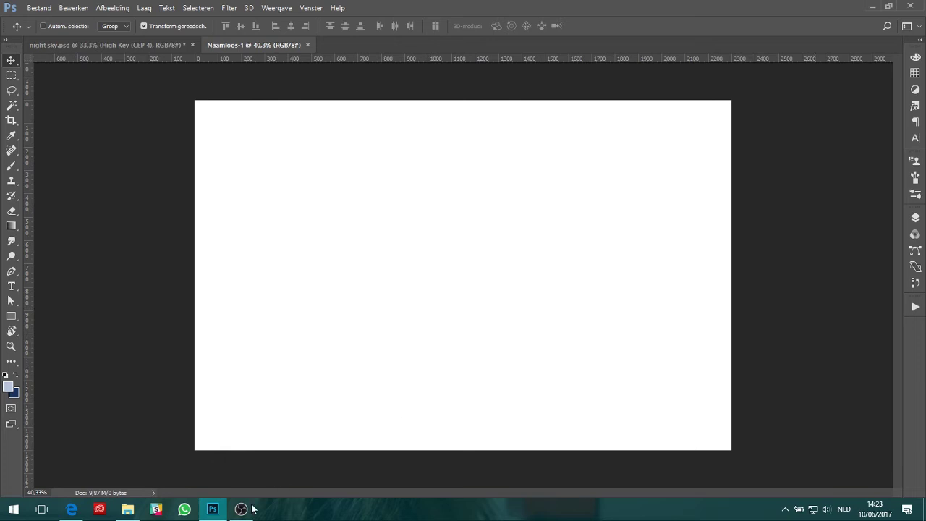
- Place Sky stars.jpg into the blank document and scale it to fill the whole canvas
click(127, 509)
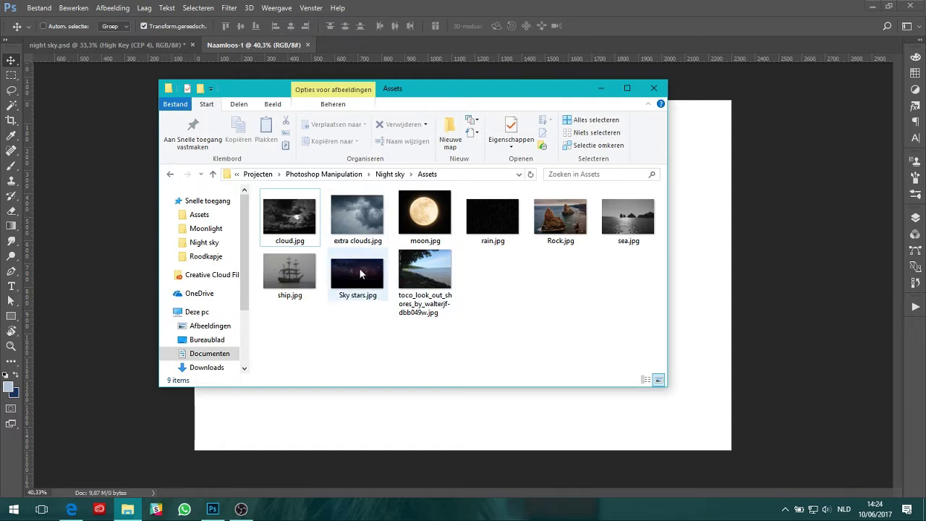
drag(359, 269, 727, 293)
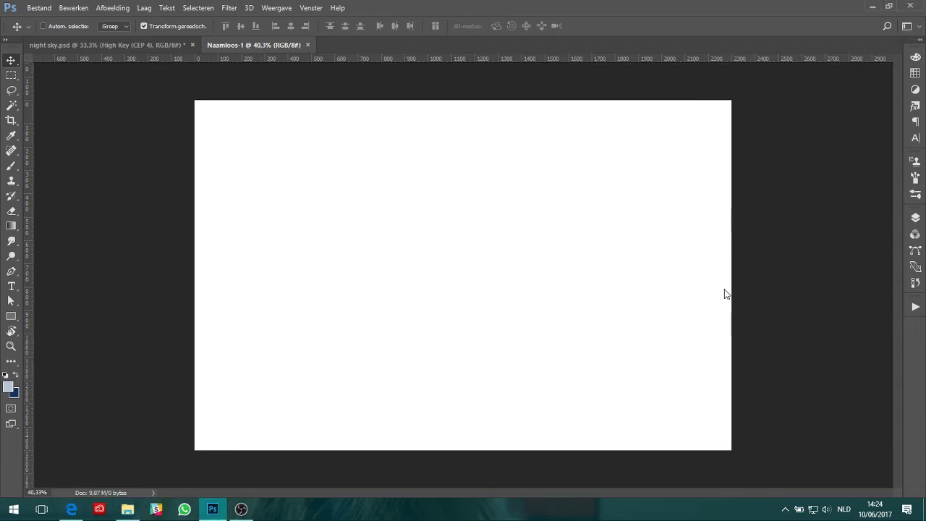
mouse_move(532, 274)
mouse_down()
mouse_move(427, 177)
mouse_move(441, 208)
mouse_move(433, 192)
mouse_up()
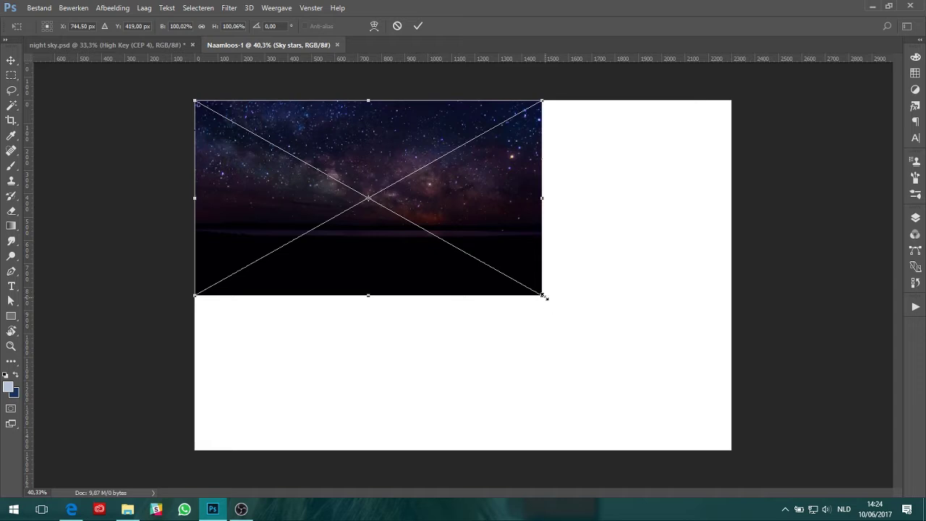
drag(545, 297, 733, 452)
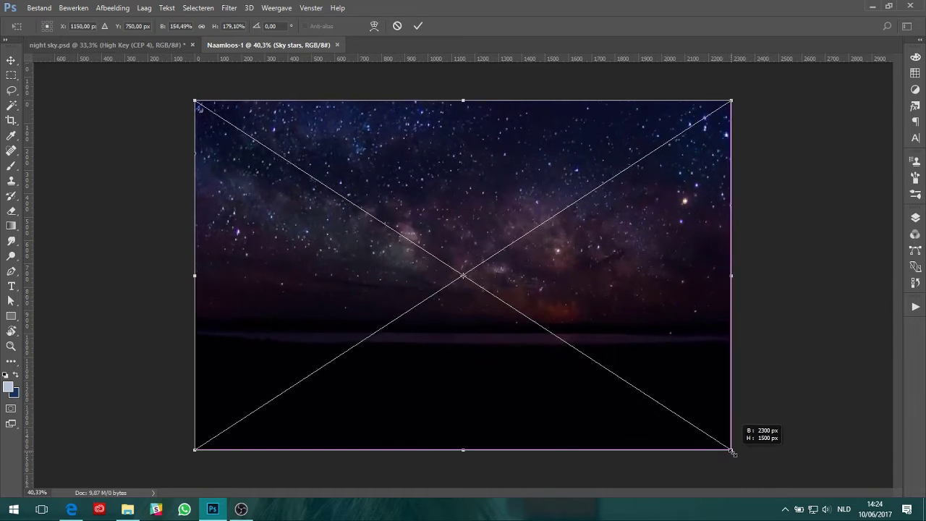
key(Return)
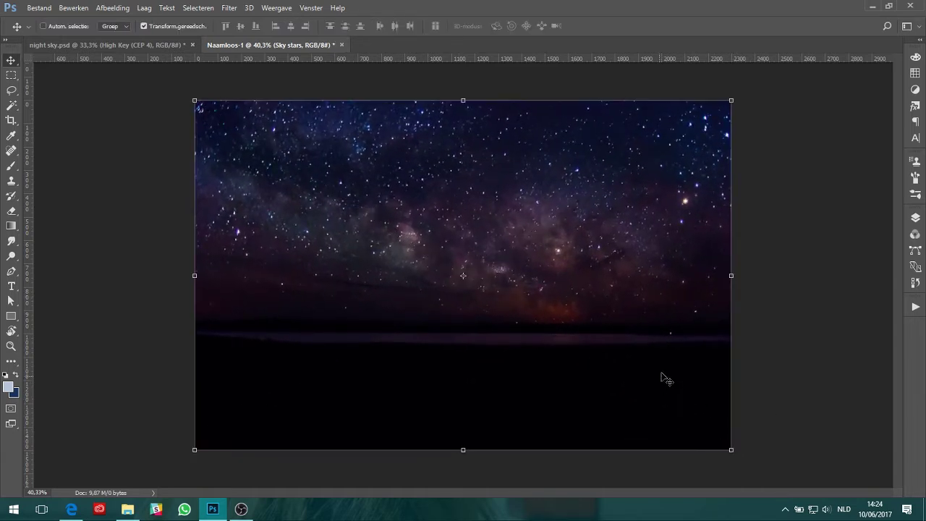
click(915, 218)
- Delete the Achtergrond layer, add a mask to Sky stars, and rasterize that layer
drag(808, 297, 883, 455)
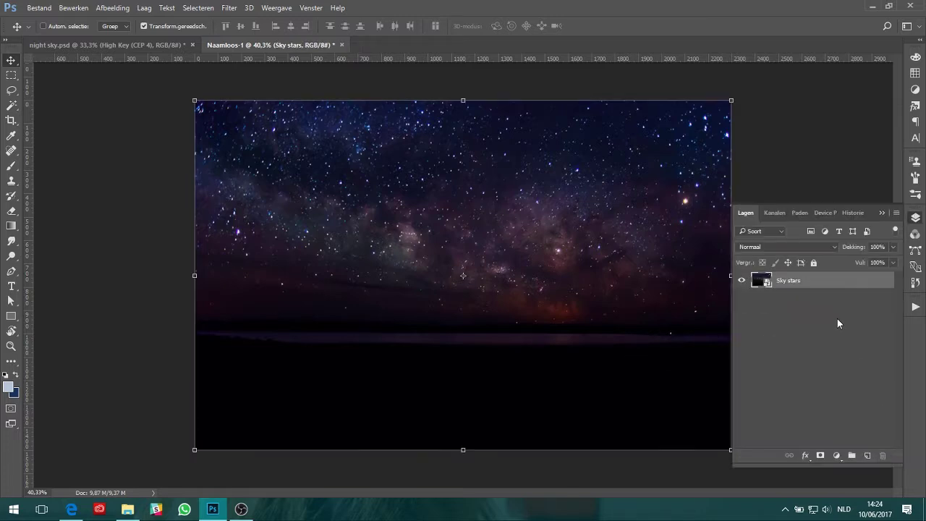
click(821, 454)
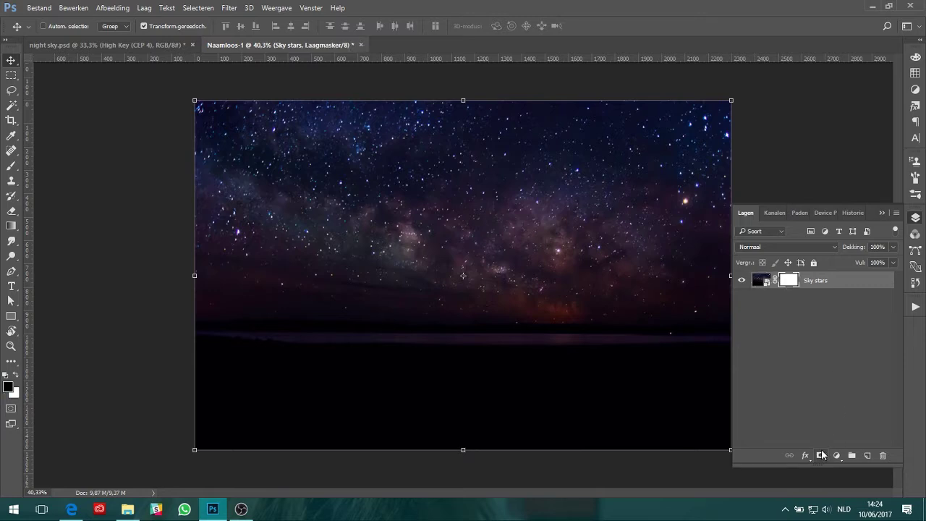
right_click(843, 280)
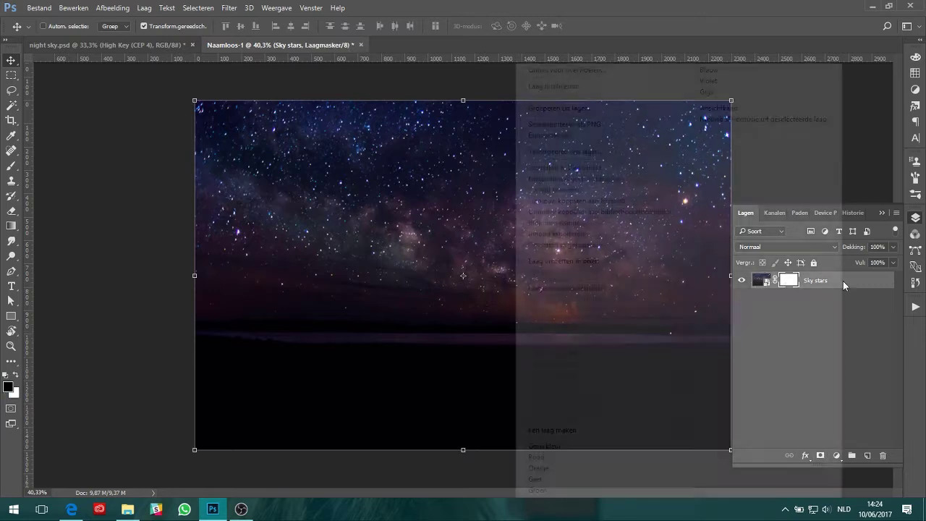
click(620, 262)
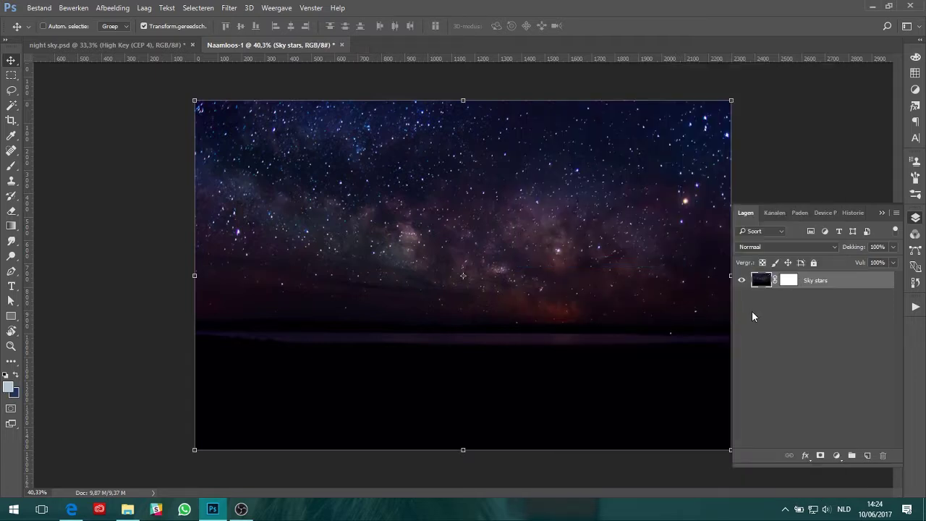
- Fade the lower sky to transparency with a Voorgrond naar transparant gradient on the mask
click(797, 280)
click(11, 230)
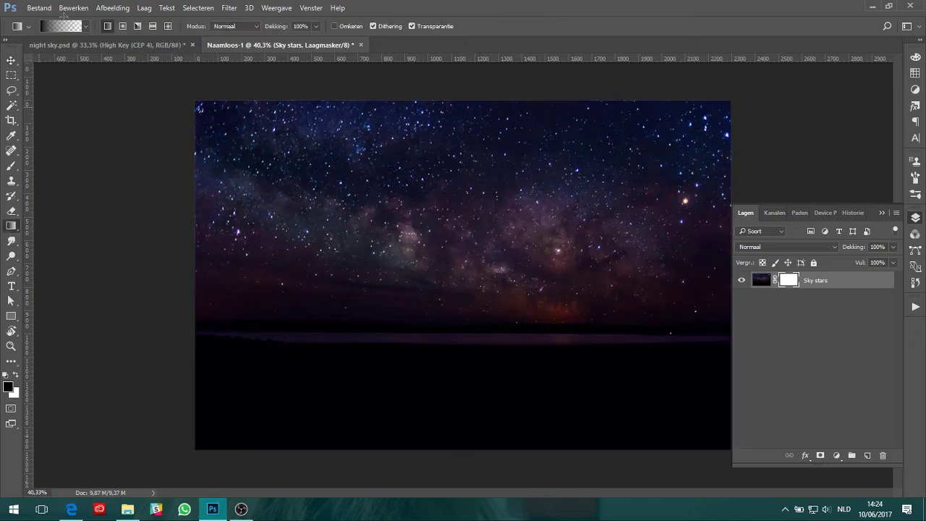
click(60, 28)
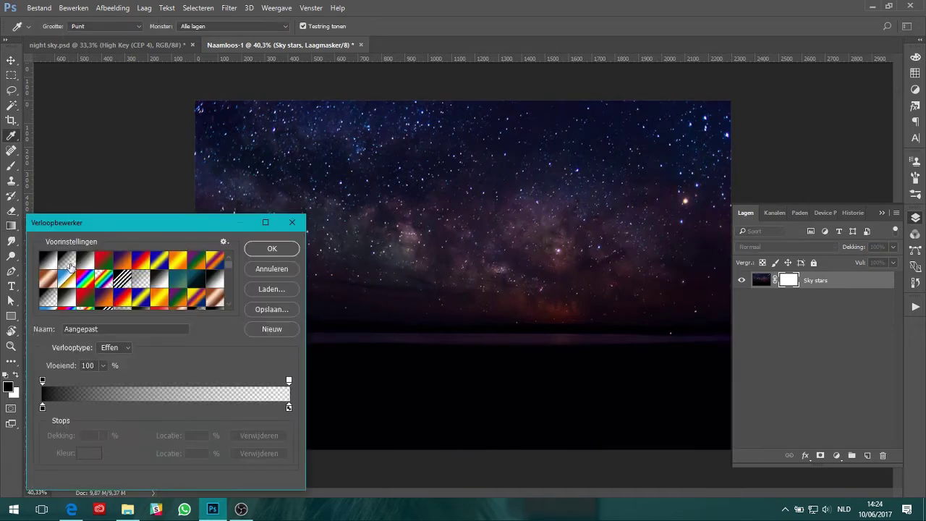
click(70, 266)
click(272, 248)
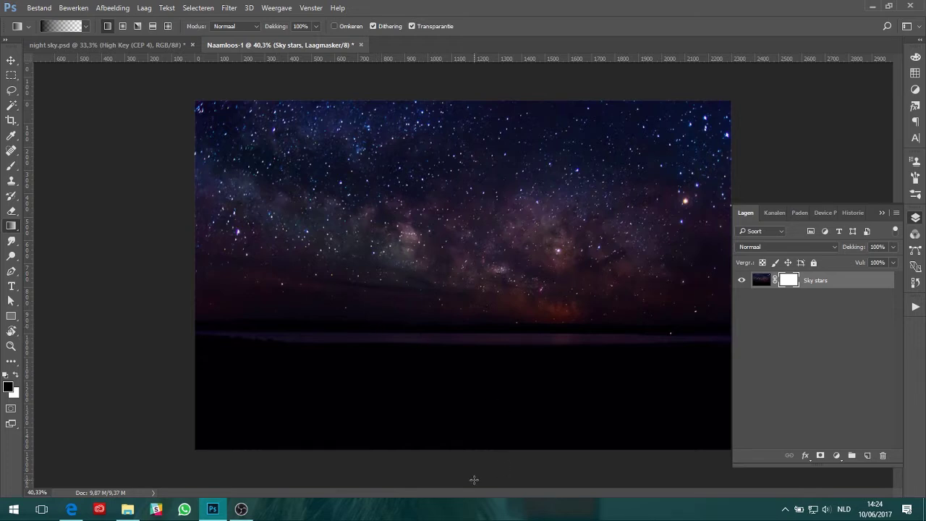
drag(467, 397, 473, 354)
drag(471, 296, 471, 297)
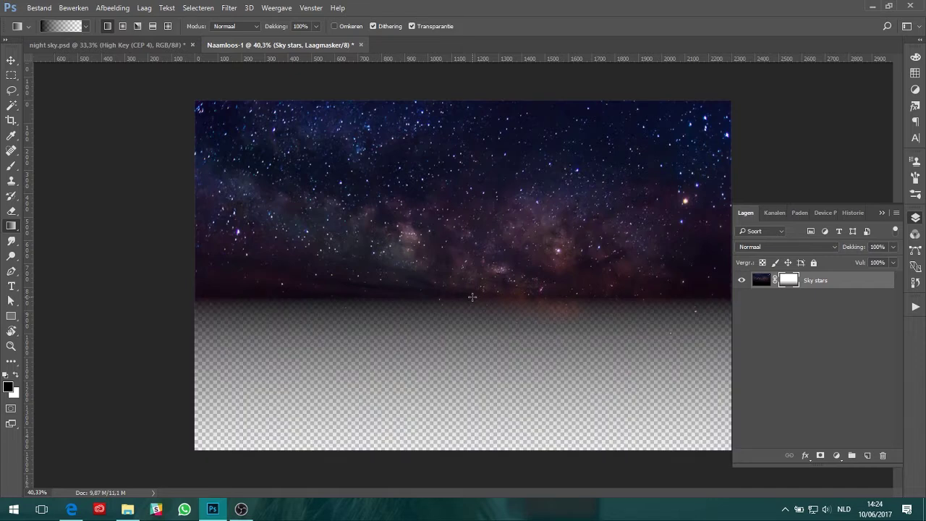
- Bring sea.jpg into the document as a new layer and widen it to the canvas edge
click(817, 375)
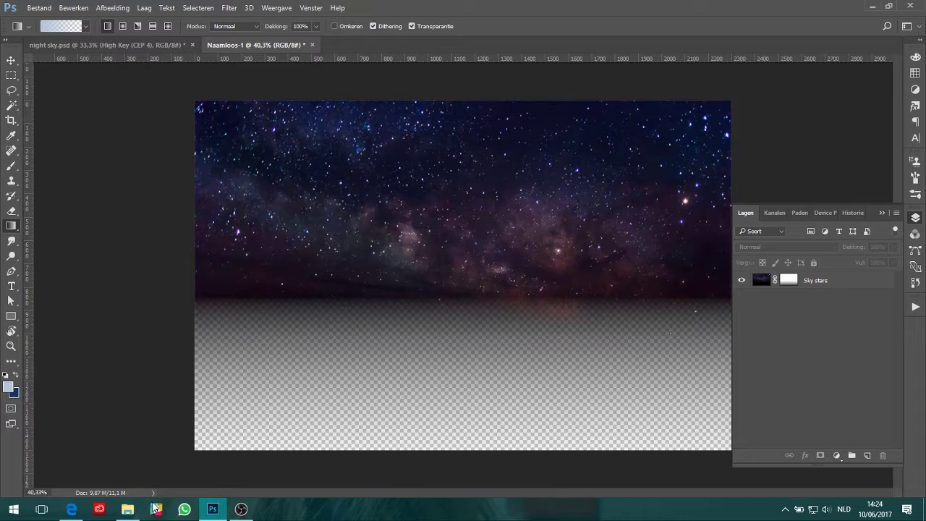
mouse_move(128, 509)
click(148, 459)
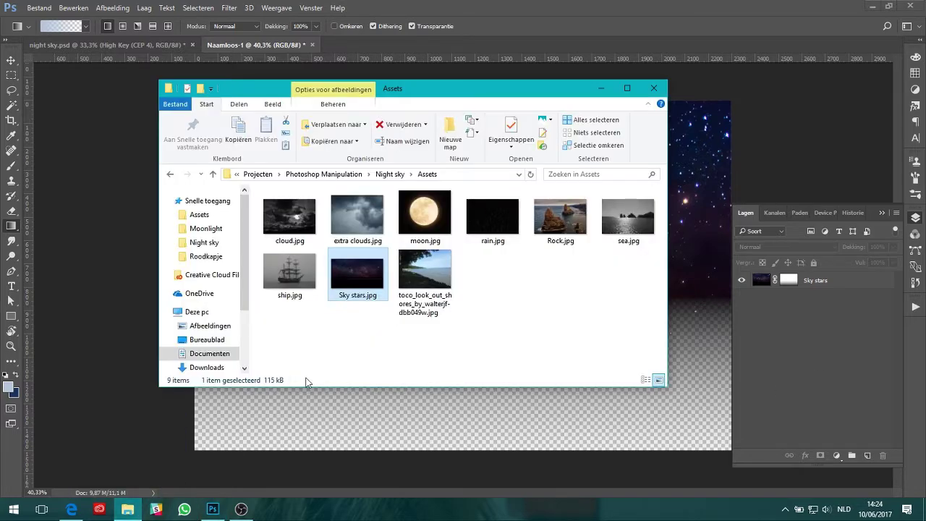
mouse_move(632, 228)
mouse_down()
mouse_move(716, 345)
mouse_move(651, 336)
mouse_up()
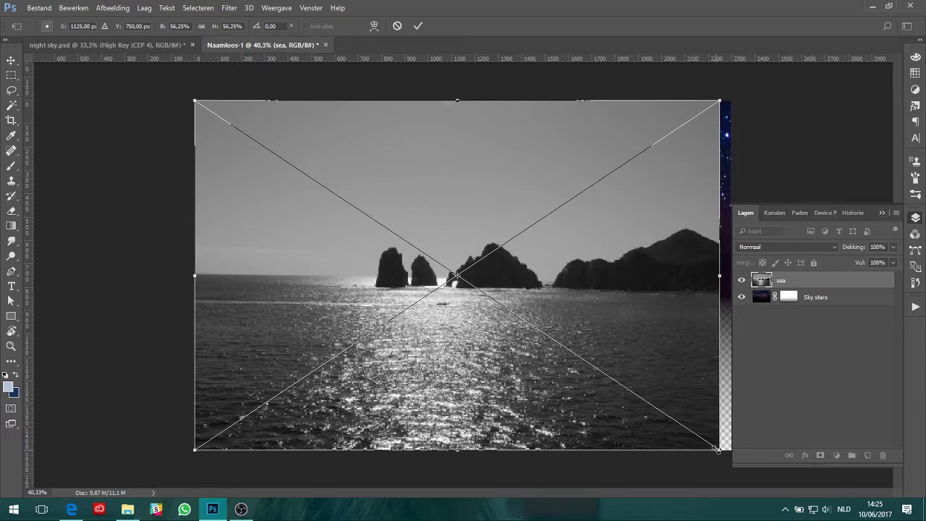
scroll(687, 443, down, 1)
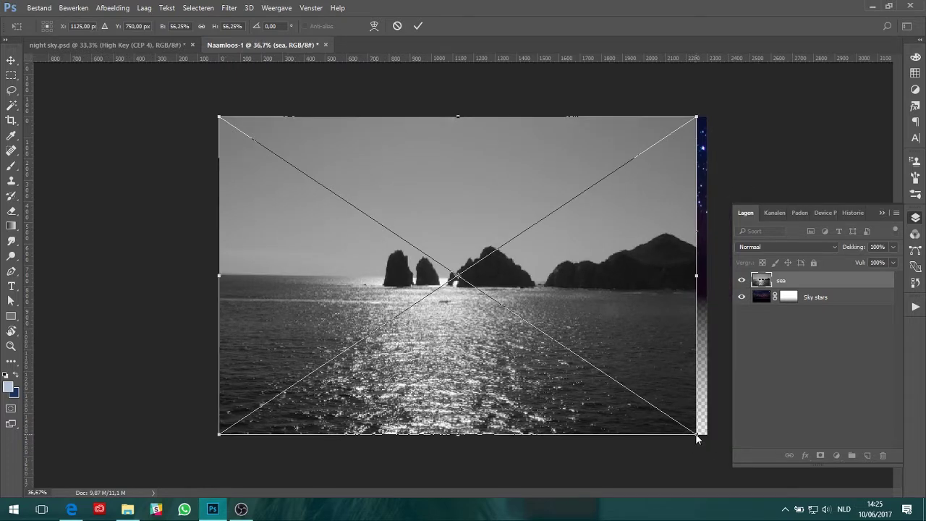
drag(695, 433, 706, 431)
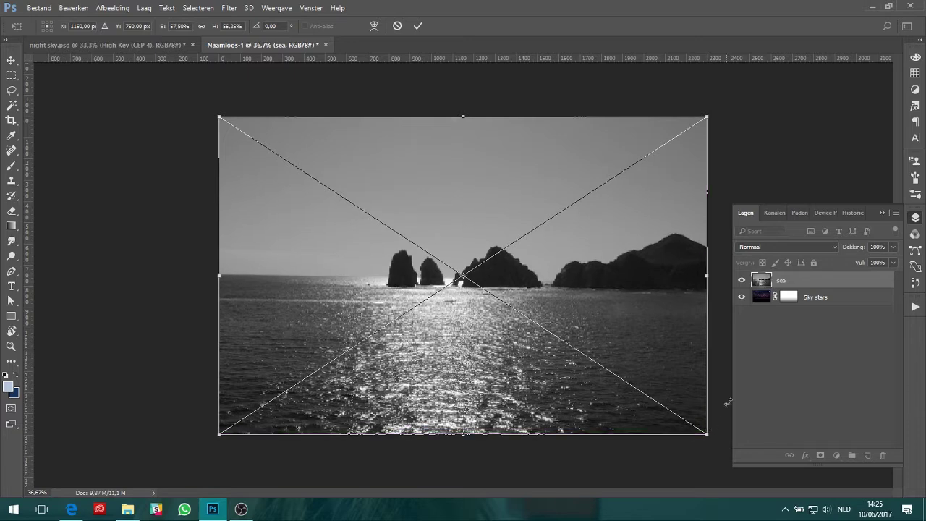
- Put the sea layer under Sky stars and blend the horizon with a 500 px brush on the mask
key(g)
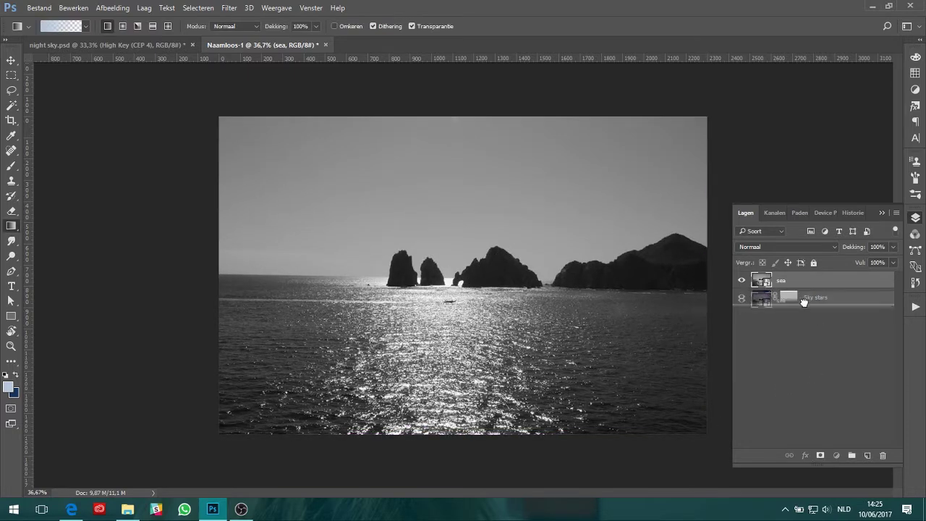
drag(799, 284, 805, 306)
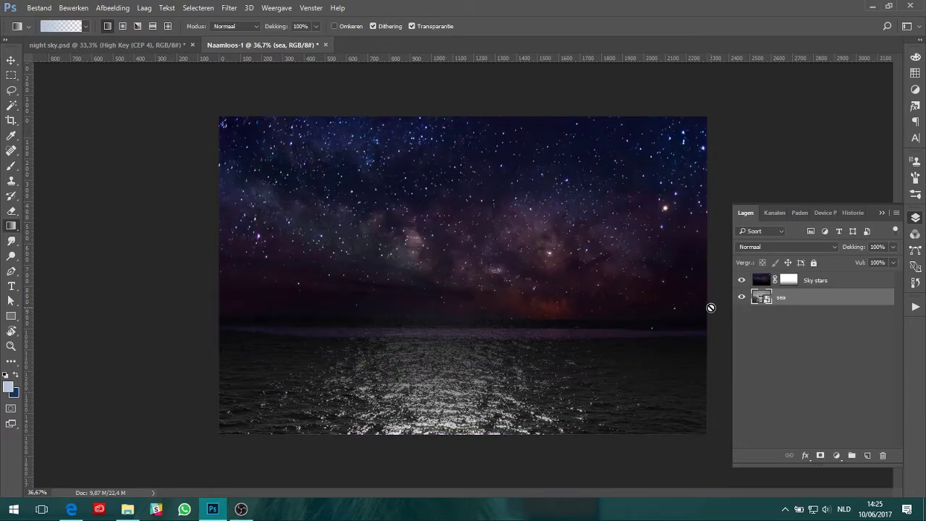
click(786, 282)
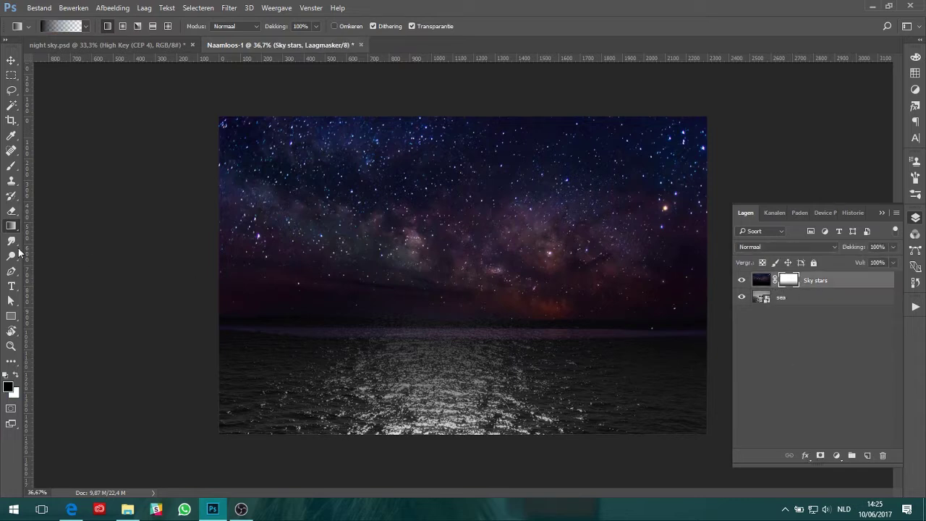
click(11, 166)
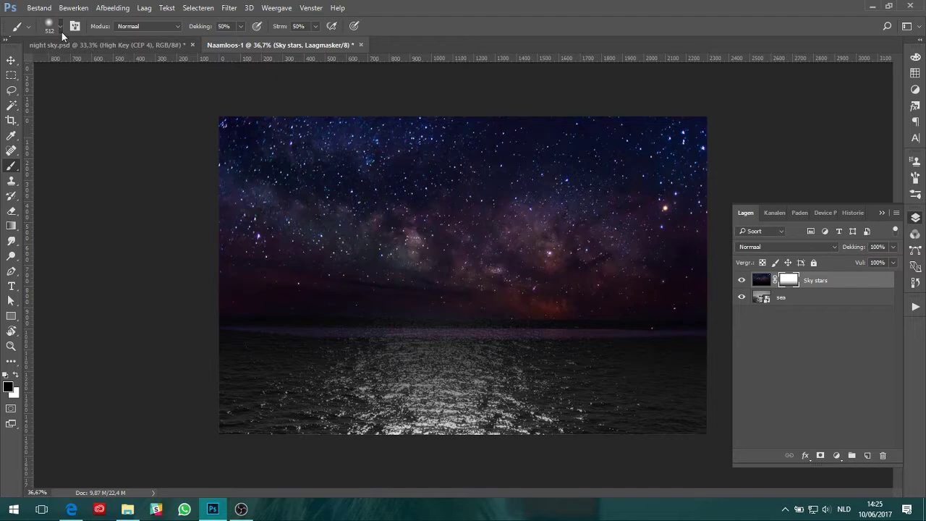
right_click(175, 57)
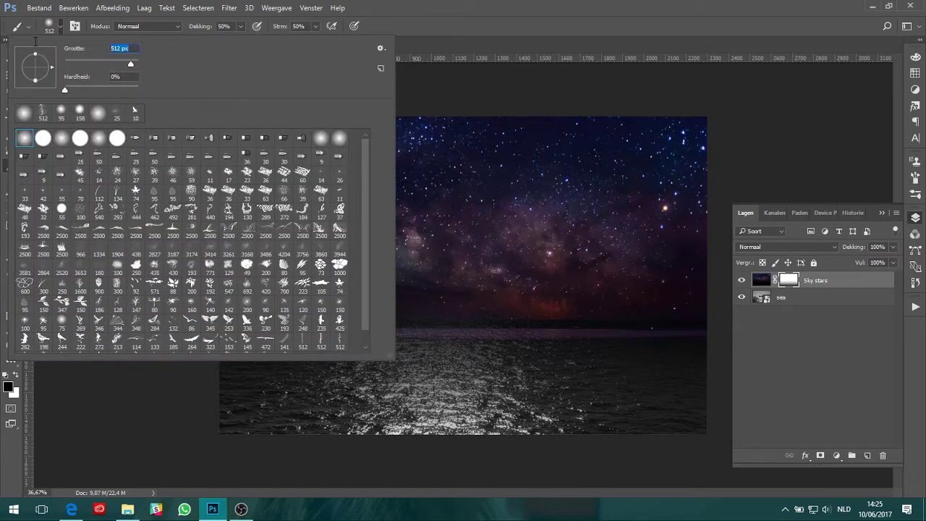
text(500)
key(Return)
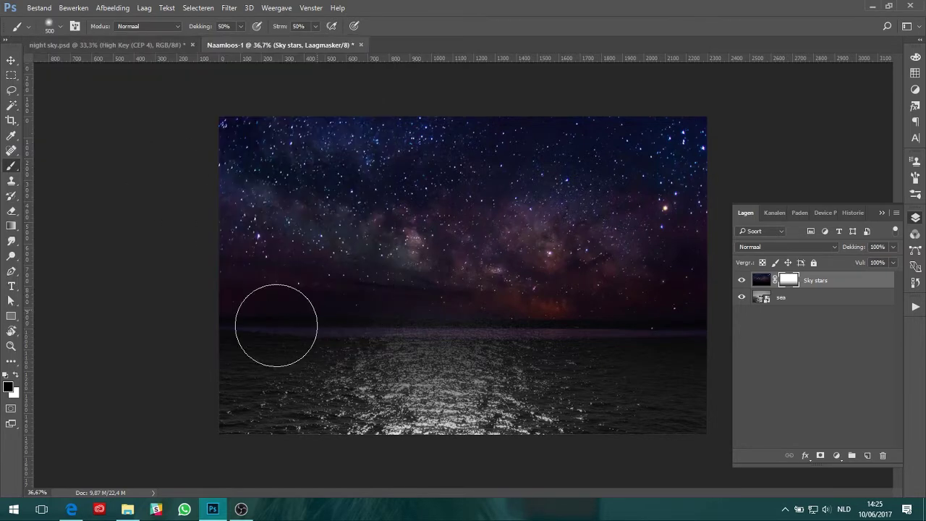
mouse_move(224, 341)
mouse_down()
mouse_move(665, 343)
mouse_move(336, 334)
mouse_move(554, 325)
mouse_move(693, 333)
mouse_up()
key(x)
mouse_move(672, 262)
mouse_down()
mouse_move(688, 263)
mouse_move(348, 254)
mouse_up()
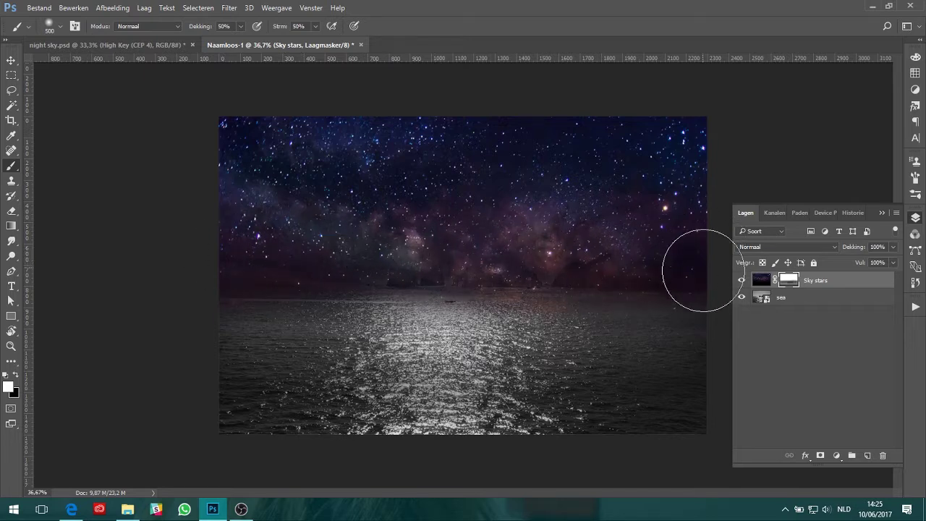
- Rasterize the sea layer into plain pixels
click(807, 333)
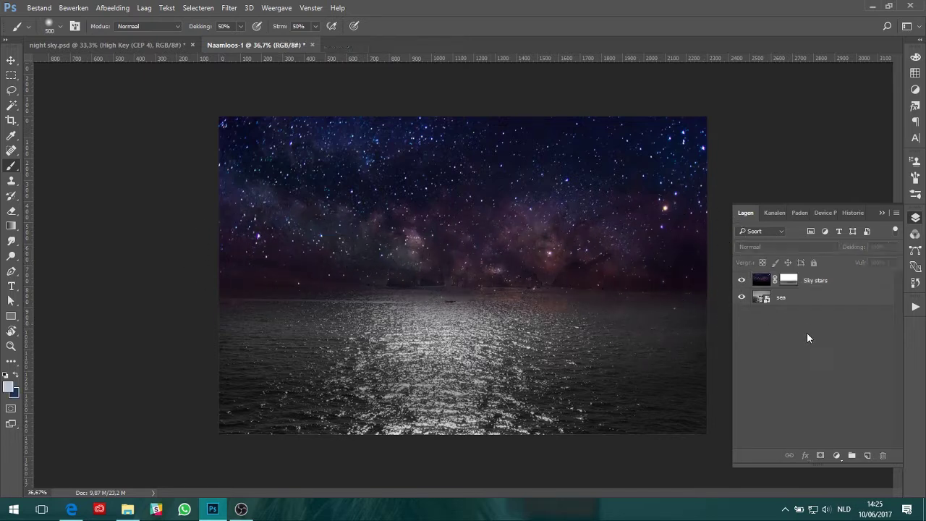
right_click(765, 297)
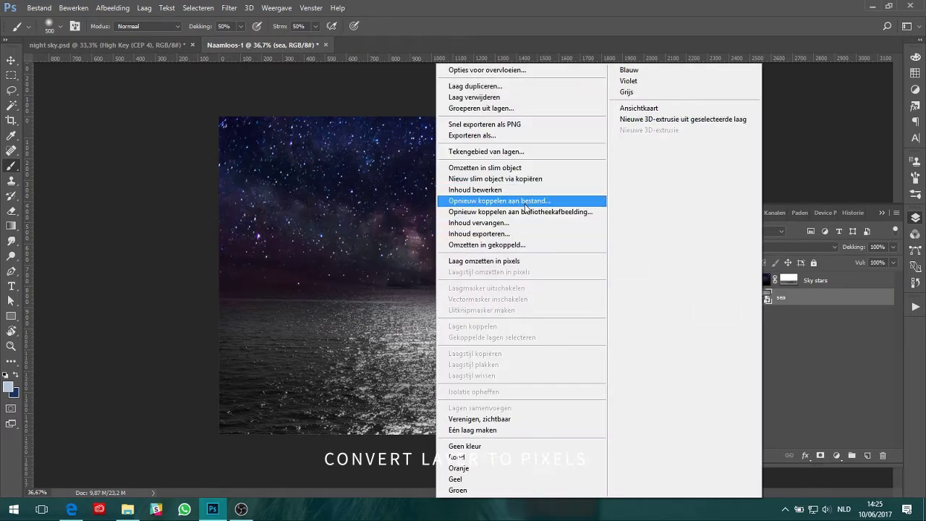
click(515, 261)
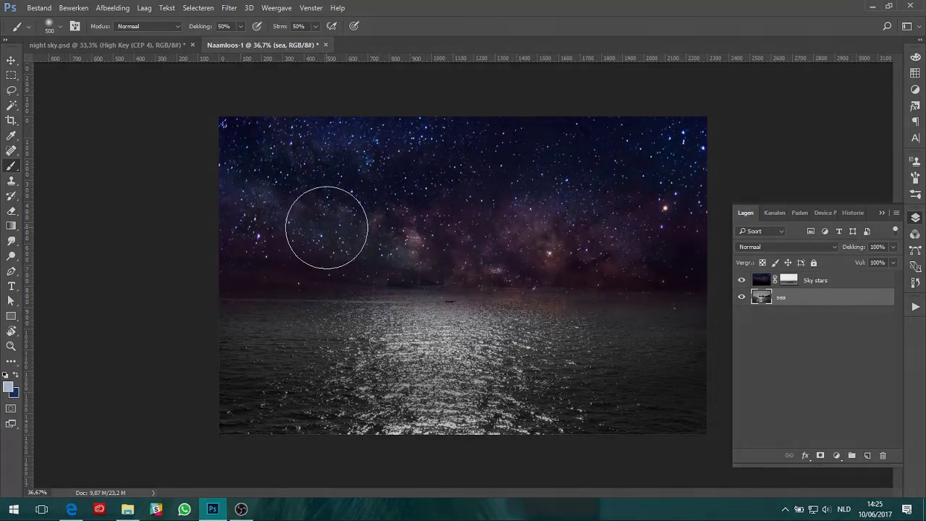
click(801, 367)
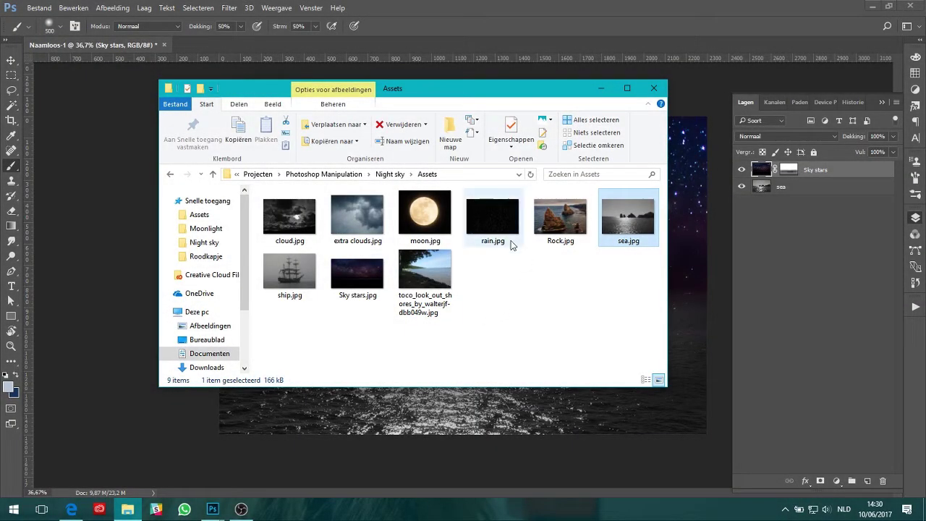
- Open Rock.jpg and quick-select the big rock stack
drag(554, 228, 187, 50)
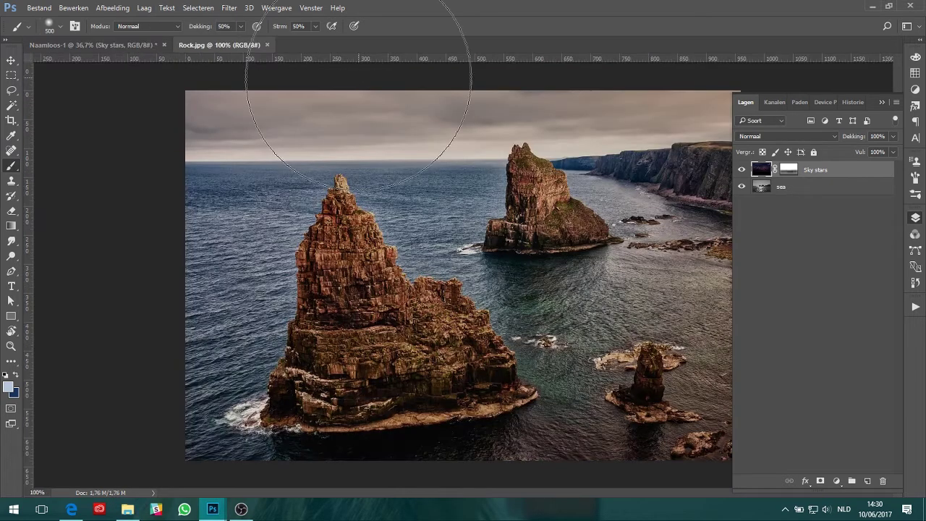
click(15, 106)
click(58, 106)
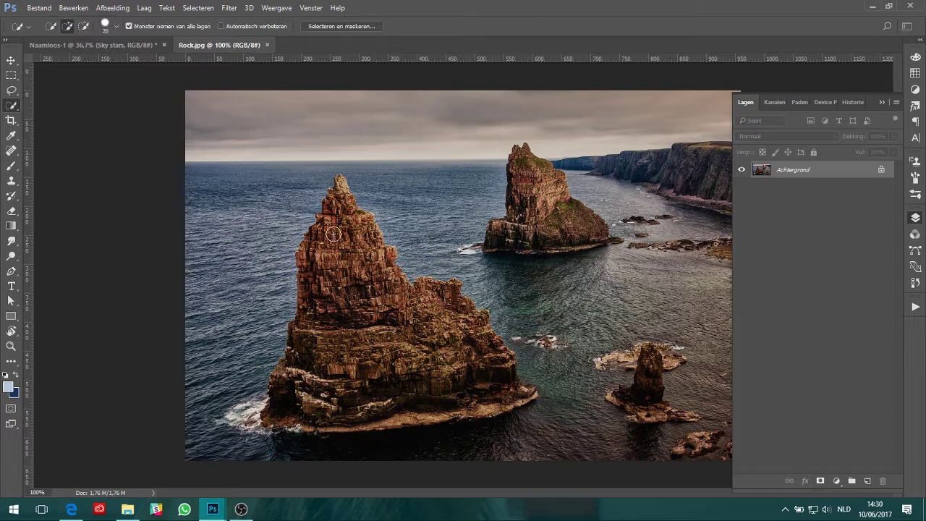
mouse_move(340, 212)
mouse_down()
mouse_move(280, 412)
mouse_move(387, 423)
mouse_move(466, 407)
mouse_move(516, 428)
mouse_move(467, 455)
mouse_move(277, 456)
mouse_move(271, 437)
mouse_up()
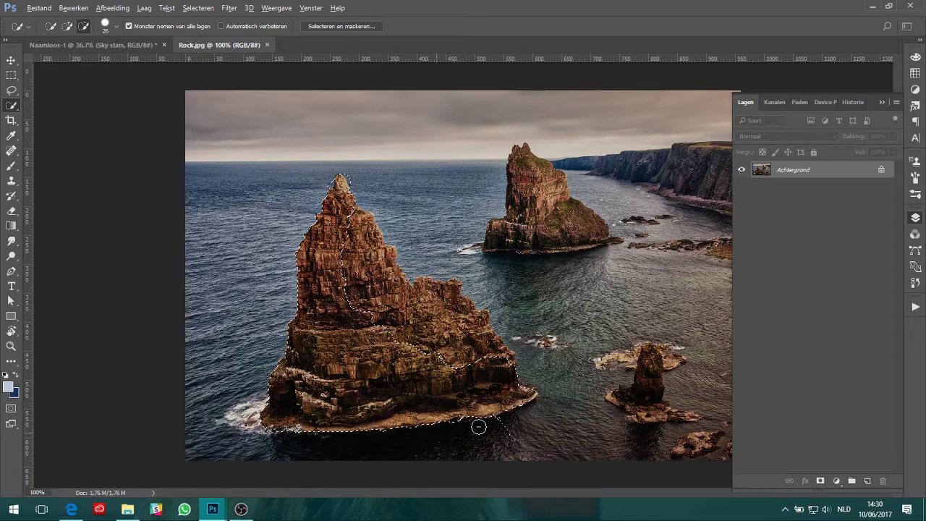
drag(387, 331, 436, 299)
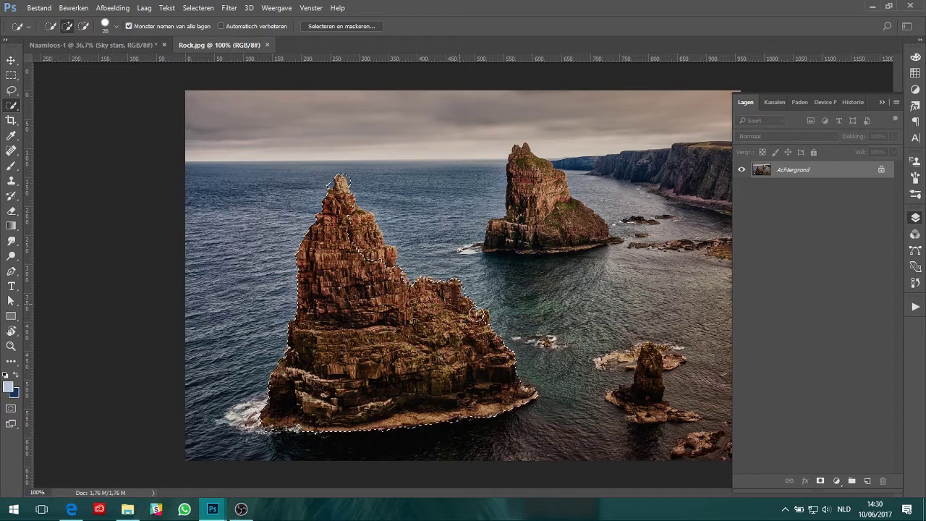
- Refine the selection, add the distant rock stack, and mask out the surrounding sea and sky
key(alt)
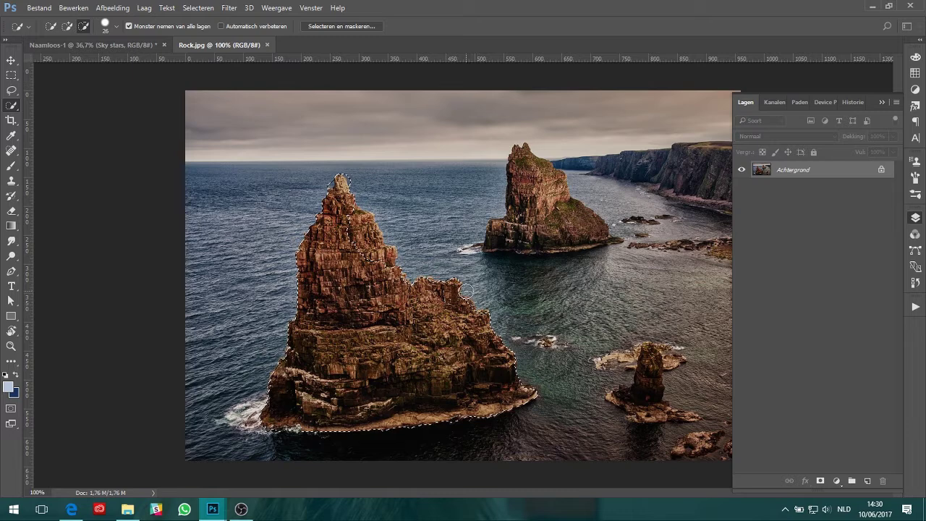
drag(419, 310, 390, 253)
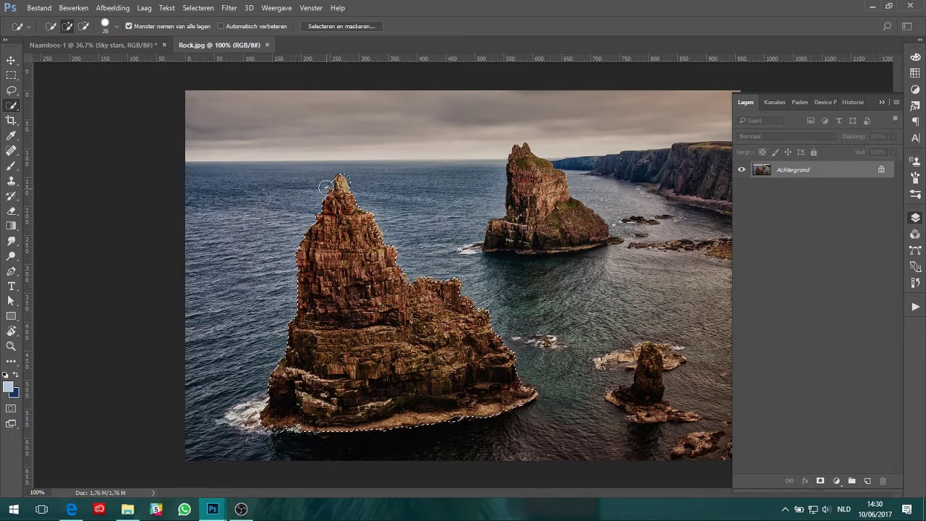
key(alt)
key(alt)
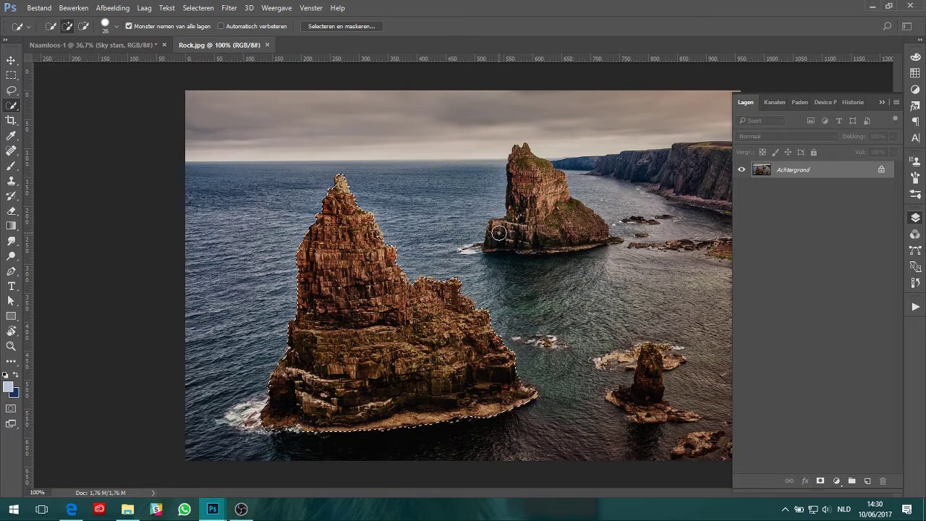
mouse_move(503, 233)
mouse_down()
mouse_move(585, 237)
mouse_move(535, 165)
mouse_up()
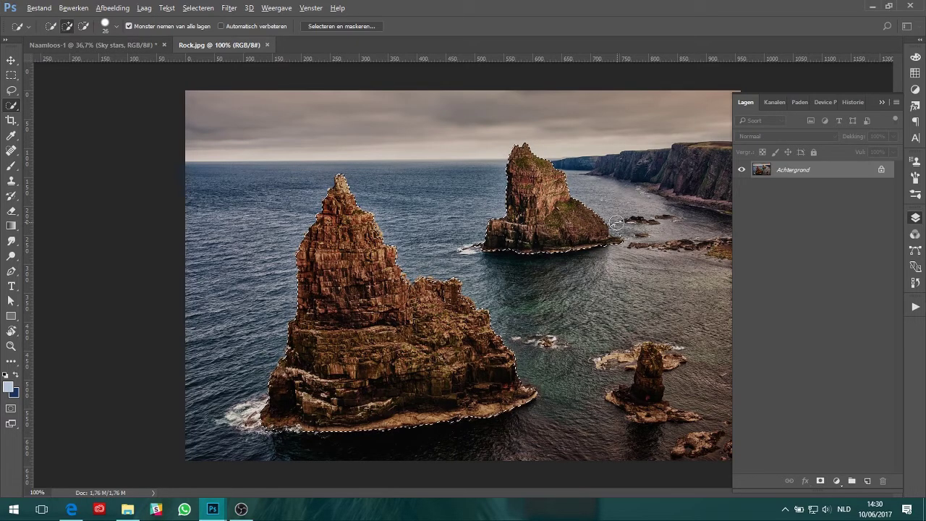
drag(615, 223, 579, 233)
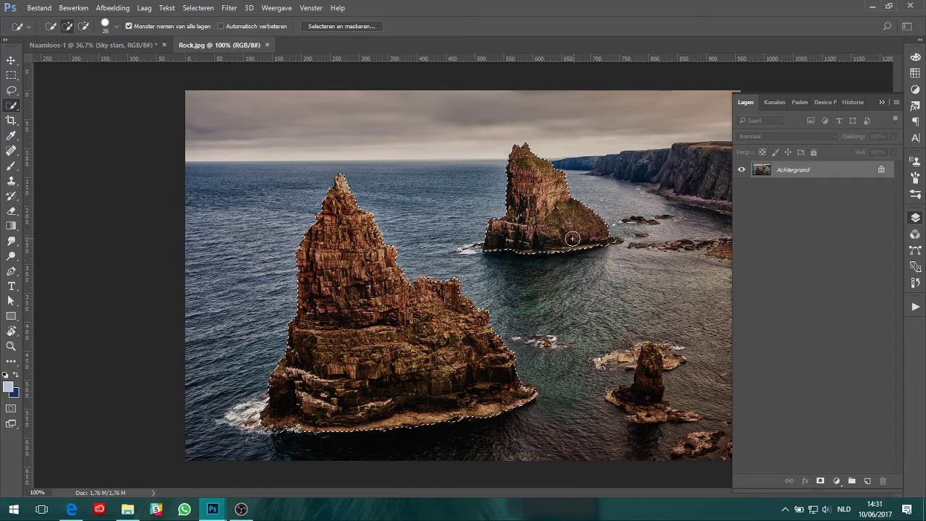
click(822, 481)
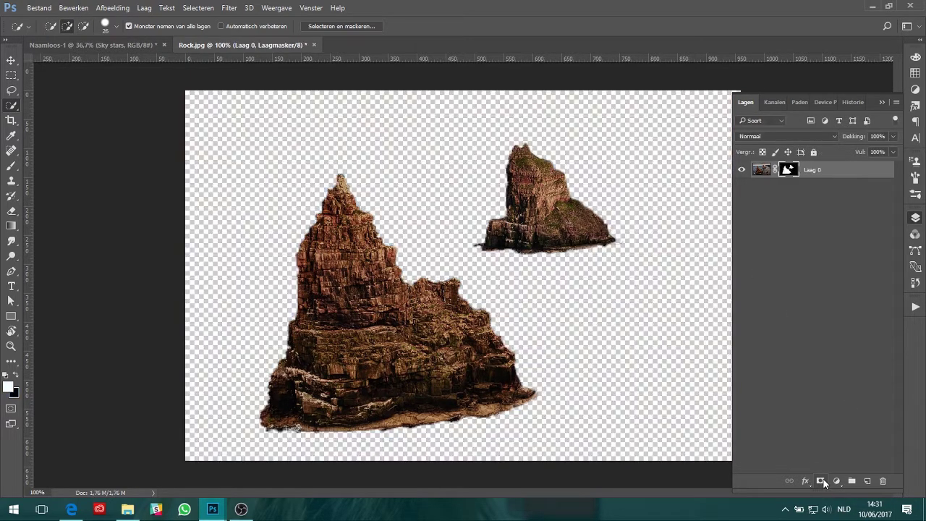
click(16, 63)
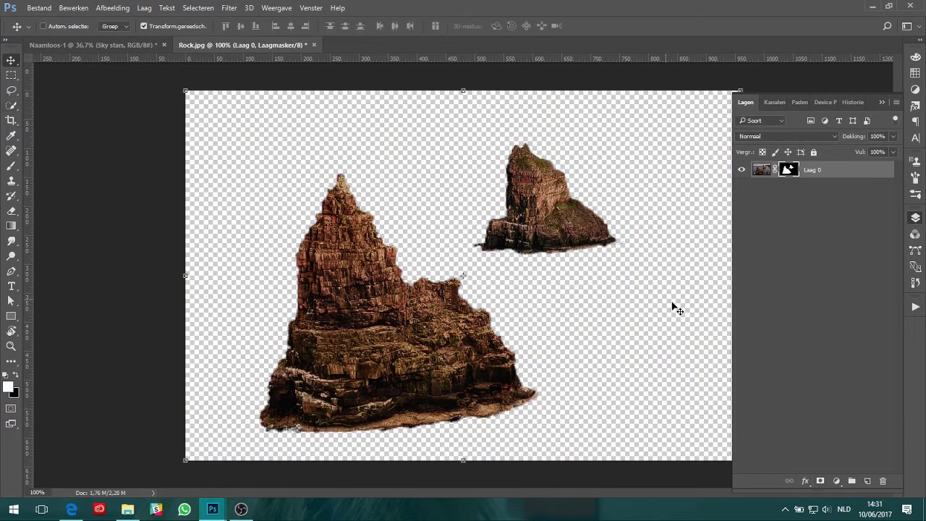
right_click(847, 179)
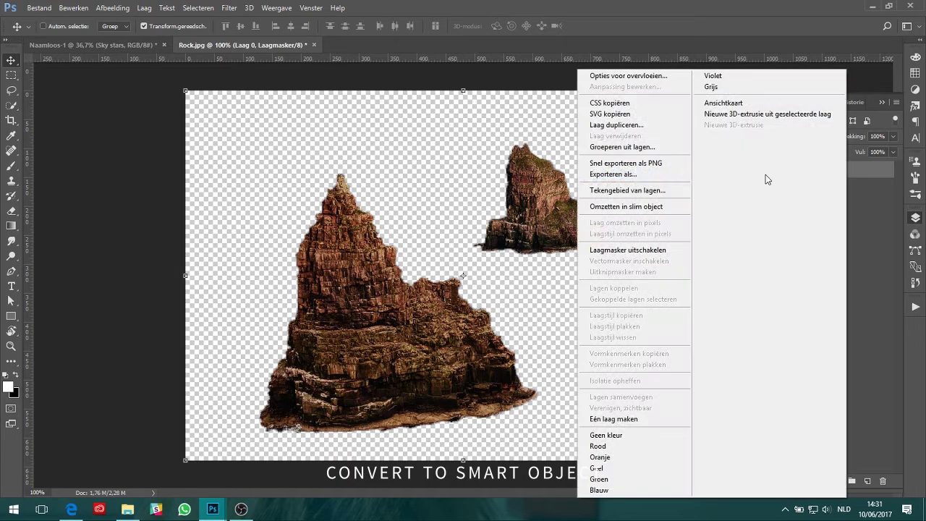
- Convert the rock layer to a smart object and back, lasso the large rock, and drag it to Naamloos-1
click(647, 207)
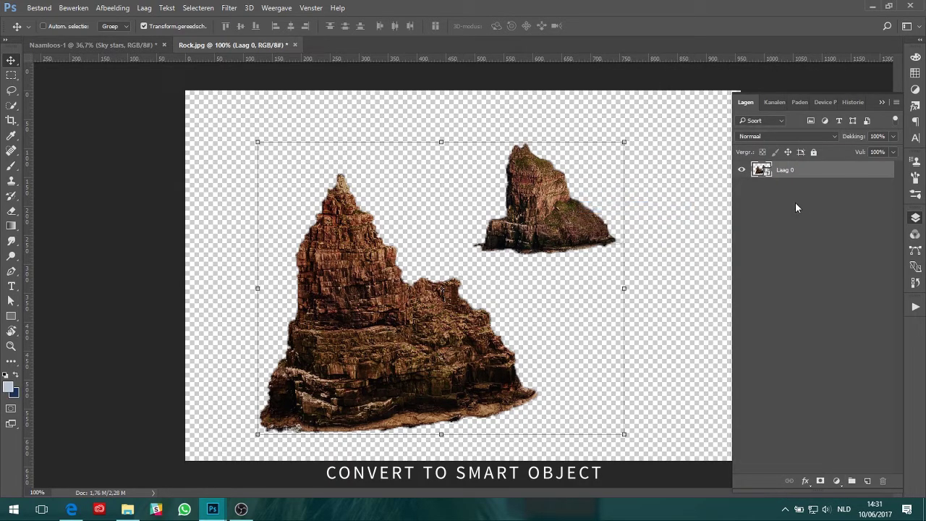
click(11, 90)
mouse_move(475, 272)
mouse_down()
mouse_move(331, 143)
mouse_move(281, 340)
mouse_move(477, 274)
mouse_up()
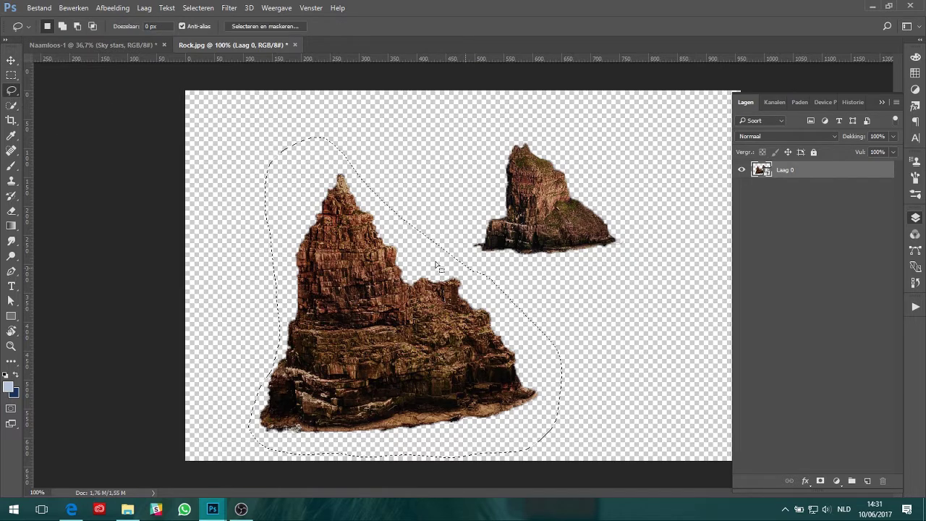
key(v)
mouse_move(318, 264)
mouse_down()
mouse_move(306, 264)
mouse_move(341, 261)
mouse_up()
right_click(839, 170)
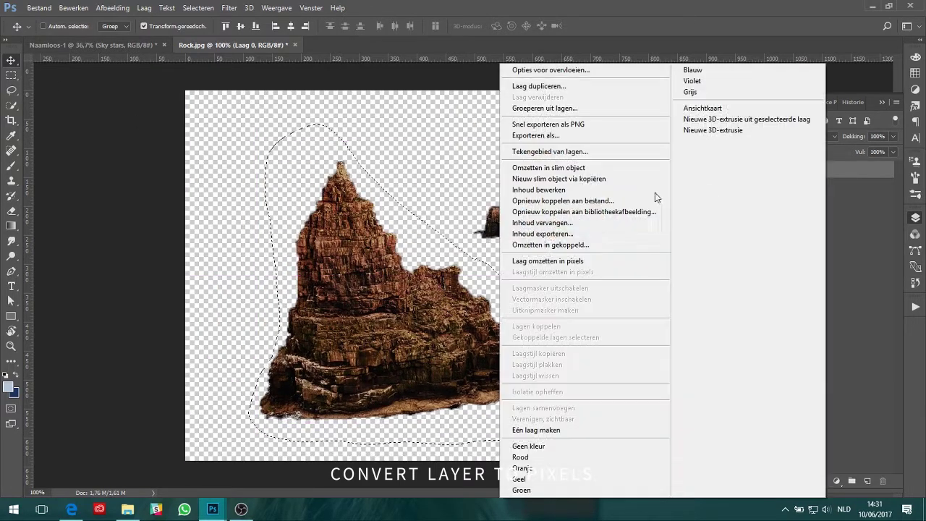
click(572, 258)
mouse_move(391, 288)
mouse_down()
mouse_move(364, 282)
mouse_move(125, 47)
mouse_move(202, 124)
mouse_up()
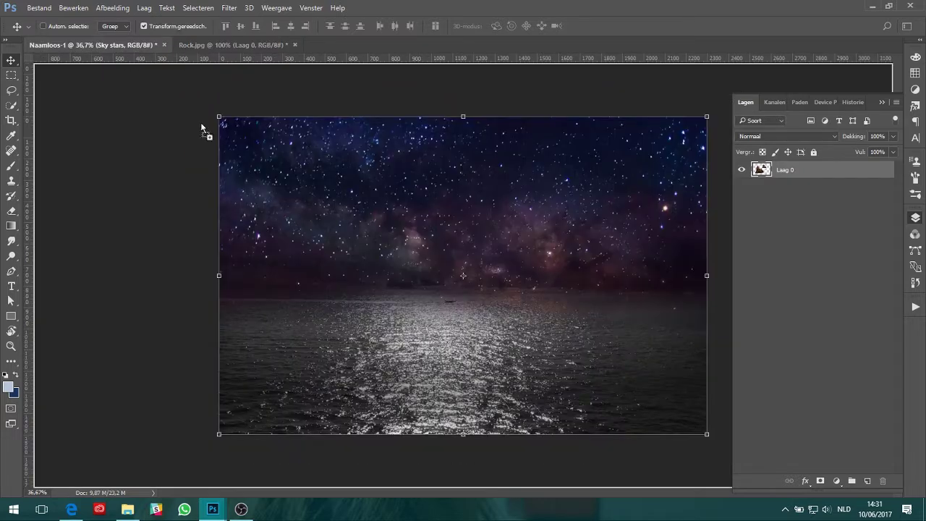
- Drop the rock into the composite as Laag 1 and adjust its perspective
drag(424, 282, 577, 273)
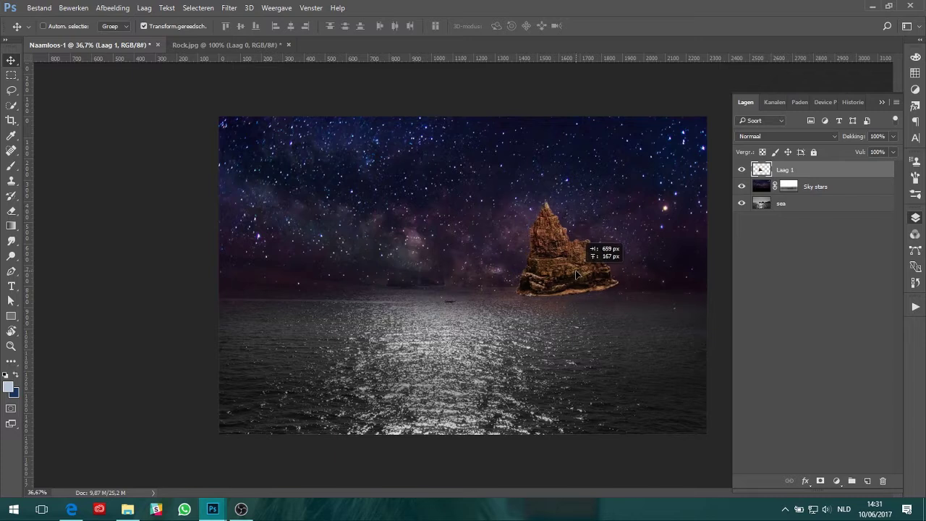
drag(577, 273, 575, 277)
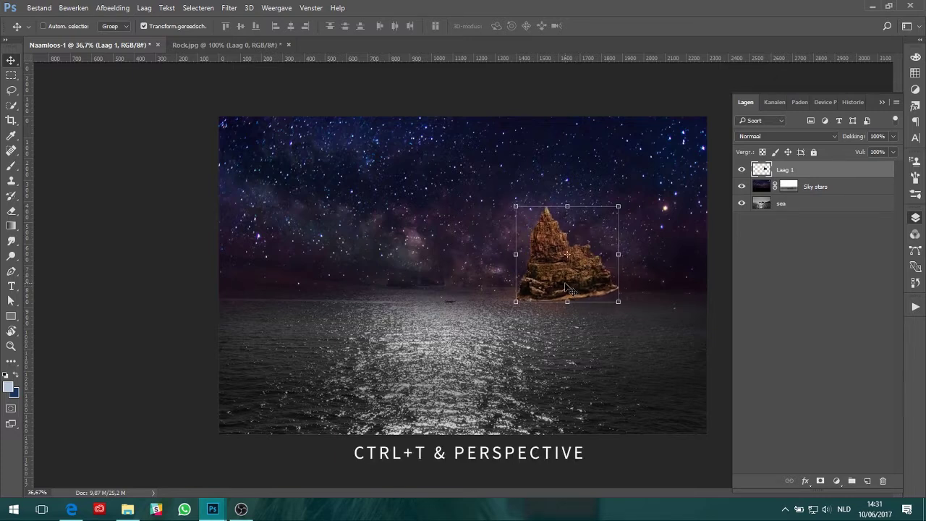
key(ctrl+t)
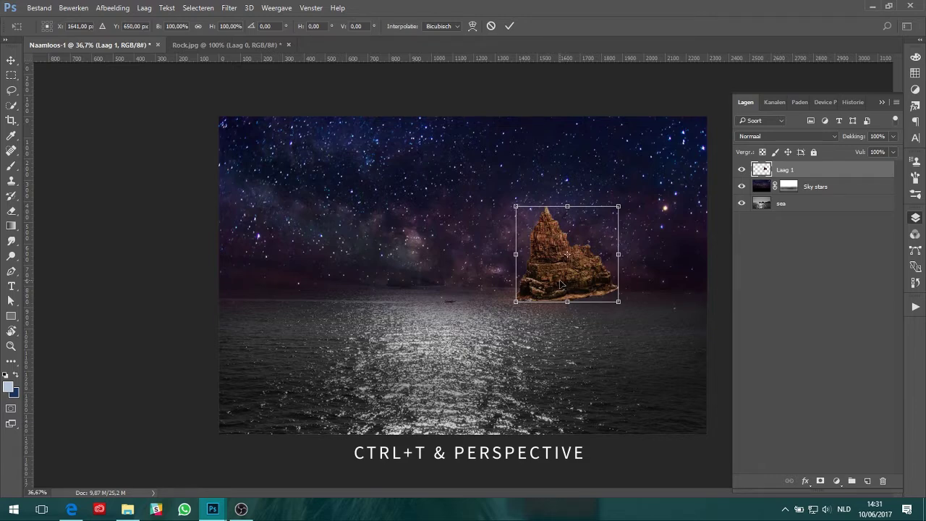
right_click(561, 285)
click(584, 355)
drag(570, 307, 550, 307)
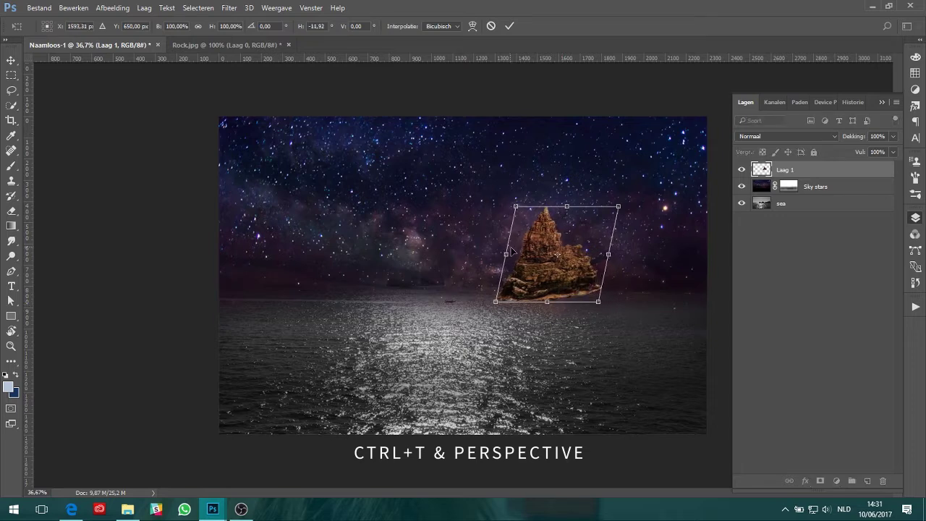
drag(506, 256, 508, 243)
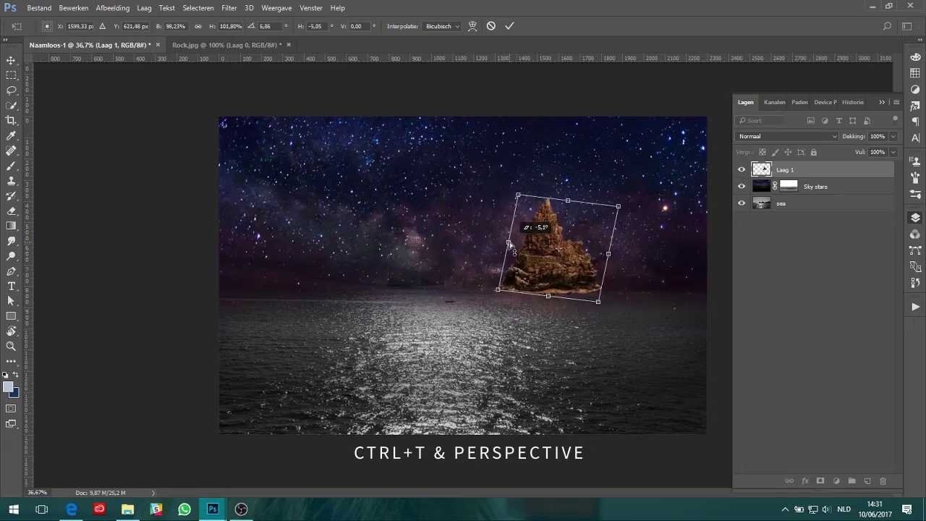
drag(549, 297, 555, 298)
key(Return)
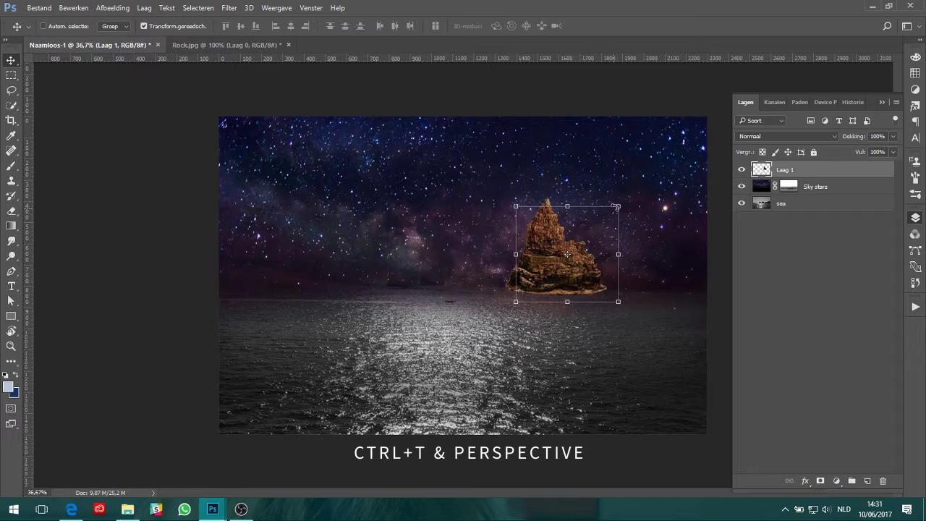
- Scale the rock to about 150% and set it on the sea horizon
drag(597, 235, 585, 227)
key(ctrl+t)
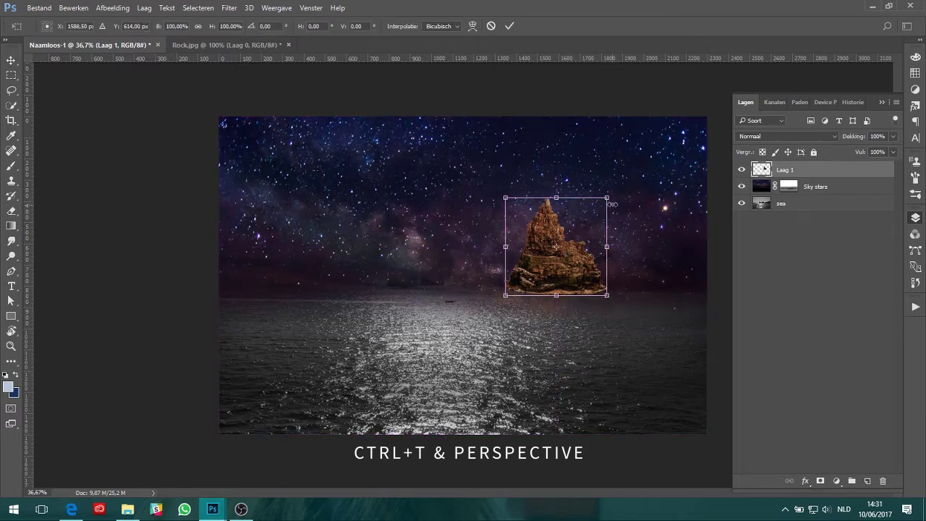
drag(608, 196, 673, 133)
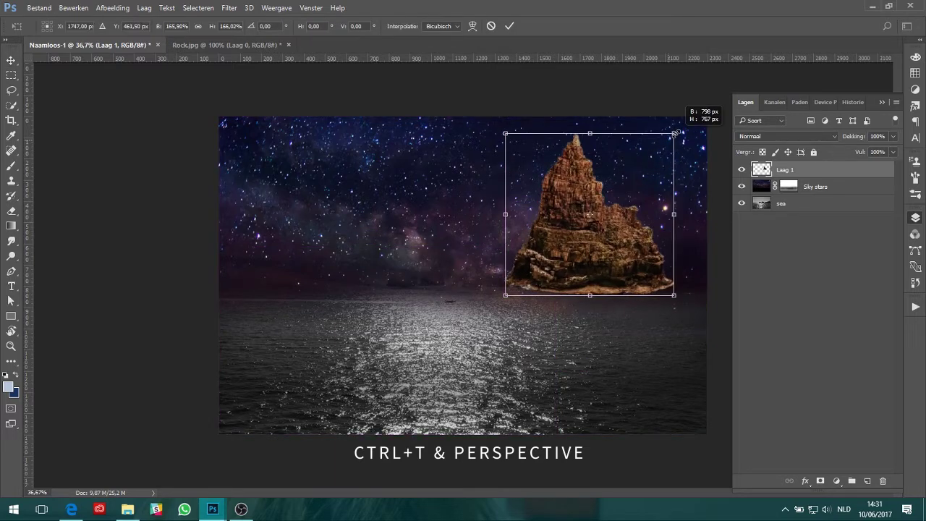
mouse_move(622, 242)
mouse_down()
mouse_move(613, 263)
mouse_move(583, 253)
mouse_up()
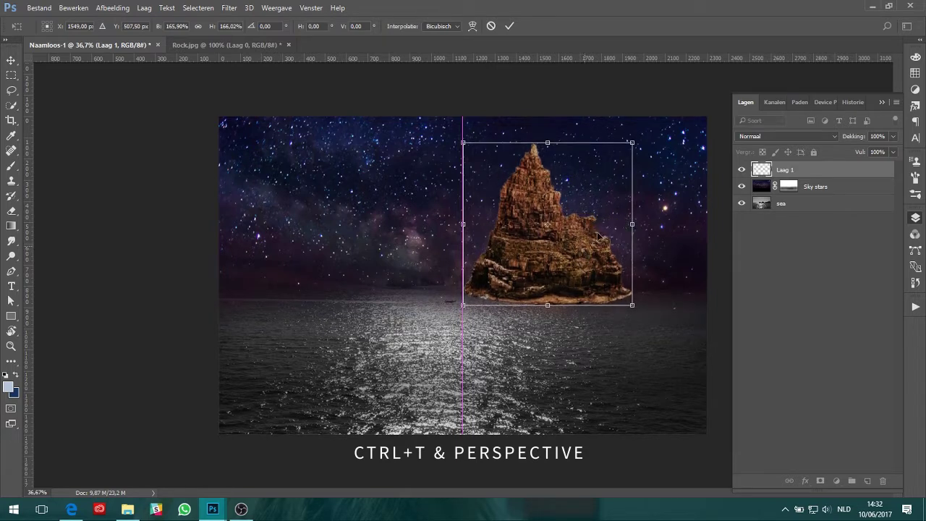
drag(632, 143, 618, 159)
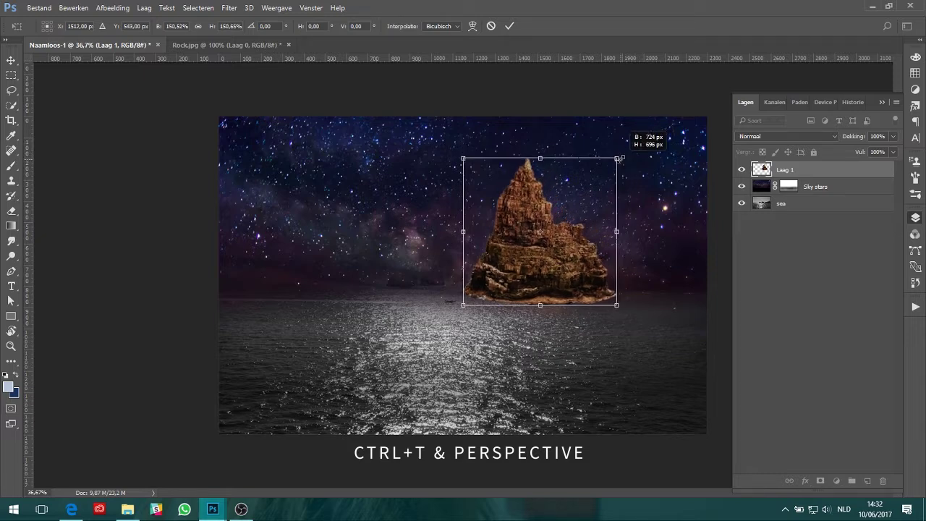
key(Return)
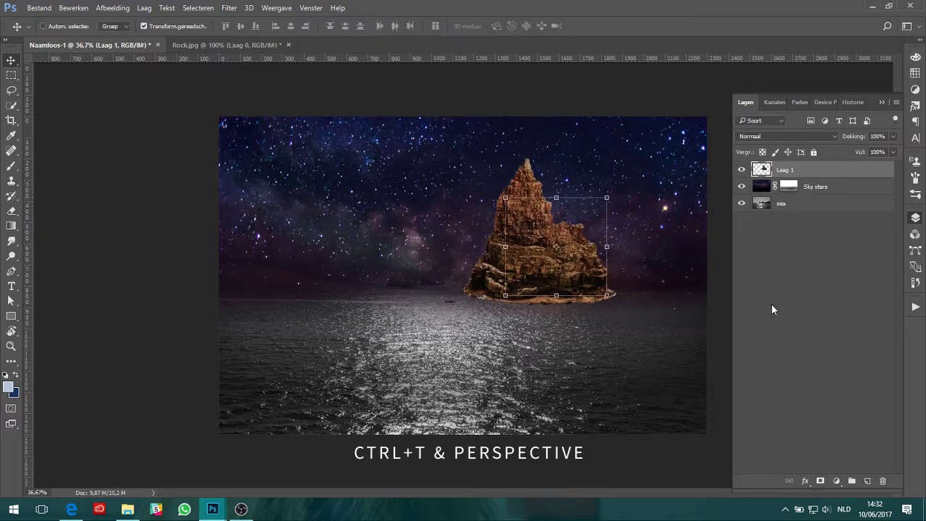
- Add a layer mask to Laag 1 and set up a soft 0% hardness brush
click(771, 309)
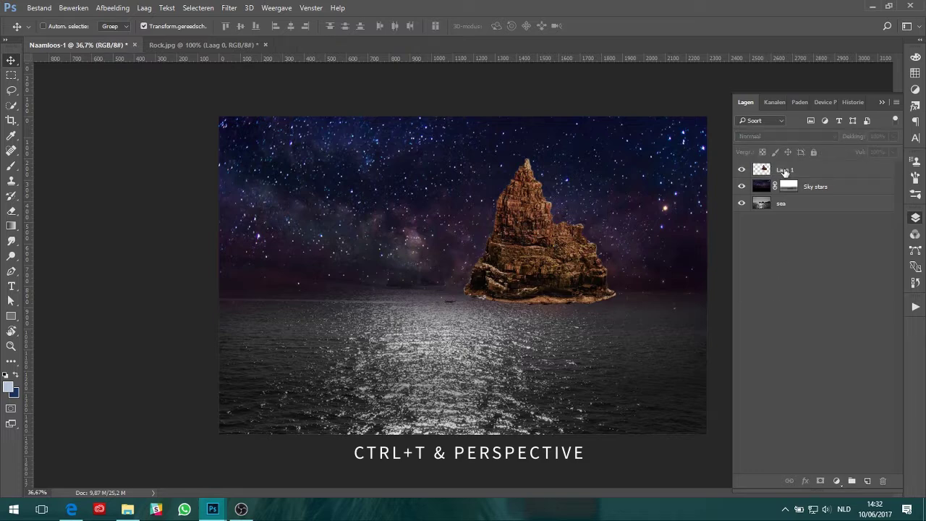
ctrl+click(761, 174)
click(823, 479)
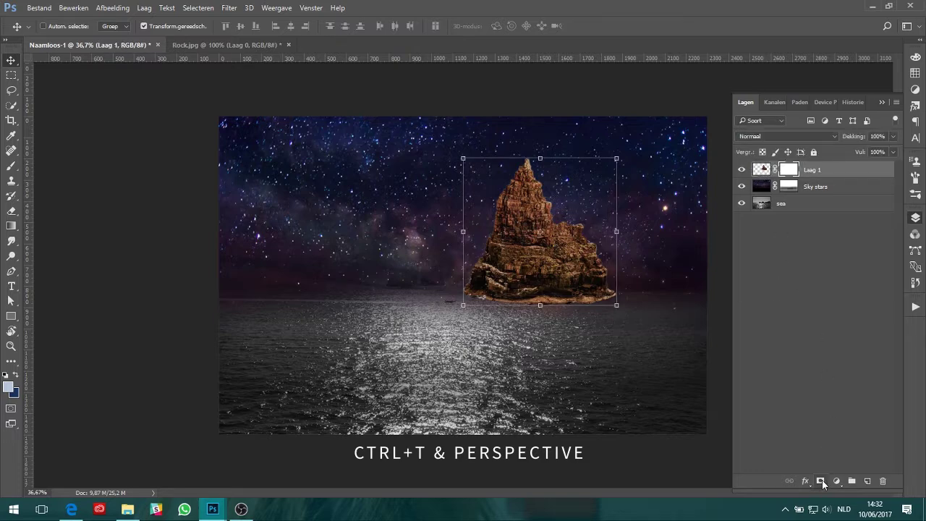
scroll(582, 340, up, 2)
scroll(579, 319, up, 2)
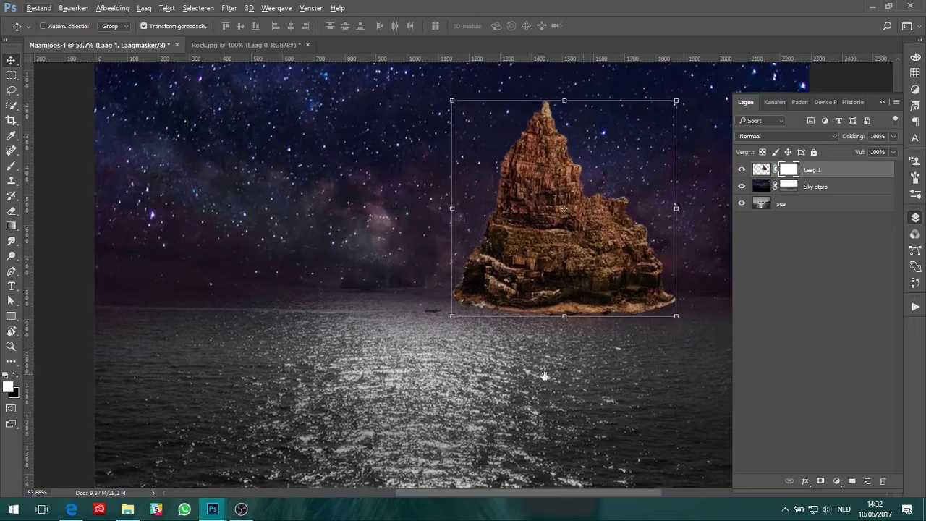
drag(541, 379, 431, 371)
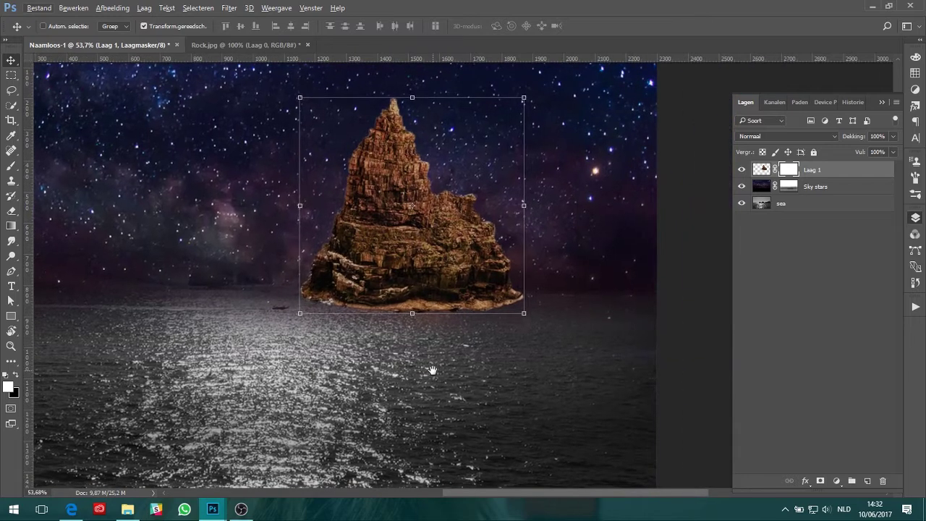
click(11, 166)
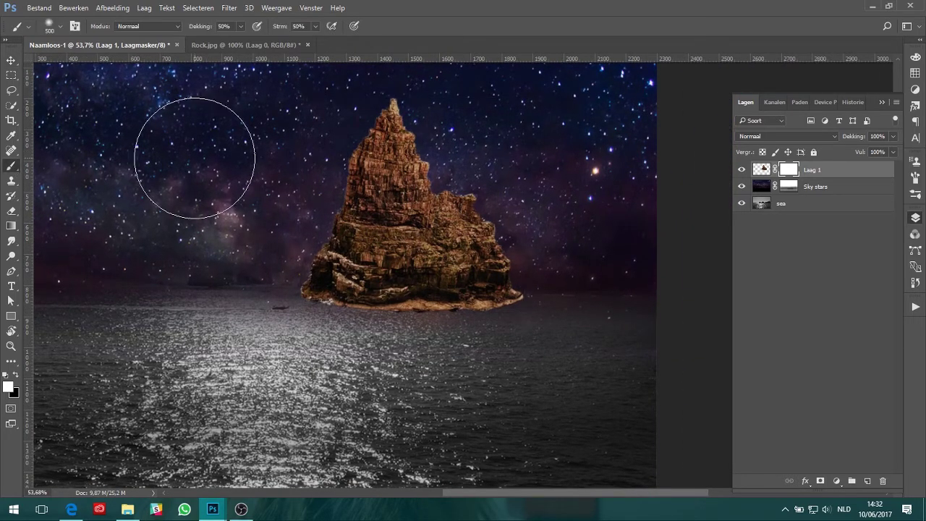
click(61, 27)
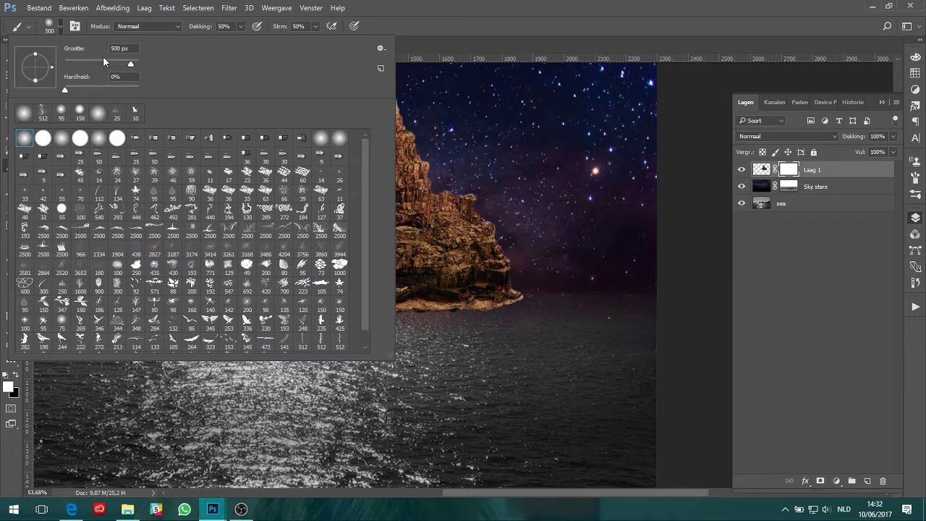
drag(207, 27, 207, 27)
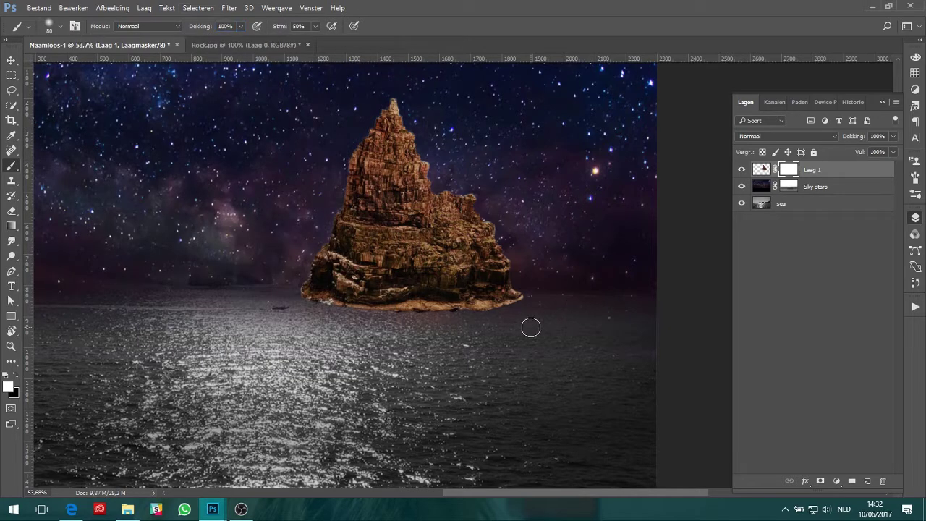
scroll(530, 327, up, 4)
scroll(533, 289, up, 2)
- Paint black and white on the mask so the rock's base blends into the sea, then zoom out
key(x)
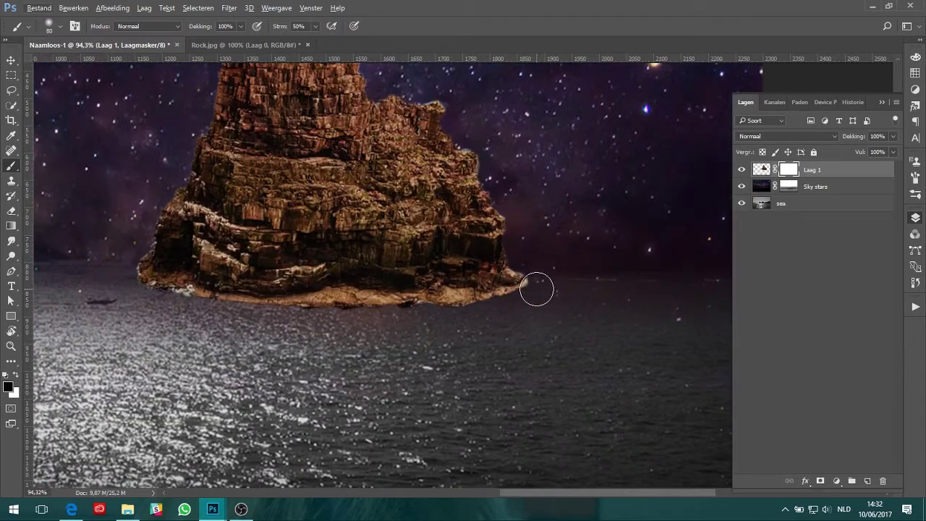
mouse_move(536, 289)
mouse_down()
mouse_move(507, 289)
mouse_move(556, 289)
mouse_move(214, 300)
mouse_move(141, 289)
mouse_move(181, 274)
mouse_move(132, 279)
mouse_move(241, 289)
mouse_move(223, 283)
mouse_move(330, 275)
mouse_move(488, 285)
mouse_move(124, 268)
mouse_move(190, 258)
mouse_move(165, 252)
mouse_move(269, 248)
mouse_move(509, 258)
mouse_up()
key(x)
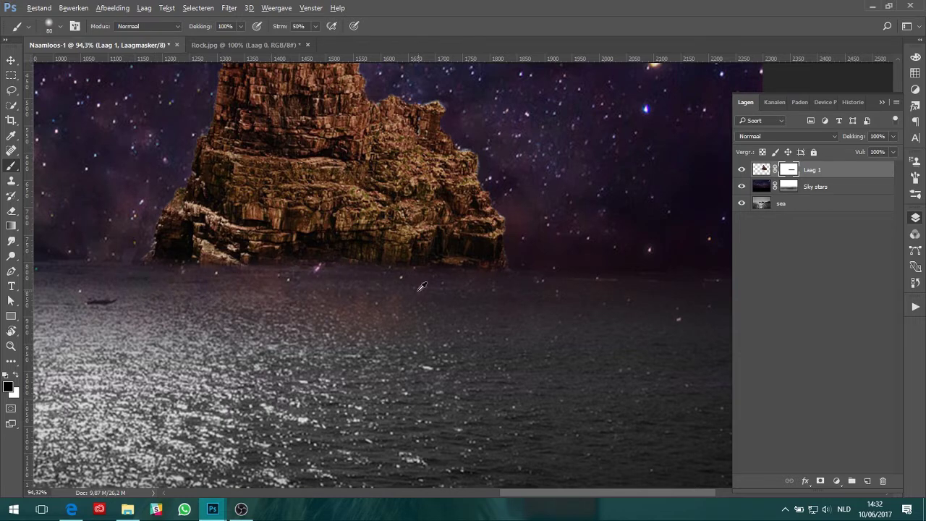
scroll(512, 287, down, 3)
scroll(542, 293, down, 3)
scroll(576, 302, down, 2)
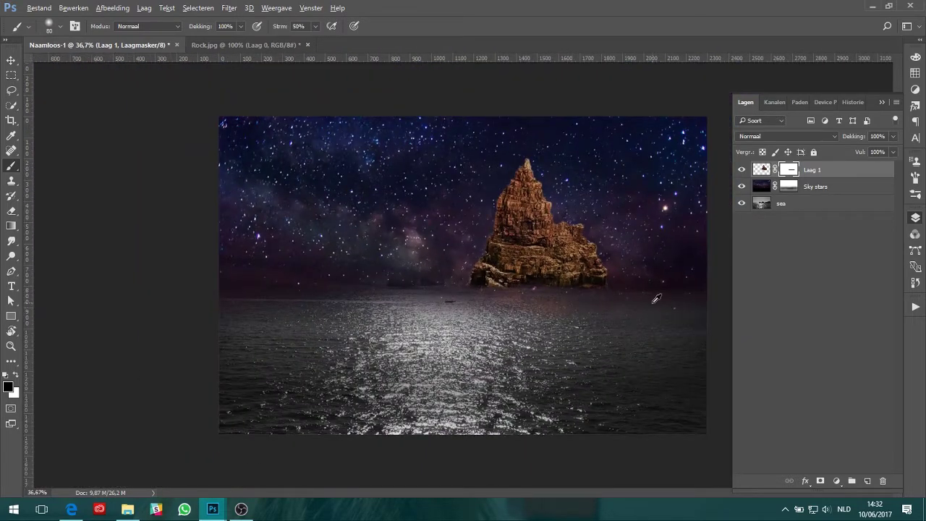
scroll(672, 275, down, 1)
scroll(682, 264, up, 1)
scroll(683, 266, up, 1)
scroll(701, 278, down, 1)
- In Rock.jpg, clear the selection, lasso the smaller rock, and drag it into Naamloos-1
click(774, 289)
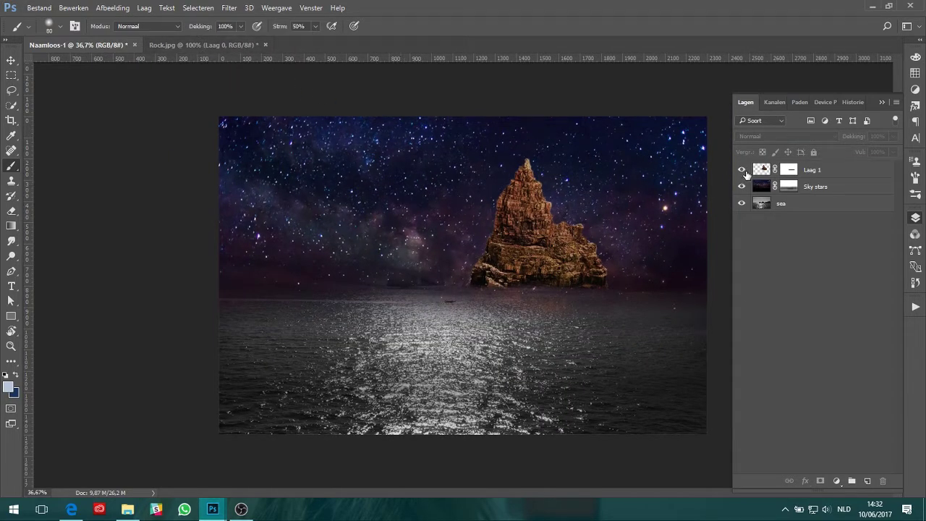
click(201, 45)
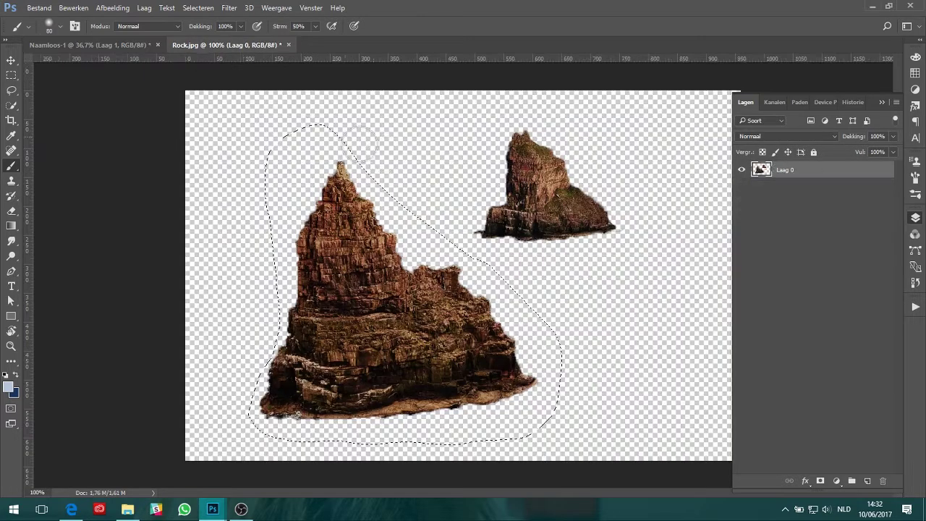
key(v)
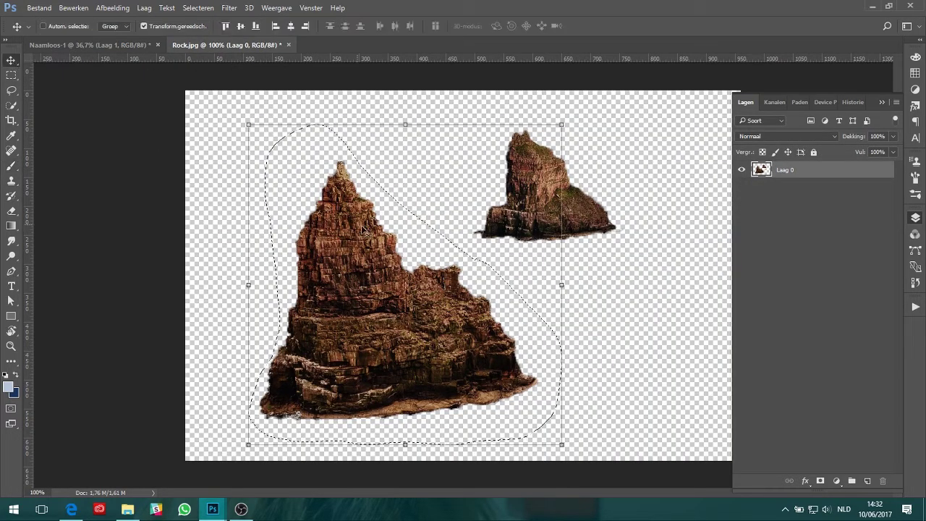
key(ctrl+d)
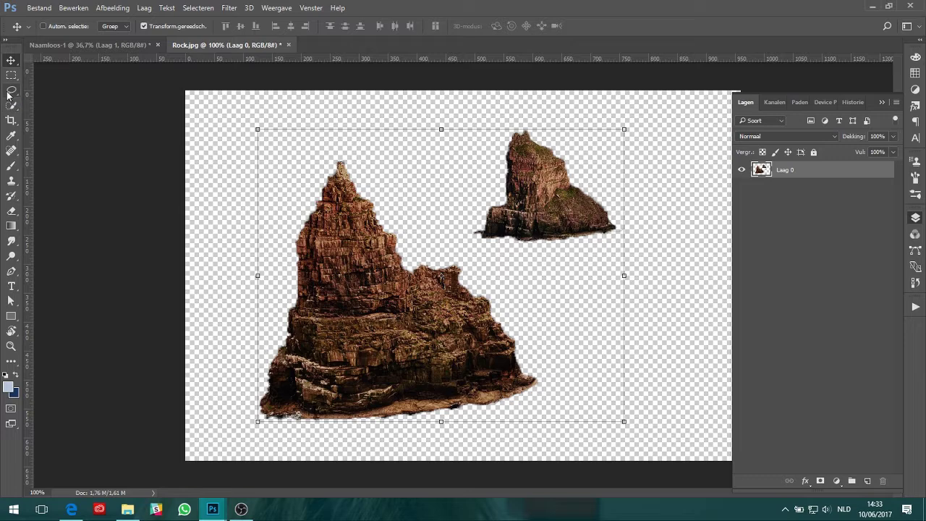
click(11, 90)
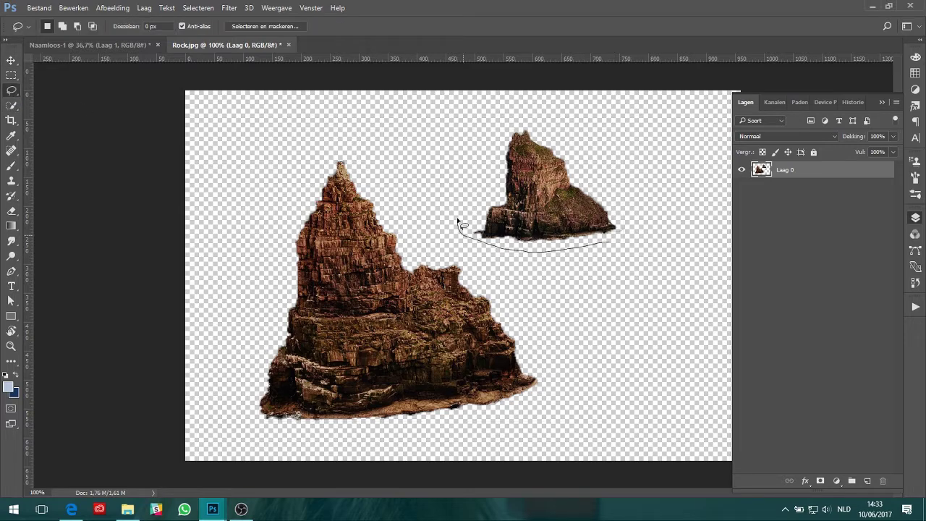
mouse_move(519, 128)
mouse_down()
mouse_move(628, 241)
mouse_move(596, 250)
mouse_up()
key(v)
mouse_move(536, 205)
mouse_down()
mouse_move(145, 96)
mouse_move(434, 217)
mouse_up()
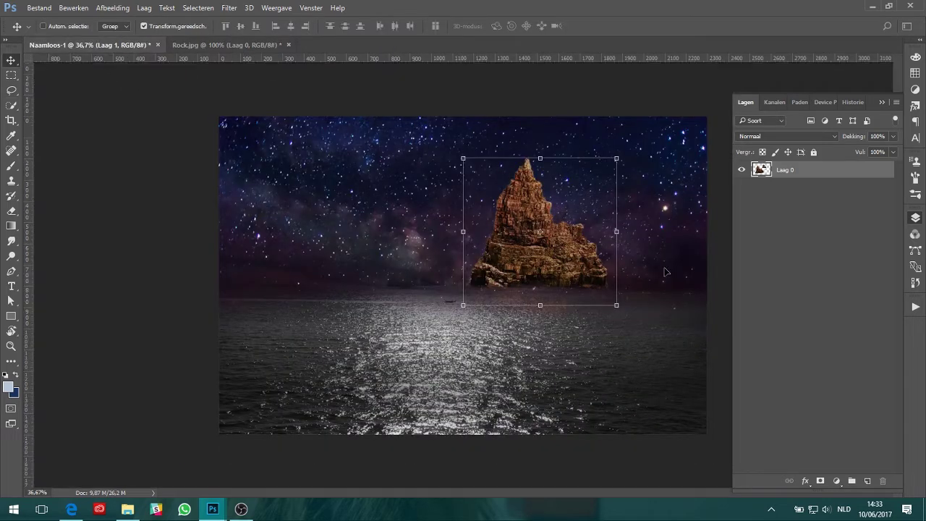
- Position the small rock near the big one and enlarge it to about 132%
drag(665, 272, 640, 283)
key(ctrl+t)
drag(657, 248, 734, 194)
drag(669, 272, 663, 275)
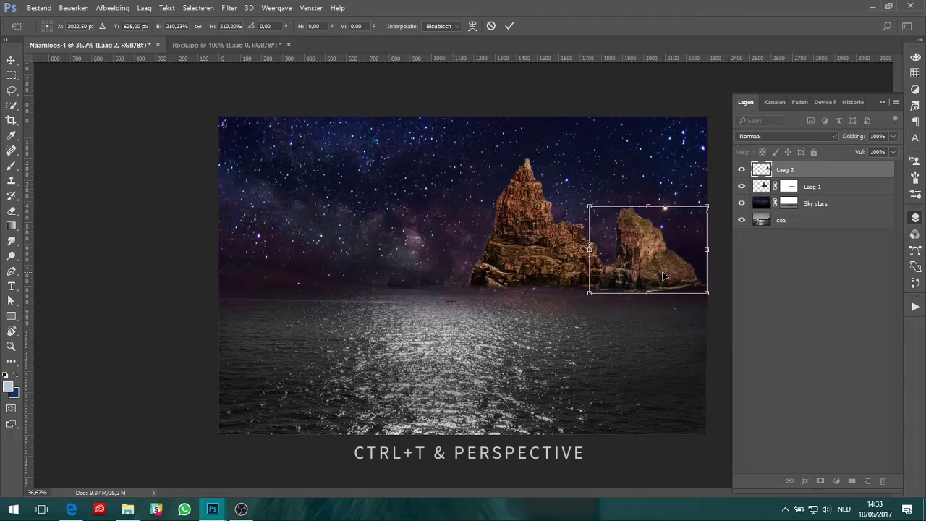
- Skew the small rock with Perspectief, set it on the horizon, and commit the transform
right_click(651, 269)
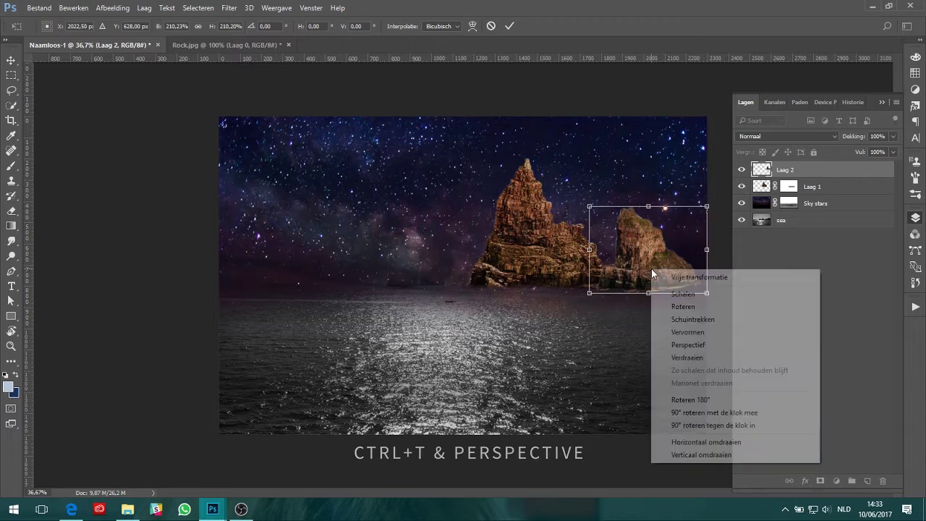
click(674, 344)
drag(650, 294, 637, 293)
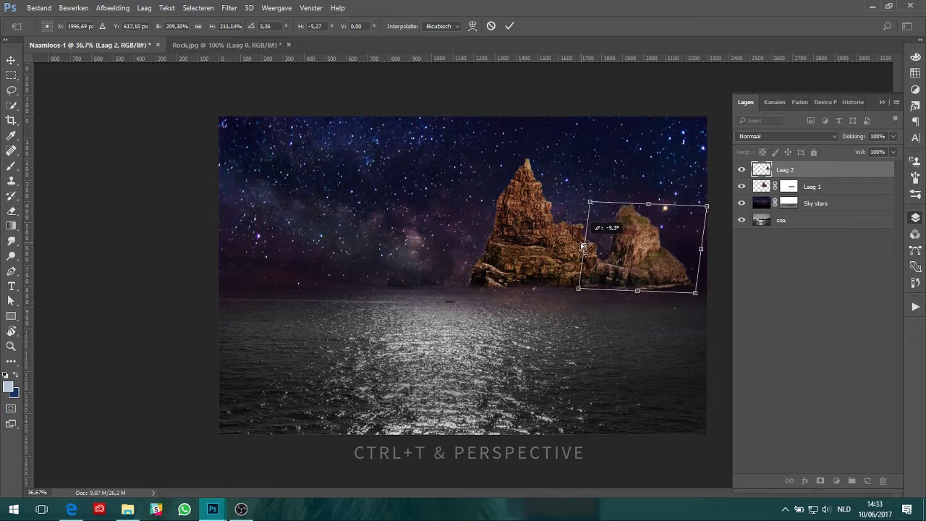
drag(648, 258, 656, 271)
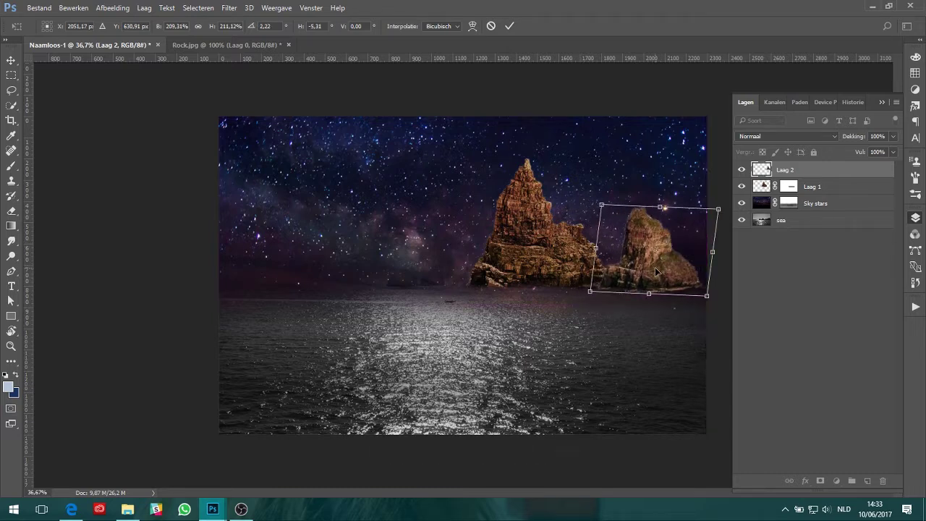
key(Return)
click(789, 296)
scroll(708, 290, up, 3)
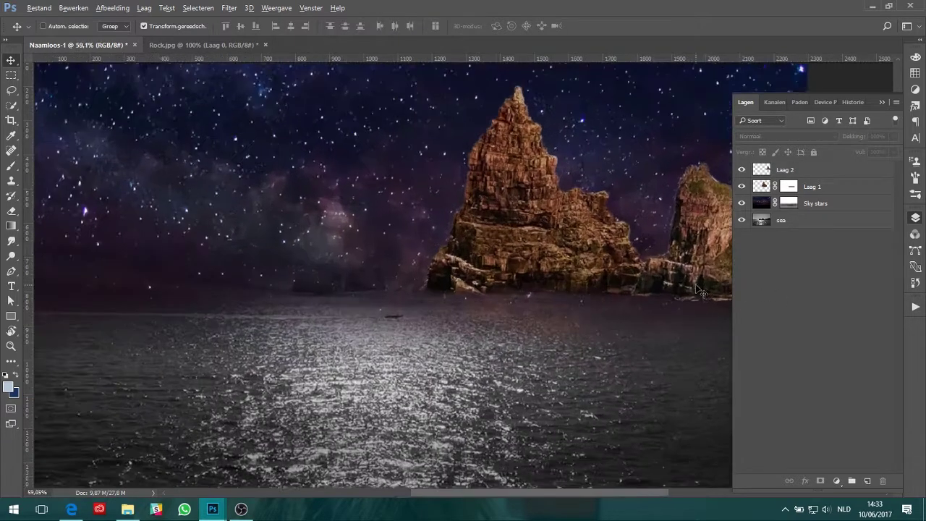
scroll(707, 290, up, 2)
click(772, 171)
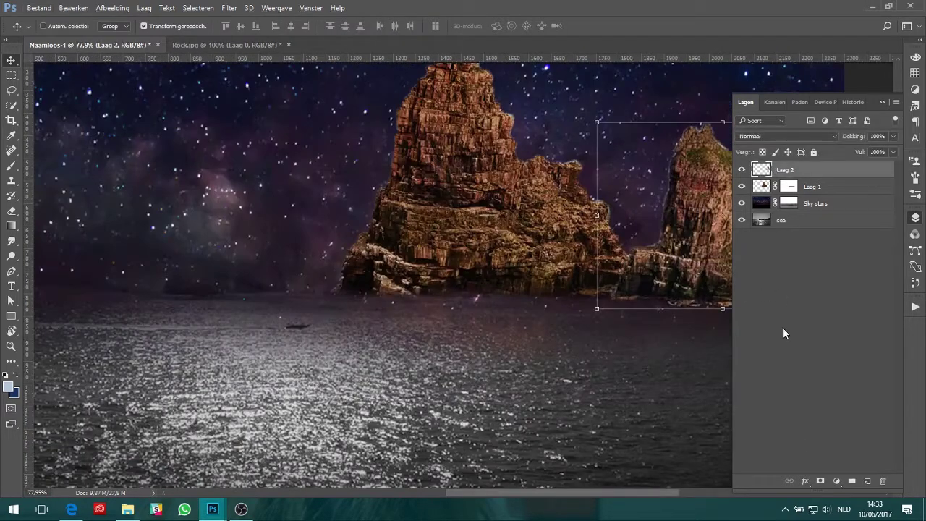
- Add a layer mask to Laag 2 and paint black to hide the light fringe along the rock's base
click(820, 481)
scroll(393, 357, up, 1)
scroll(457, 345, up, 2)
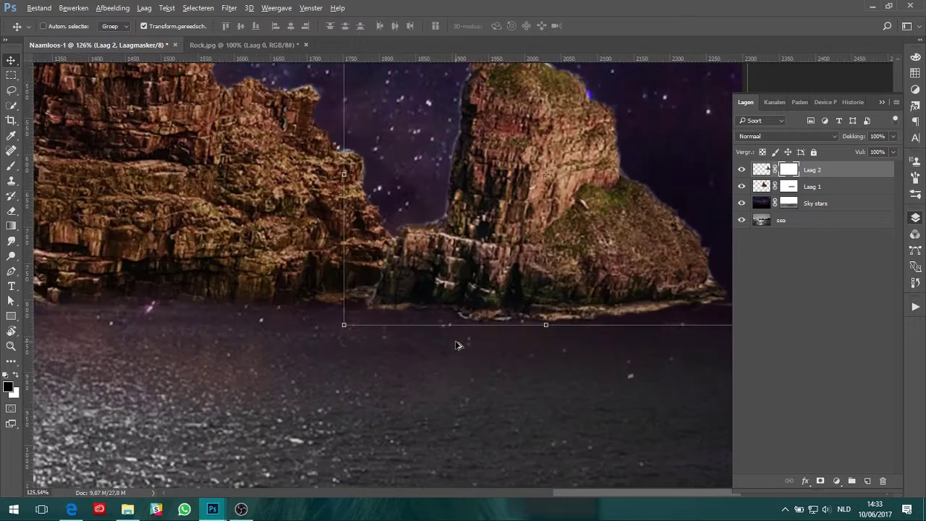
key(b)
key(alt+b)
key(Escape)
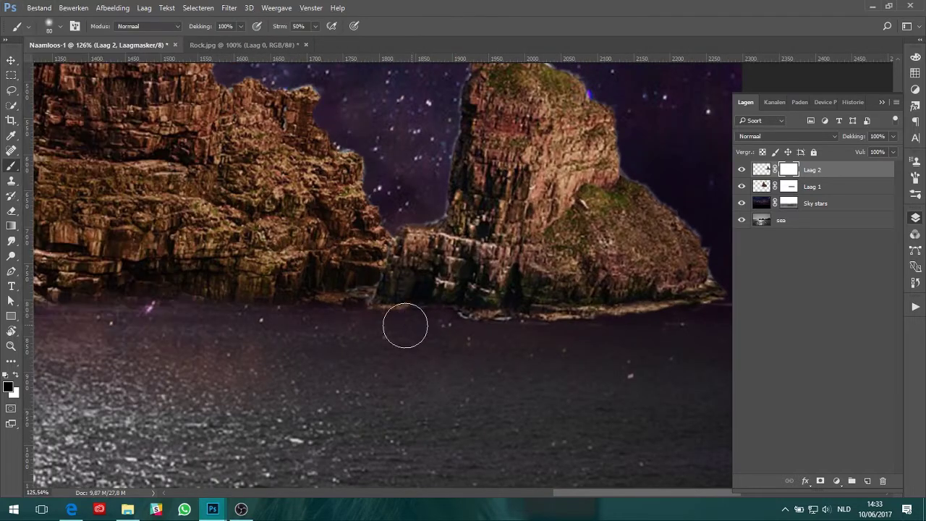
drag(383, 320, 598, 331)
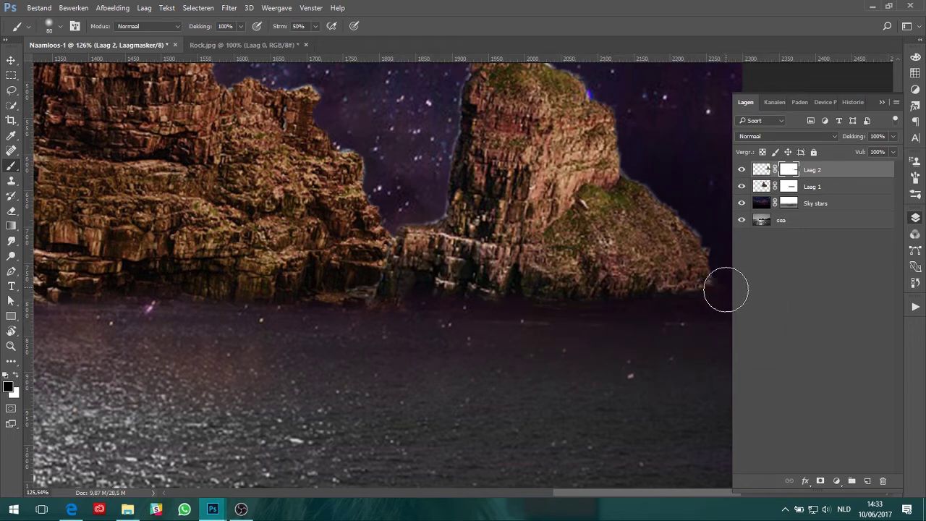
drag(724, 288, 721, 301)
drag(330, 324, 387, 284)
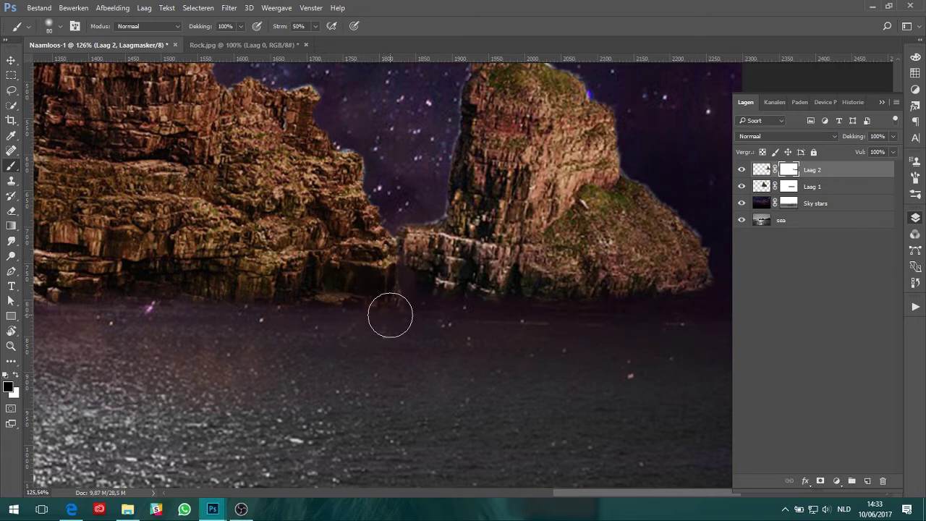
- Paint white on the mask to restore the right rock's lower ledge
key(v)
drag(402, 225, 412, 237)
key(ctrl+z)
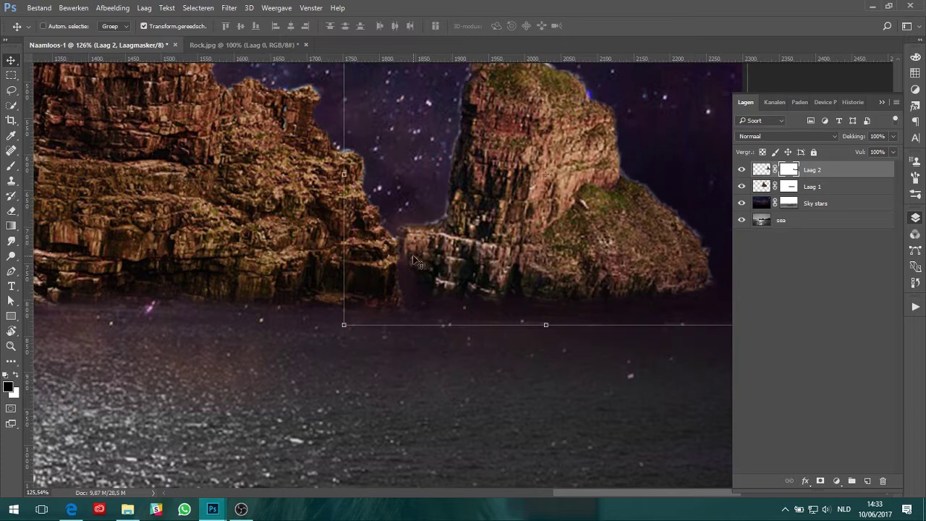
key(b)
key(x)
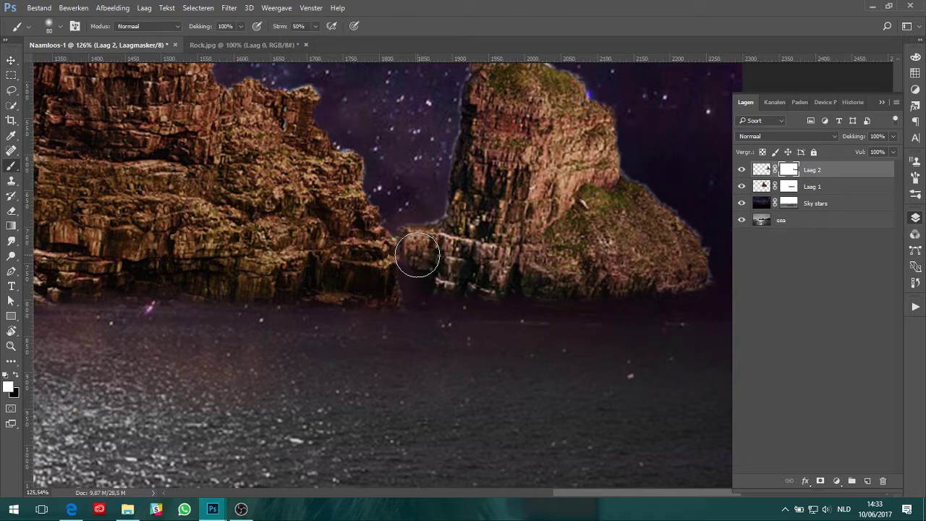
mouse_move(418, 253)
mouse_down()
mouse_move(428, 299)
mouse_move(407, 264)
mouse_move(390, 285)
mouse_up()
- Lower the right rock by 18 px with the Move tool
scroll(390, 286, down, 2)
scroll(394, 311, down, 2)
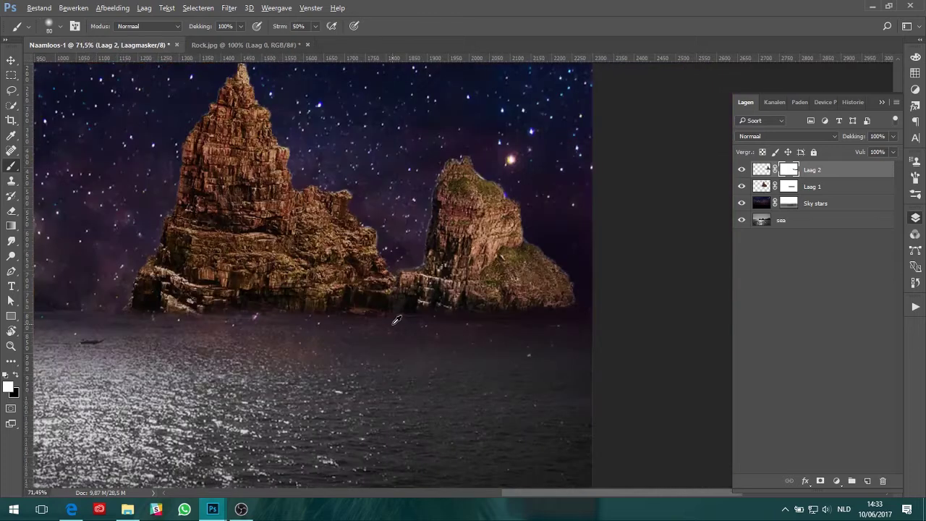
click(10, 59)
drag(457, 292, 456, 305)
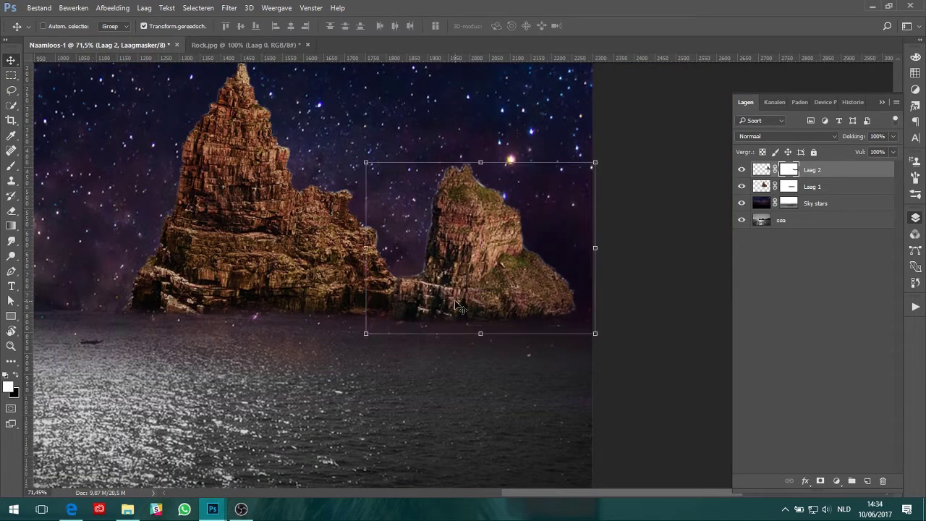
- Return to the soft brush on the mask, toggling between black and white
key(b)
key(alt+b)
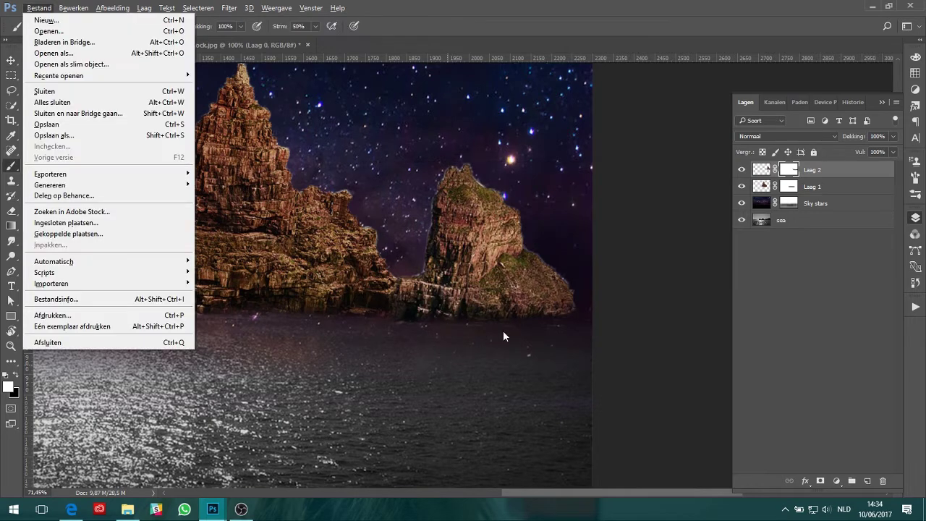
key(Escape)
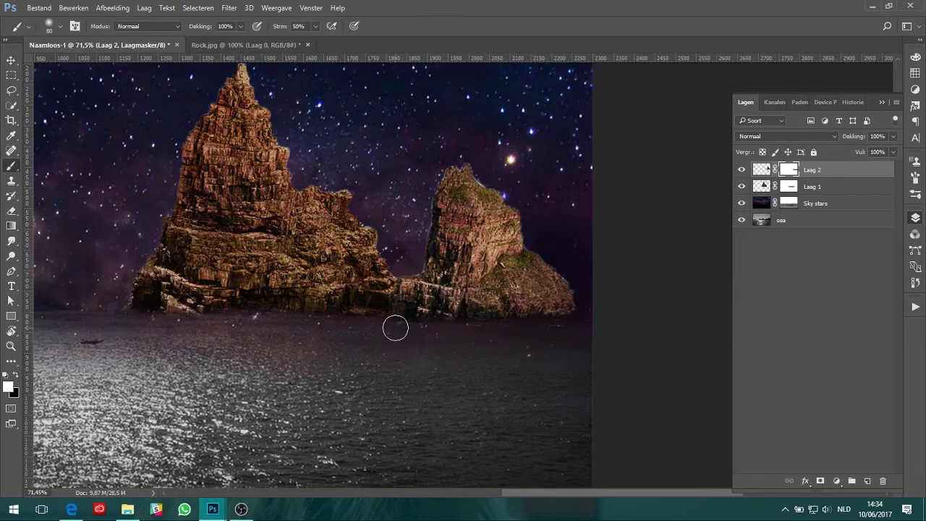
key(x)
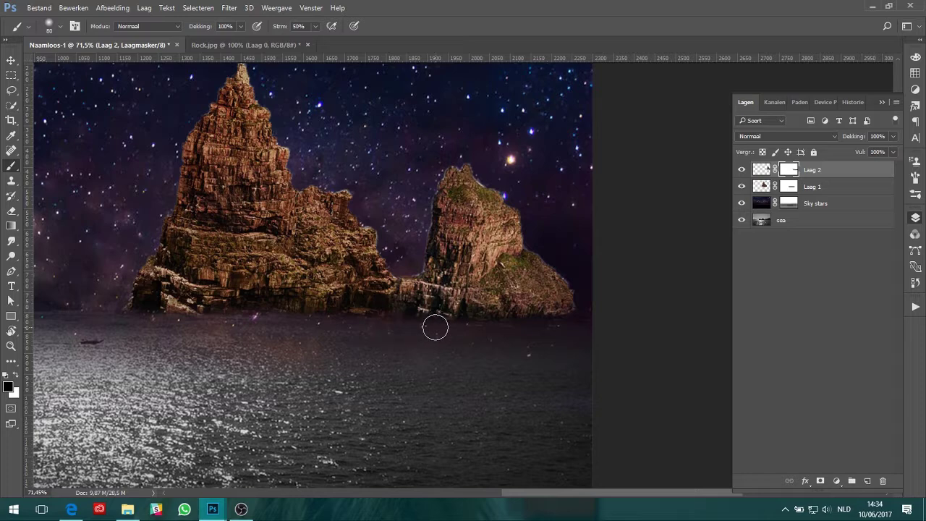
key(x)
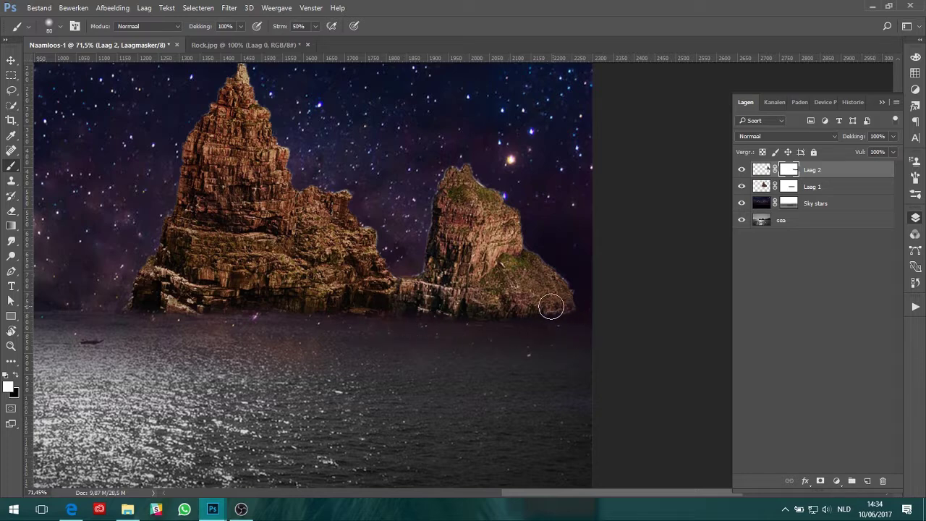
key(x)
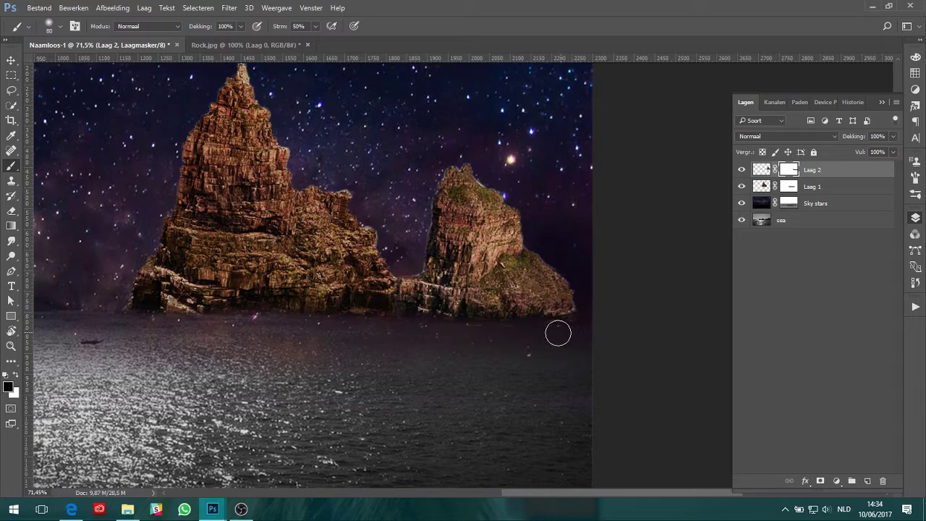
scroll(381, 304, down, 5)
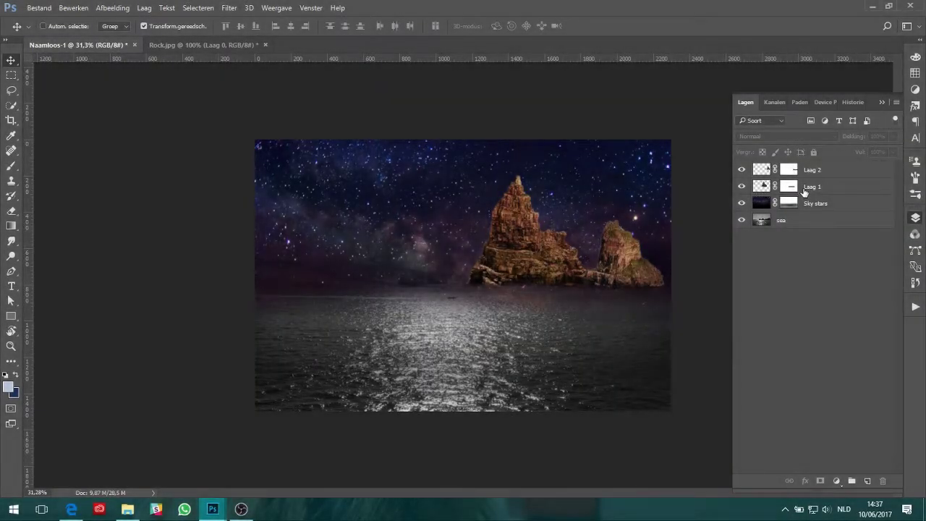
- Add a Curves layer clipped to Laag 1, pulling the curve and top endpoint down to darken
click(804, 191)
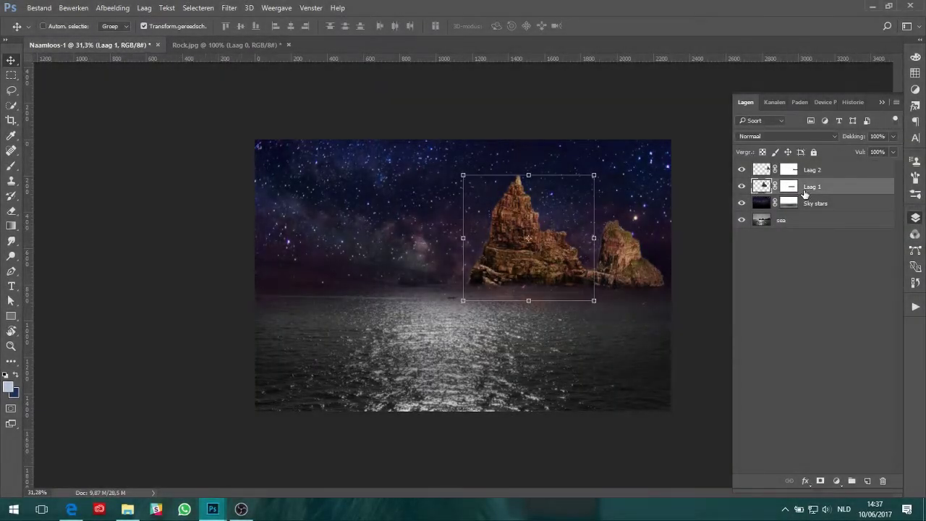
click(836, 481)
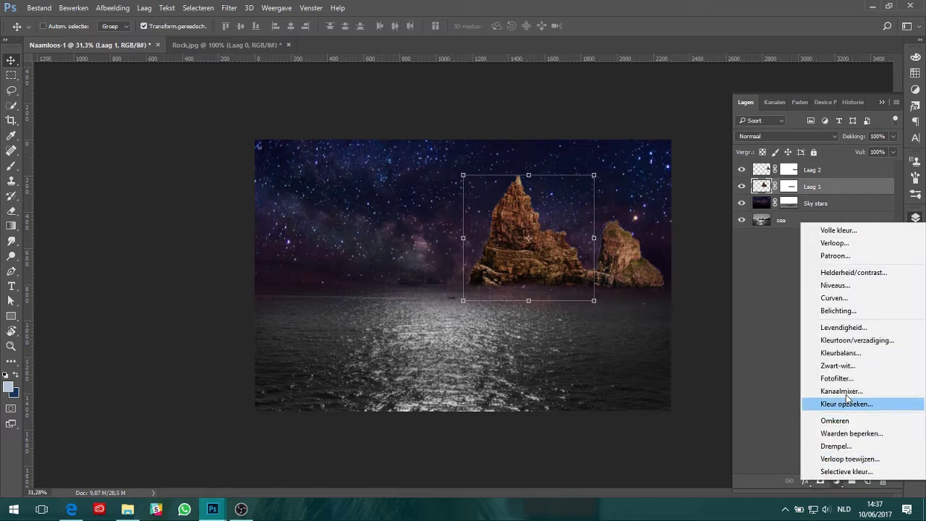
click(844, 298)
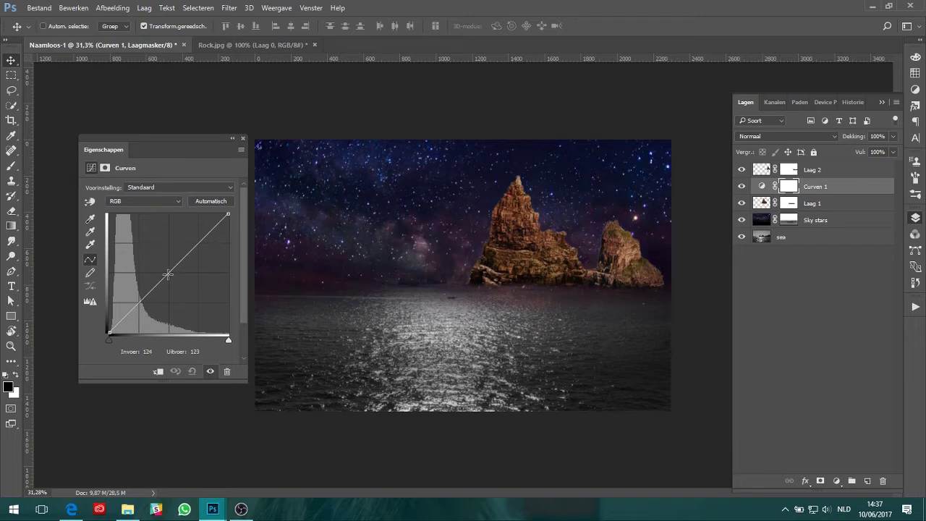
drag(168, 275, 179, 293)
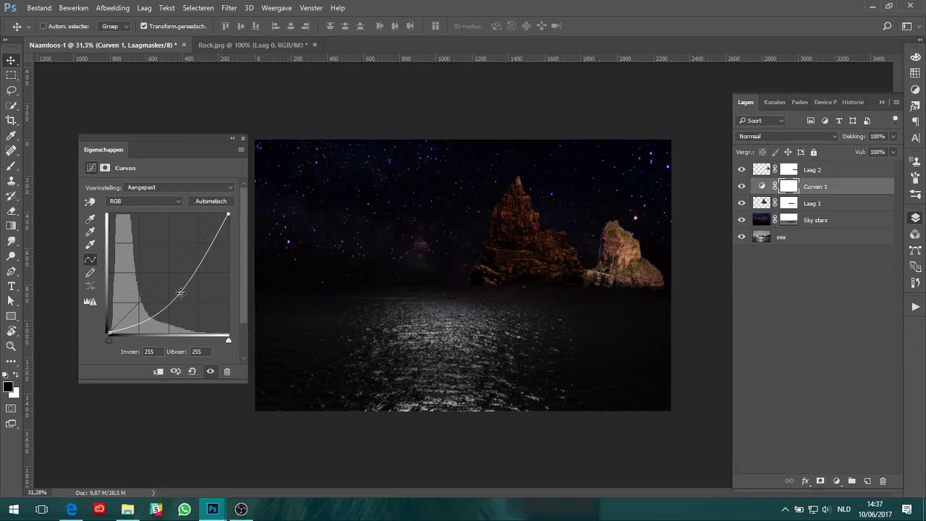
drag(181, 292, 190, 296)
click(158, 371)
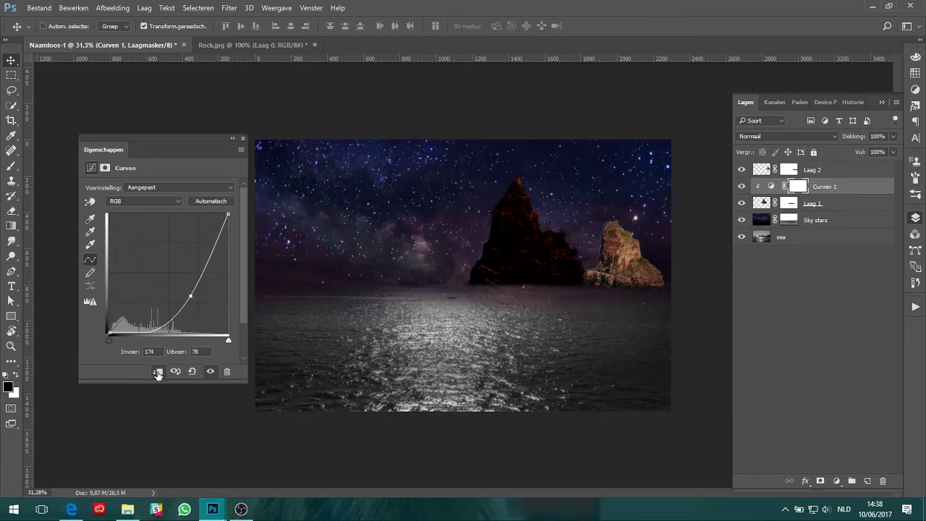
drag(228, 216, 230, 255)
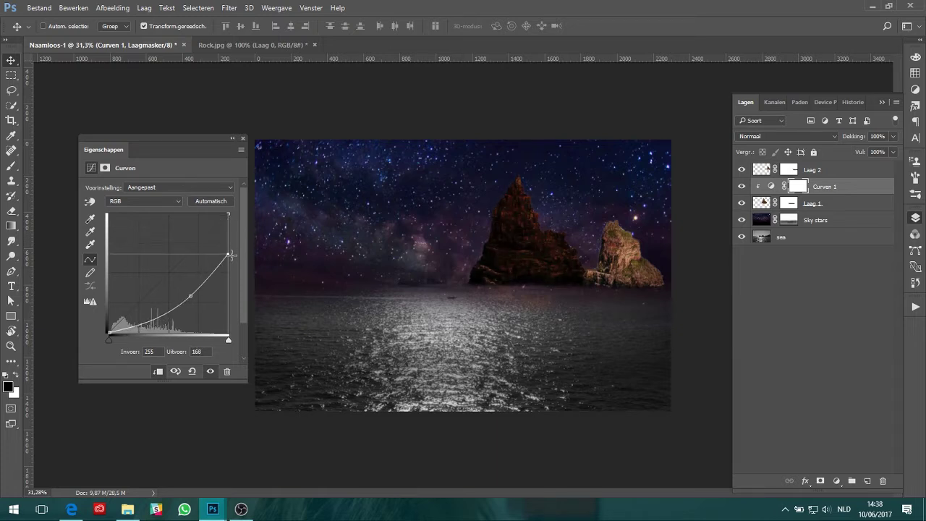
drag(230, 254, 232, 249)
drag(232, 251, 232, 250)
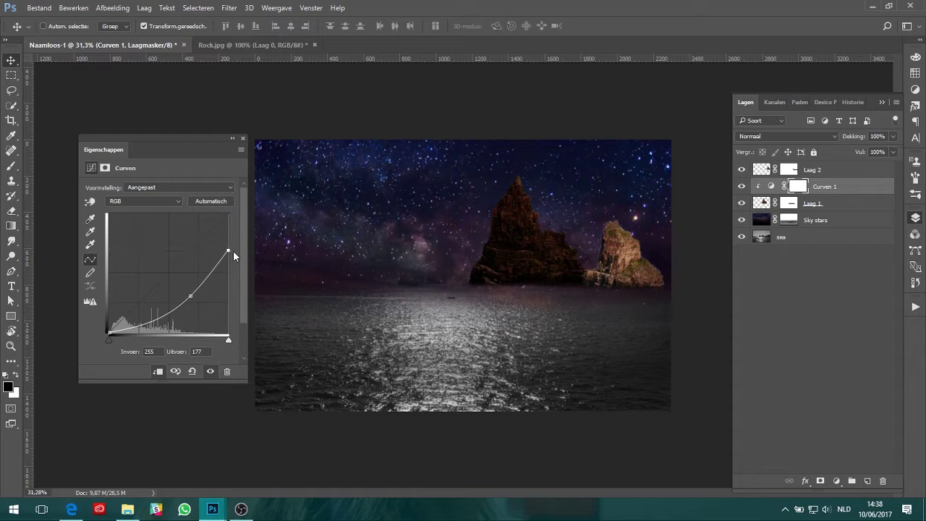
click(243, 138)
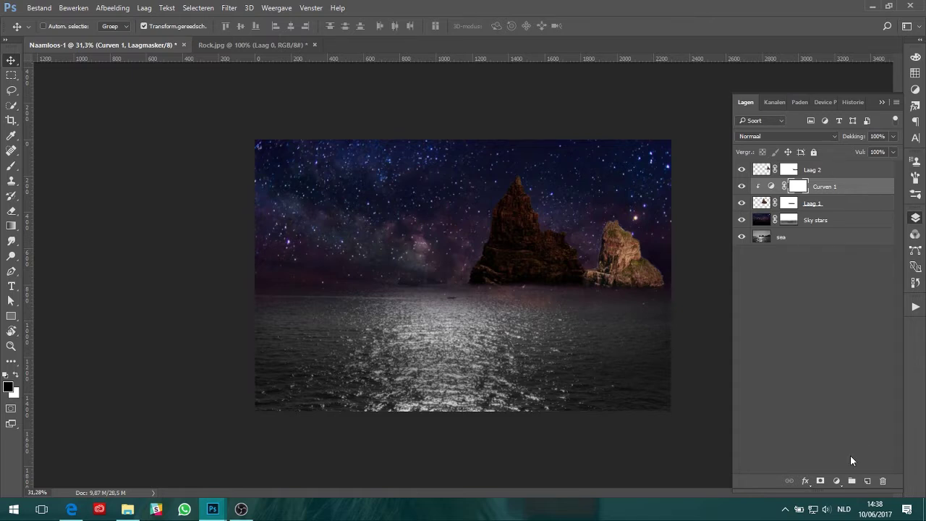
- Add a Hue/Saturation layer clipped to Laag 1: Hue +37, Saturation -57, Lightness -43
click(836, 481)
click(834, 339)
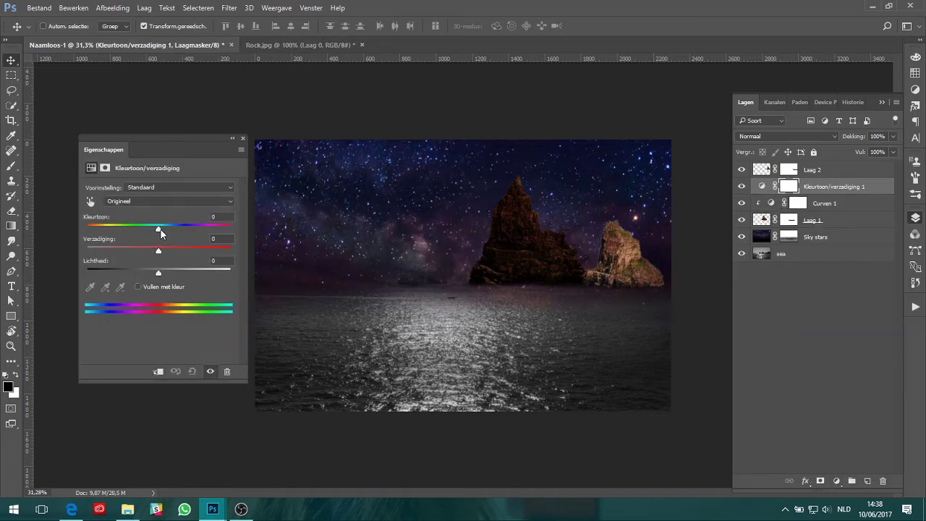
drag(159, 229, 184, 229)
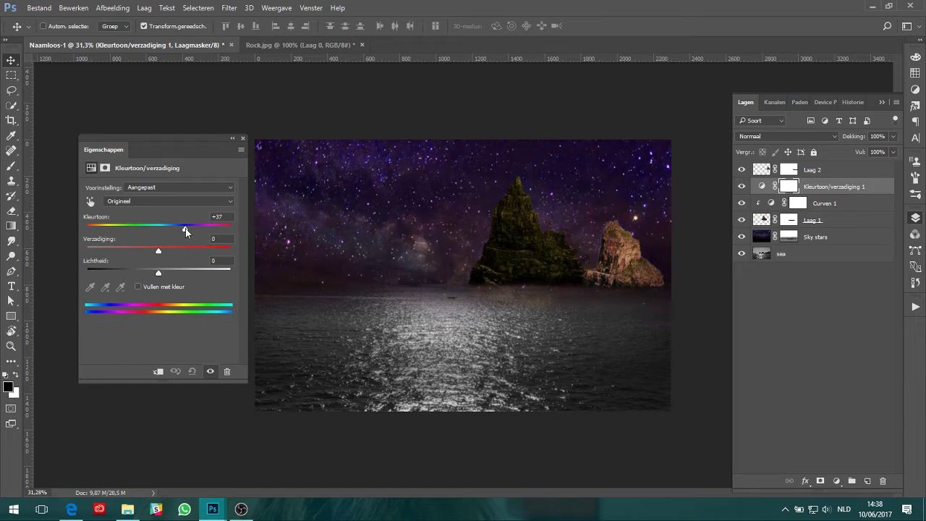
drag(154, 253, 132, 260)
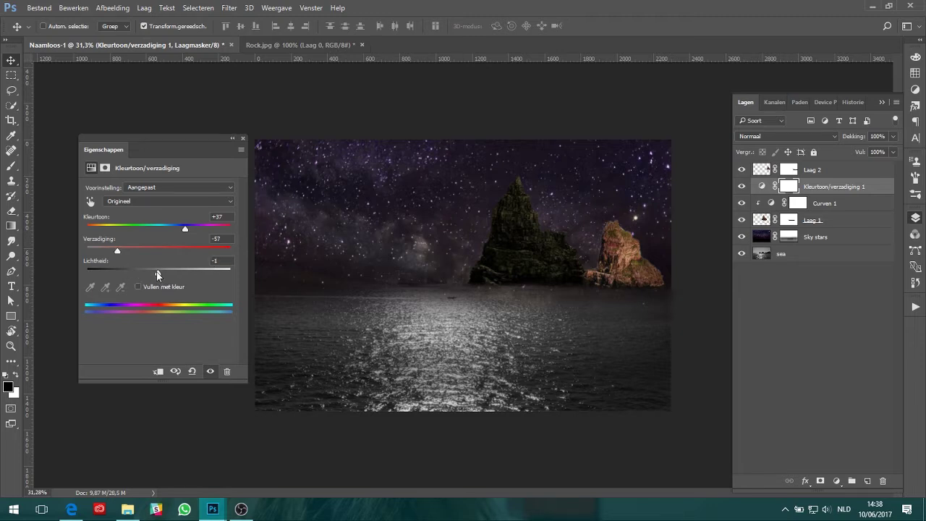
drag(157, 271, 132, 276)
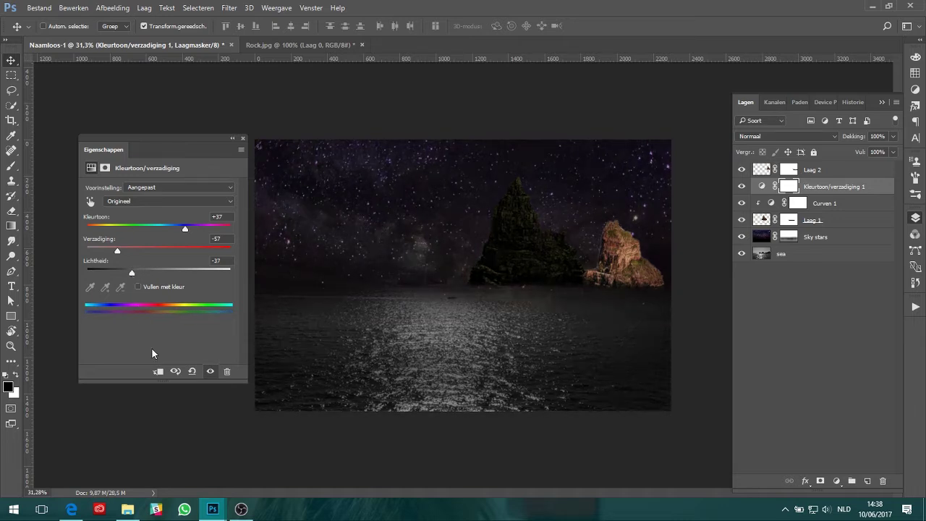
click(158, 371)
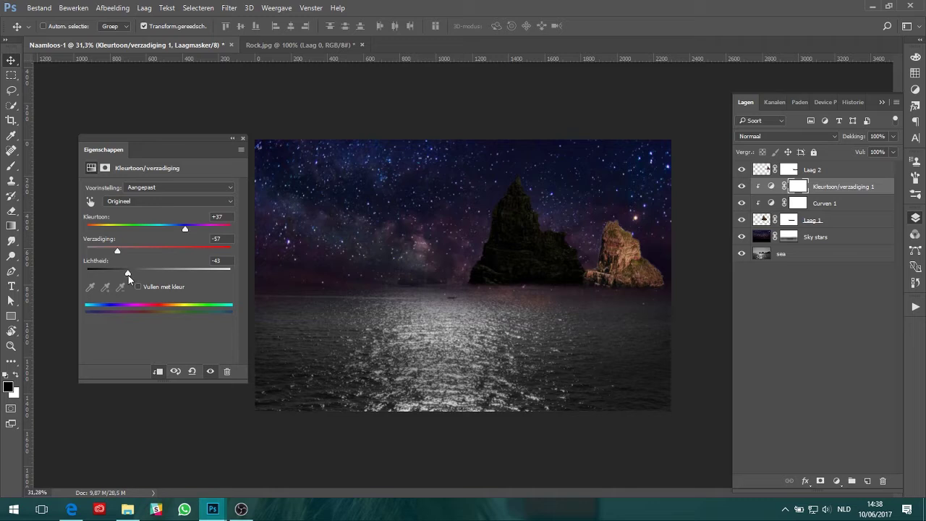
click(243, 138)
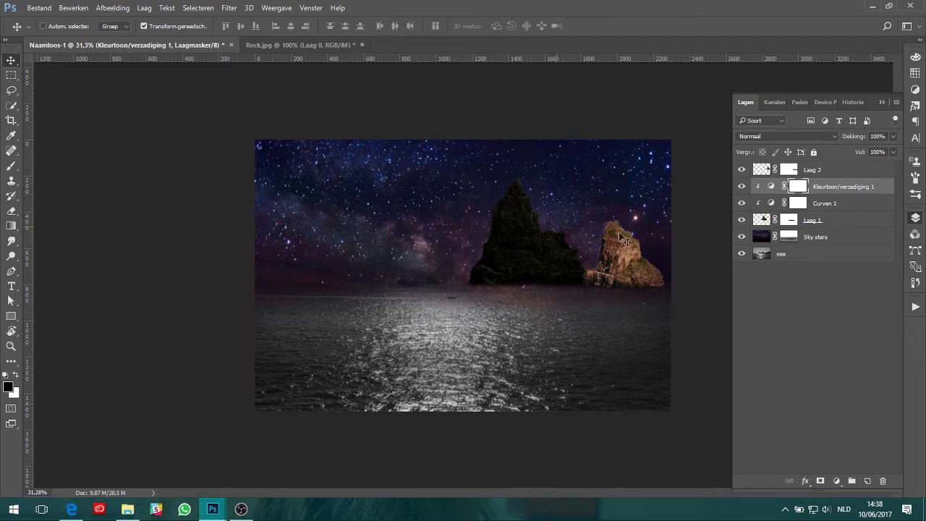
- Copy Curven 1 and Kleurtoon/verzadiging 1 above Laag 2 and clip both to it
shift+click(851, 203)
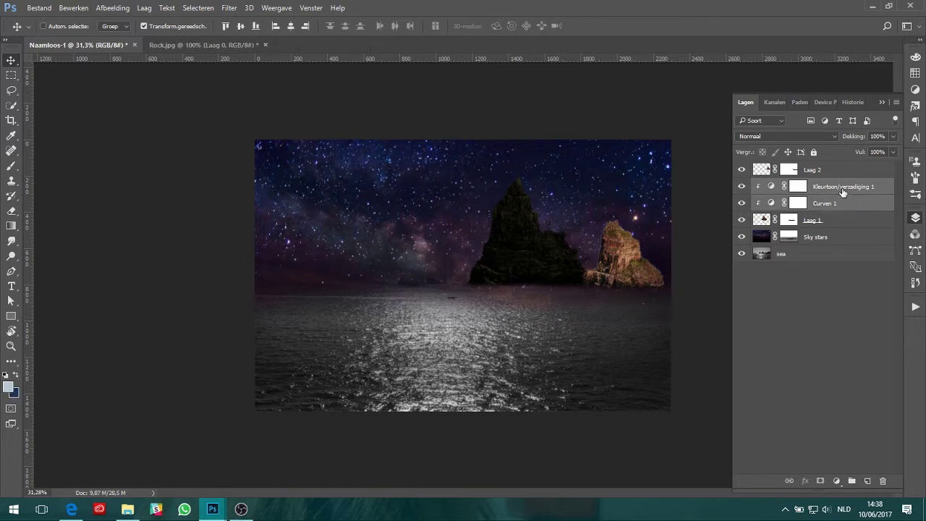
drag(841, 194, 838, 162)
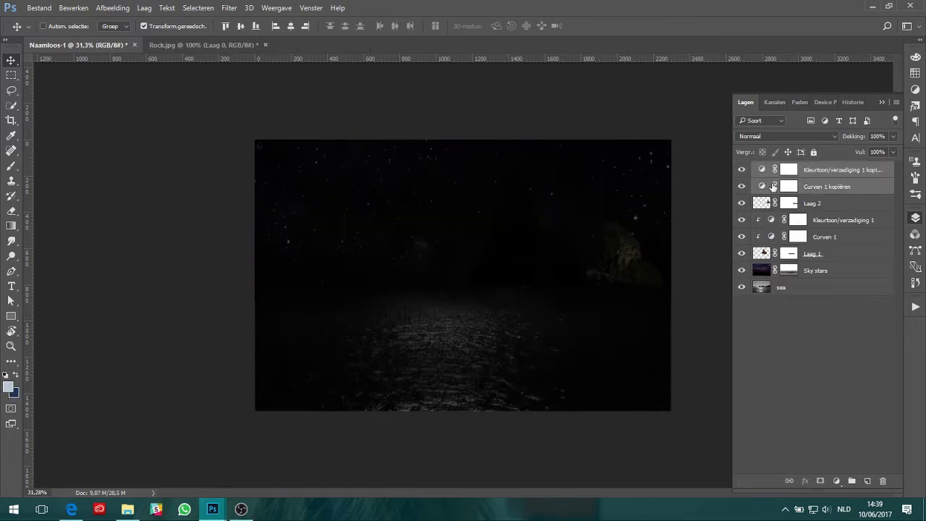
alt+click(764, 194)
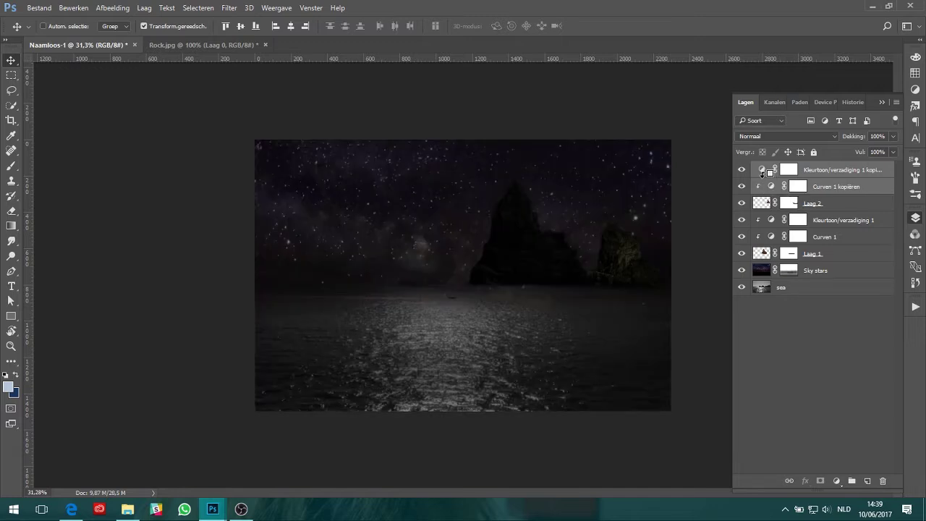
alt+click(761, 173)
click(795, 188)
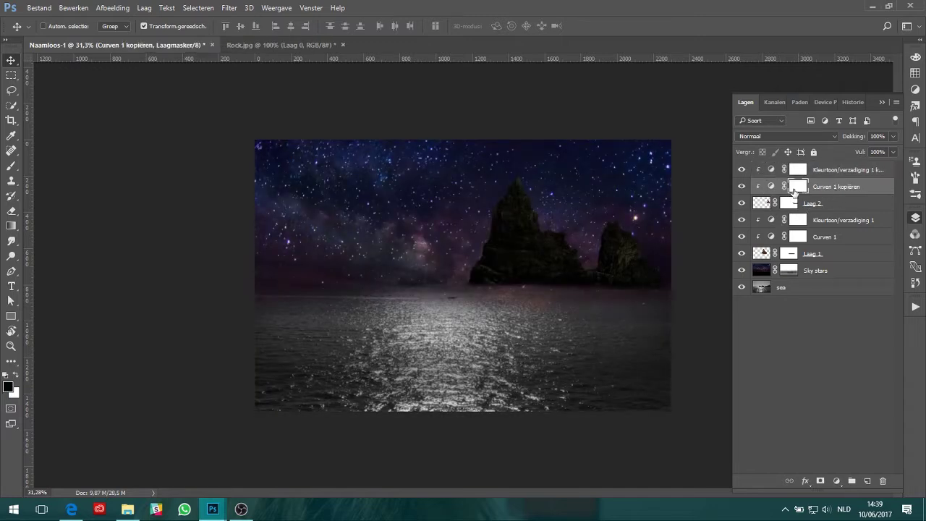
- Set the copied Hue/Saturation adjustment's Hue to +37
double_click(769, 170)
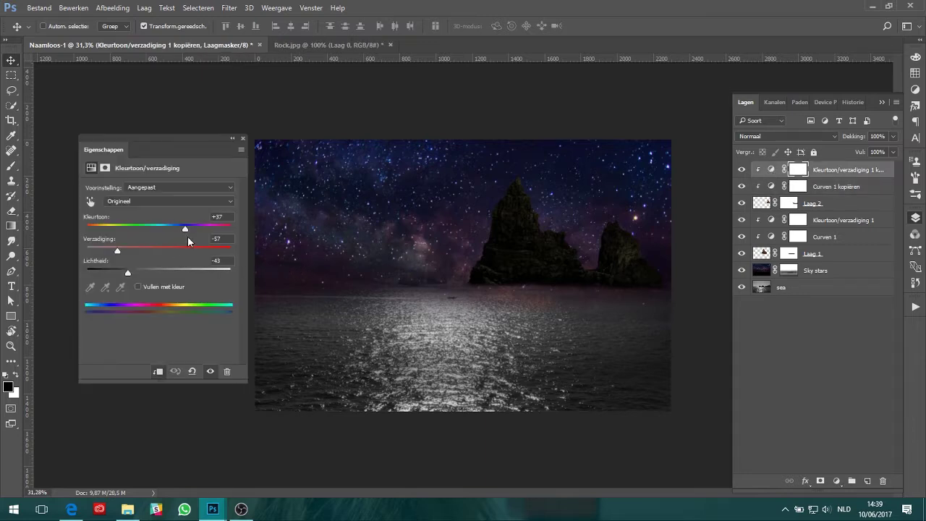
drag(185, 229, 135, 229)
text(37)
click(356, 184)
click(758, 330)
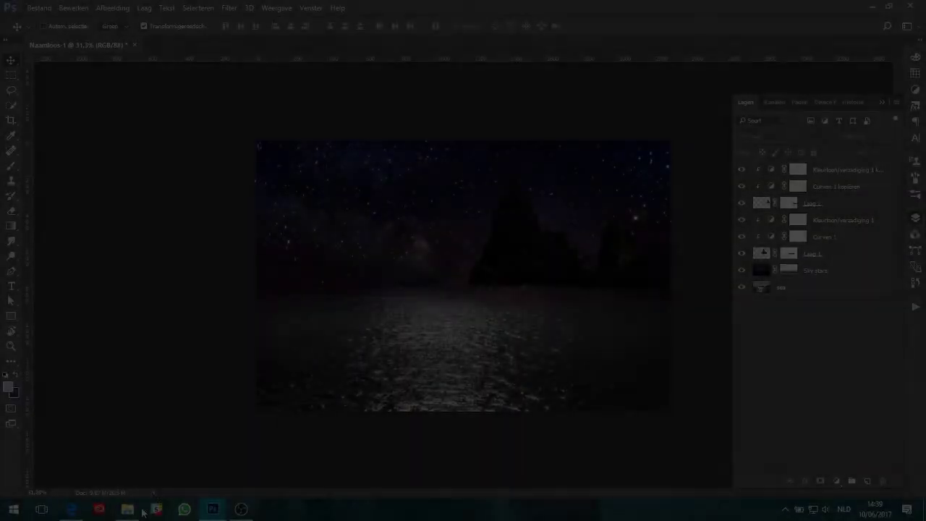
- Open Rock.jpg, Quick Select the distant cliffs, and mask away the rest
drag(560, 217, 207, 41)
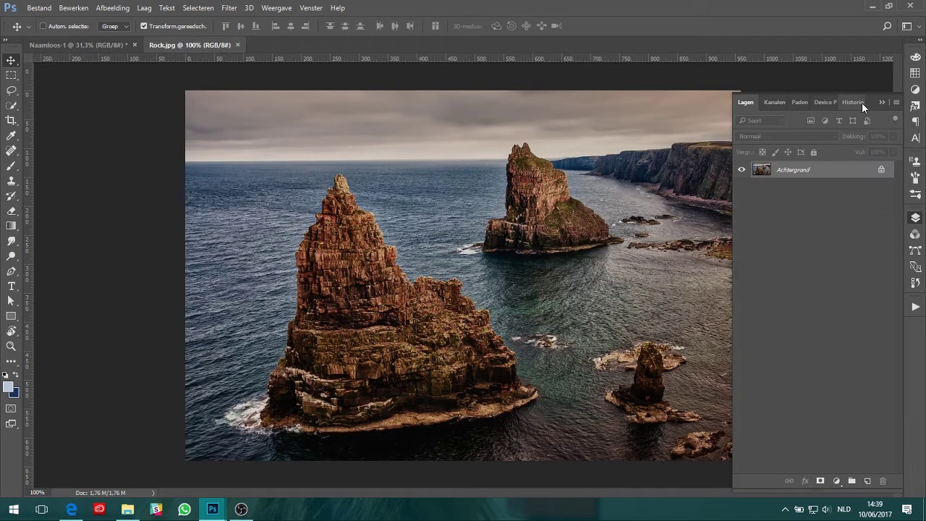
click(880, 102)
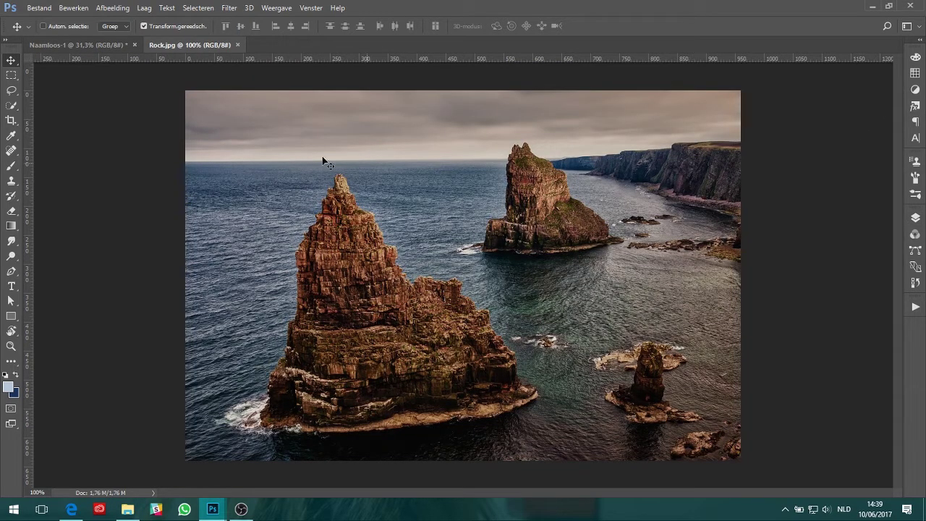
click(12, 106)
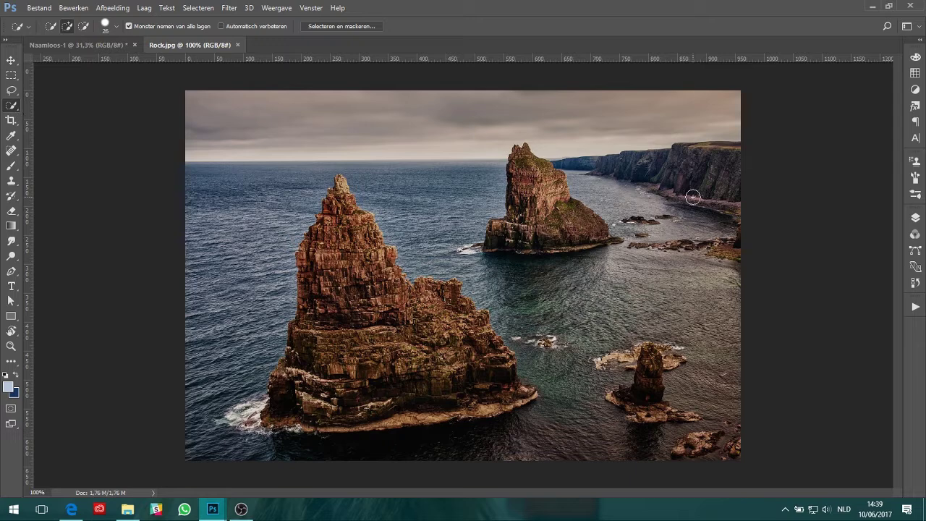
drag(740, 212, 636, 168)
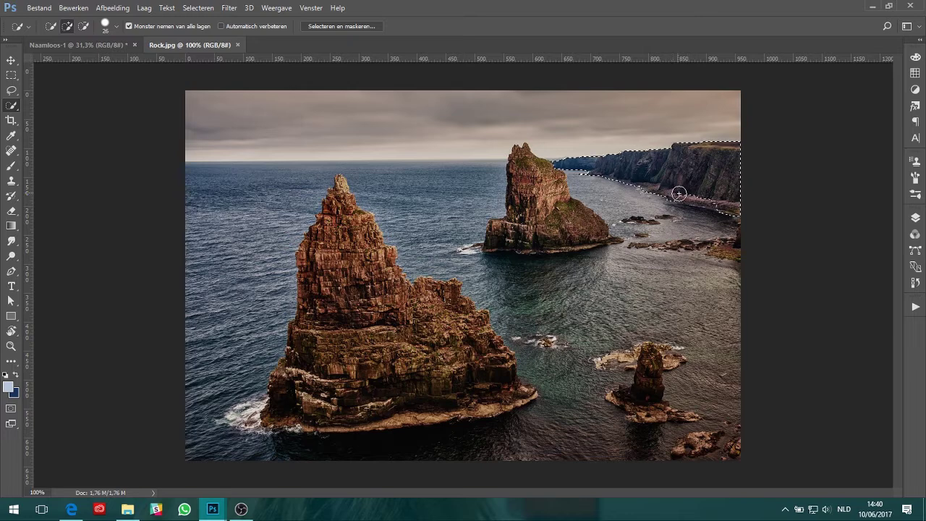
right_click(684, 181)
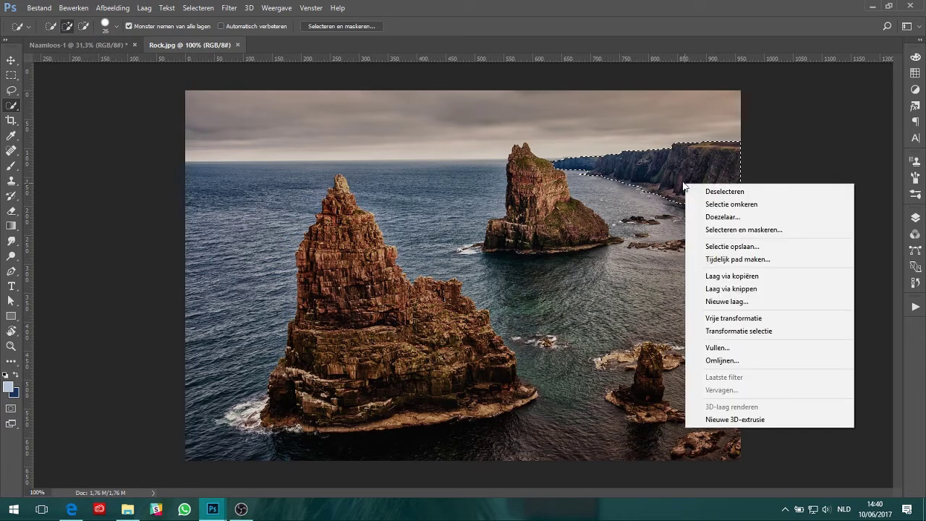
key(Escape)
click(915, 217)
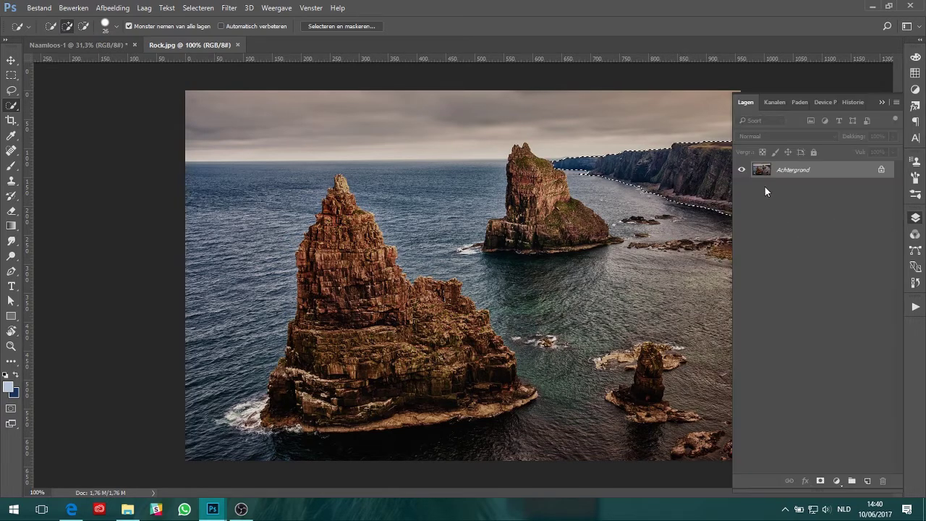
click(820, 480)
- Convert the cliffs to a Smart Object and place them on the composite's horizon
key(v)
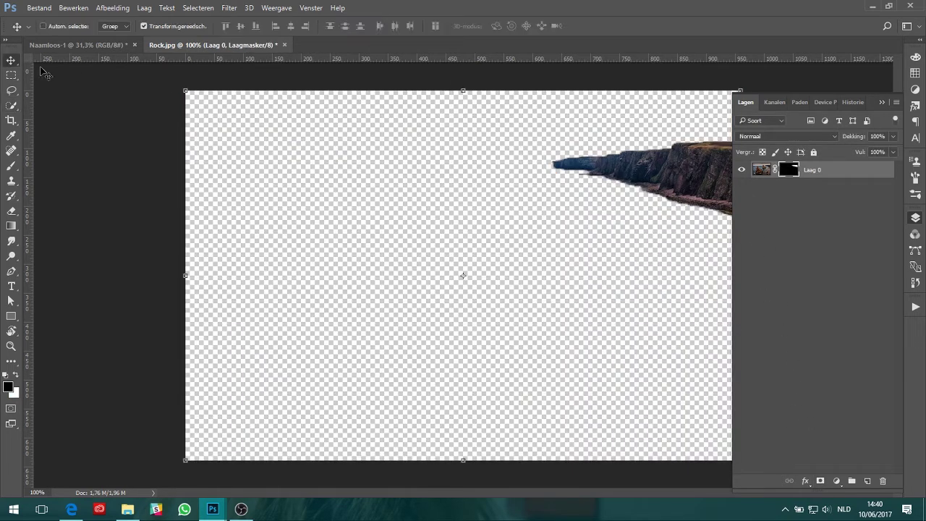
right_click(845, 180)
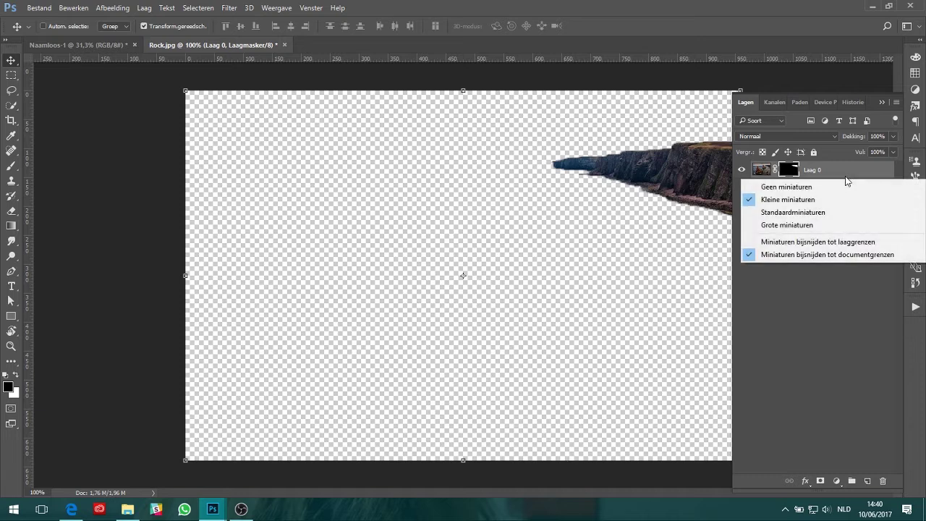
click(660, 210)
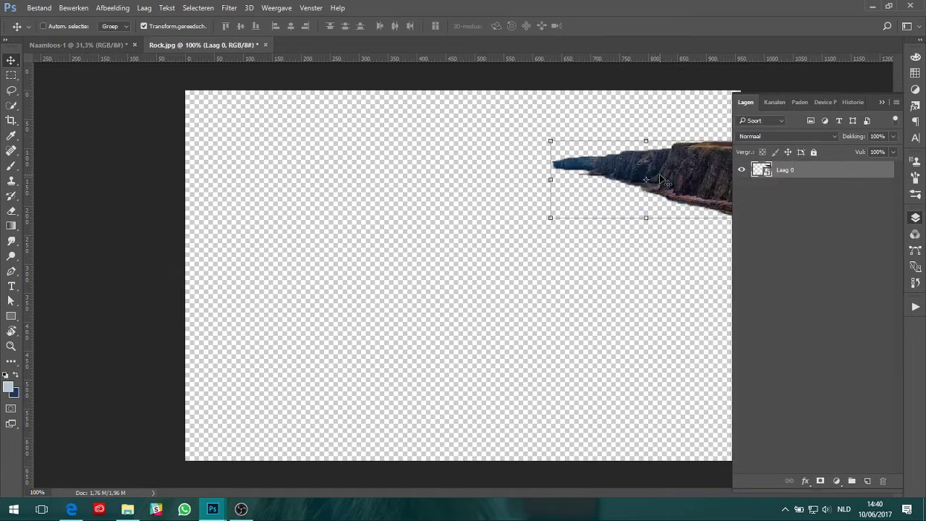
mouse_move(664, 181)
mouse_down()
mouse_move(48, 65)
mouse_move(334, 215)
mouse_up()
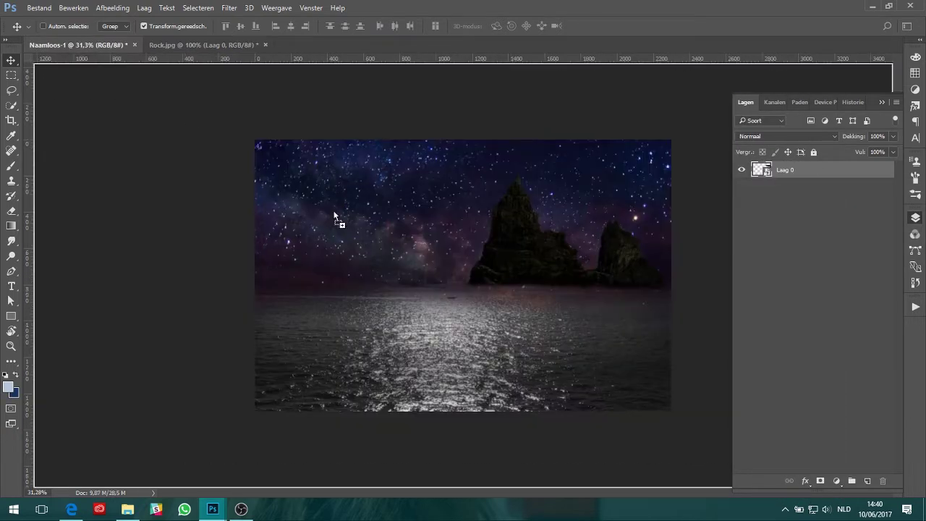
drag(426, 267, 455, 277)
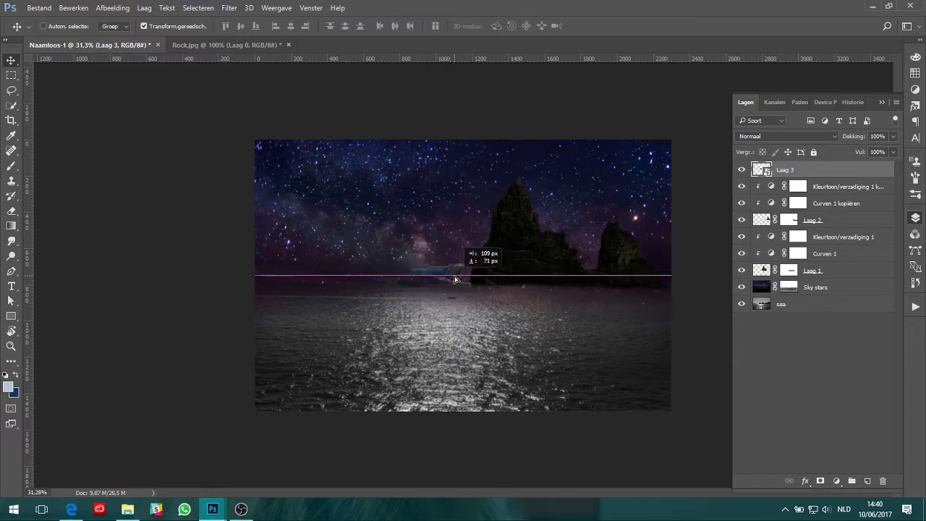
mouse_move(455, 277)
mouse_down()
mouse_move(527, 238)
mouse_move(447, 273)
mouse_move(472, 253)
mouse_move(477, 271)
mouse_up()
- Skew the cliff piece into perspective on the horizon and start renaming Laag 3
scroll(469, 280, up, 2)
scroll(469, 280, up, 3)
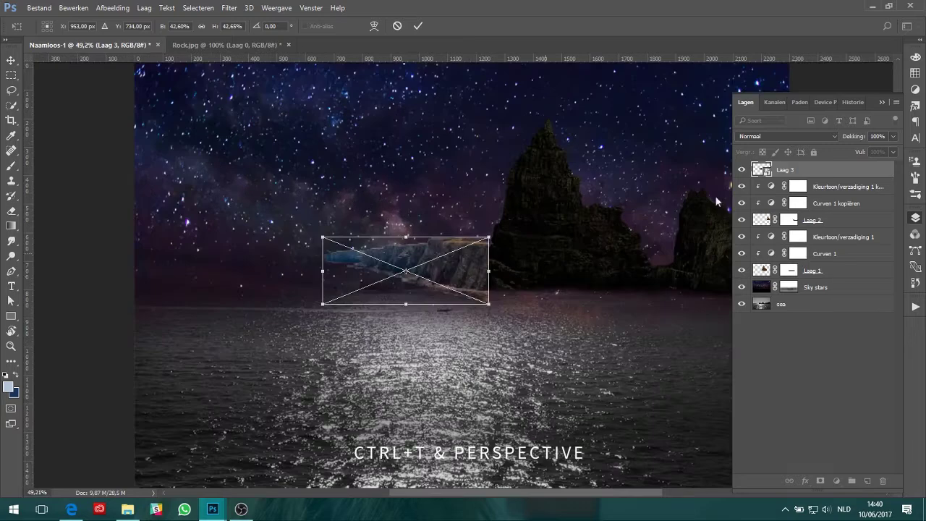
right_click(424, 277)
click(448, 364)
drag(322, 271, 323, 305)
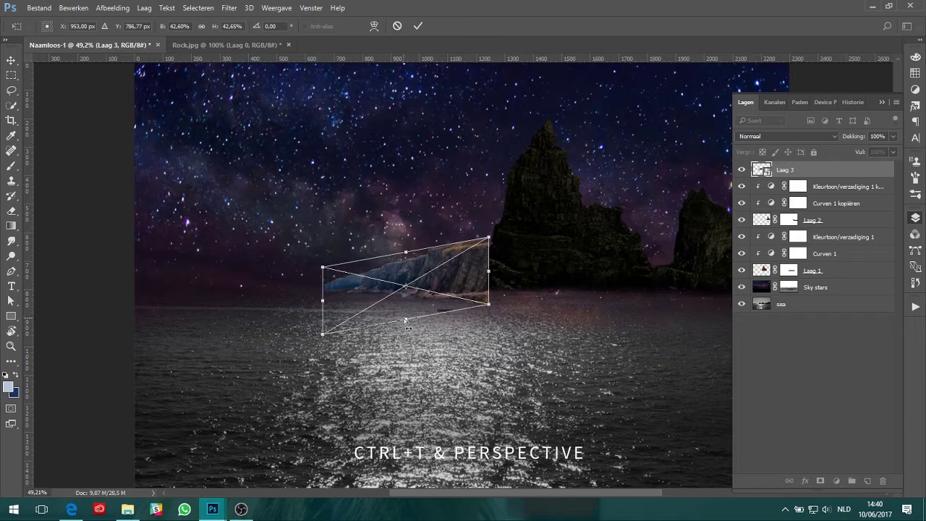
mouse_move(406, 321)
mouse_down()
mouse_move(425, 318)
mouse_move(398, 323)
mouse_up()
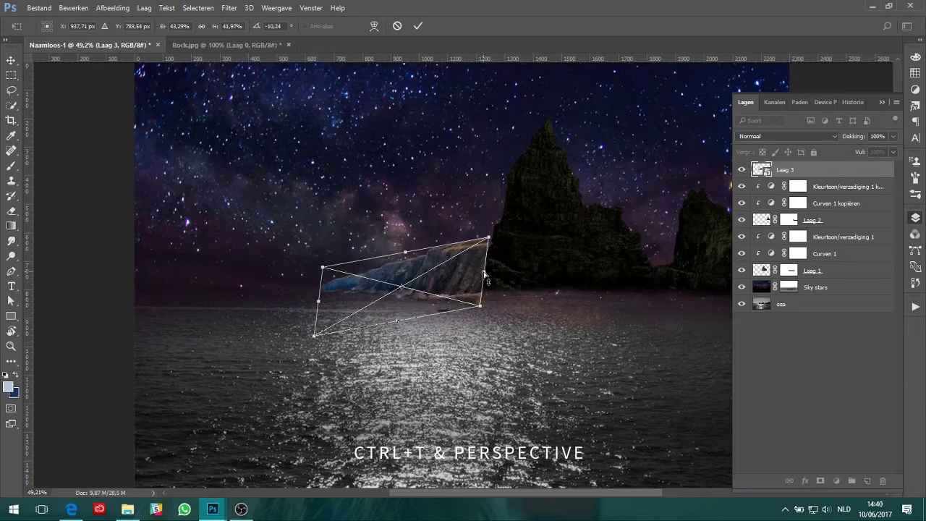
drag(484, 278, 488, 270)
drag(490, 233, 473, 276)
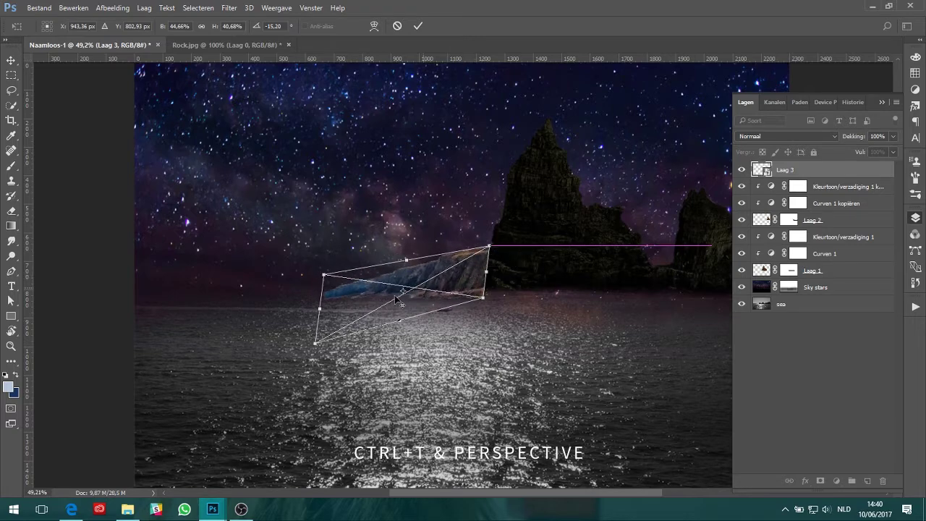
drag(318, 303, 322, 303)
key(Return)
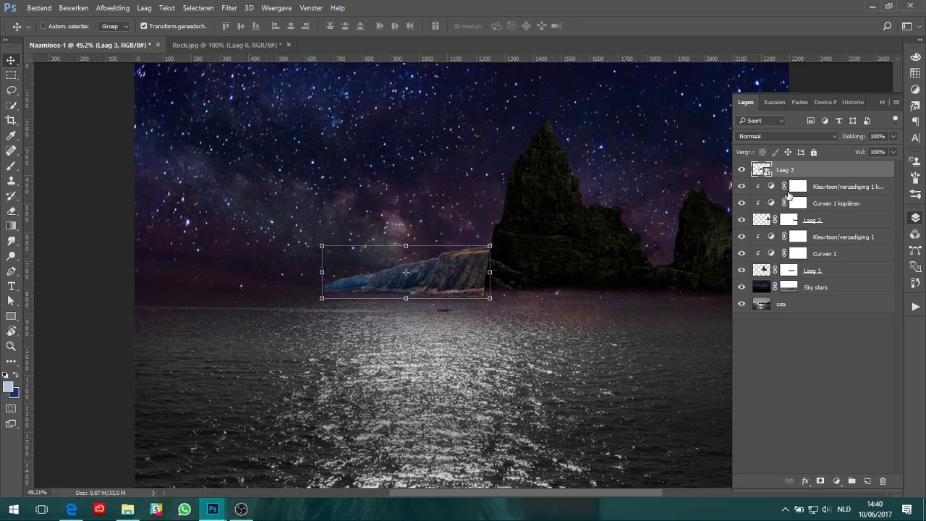
double_click(788, 170)
text(Small rock)
- Name the layers Small rock, Big rock and Right rock, with Small rock below Big rock
key(Return)
drag(791, 171, 809, 269)
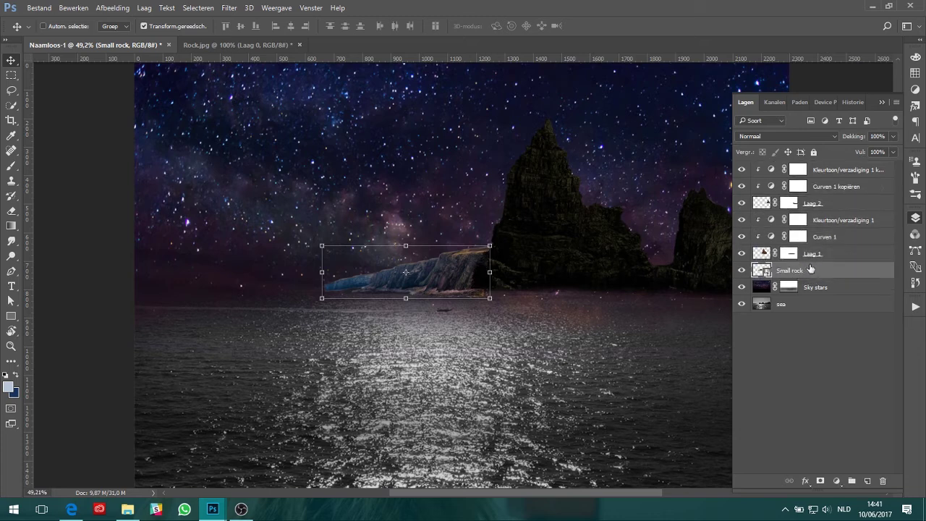
double_click(811, 254)
text(g rock)
key(Return)
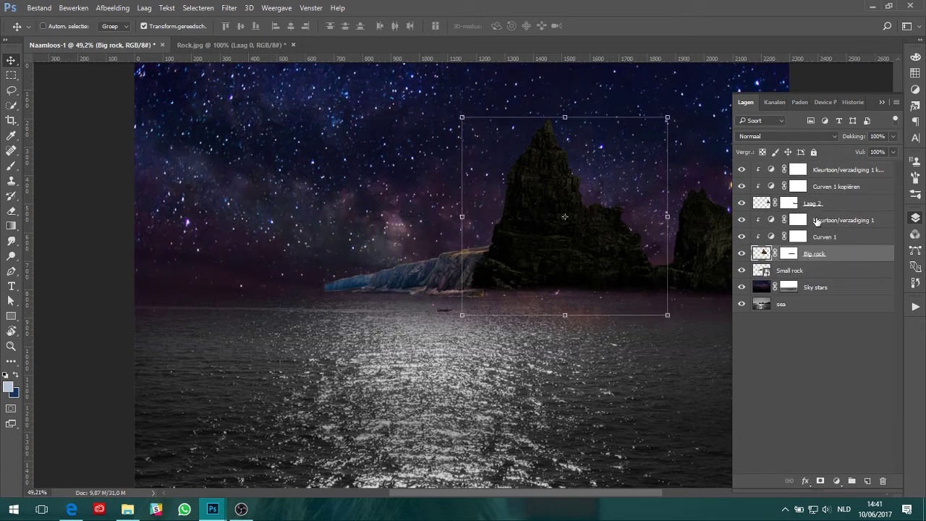
double_click(814, 204)
text(rock)
key(Return)
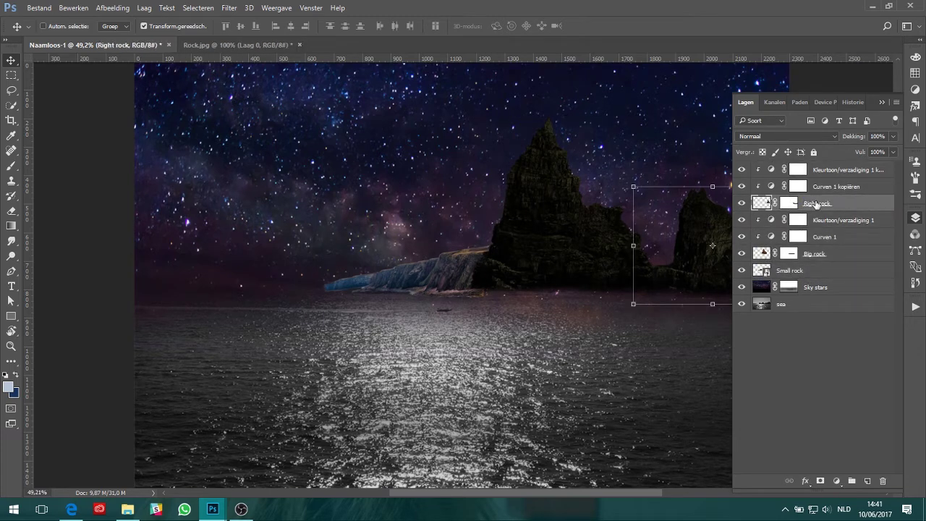
- Reposition the small rock and add a layer mask to it
click(823, 271)
mouse_move(455, 273)
mouse_down()
mouse_move(316, 296)
mouse_move(367, 264)
mouse_move(350, 286)
mouse_up()
click(820, 481)
key(b)
scroll(352, 281, up, 5)
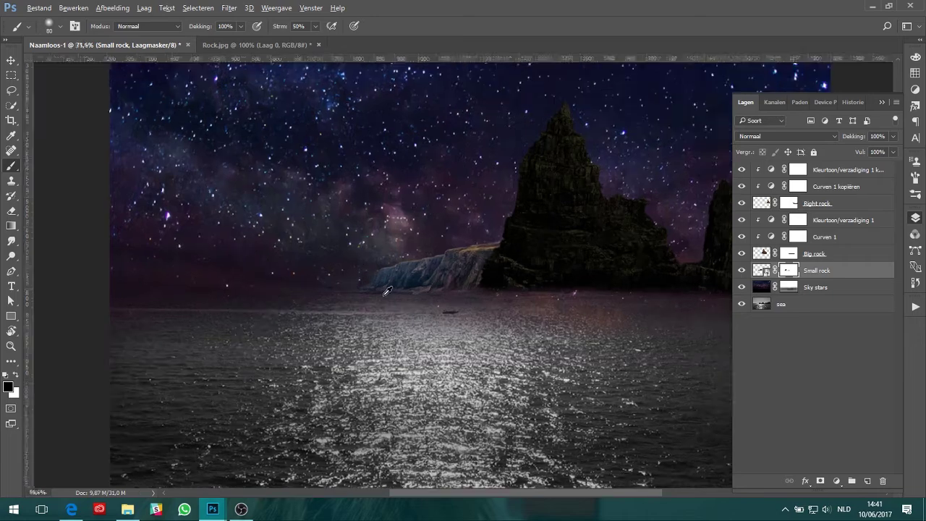
scroll(312, 263, down, 2)
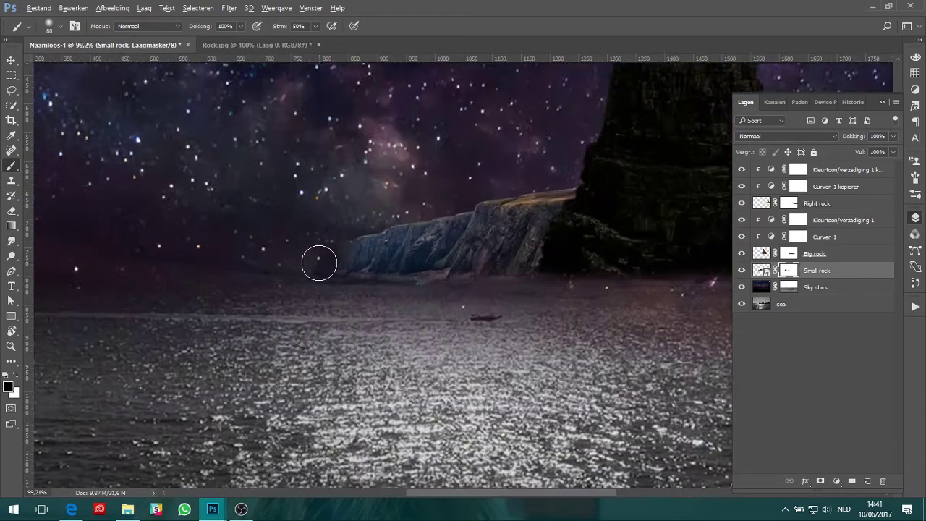
scroll(316, 261, down, 3)
click(799, 374)
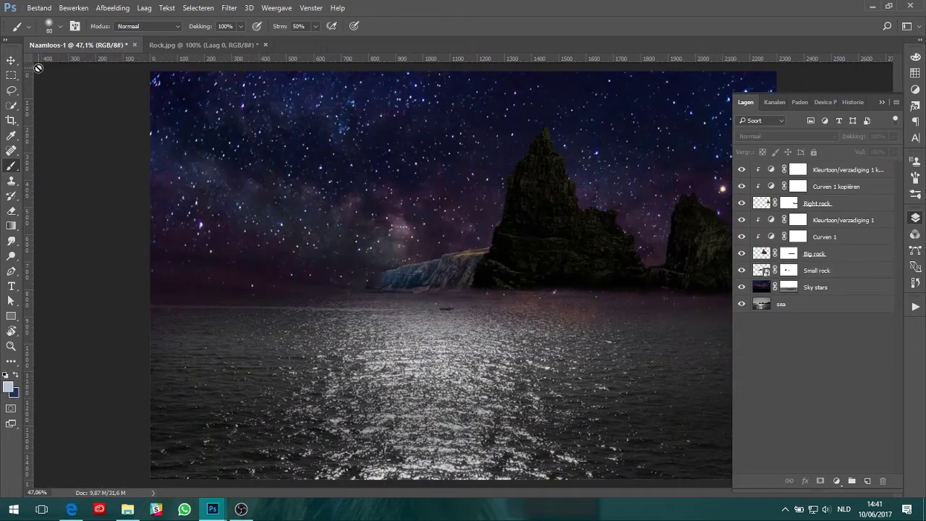
- Move the Right rock layer left toward the big rock
click(10, 61)
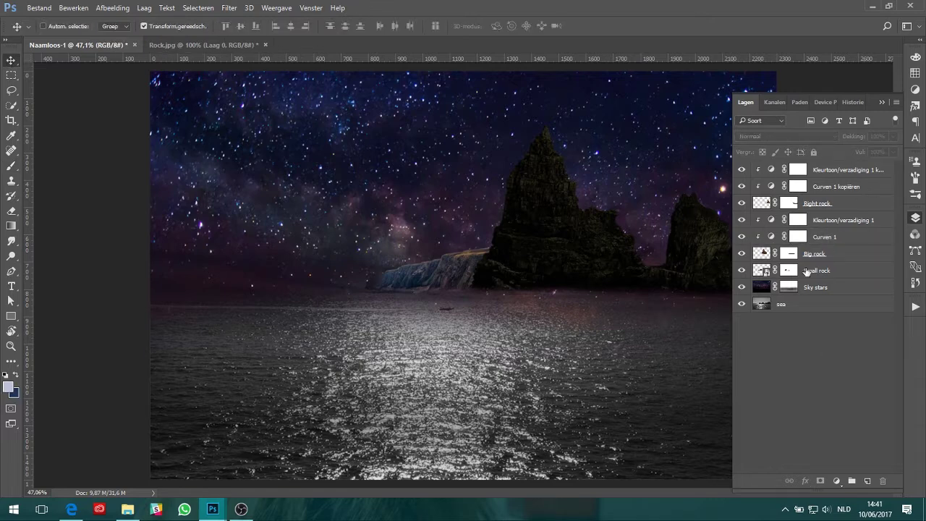
click(831, 208)
drag(687, 284, 648, 287)
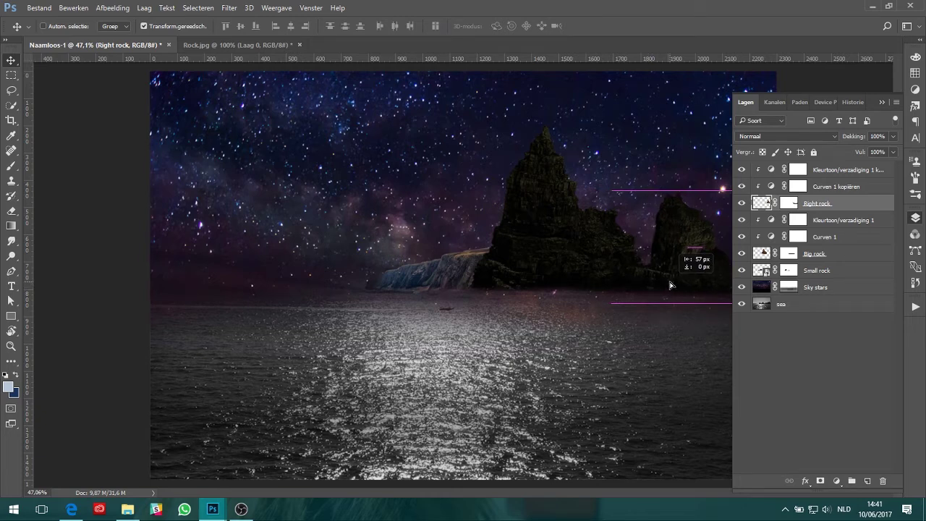
drag(648, 287, 661, 285)
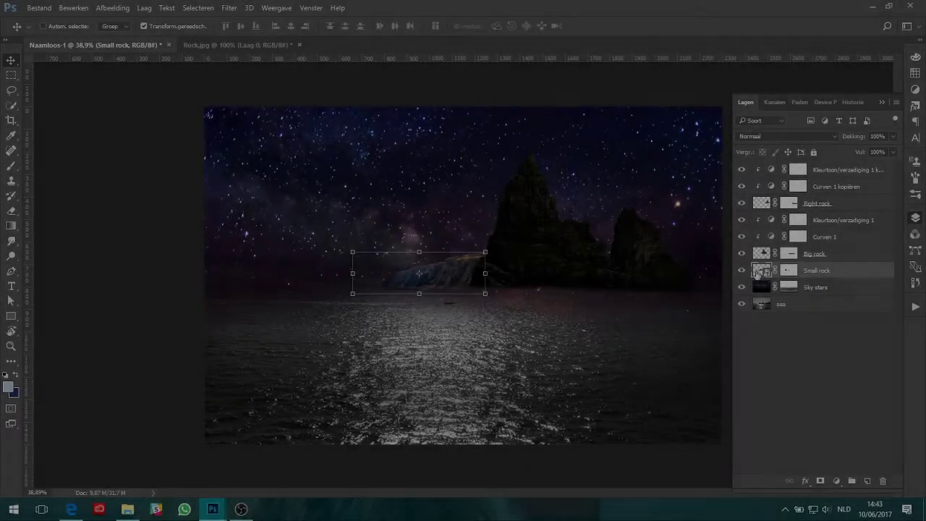
- Add a Curves layer clipped to Small rock, with the top-right point lowered to output 170
click(836, 481)
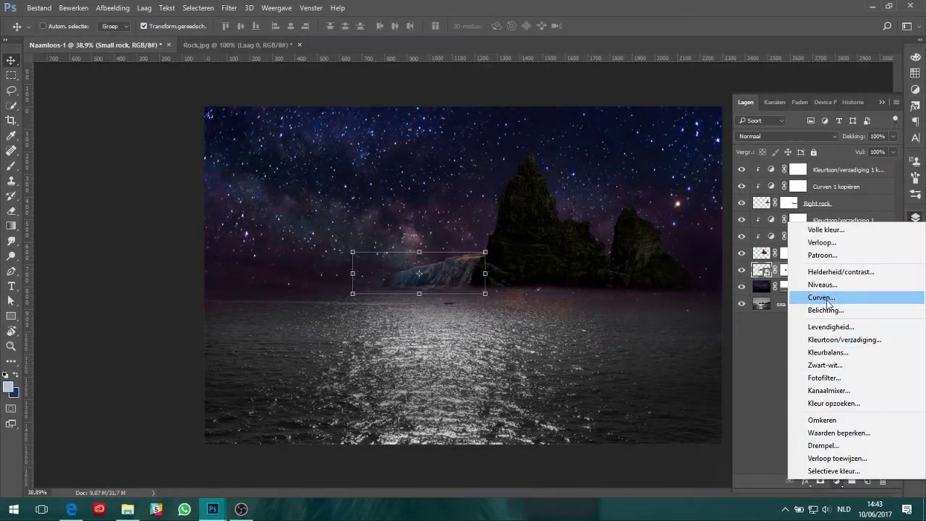
click(820, 296)
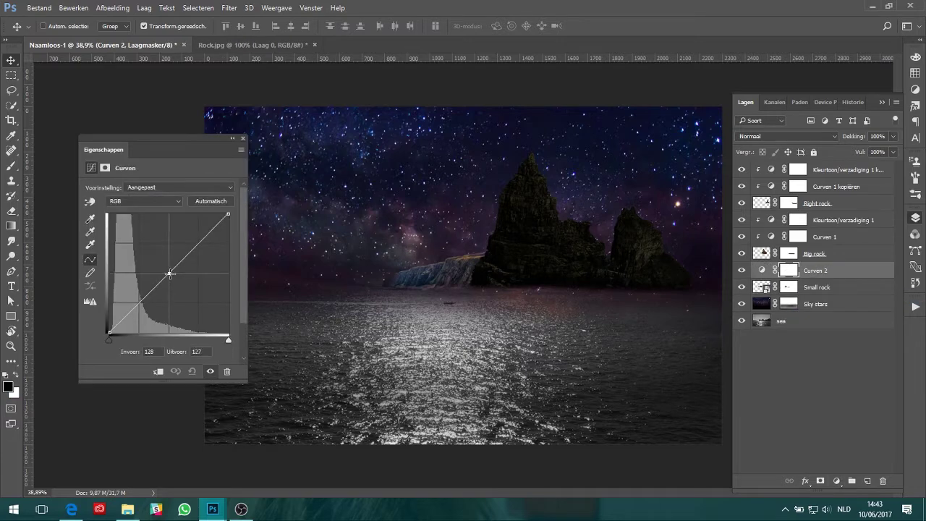
drag(169, 273, 180, 292)
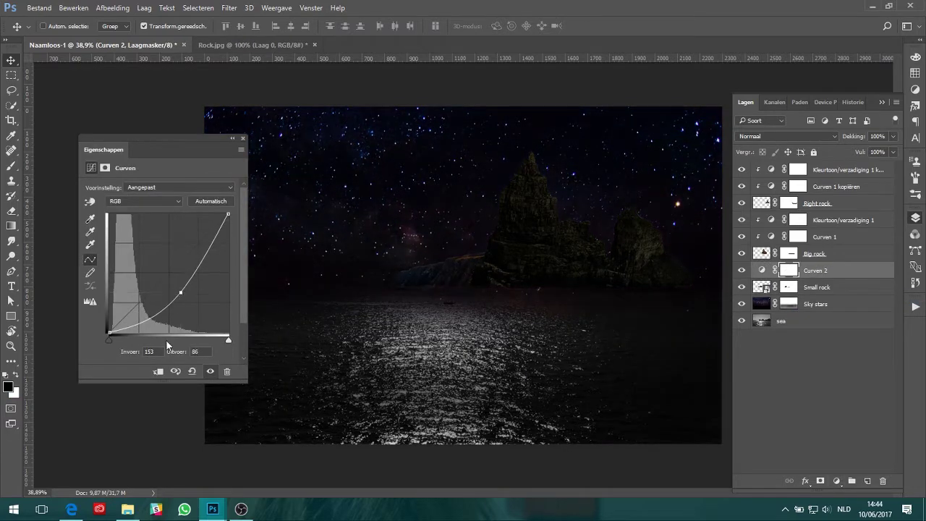
click(159, 370)
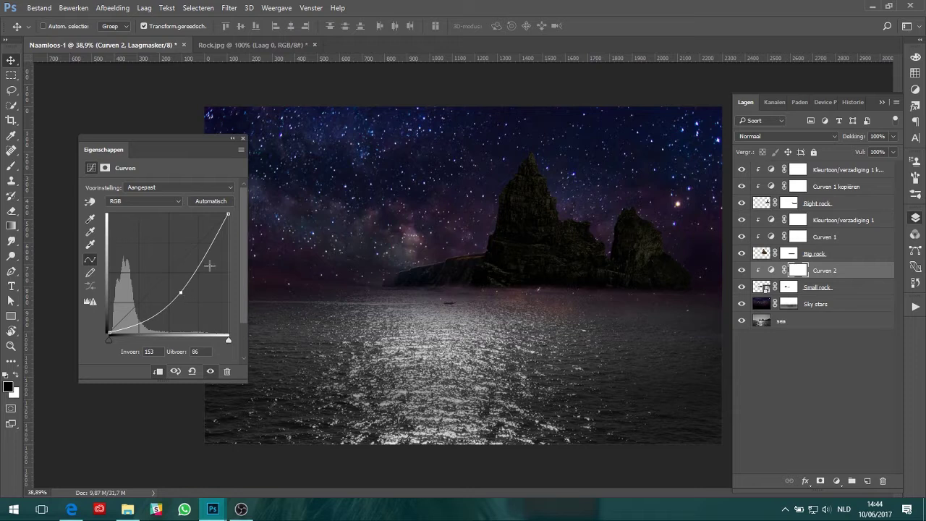
mouse_move(227, 214)
mouse_down()
mouse_move(240, 253)
mouse_move(247, 209)
mouse_up()
click(244, 138)
- Select Small rock's mask and set a soft 275 px brush at 31% opacity
alt+scroll(471, 293, up, 3)
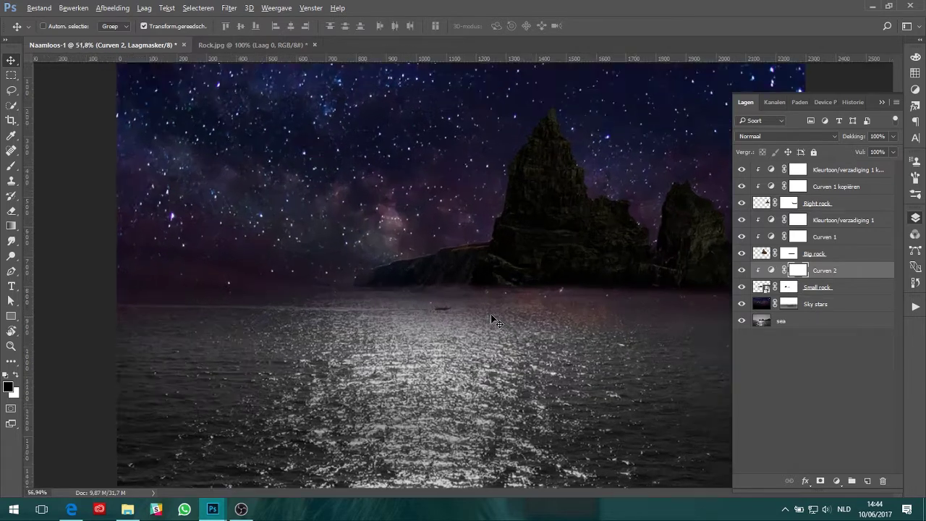
click(752, 289)
key(b)
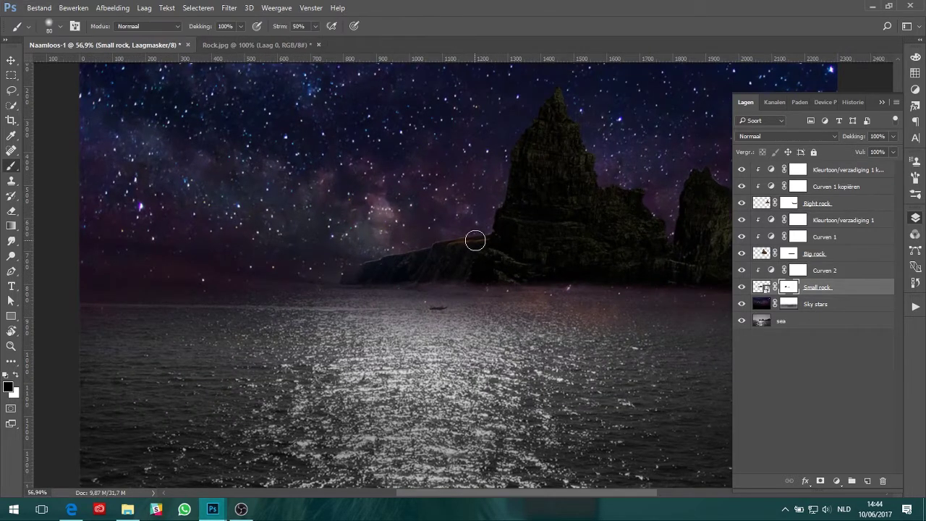
mouse_move(240, 26)
mouse_down()
mouse_move(235, 42)
mouse_move(203, 43)
mouse_up()
click(60, 27)
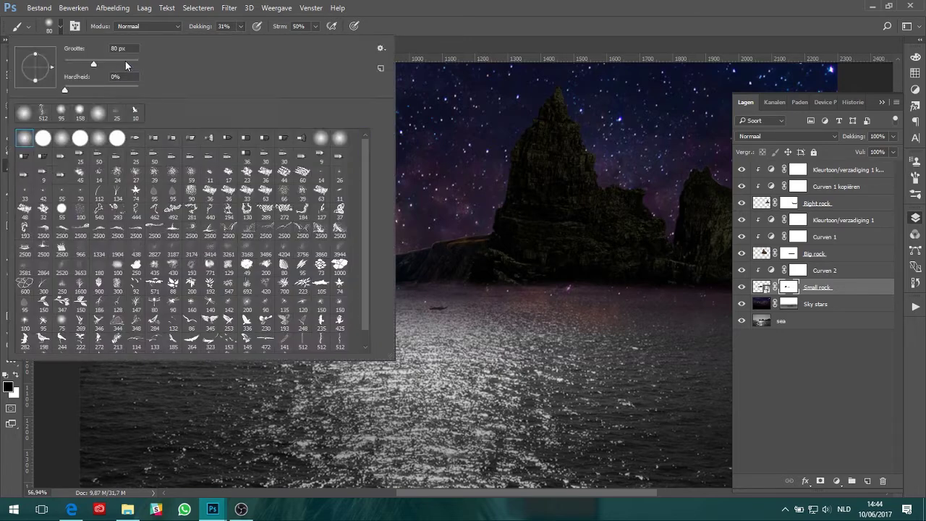
key(Return)
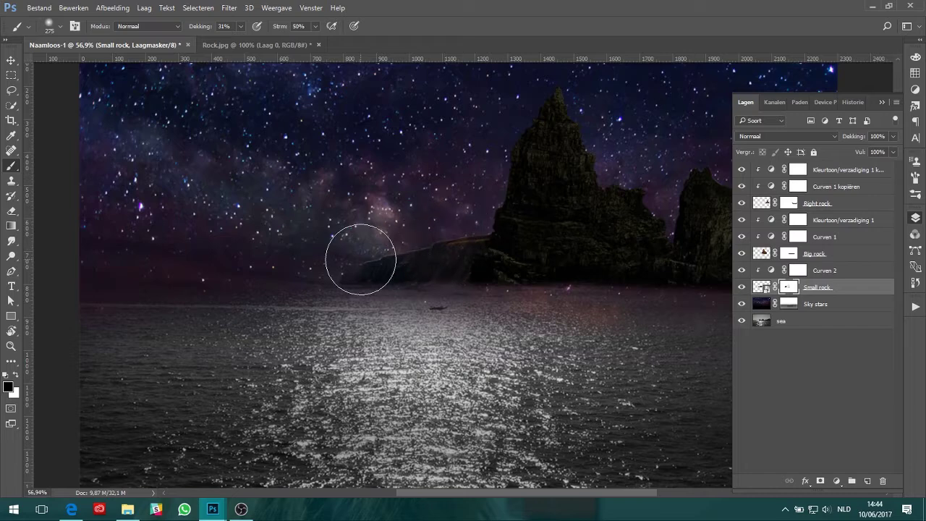
- Paint black and white along the small rock's edges to blend it in
key(x)
key(x)
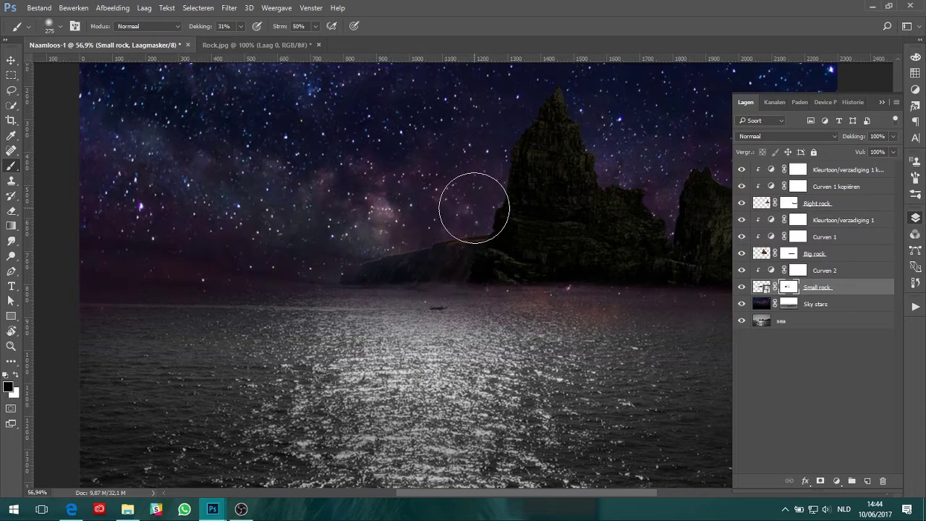
scroll(362, 272, down, 1)
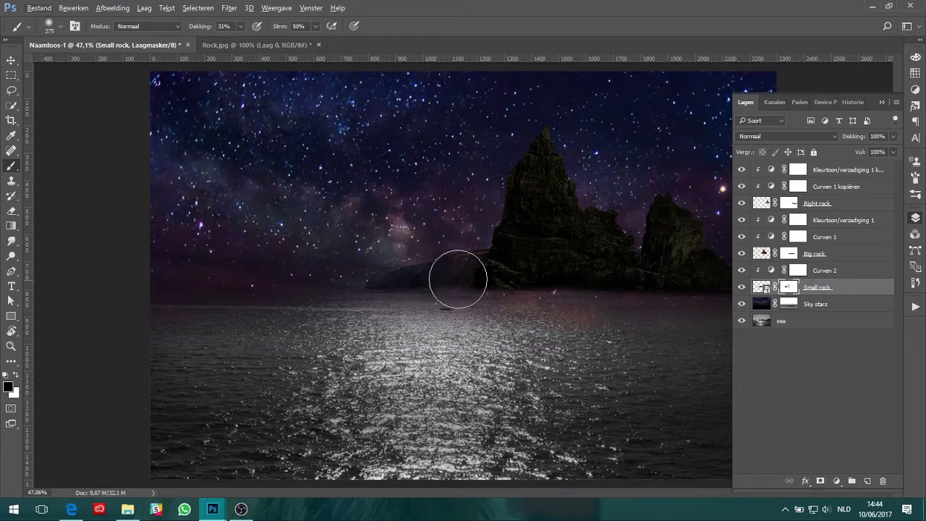
key(x)
drag(470, 265, 409, 271)
key(x)
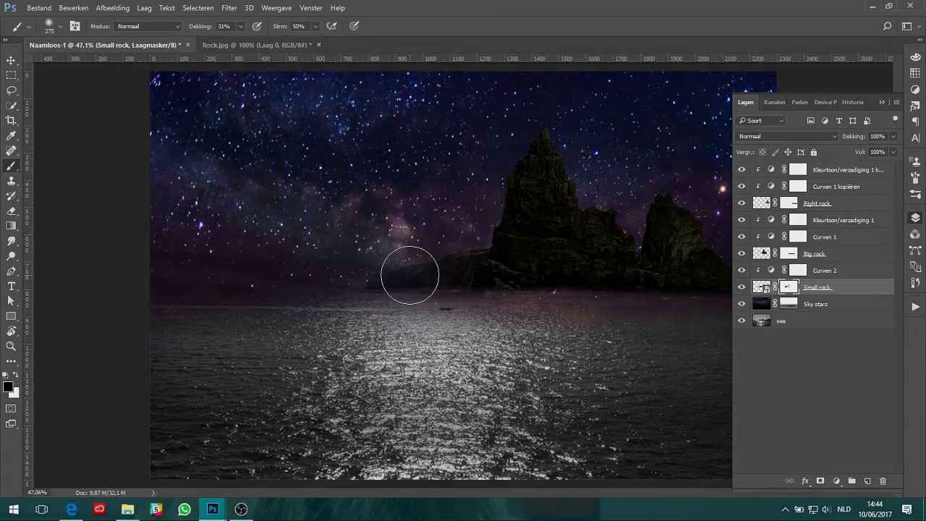
scroll(453, 292, down, 2)
key(x)
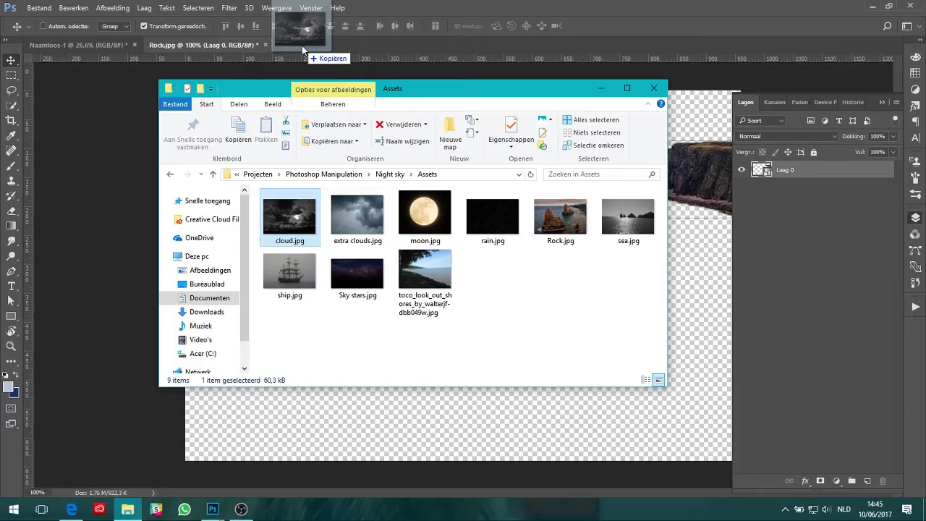
- Marquee-select cloud.jpg's sky above the hills and drag it into Naamloos-1
drag(302, 45, 301, 46)
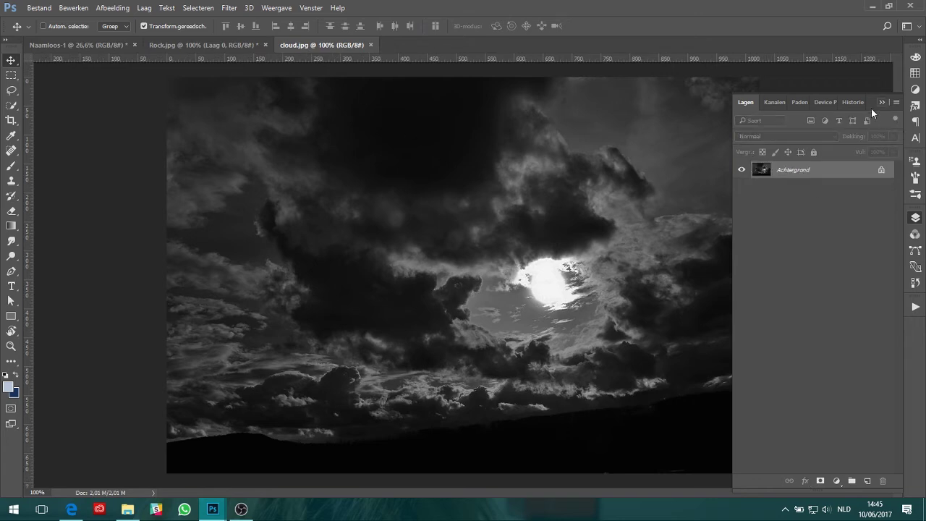
click(231, 517)
click(232, 517)
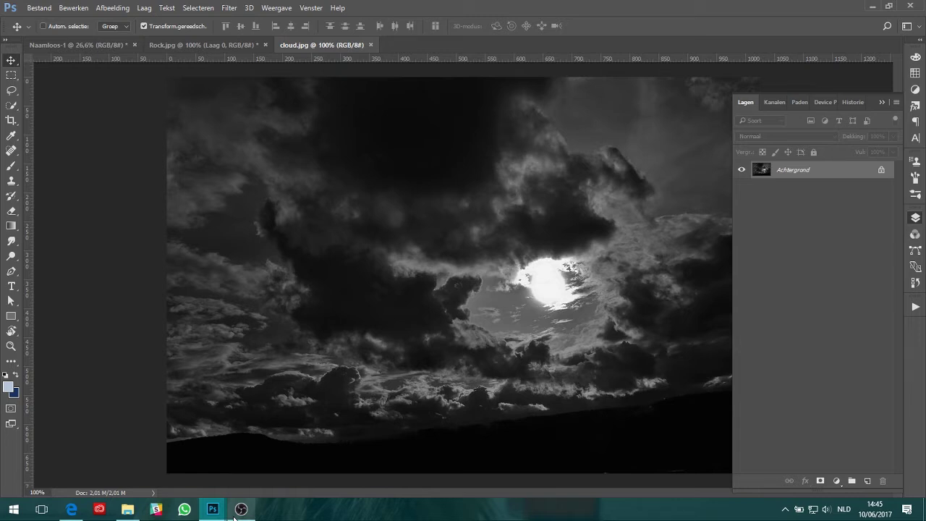
click(878, 104)
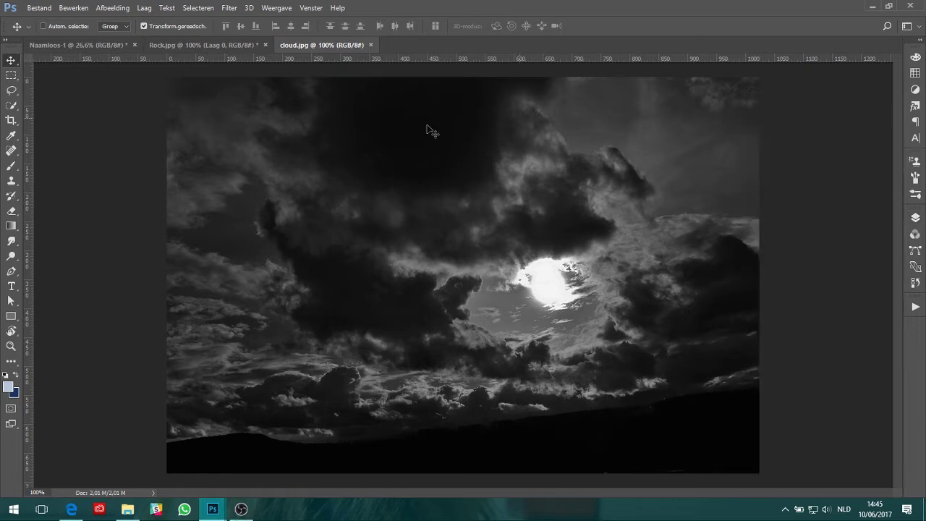
click(11, 74)
drag(167, 76, 790, 400)
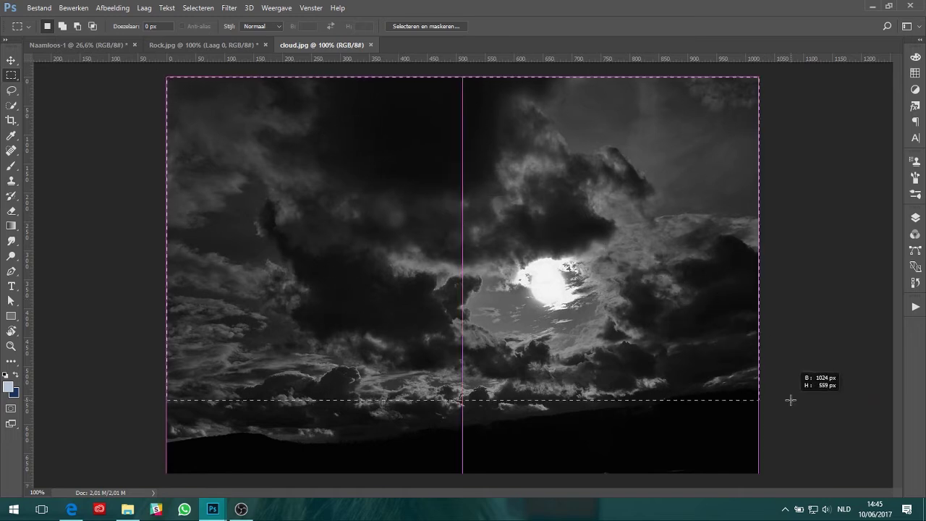
drag(790, 400, 796, 387)
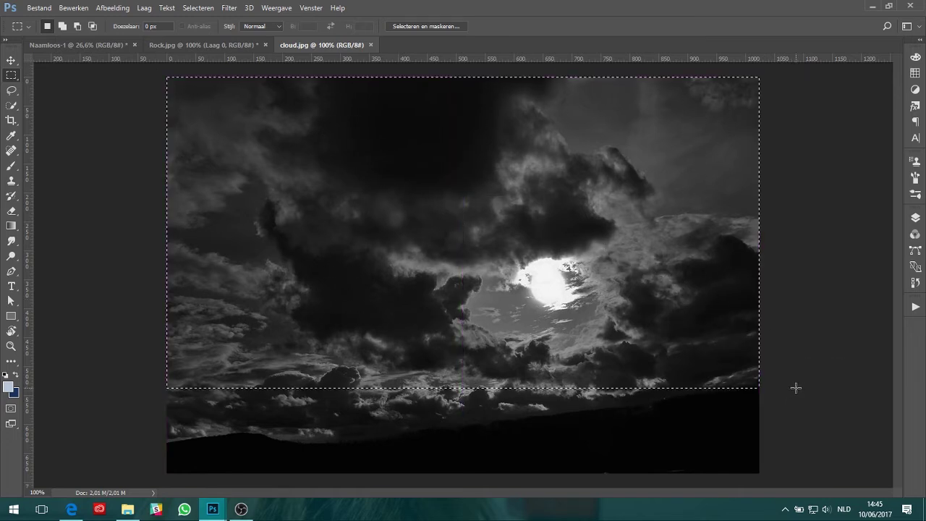
click(914, 217)
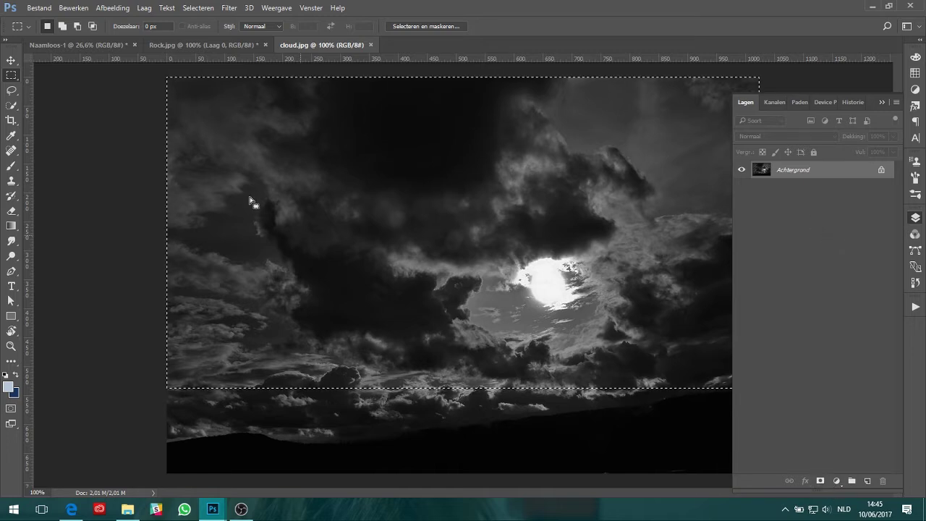
click(11, 60)
mouse_move(357, 196)
mouse_down()
mouse_move(123, 49)
mouse_move(528, 334)
mouse_move(324, 176)
mouse_move(329, 183)
mouse_up()
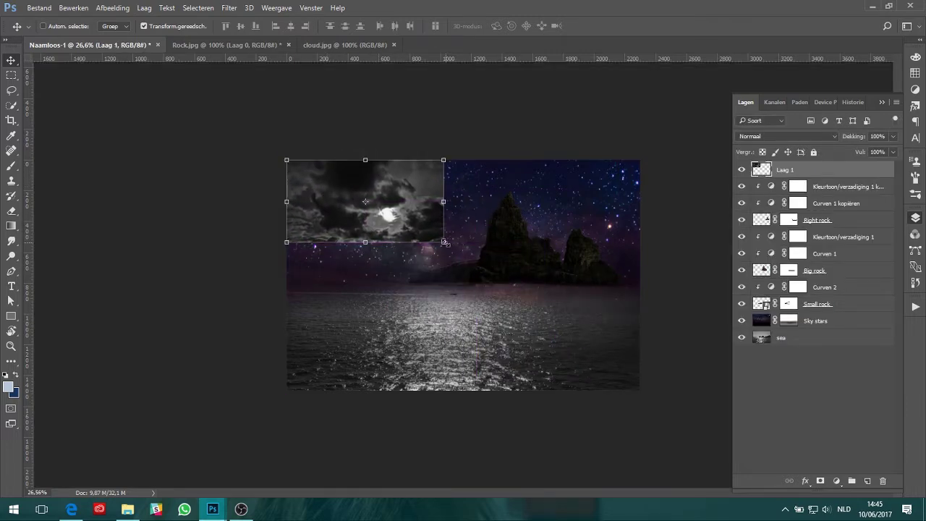
- Scale the clouds to fill the canvas and set their blend mode to Bleken
mouse_move(444, 242)
mouse_down()
mouse_move(627, 341)
mouse_move(640, 318)
mouse_up()
drag(463, 318, 490, 390)
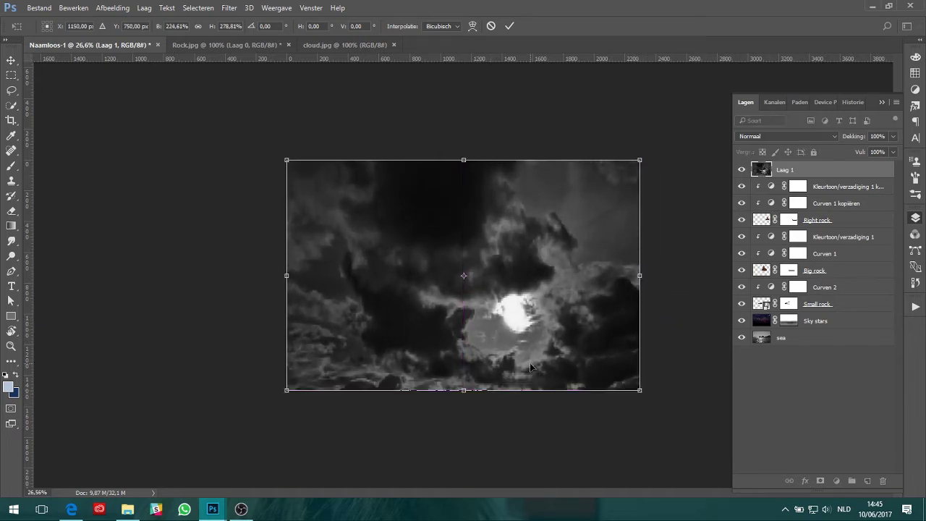
key(Return)
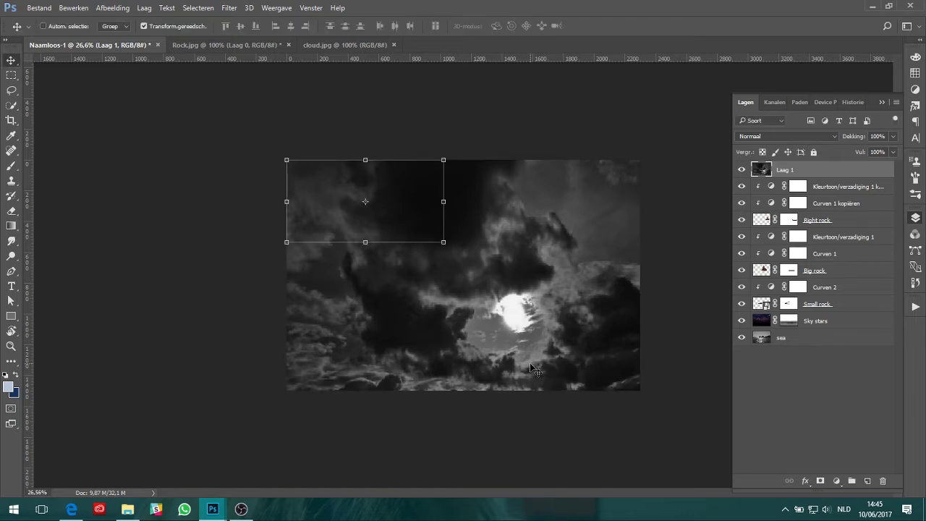
click(813, 341)
click(777, 170)
click(779, 136)
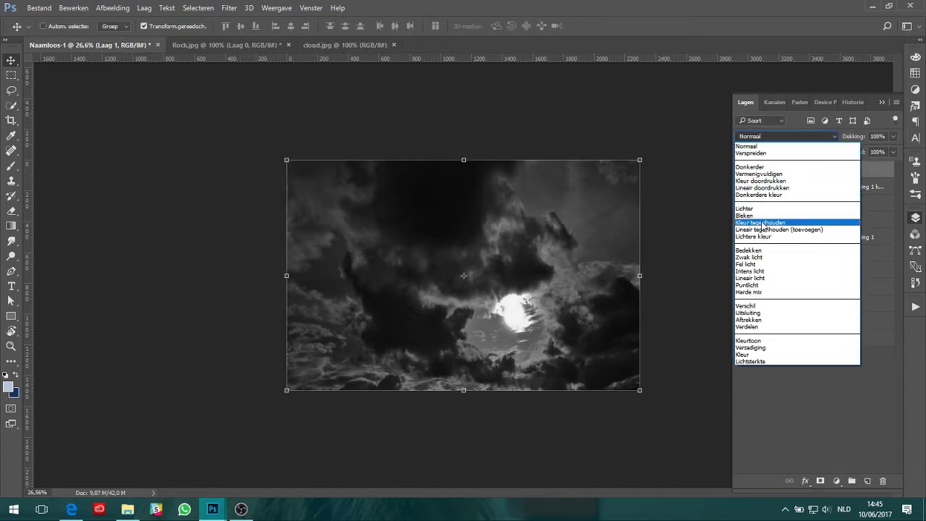
click(759, 220)
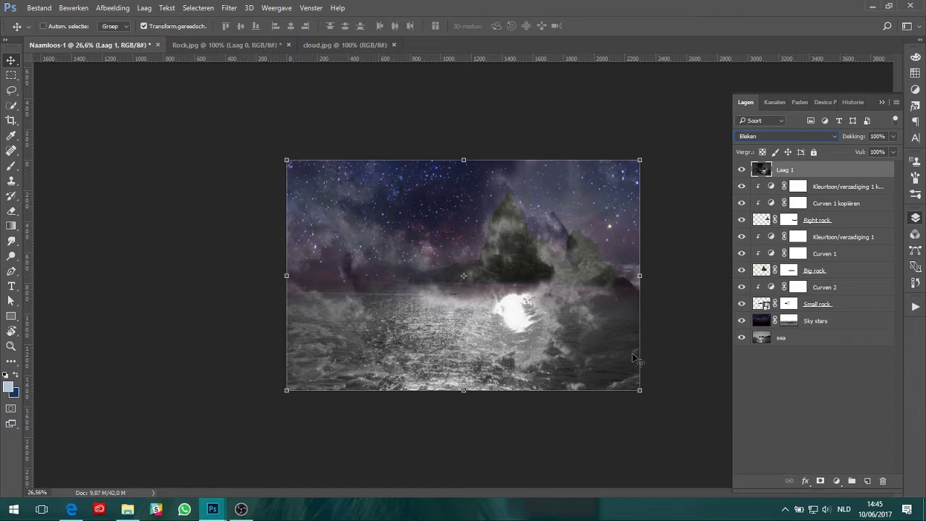
- Rename the cloud layer to Clouds and add a layer mask
click(769, 431)
click(795, 167)
double_click(788, 169)
text(uds)
key(Return)
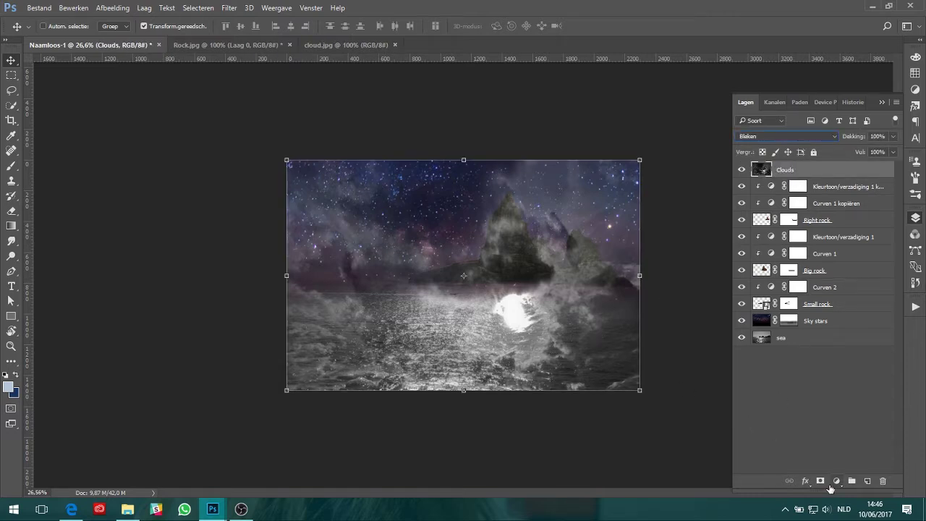
click(820, 481)
- Set up a soft brush at 41% opacity with adjusted flow
key(b)
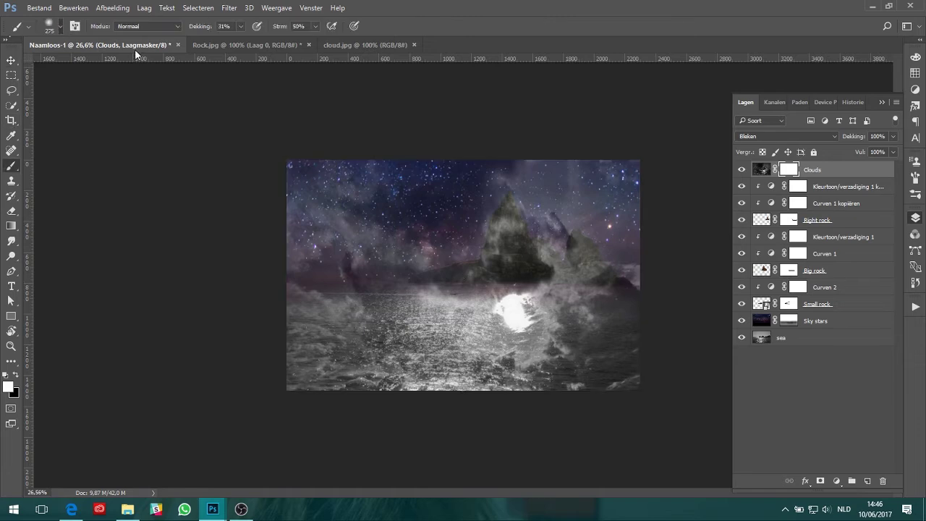
click(52, 26)
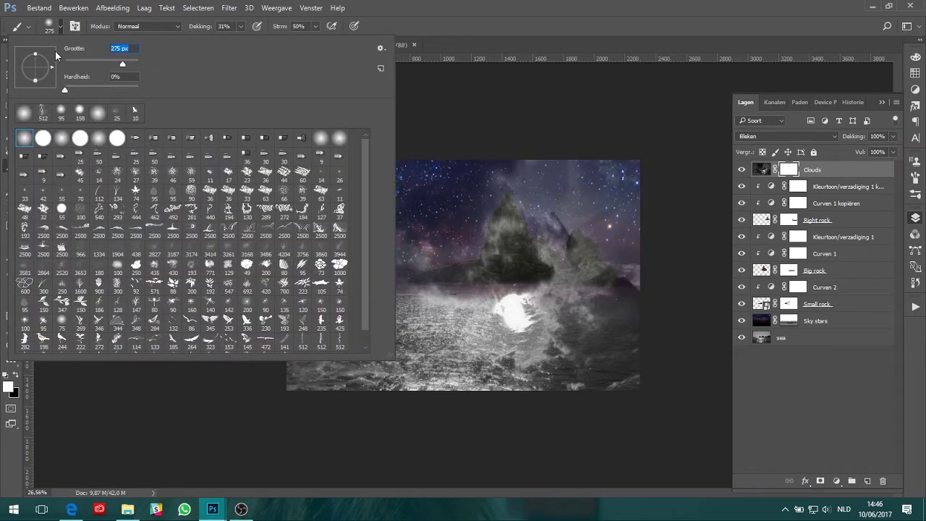
text(700)
key(Return)
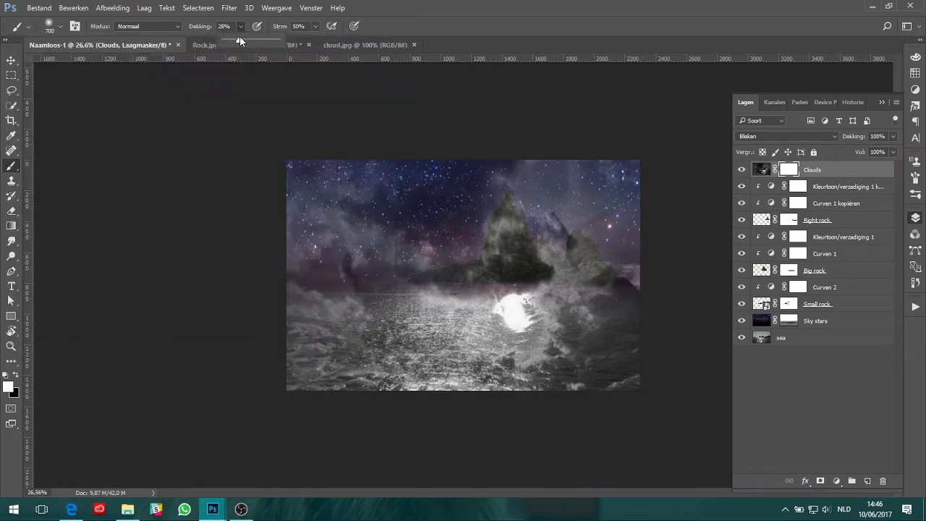
drag(240, 41, 248, 40)
click(274, 28)
- Mask out the clouds over the rock, lower-left water and right of the moon
key(x)
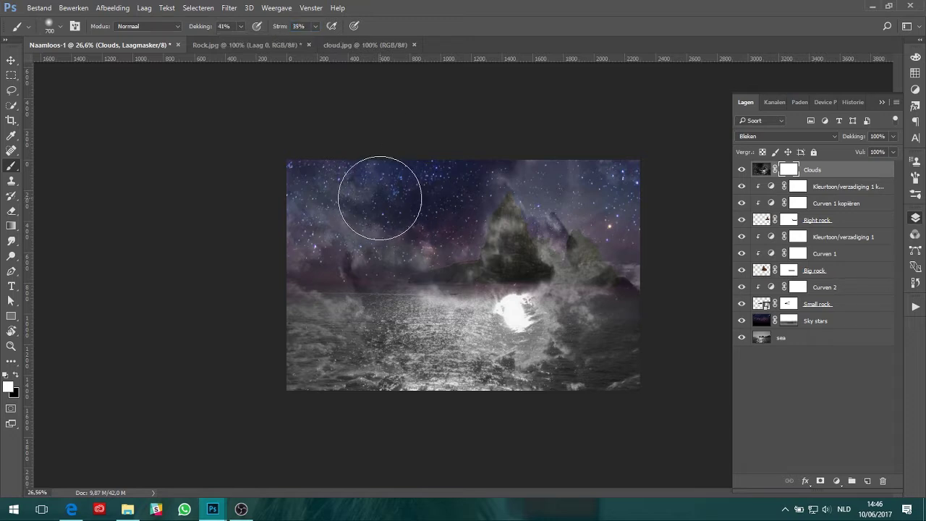
key(x)
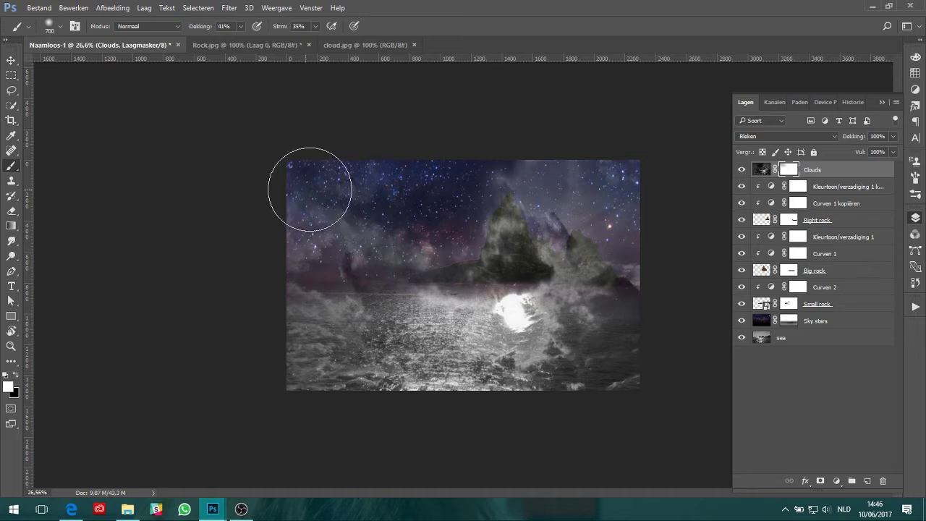
key(x)
drag(574, 199, 500, 212)
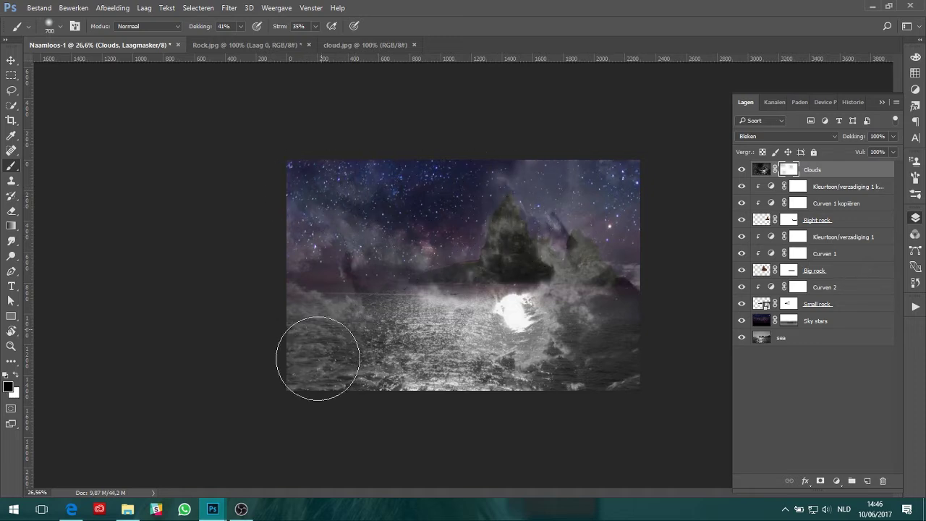
mouse_move(319, 351)
mouse_down()
mouse_move(322, 324)
mouse_move(355, 350)
mouse_move(471, 388)
mouse_move(702, 341)
mouse_move(551, 386)
mouse_move(744, 372)
mouse_move(540, 363)
mouse_up()
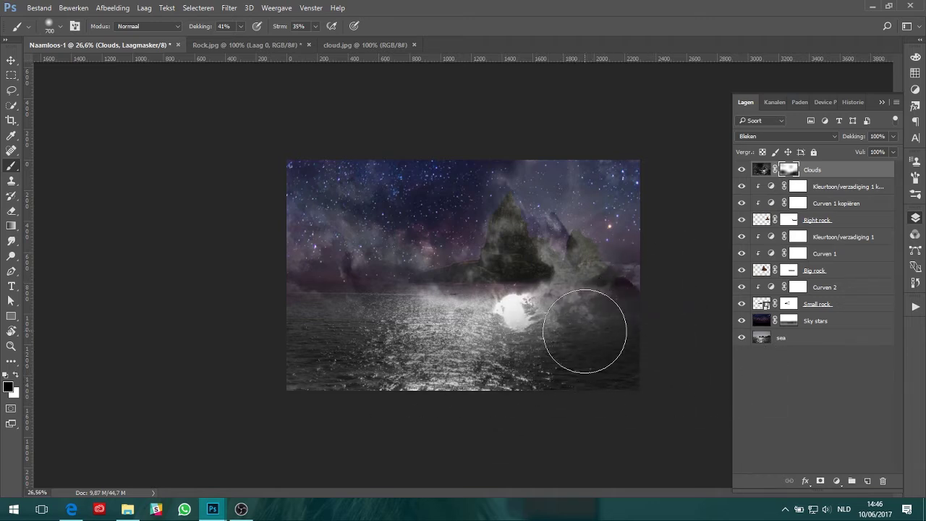
mouse_move(581, 333)
mouse_down()
mouse_move(565, 308)
mouse_move(574, 313)
mouse_move(596, 243)
mouse_move(602, 304)
mouse_up()
- Refine the mist around the rock base, moon reflection and horizon, then hide Clouds
key(x)
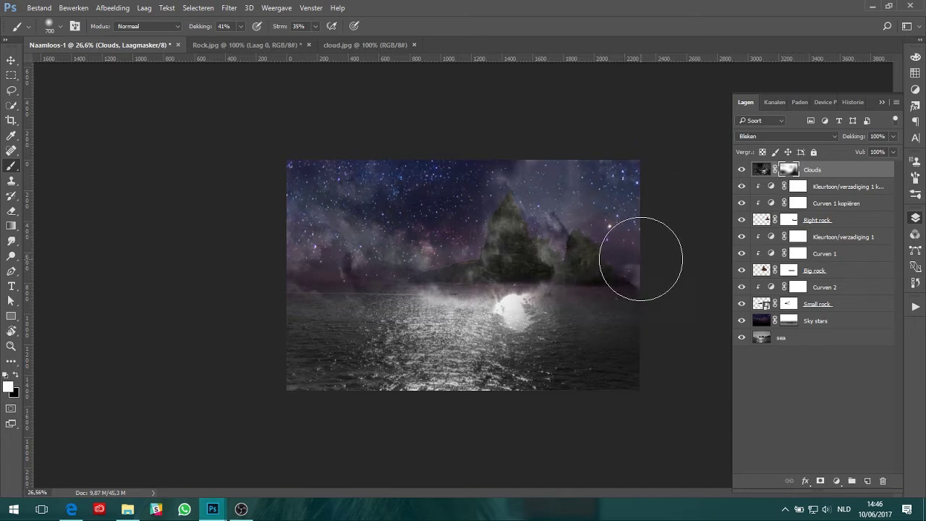
mouse_move(637, 268)
mouse_down()
mouse_move(616, 231)
mouse_move(500, 318)
mouse_up()
key(x)
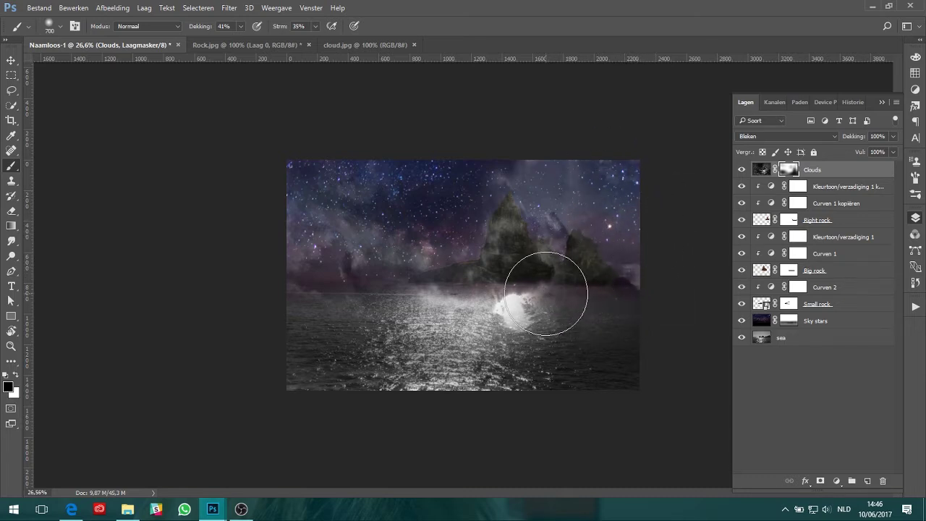
drag(584, 310, 505, 316)
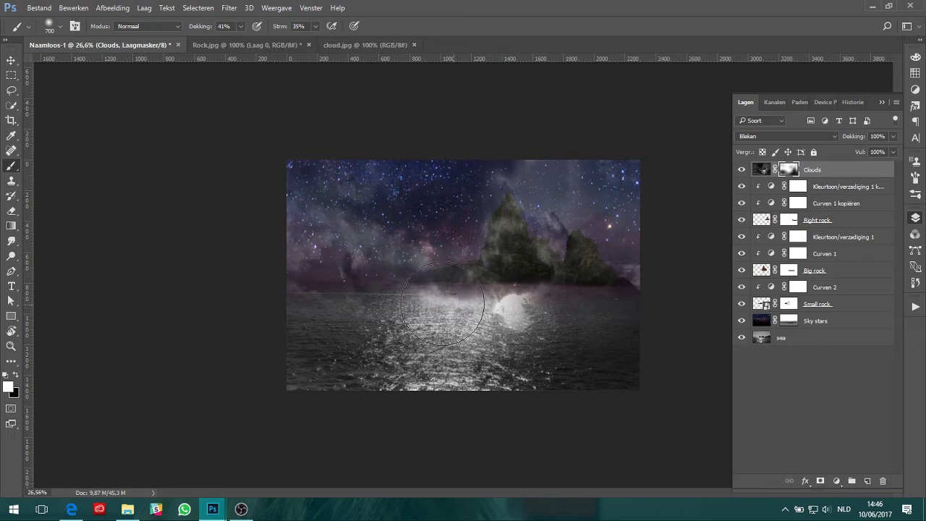
key(x)
drag(340, 309, 275, 310)
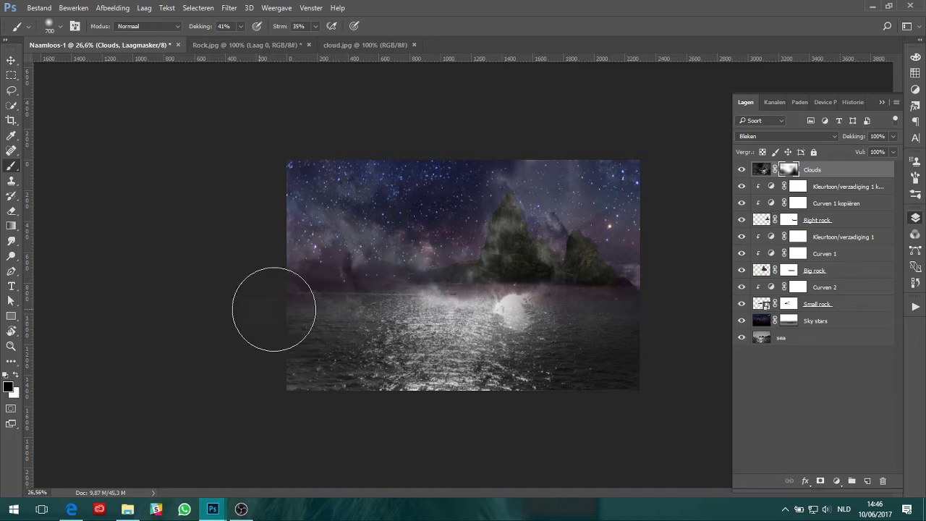
key(x)
mouse_move(491, 234)
mouse_down()
mouse_move(513, 212)
mouse_move(485, 261)
mouse_move(525, 241)
mouse_up()
scroll(565, 248, up, 1)
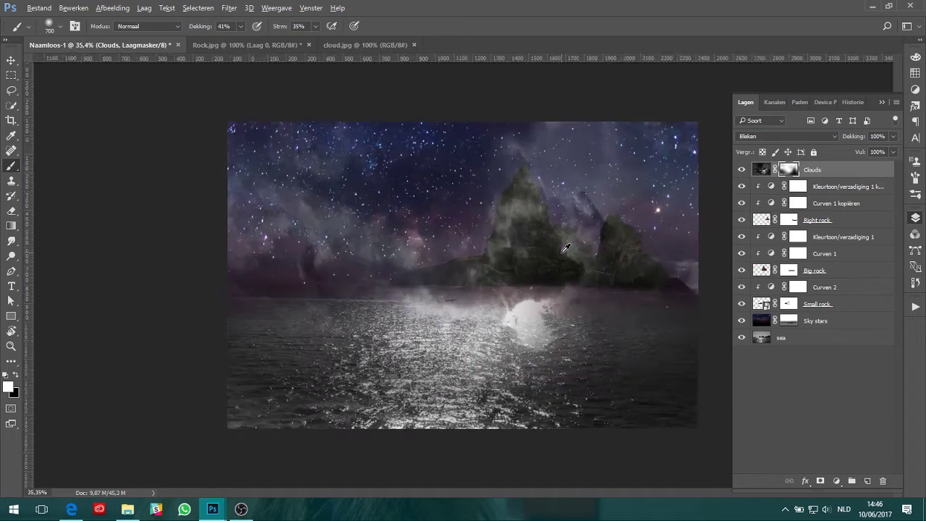
click(741, 169)
- Burn and dodge the Big rock layer to add contrast
scroll(613, 231, up, 3)
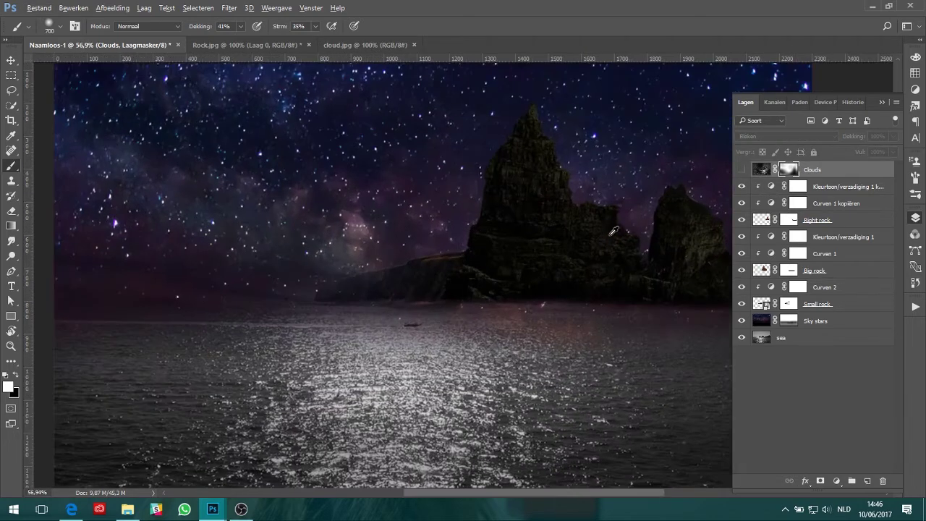
click(761, 270)
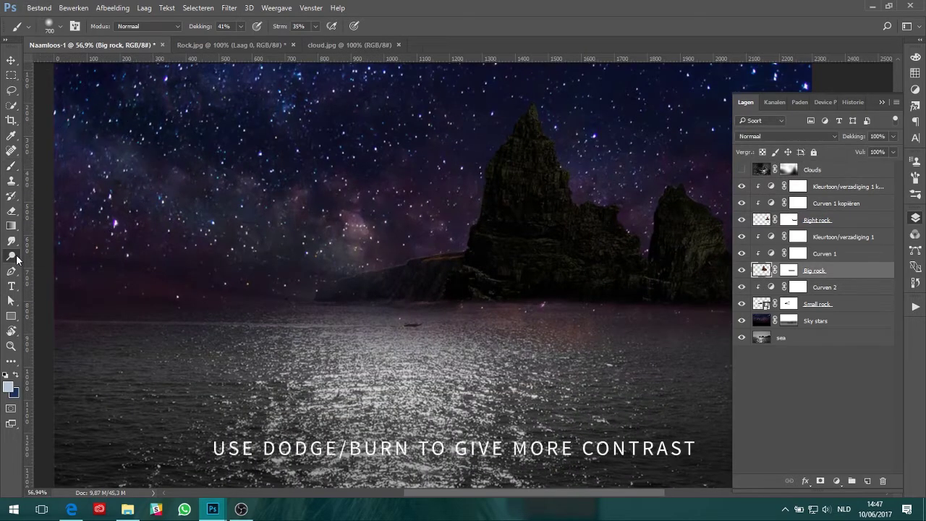
right_click(17, 259)
click(54, 263)
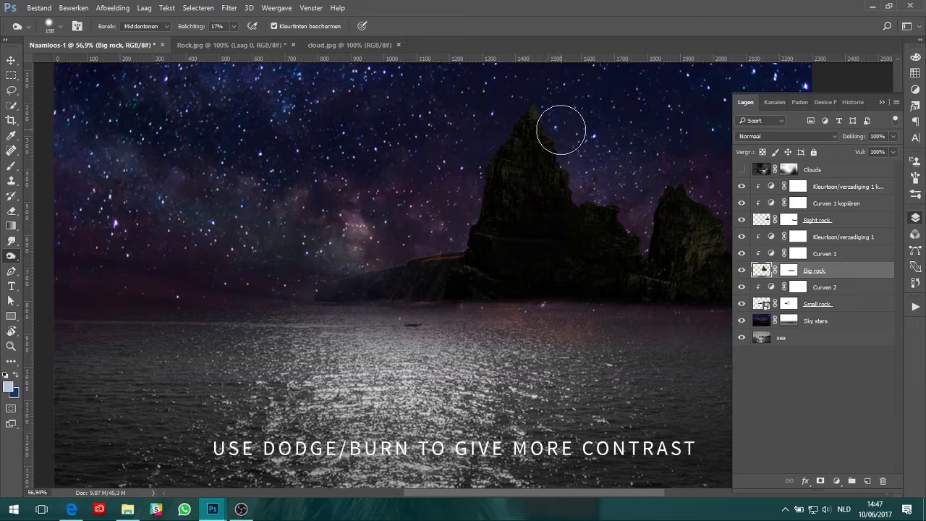
right_click(9, 262)
click(55, 256)
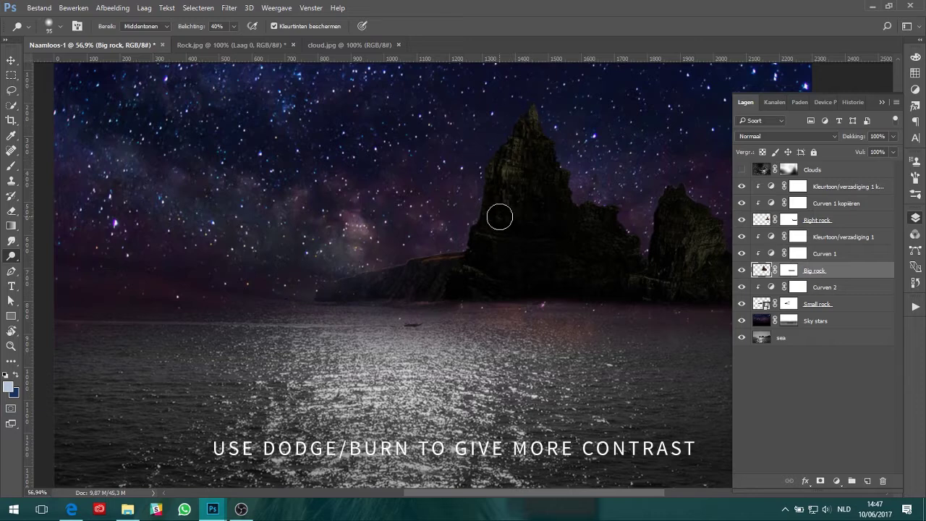
- Darken the Right rock layer with the Burn tool
scroll(473, 282, down, 2)
scroll(628, 217, down, 2)
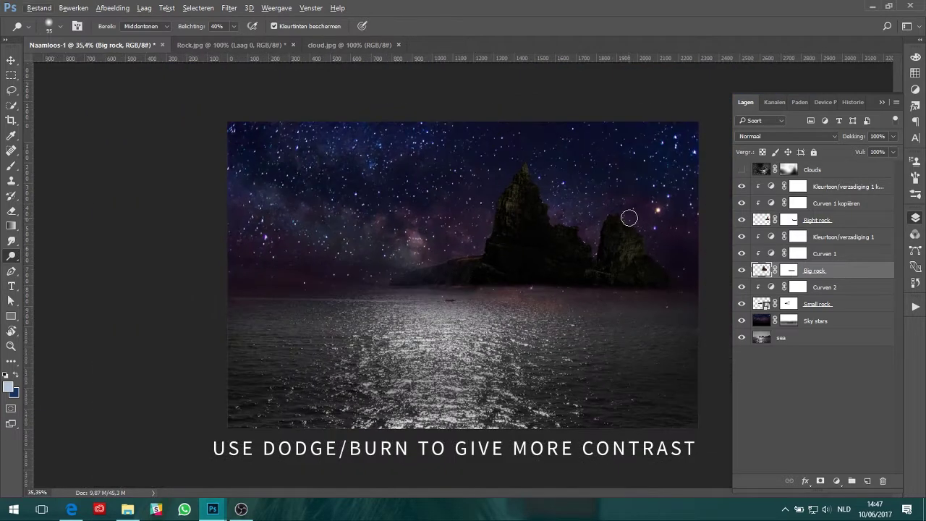
click(764, 304)
ctrl+click(638, 230)
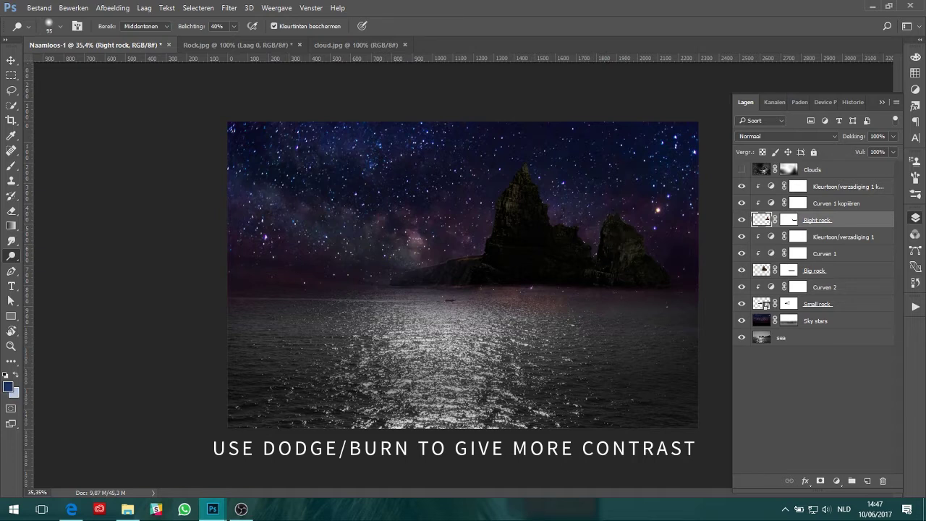
right_click(13, 257)
click(55, 268)
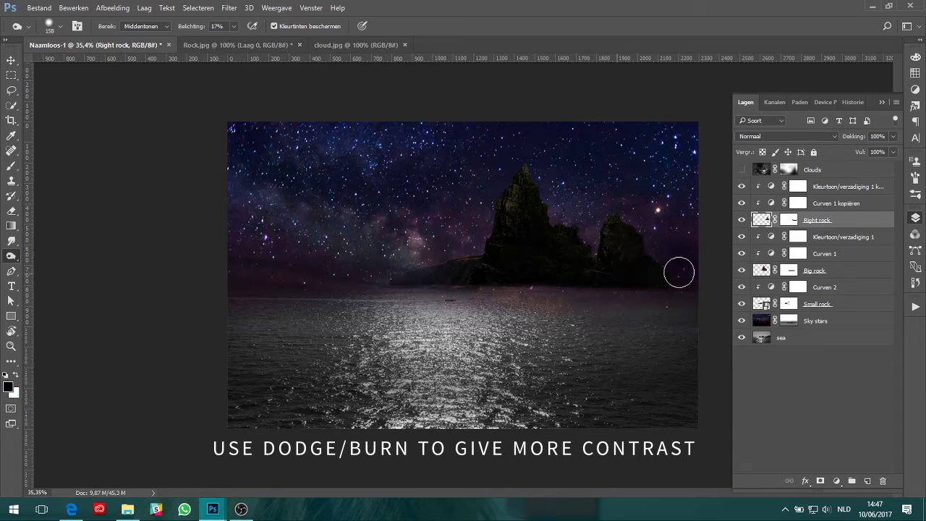
- Zoom in and burn the face of the Small rock
click(766, 303)
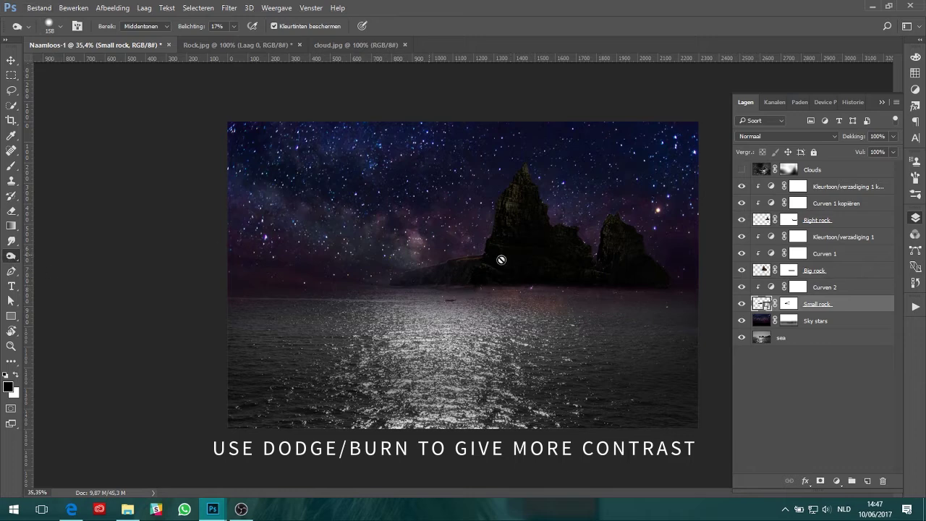
right_click(781, 307)
key(Escape)
scroll(457, 333, up, 5)
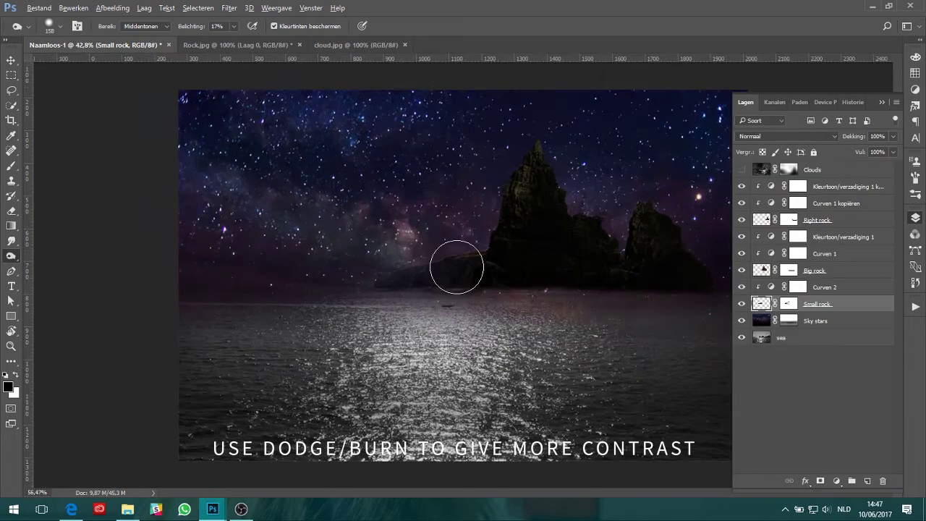
mouse_move(480, 262)
mouse_down()
mouse_move(364, 289)
mouse_move(368, 306)
mouse_move(464, 271)
mouse_up()
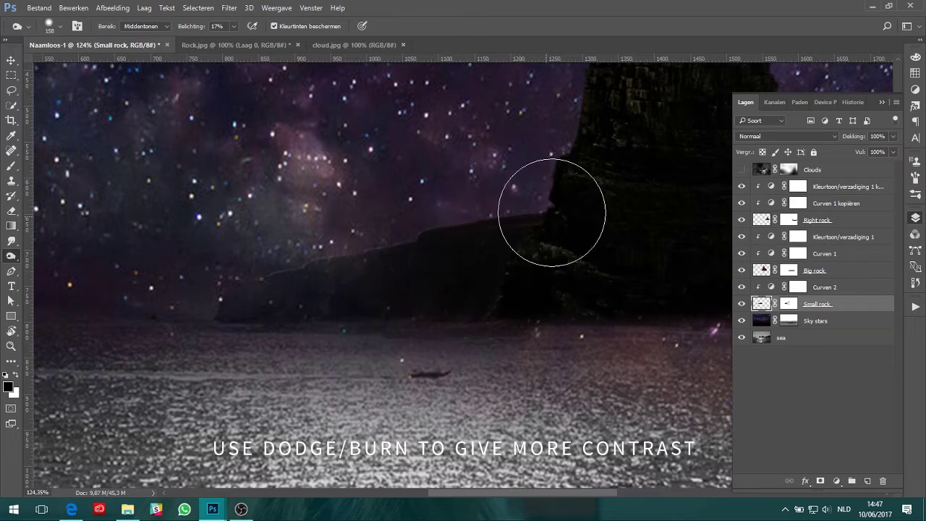
scroll(418, 367, down, 2)
scroll(419, 367, down, 3)
scroll(346, 338, down, 1)
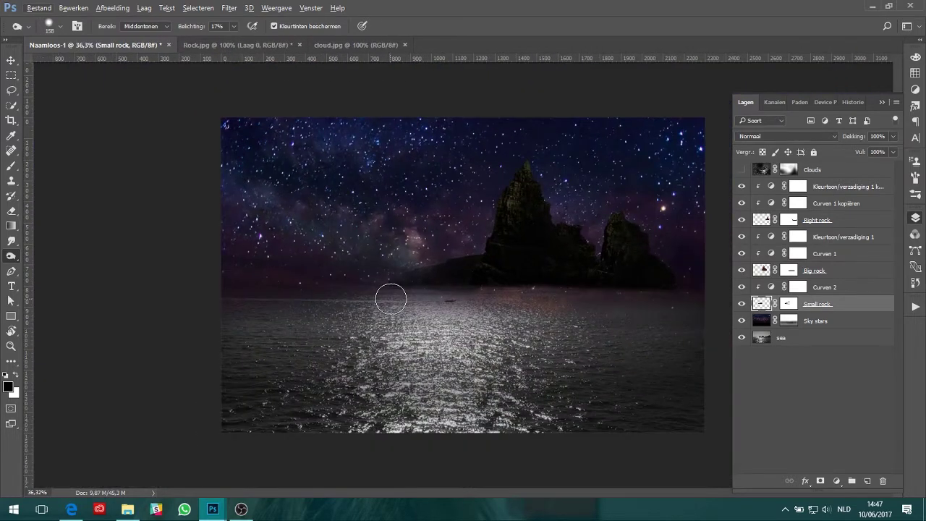
- Show Clouds again and paint its mask black over the sea and big rock
key(v)
click(792, 391)
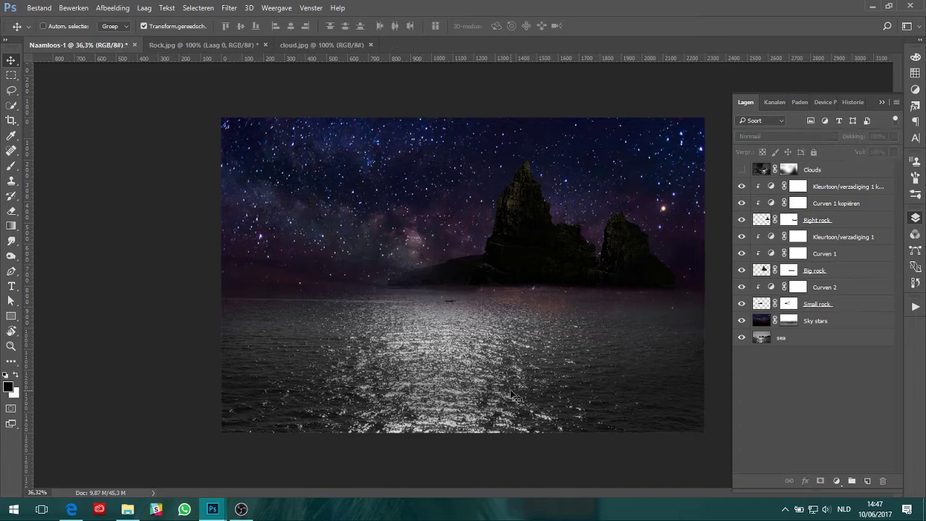
click(741, 170)
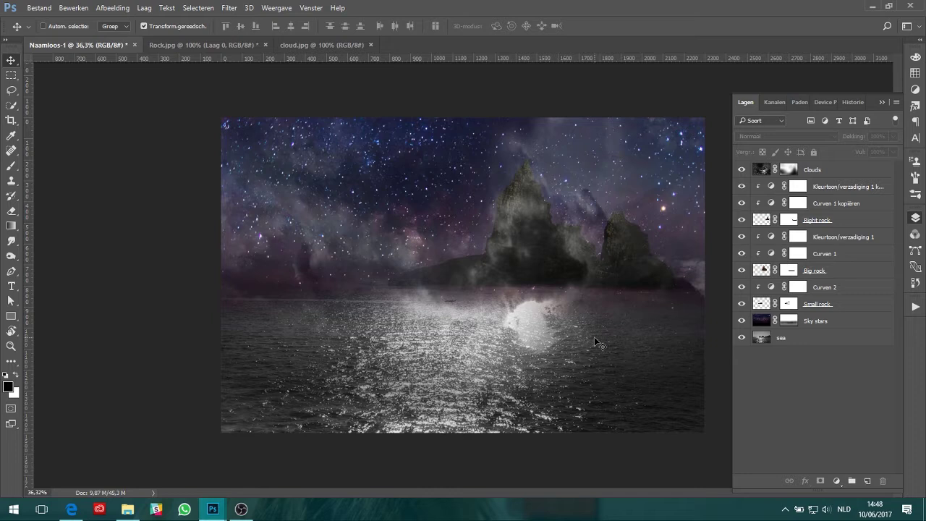
click(786, 171)
key(b)
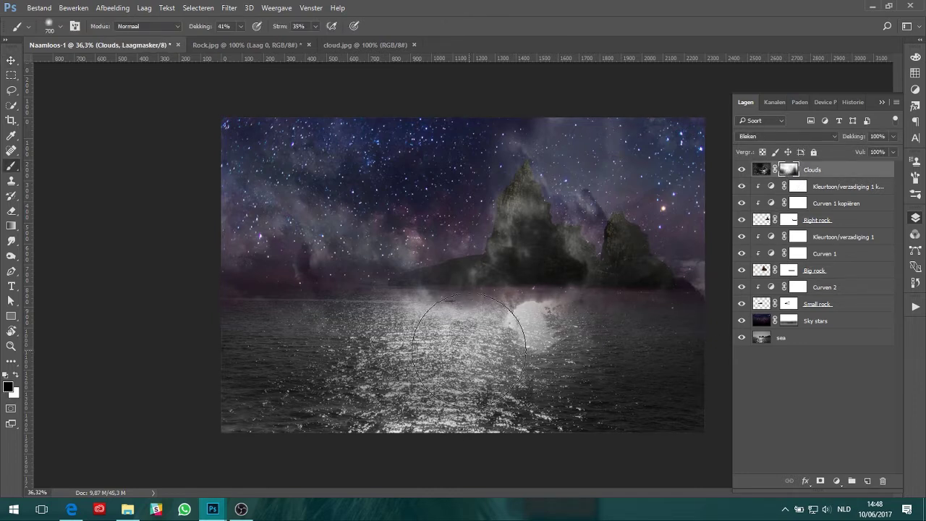
mouse_move(468, 348)
mouse_down()
mouse_move(496, 330)
mouse_move(554, 326)
mouse_move(398, 330)
mouse_move(533, 330)
mouse_up()
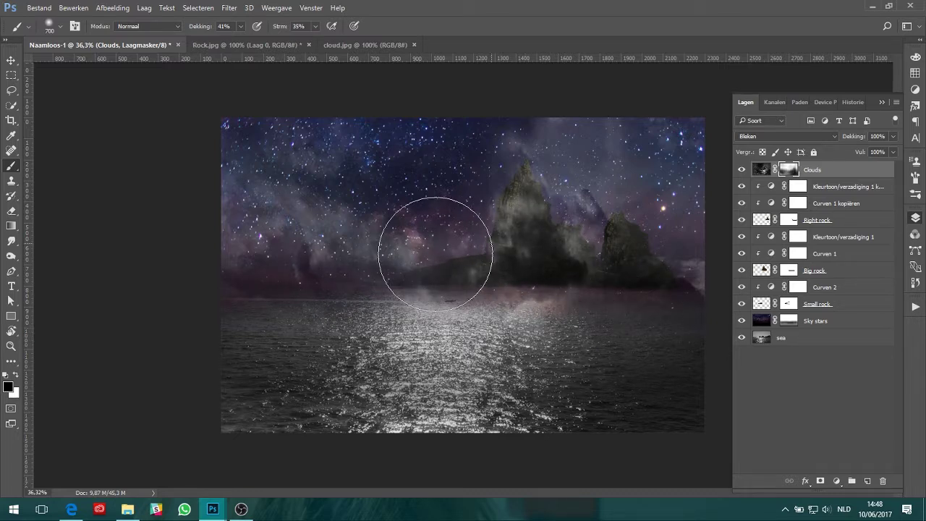
mouse_move(435, 254)
mouse_down()
mouse_move(504, 241)
mouse_move(523, 249)
mouse_up()
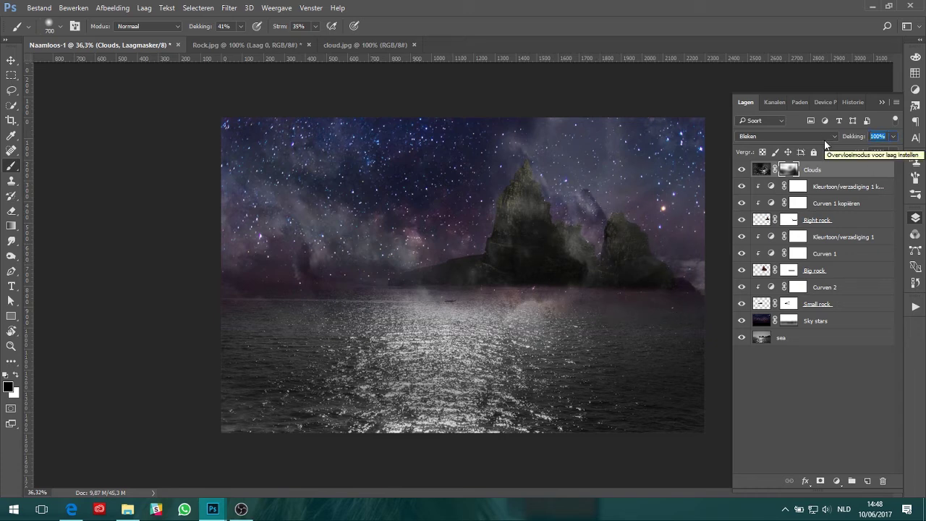
- Lower the Clouds layer opacity to 80%
text(90)
click(892, 136)
drag(880, 152, 874, 152)
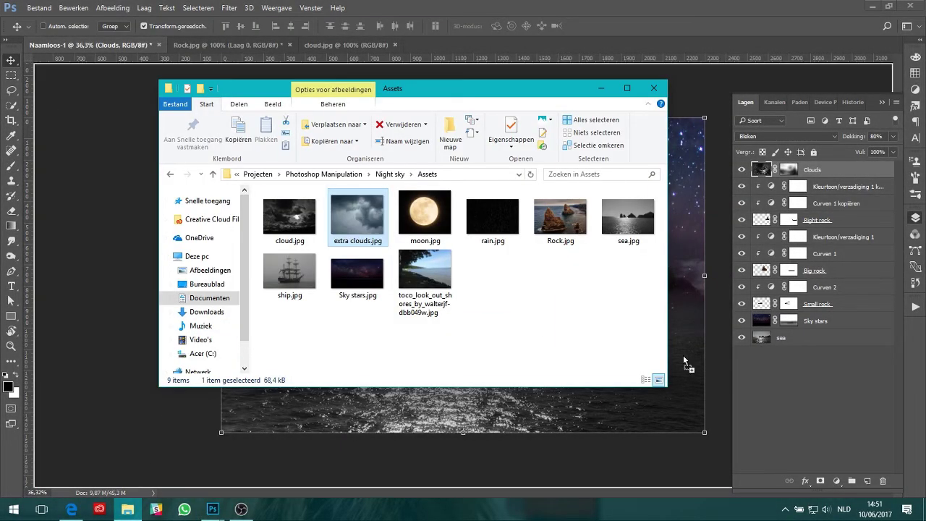
- Place extra clouds.jpg and stretch it to fill the canvas
drag(356, 244, 684, 367)
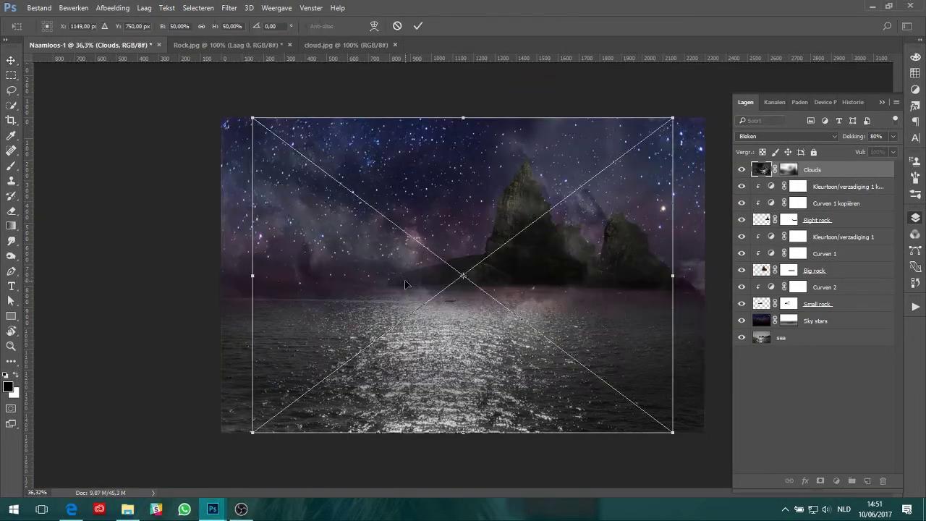
drag(425, 288, 386, 288)
drag(641, 431, 705, 431)
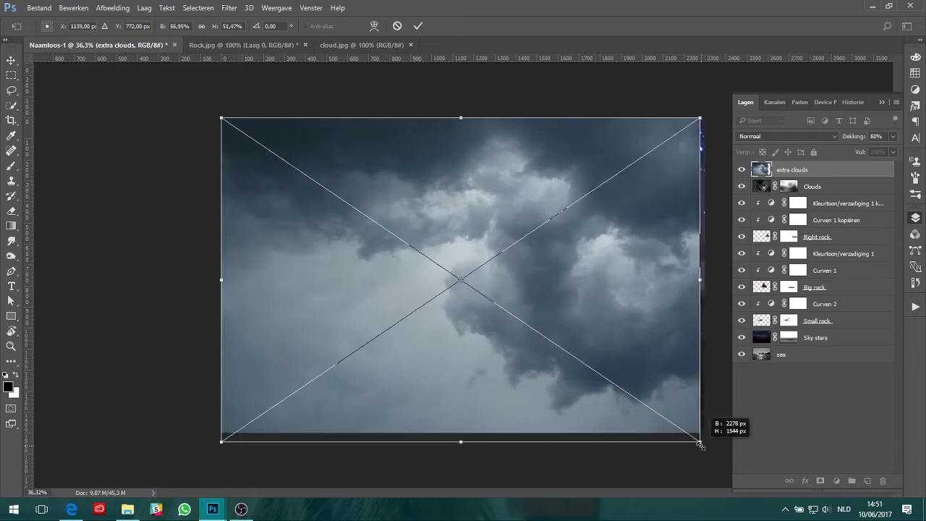
key(Return)
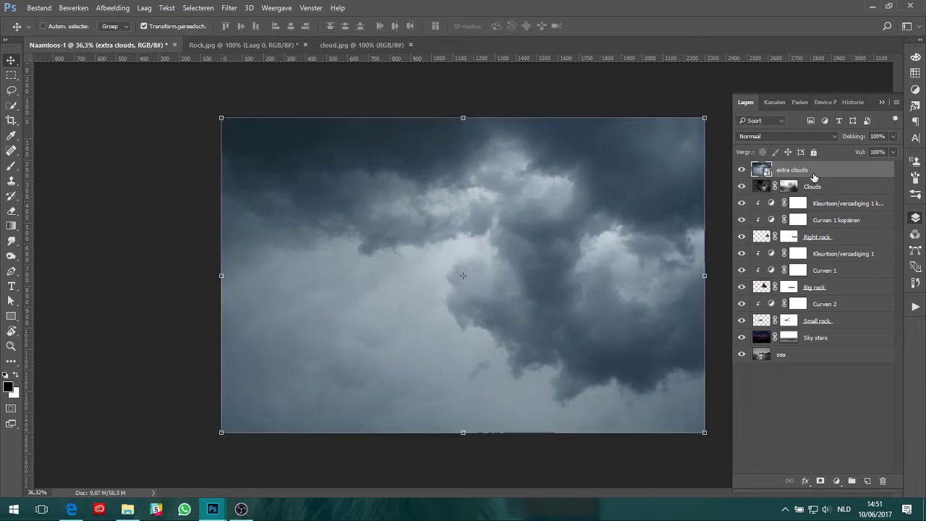
- Rasterize the extra clouds layer, flip it horizontally and add a layer mask
right_click(812, 173)
click(575, 260)
key(ctrl+t)
right_click(589, 231)
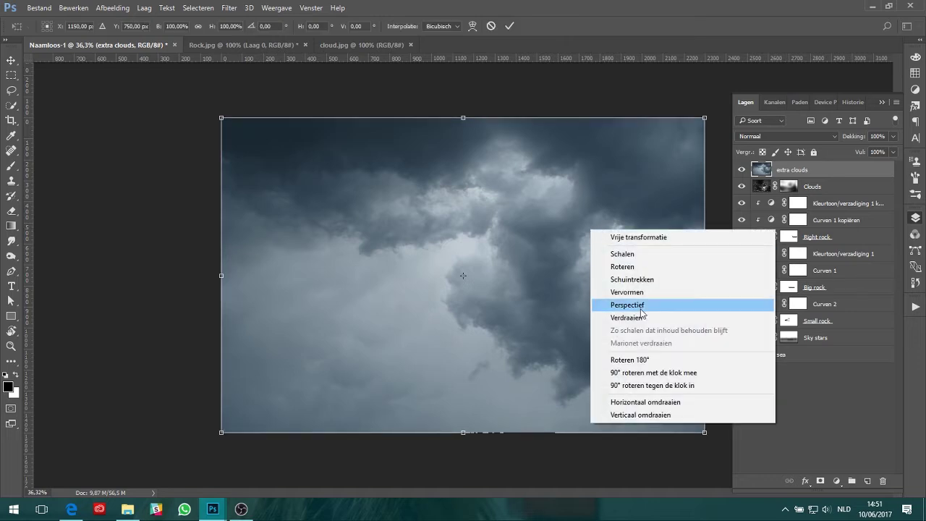
click(658, 402)
click(510, 26)
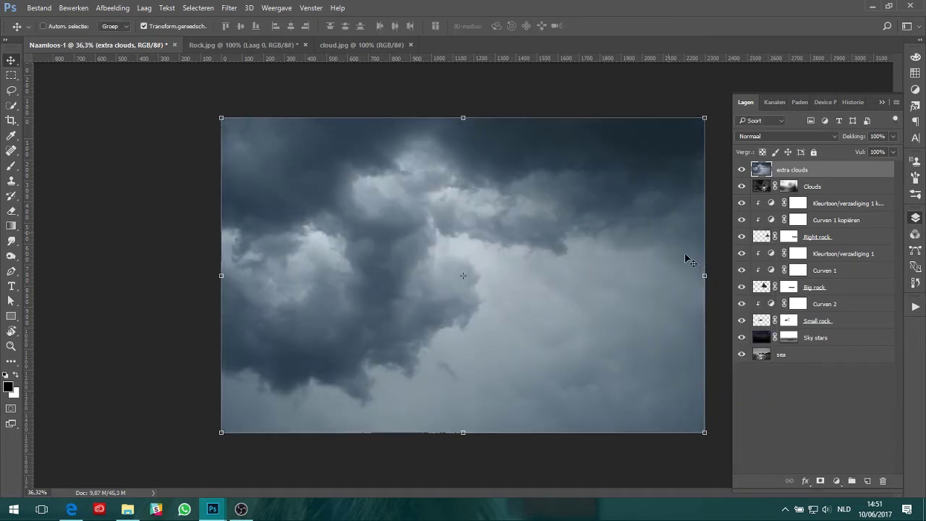
click(821, 481)
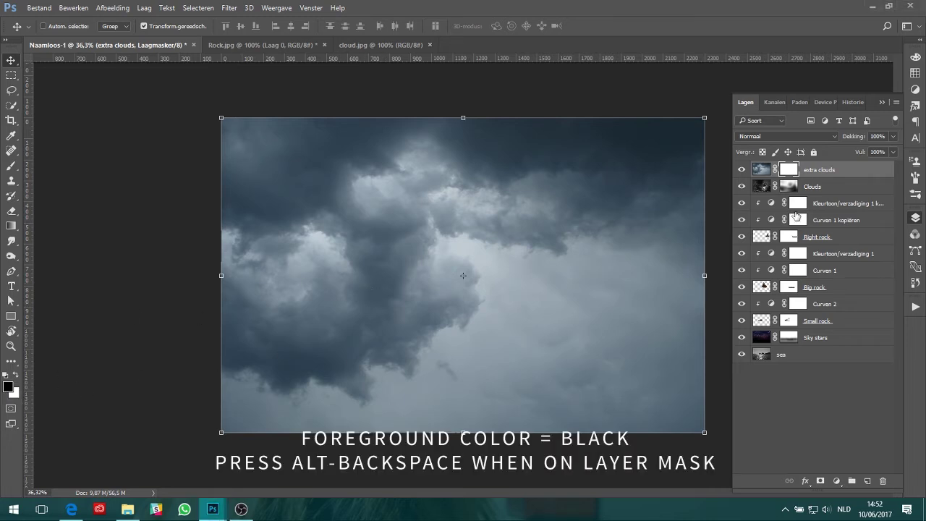
- Fill the mask black, then reveal dark upper-sky clouds and haze over the sea edges
key(alt+BackSpace)
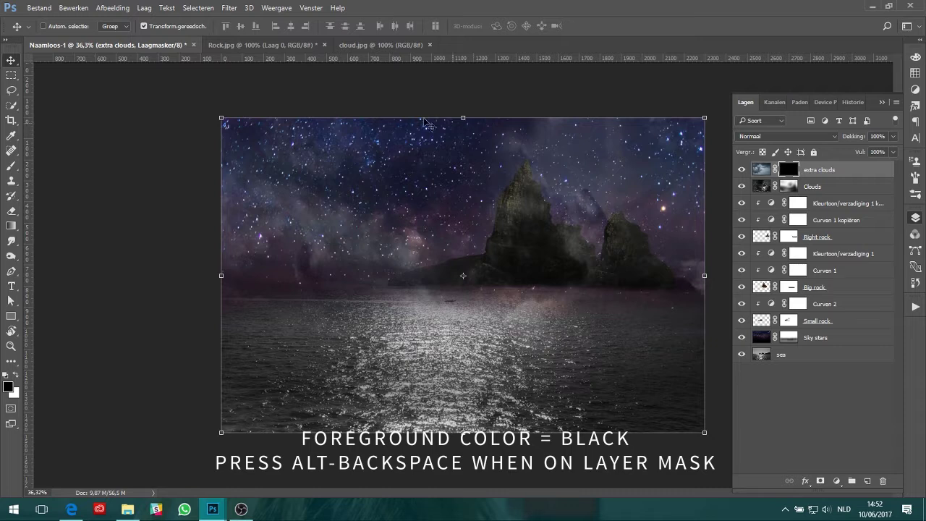
click(10, 166)
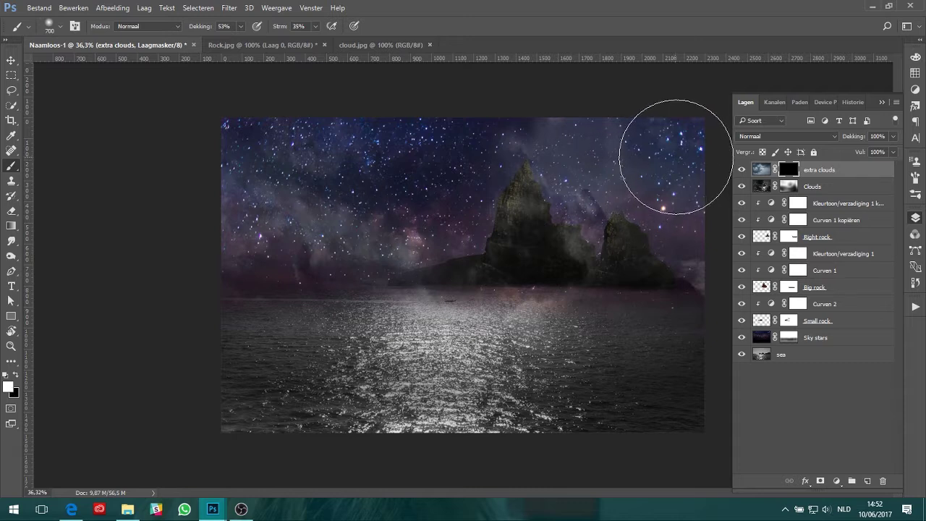
mouse_move(682, 161)
mouse_down()
mouse_move(329, 158)
mouse_move(243, 199)
mouse_move(207, 237)
mouse_move(489, 114)
mouse_move(472, 154)
mouse_move(615, 149)
mouse_move(651, 155)
mouse_move(682, 175)
mouse_move(695, 352)
mouse_up()
mouse_move(427, 289)
mouse_down()
mouse_move(314, 355)
mouse_move(292, 316)
mouse_move(310, 361)
mouse_move(375, 299)
mouse_move(376, 352)
mouse_up()
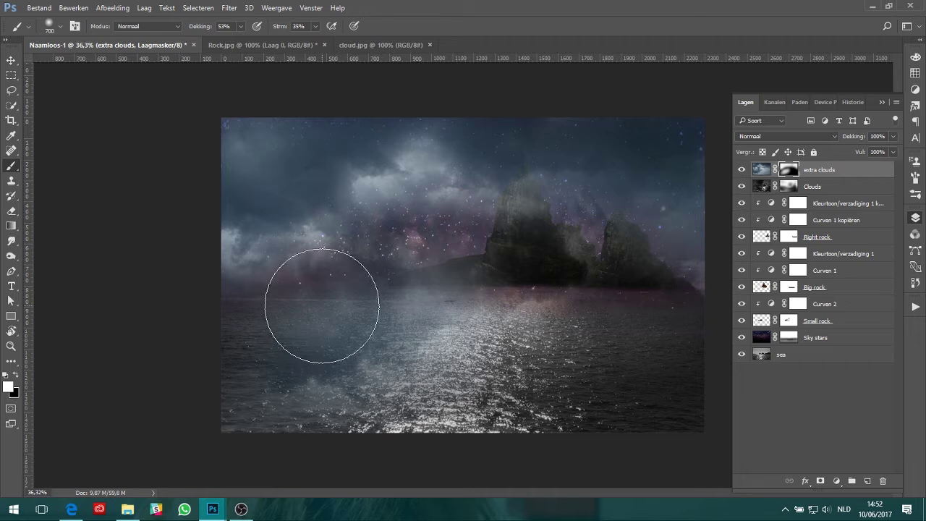
mouse_move(629, 387)
mouse_down()
mouse_move(692, 386)
mouse_move(745, 444)
mouse_move(719, 368)
mouse_up()
mouse_move(691, 318)
mouse_down()
mouse_move(682, 279)
mouse_move(682, 299)
mouse_up()
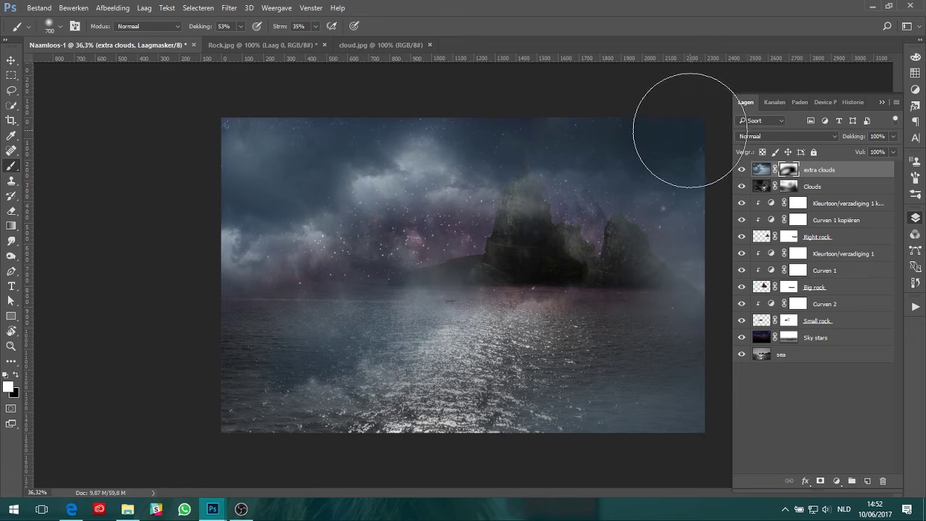
- Clear haze off the left rock, restore it around the rock bases and water, add Laag 1
key(x)
mouse_move(541, 244)
mouse_down()
mouse_move(516, 227)
mouse_move(530, 204)
mouse_up()
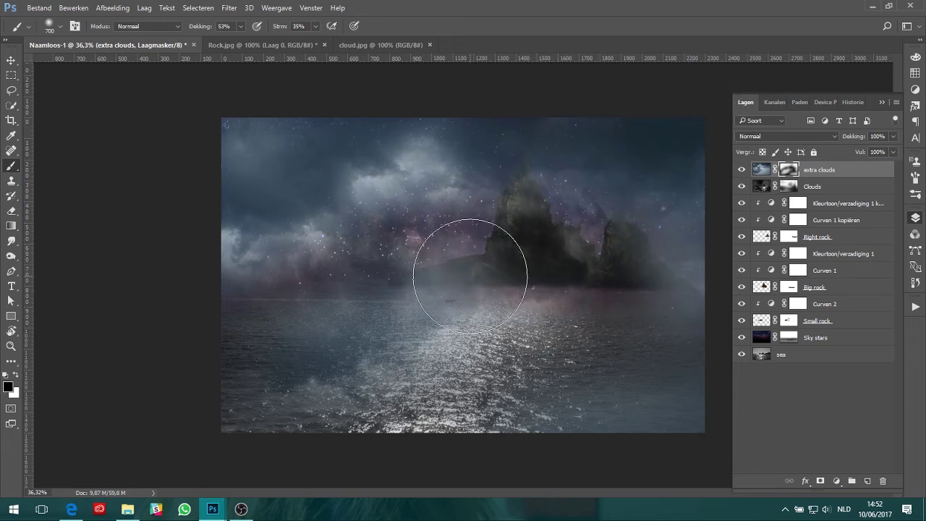
key(x)
drag(583, 244, 569, 275)
mouse_move(428, 403)
mouse_down()
mouse_move(558, 355)
mouse_move(558, 424)
mouse_up()
key(x)
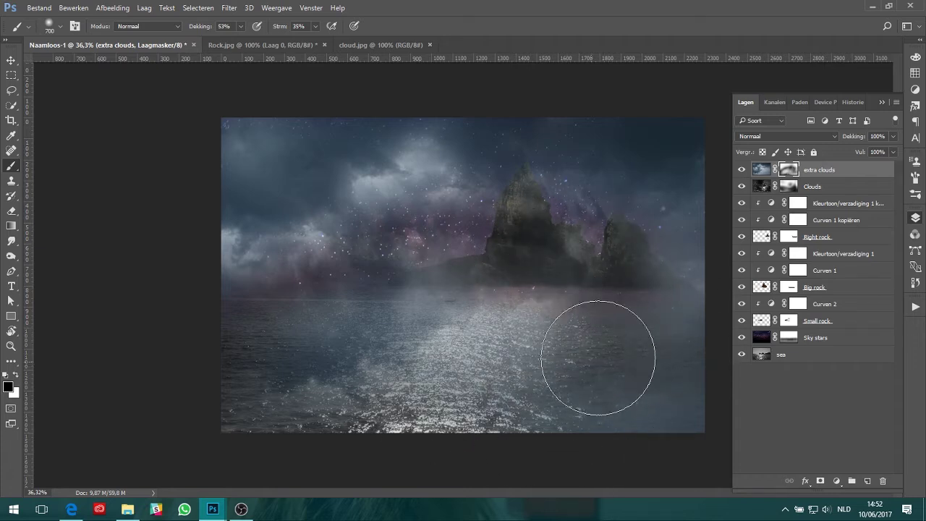
drag(597, 355, 650, 323)
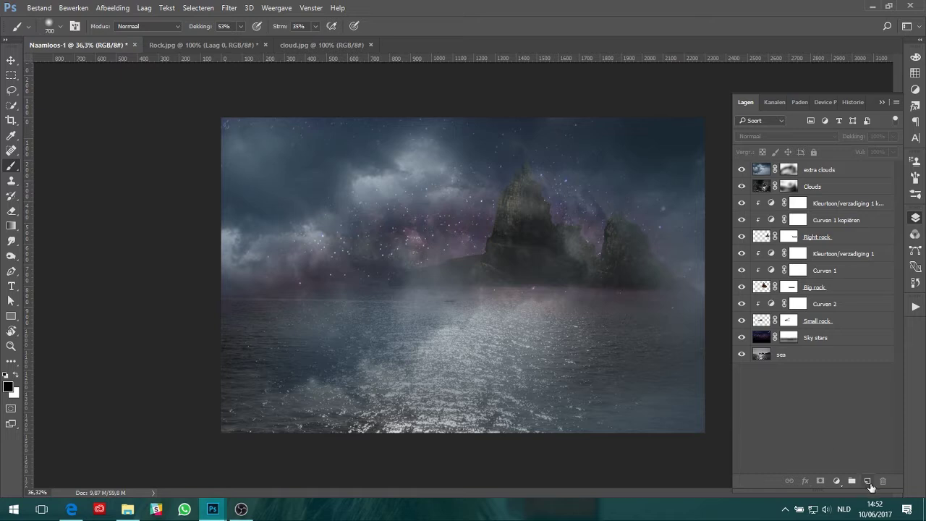
click(868, 481)
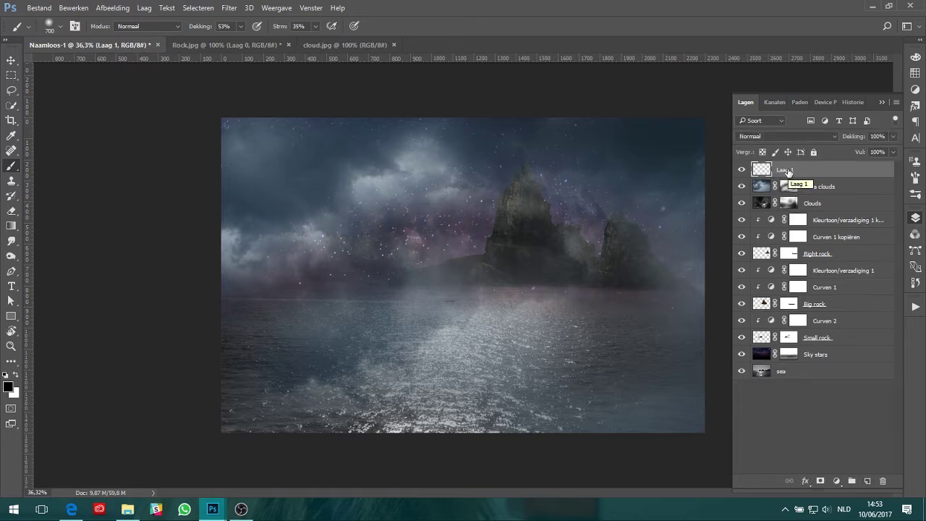
drag(787, 170, 883, 487)
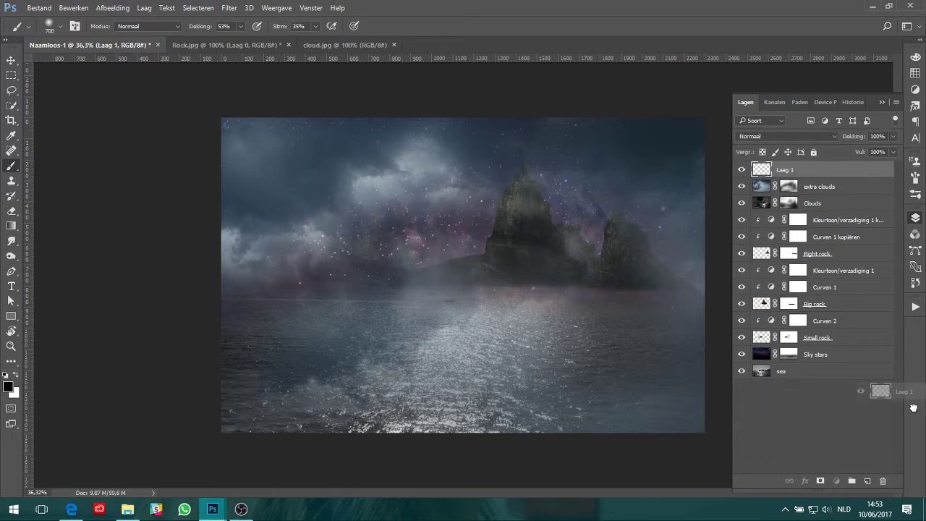
- Delete the empty Laag 1 and place moon.jpg into the composition
drag(912, 407, 882, 480)
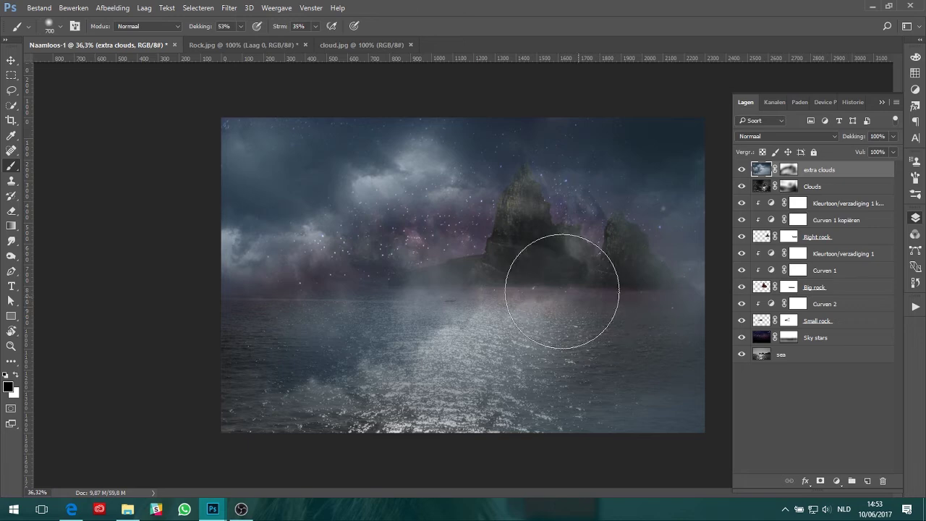
click(14, 63)
click(128, 509)
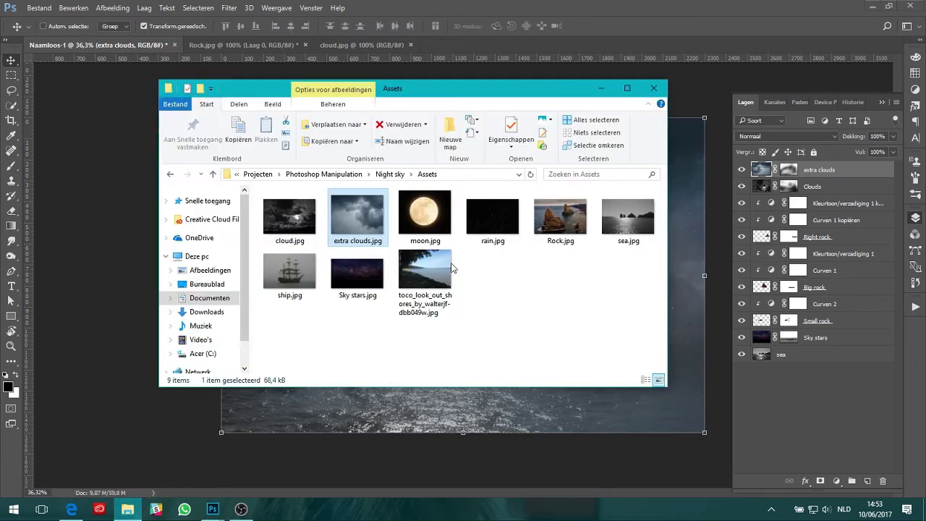
mouse_move(425, 217)
mouse_down()
mouse_move(693, 348)
mouse_move(688, 341)
mouse_up()
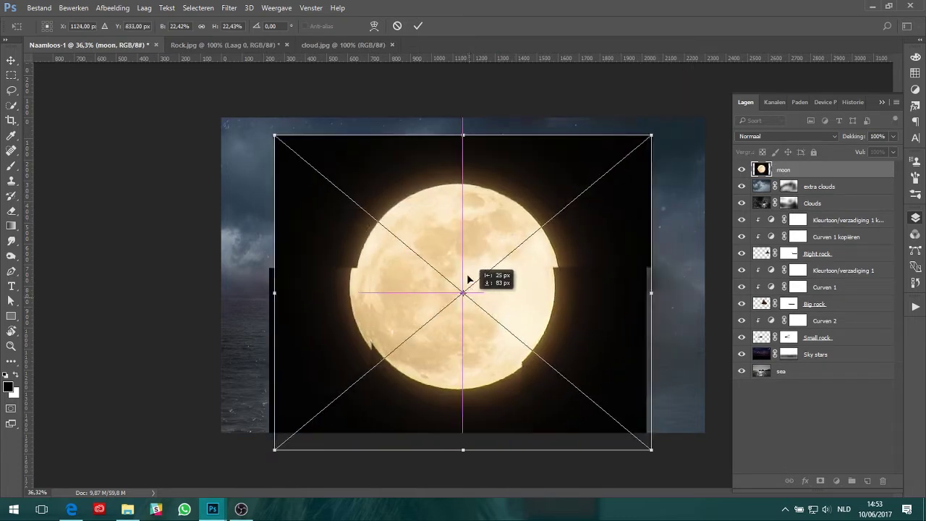
drag(474, 285, 522, 231)
- Set the moon to Bleken (Screen) and shrink it to a small moon above the rock
click(787, 136)
click(767, 217)
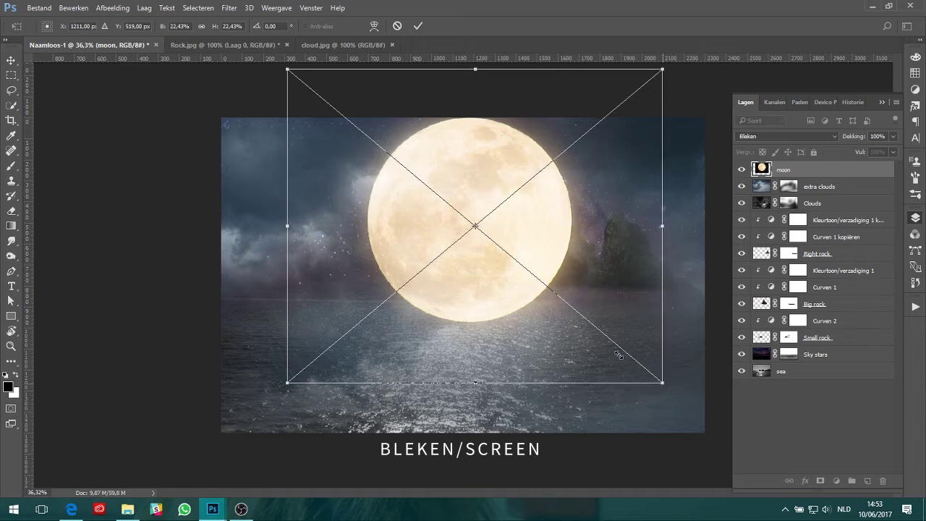
drag(660, 393, 361, 234)
drag(346, 146, 487, 181)
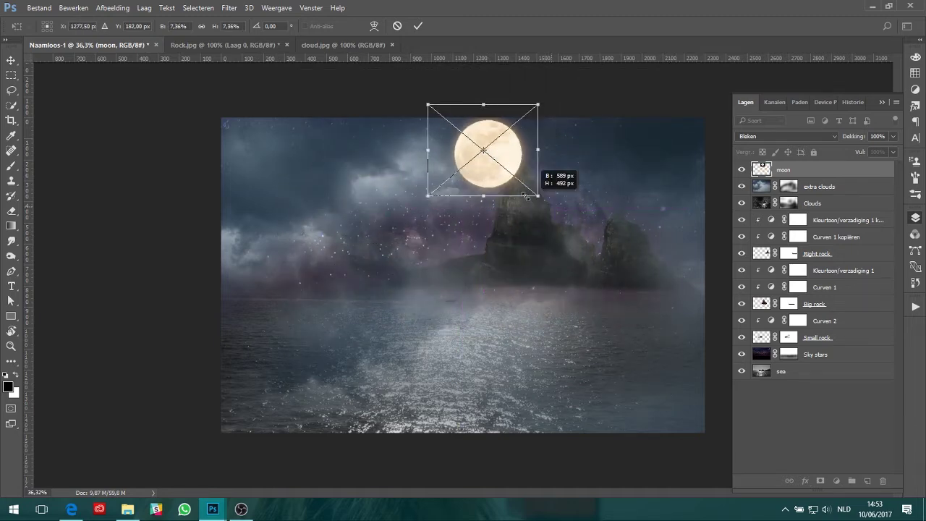
drag(556, 210, 491, 154)
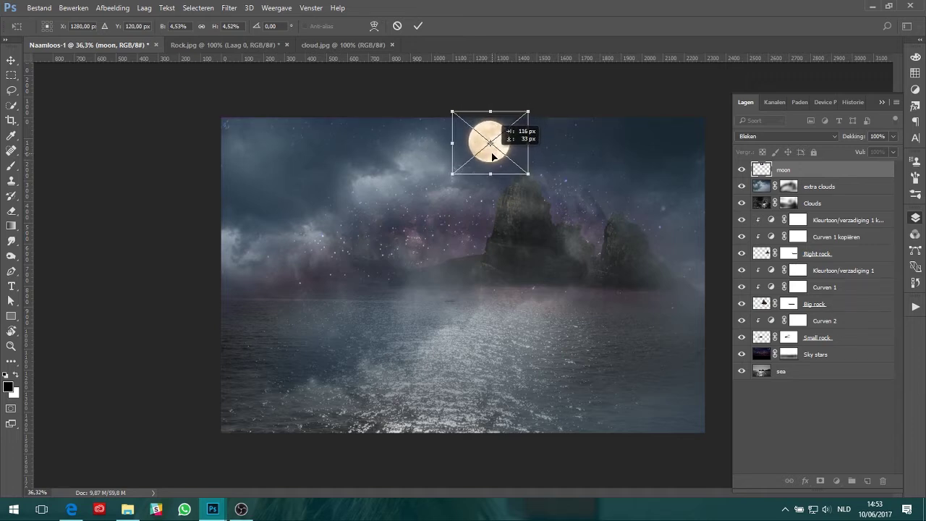
key(Return)
click(799, 456)
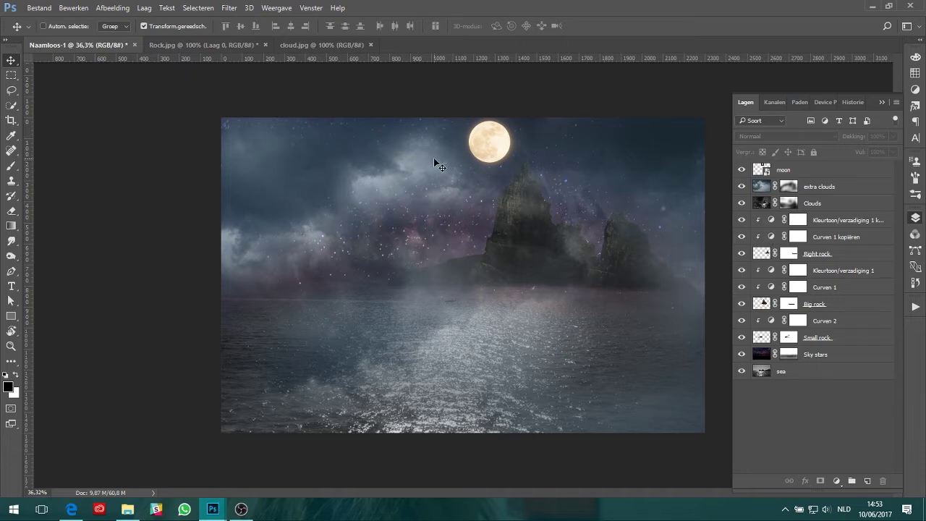
- Rasterize the moon layer and give it a layer mask for soft fading
click(811, 169)
right_click(810, 170)
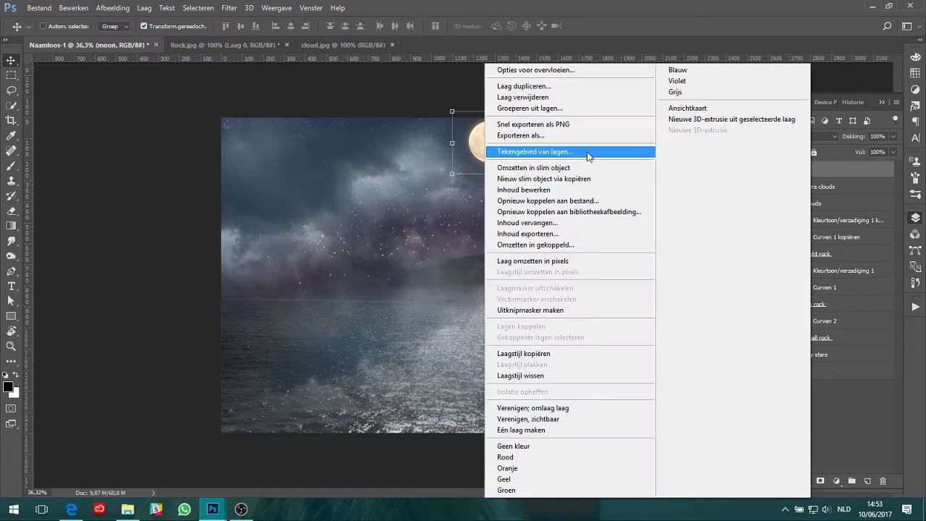
click(566, 261)
click(822, 480)
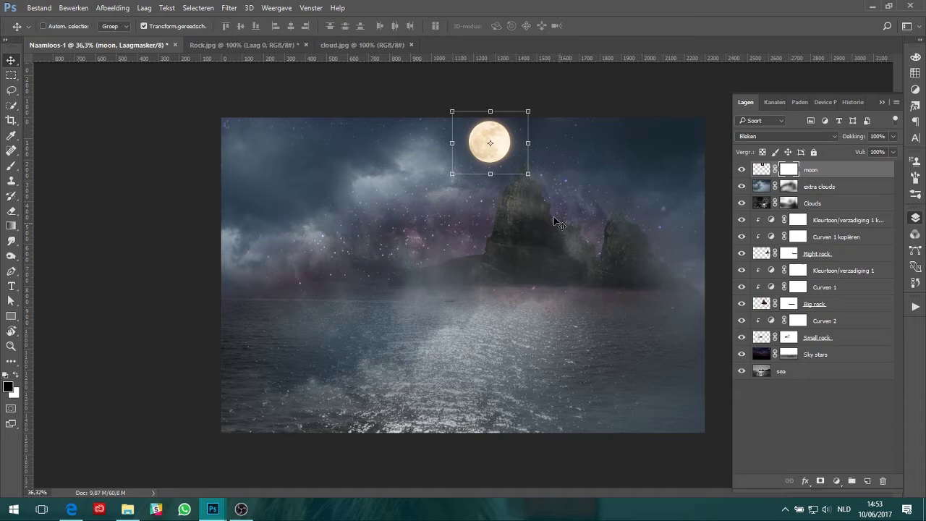
click(11, 165)
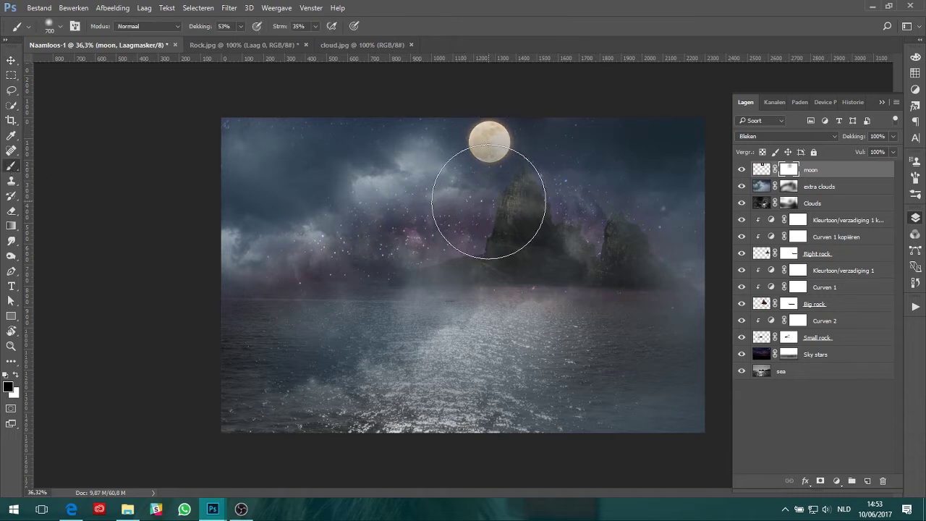
key(x)
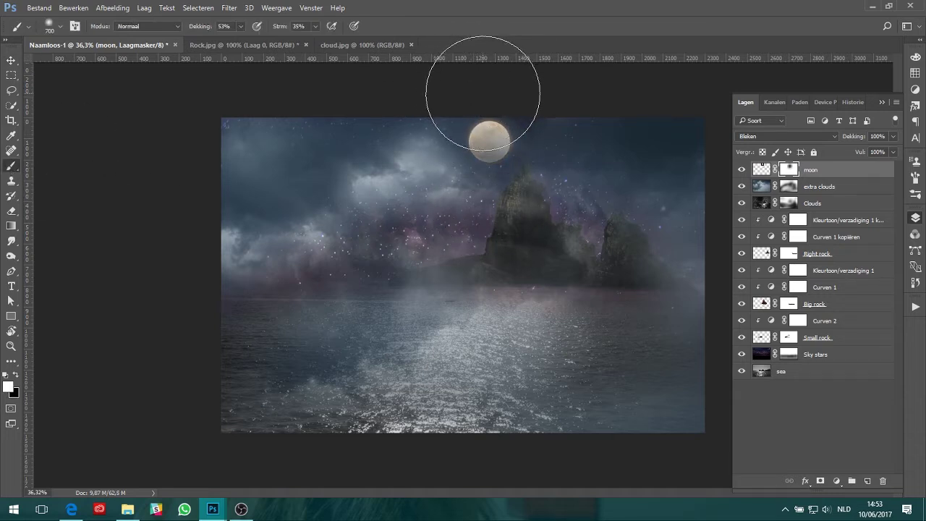
key(x)
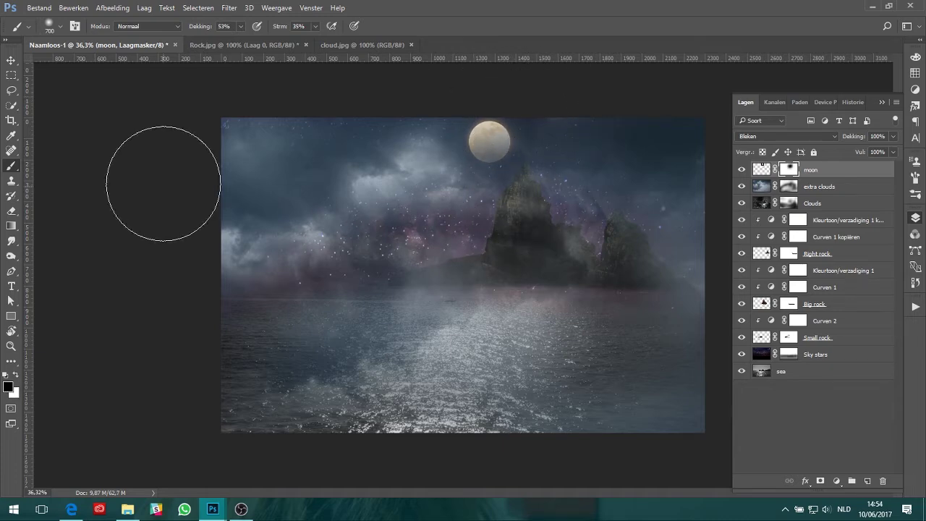
key(v)
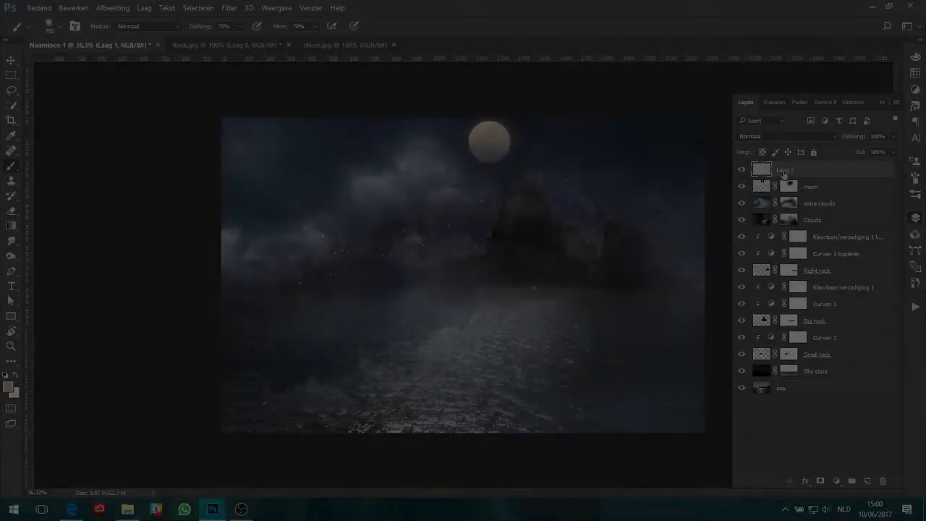
- Name the new layer Moon Light and paint a pale beige beam from moon to sea
text(Moon Light)
key(Return)
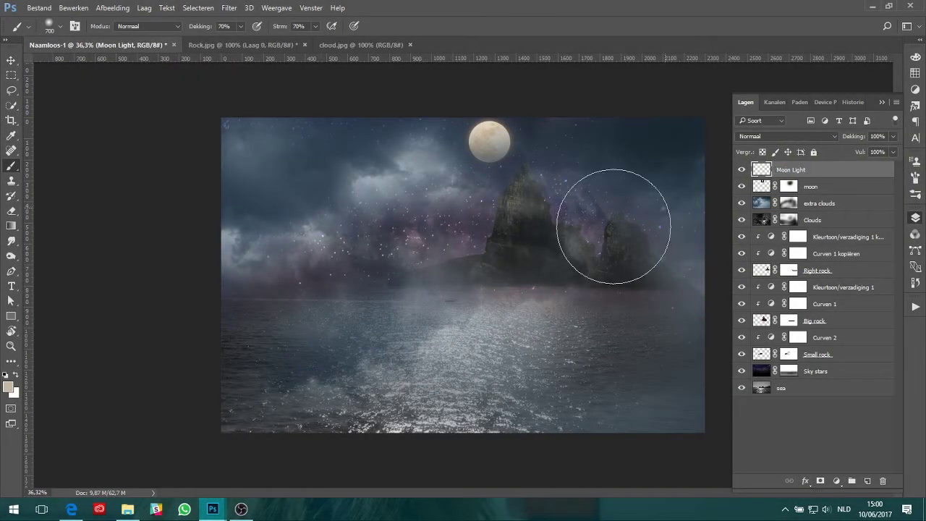
click(12, 386)
click(581, 276)
key(b)
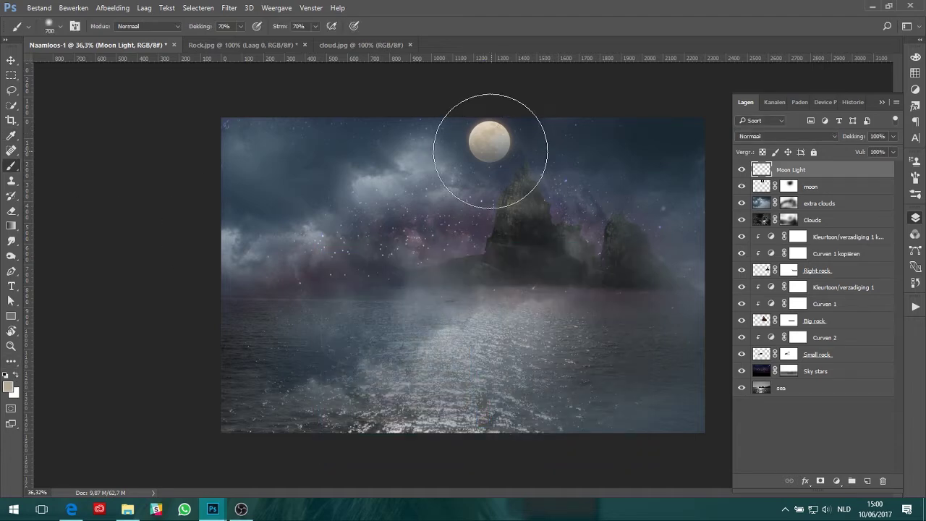
mouse_move(490, 145)
mouse_down()
mouse_move(475, 154)
mouse_move(496, 289)
mouse_move(434, 421)
mouse_move(517, 398)
mouse_move(434, 392)
mouse_move(463, 303)
mouse_up()
click(479, 246)
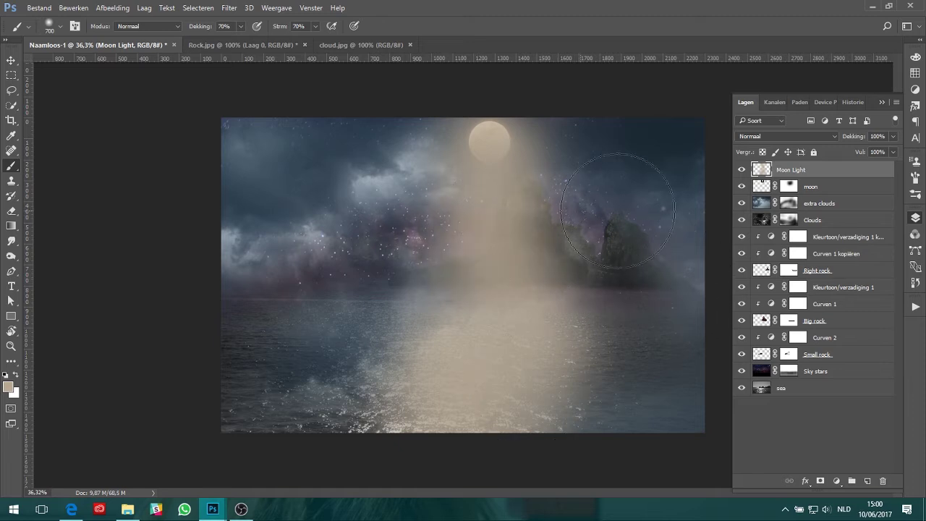
- Blend the Moon Light layer with Fel licht at 65% opacity
click(817, 136)
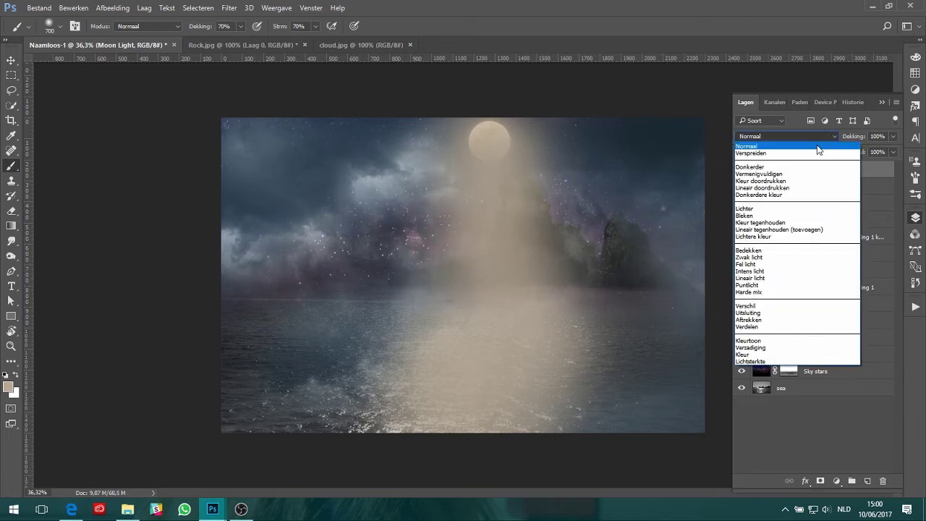
click(759, 267)
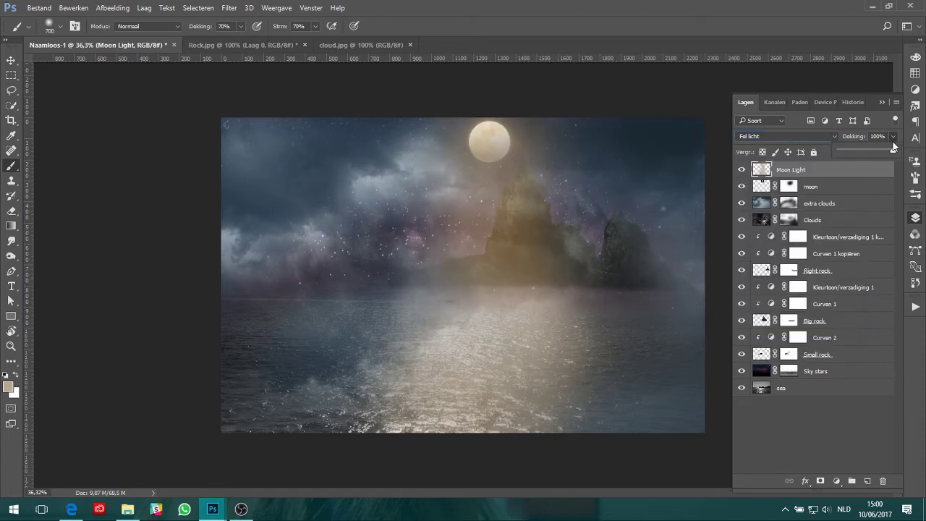
drag(894, 146, 874, 152)
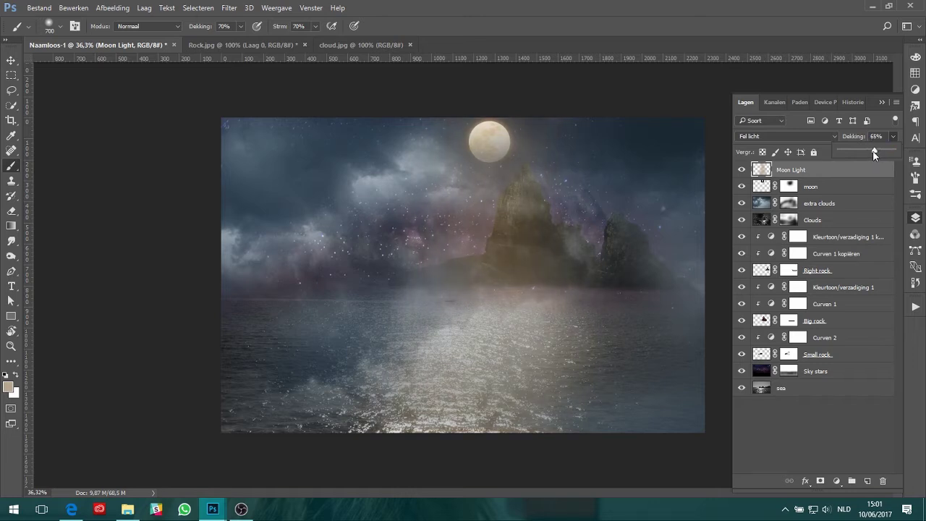
click(12, 62)
click(831, 438)
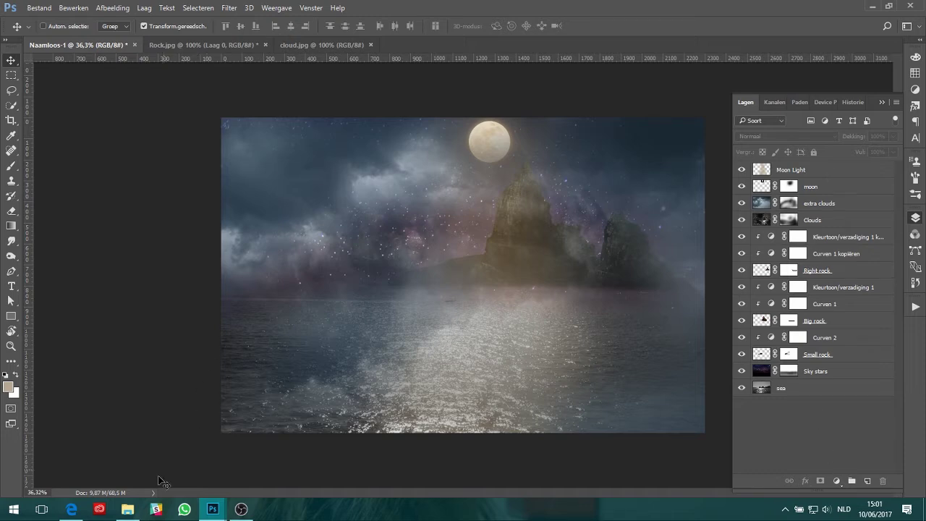
- Open toco_look_out_shores_by_walterjf-dbb049w.jpg and Quick Select the grassy rocky shore and trees
click(128, 508)
drag(425, 275, 421, 43)
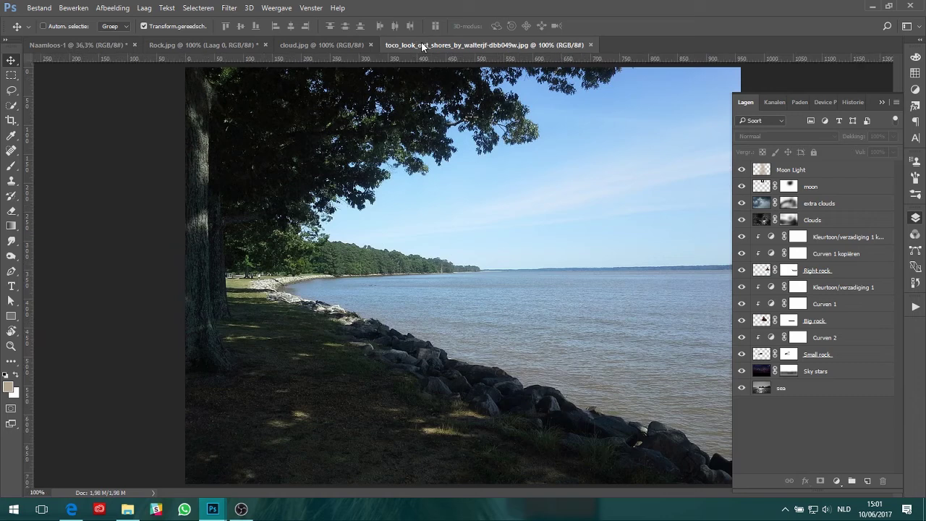
click(8, 107)
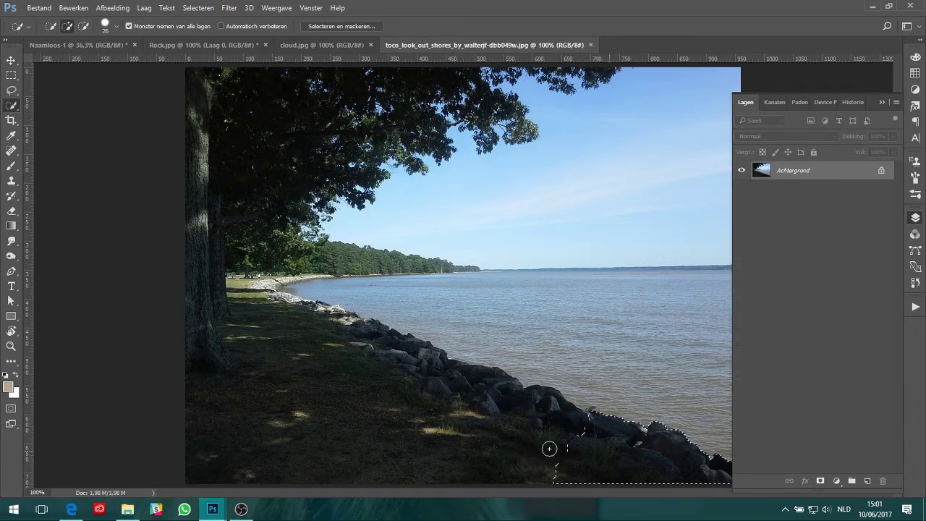
drag(549, 449, 242, 390)
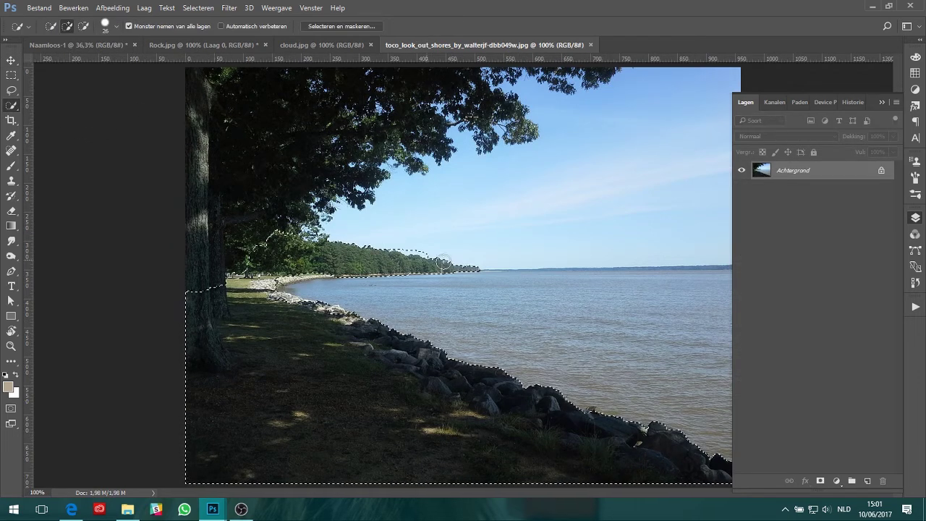
drag(337, 252, 474, 257)
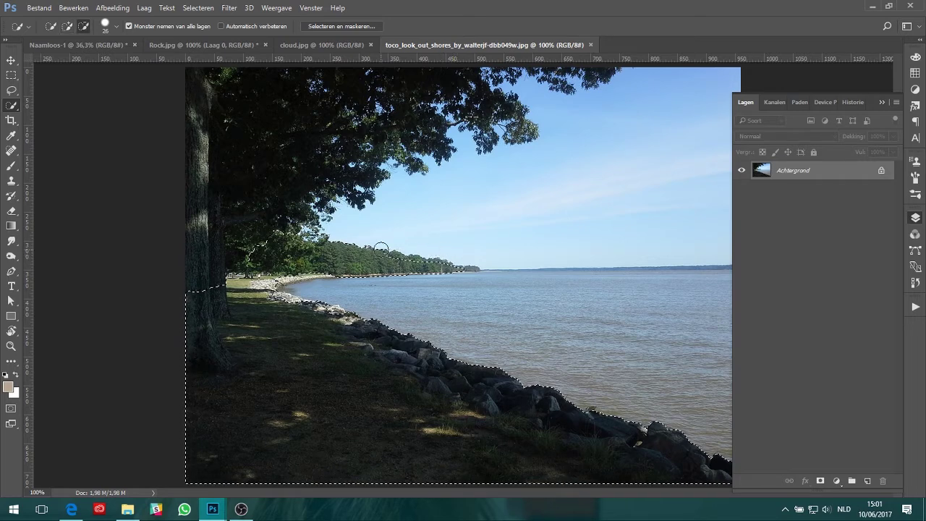
mouse_move(387, 264)
mouse_down()
mouse_move(438, 269)
mouse_move(393, 282)
mouse_up()
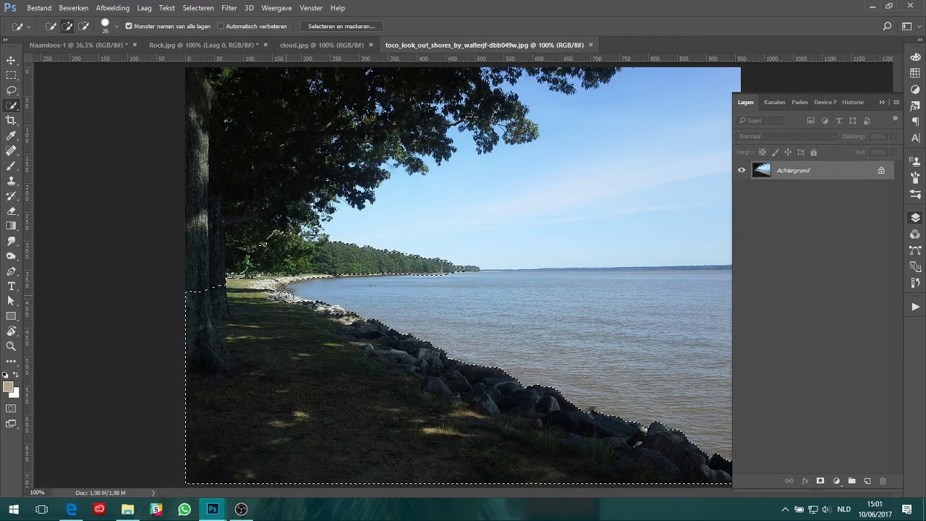
mouse_move(306, 314)
mouse_down()
mouse_move(196, 289)
mouse_move(248, 238)
mouse_move(197, 208)
mouse_move(322, 230)
mouse_up()
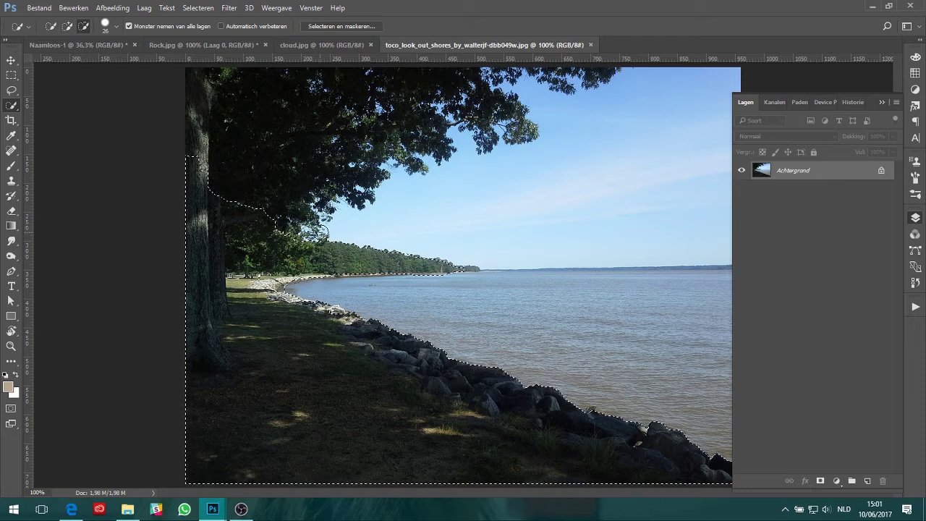
- Mask the selected shore and drag it into the lower-left corner of the night composite
key(v)
click(819, 481)
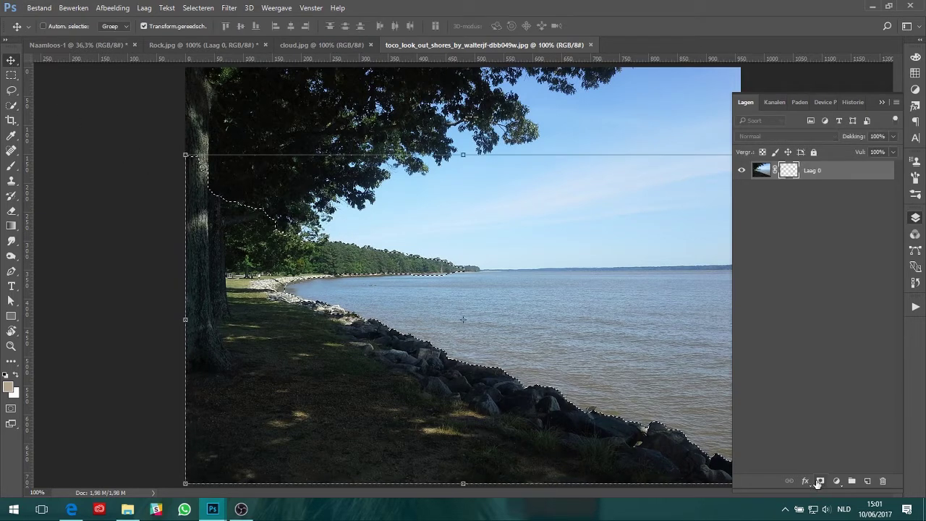
mouse_move(307, 329)
mouse_down()
mouse_move(120, 79)
mouse_move(87, 54)
mouse_move(290, 411)
mouse_up()
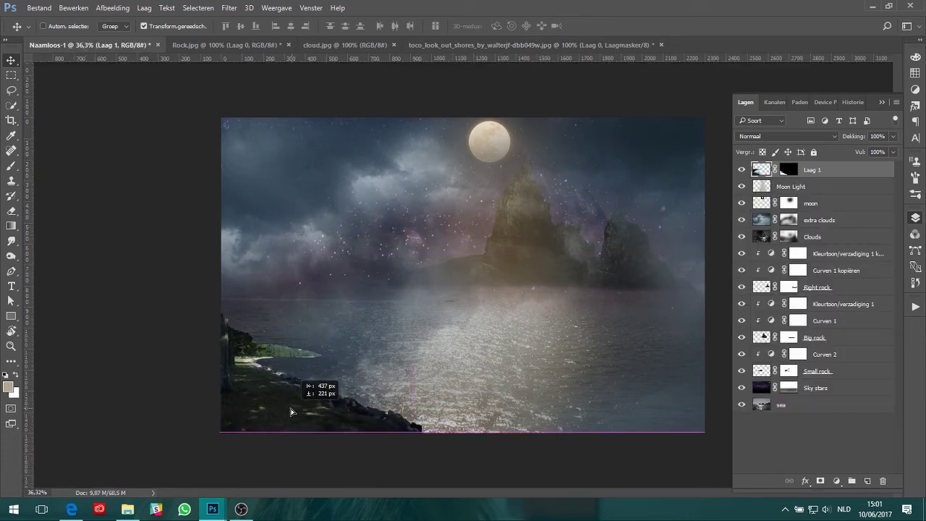
drag(290, 412, 297, 410)
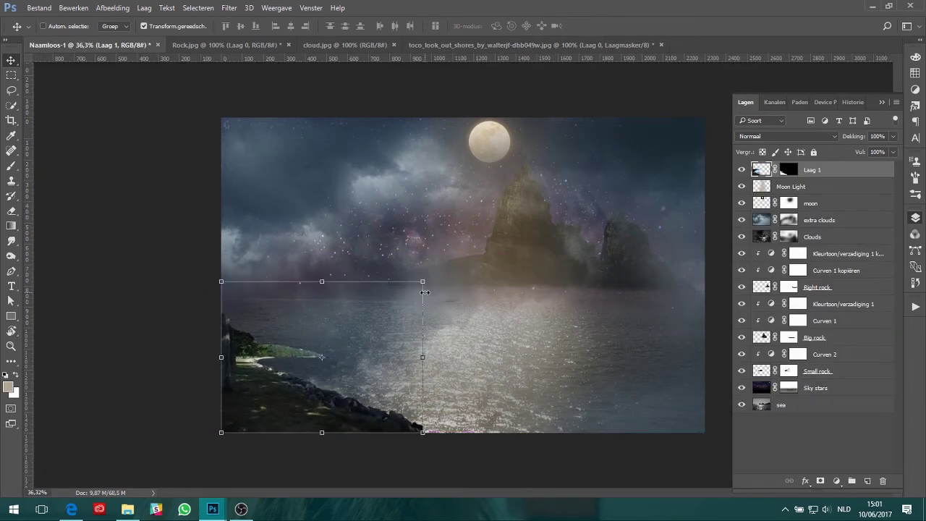
- Enlarge the shoreline and position it in the lower-left foreground, then apply the transform
drag(425, 292, 560, 187)
mouse_move(331, 389)
mouse_down()
mouse_move(253, 389)
mouse_move(249, 370)
mouse_up()
mouse_move(478, 414)
mouse_down()
mouse_move(544, 484)
mouse_move(524, 467)
mouse_up()
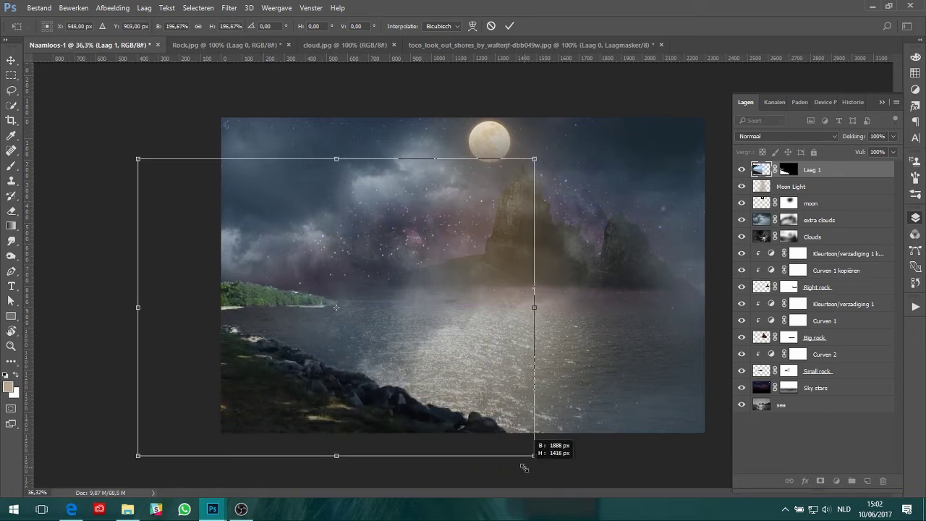
drag(373, 418, 348, 402)
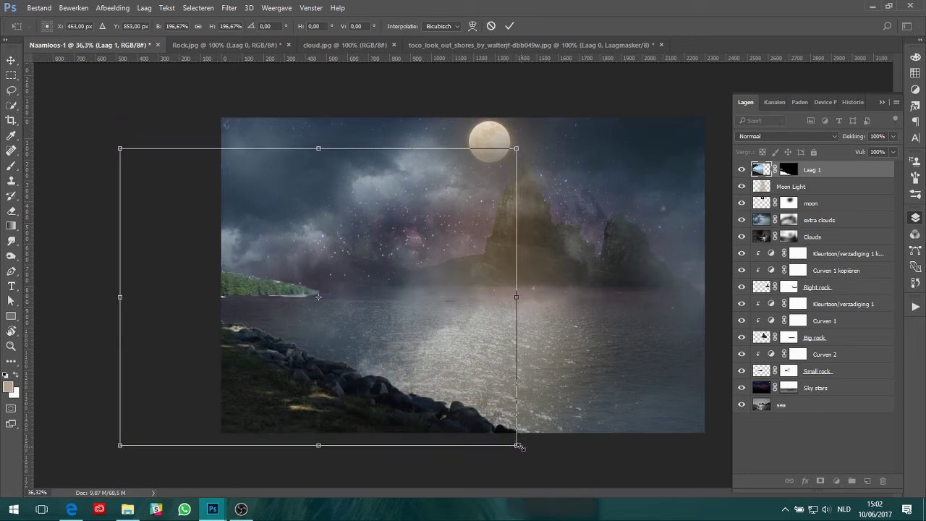
drag(457, 427, 460, 409)
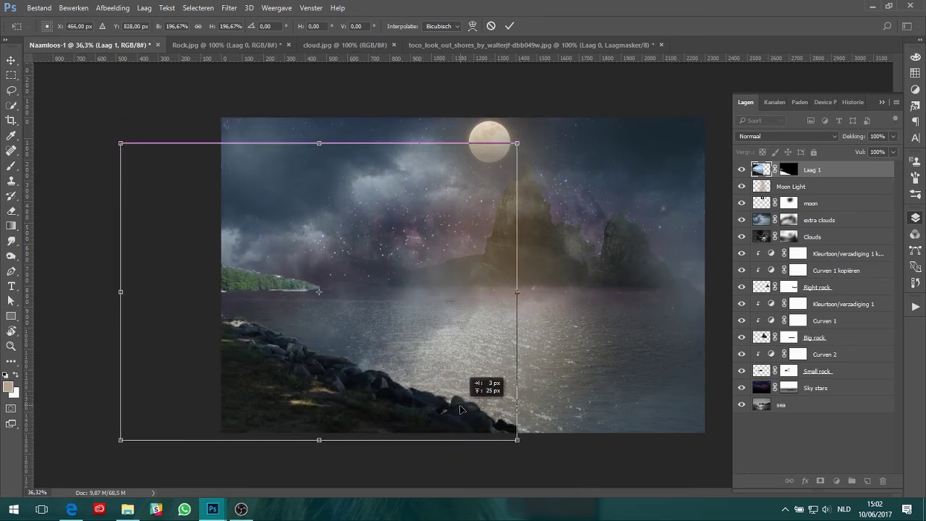
key(Return)
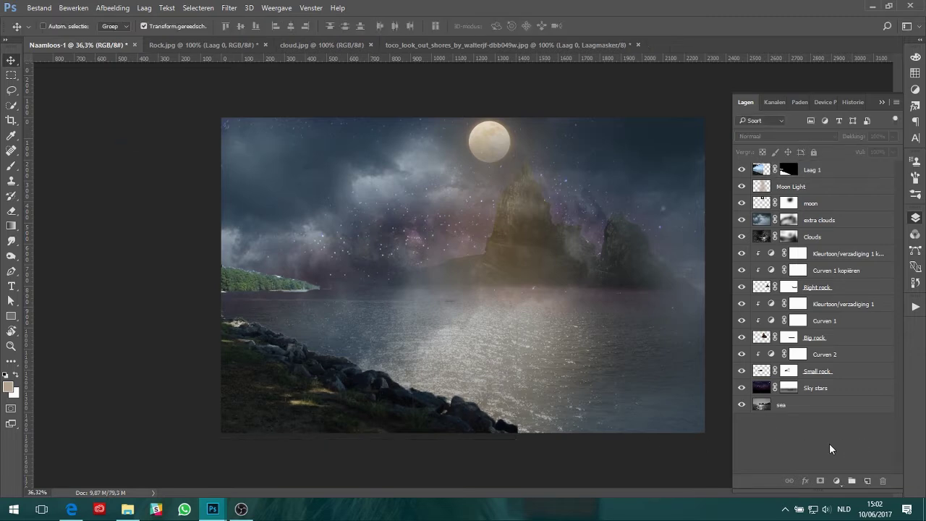
- Convert the shoreline layer Laag 1 to a smart object
click(818, 171)
right_click(819, 170)
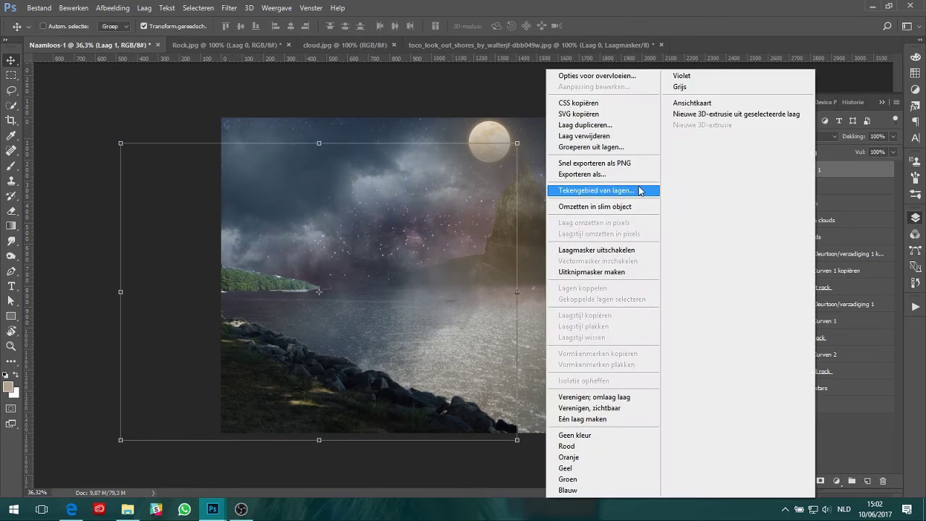
click(640, 207)
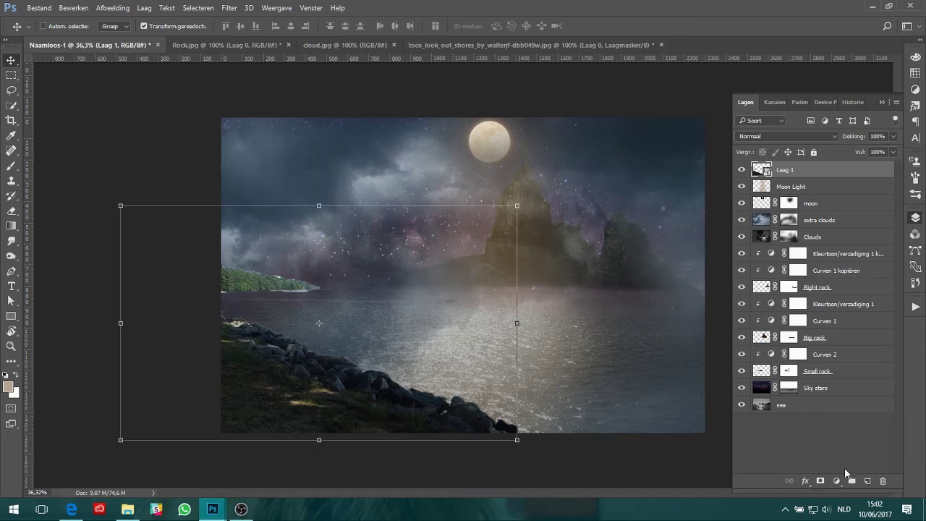
click(837, 481)
- Add a Curven 3 curve pulled down to output 46 at input 118, clipped to Laag 1
click(816, 309)
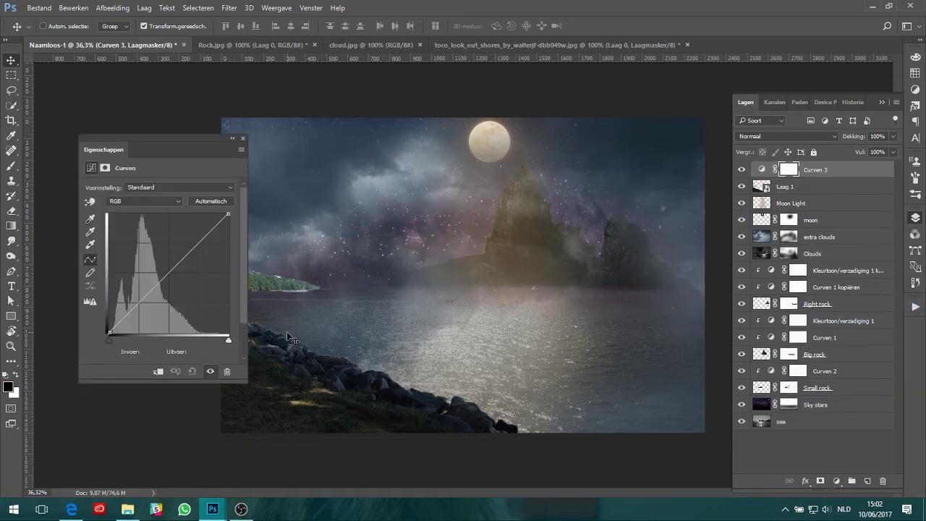
drag(157, 286, 161, 311)
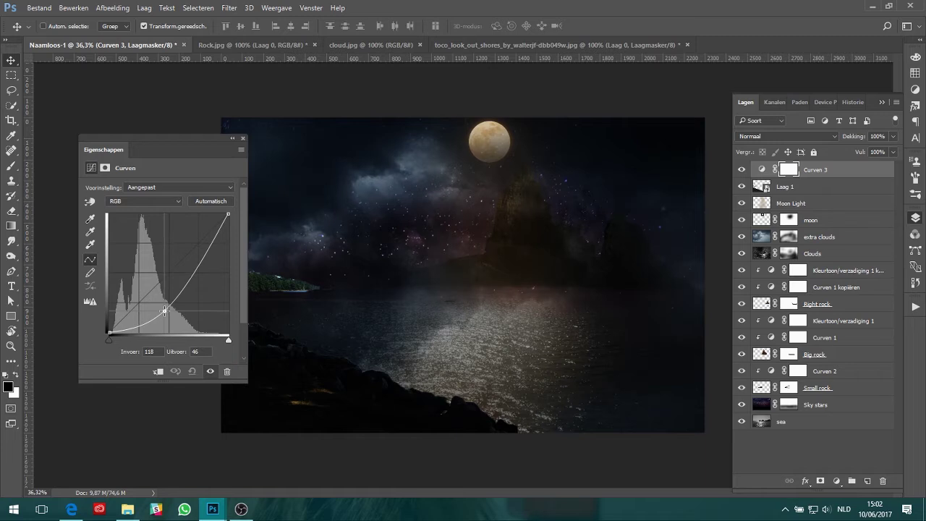
click(159, 371)
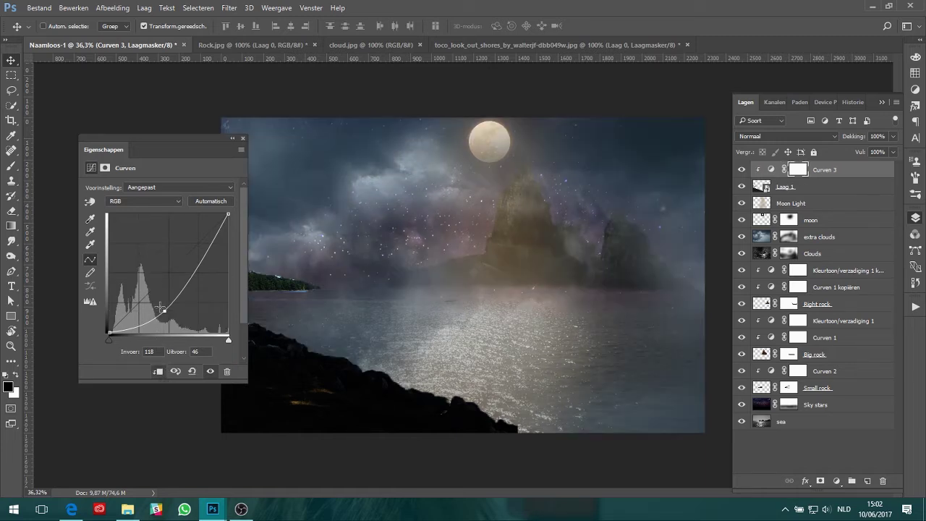
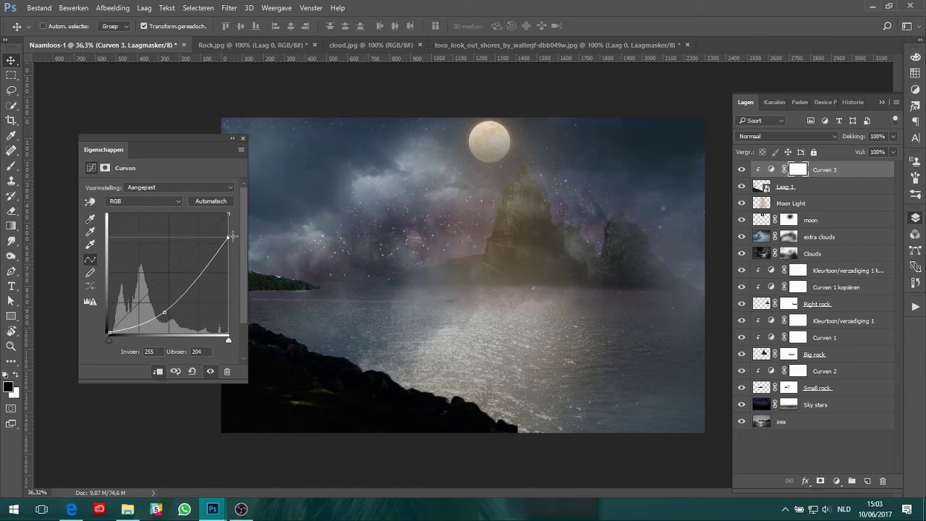
- Add a layer mask to Laag 1 and paint black over the left shoreline treeline
click(243, 137)
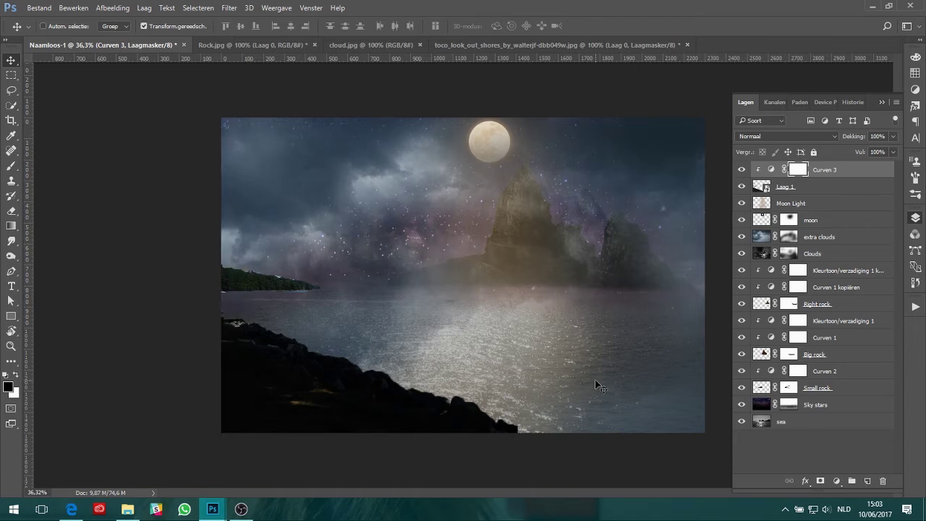
click(793, 438)
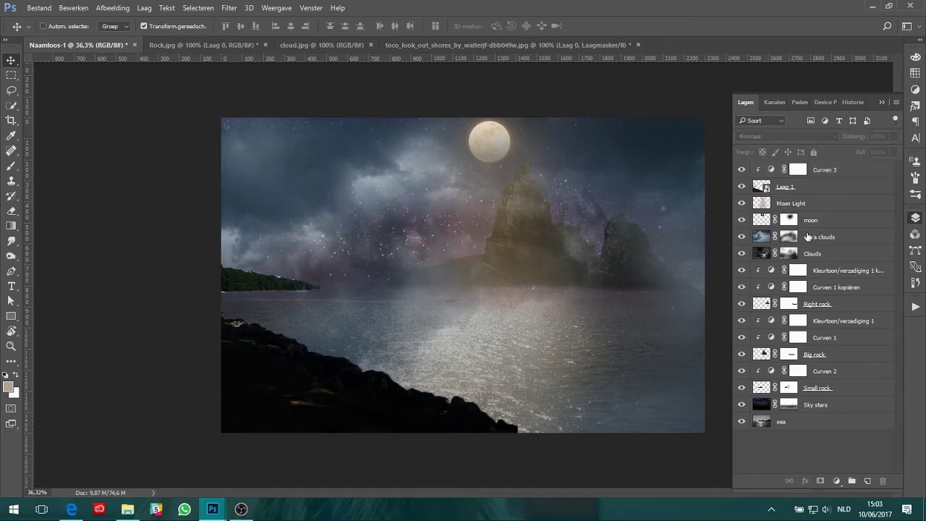
click(796, 186)
click(820, 480)
key(b)
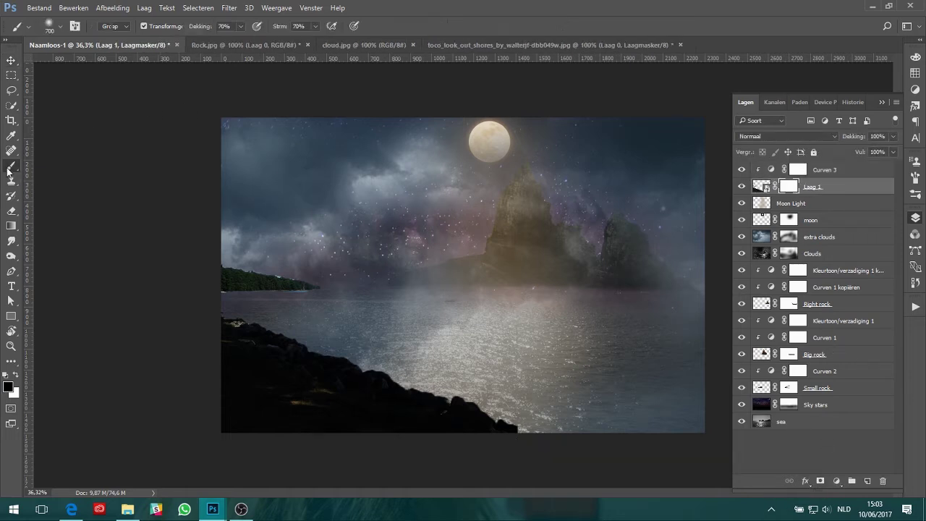
mouse_move(333, 271)
mouse_down()
mouse_move(258, 265)
mouse_move(332, 274)
mouse_up()
- Paint out the haze over the left shoreline on Laag 1's mask
scroll(420, 261, up, 3)
scroll(420, 261, up, 1)
key(x)
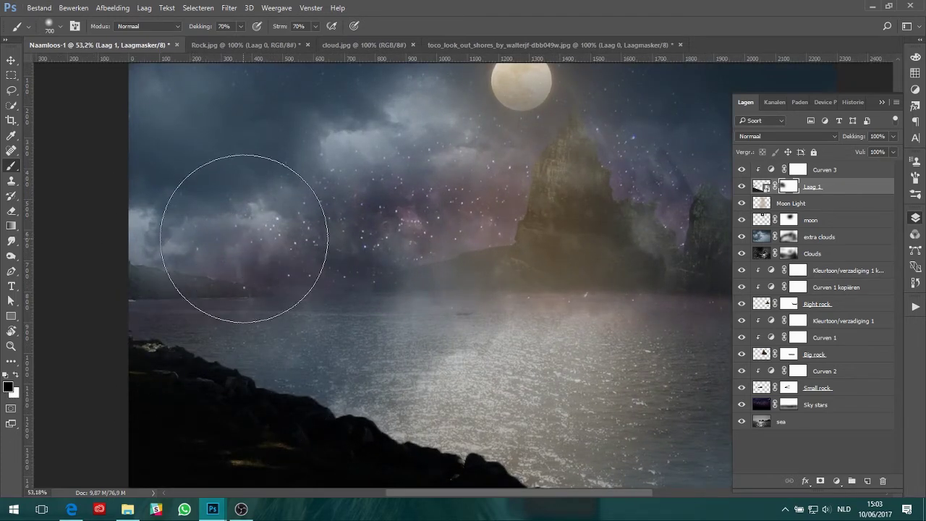
key(x)
key(x)
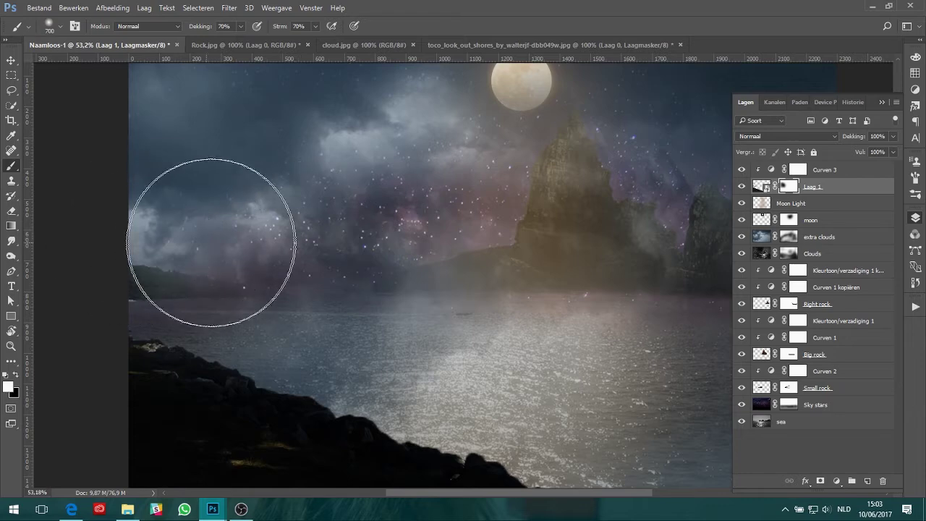
scroll(337, 247, down, 4)
key(x)
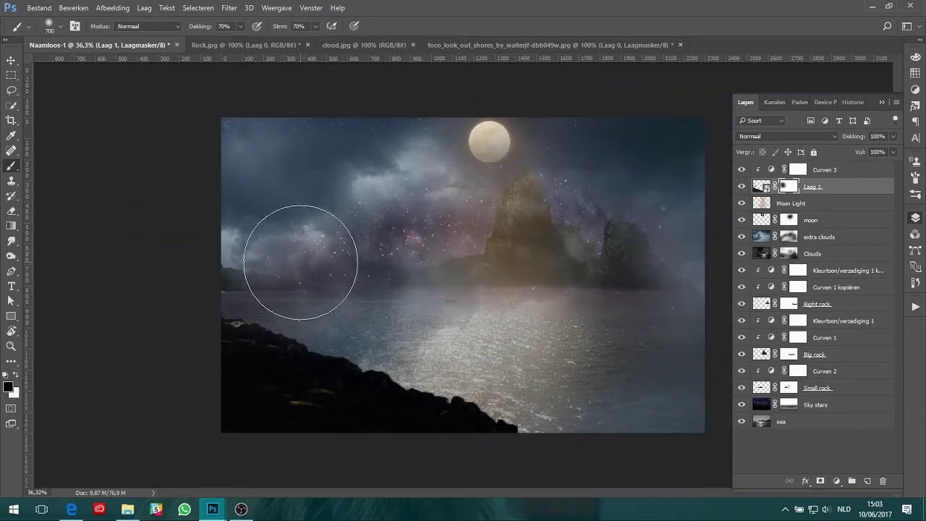
drag(318, 263, 274, 262)
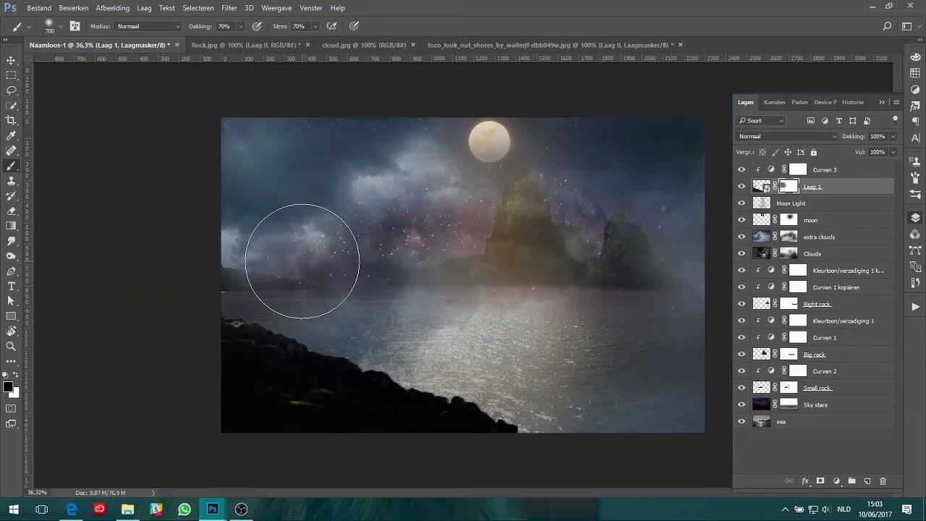
scroll(507, 291, down, 4)
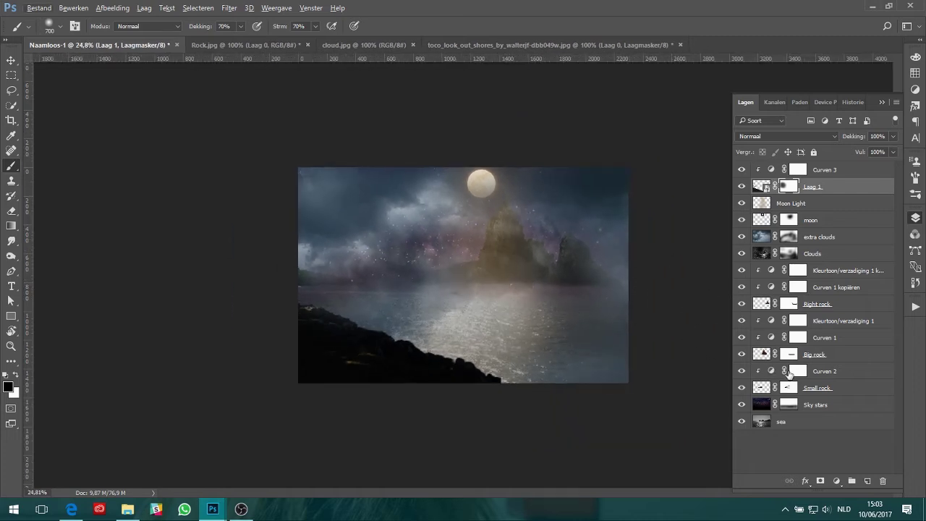
click(789, 354)
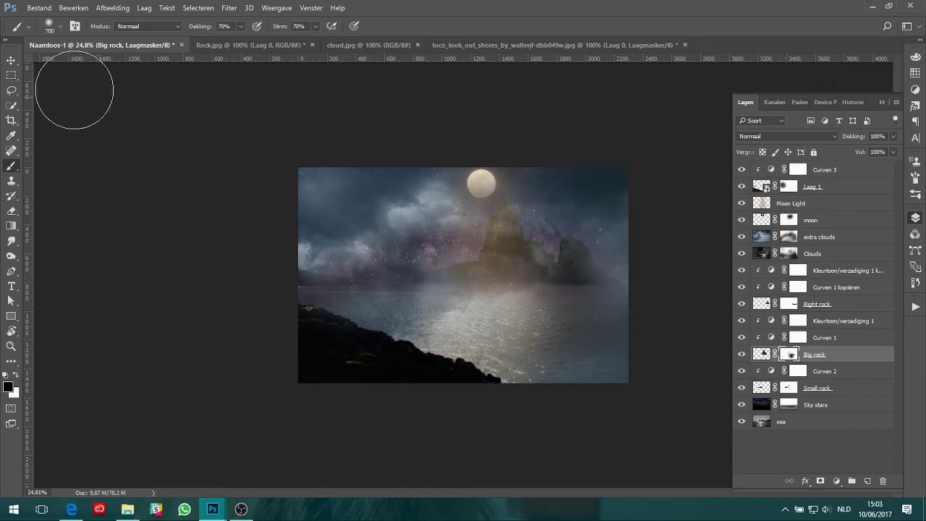
- Reveal brighter clouds across the sky toward the moon with a 54% opacity brush
click(10, 60)
click(827, 455)
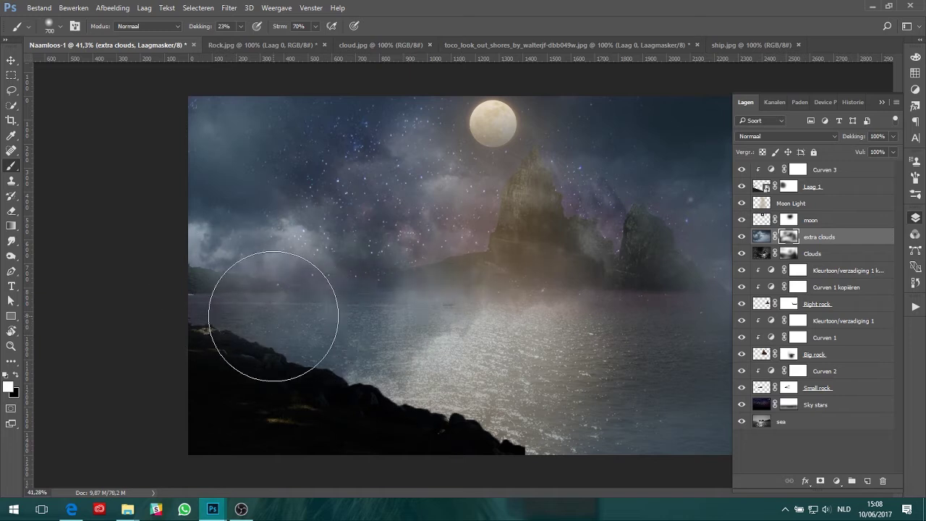
mouse_move(269, 137)
mouse_down()
mouse_move(479, 114)
mouse_move(439, 116)
mouse_up()
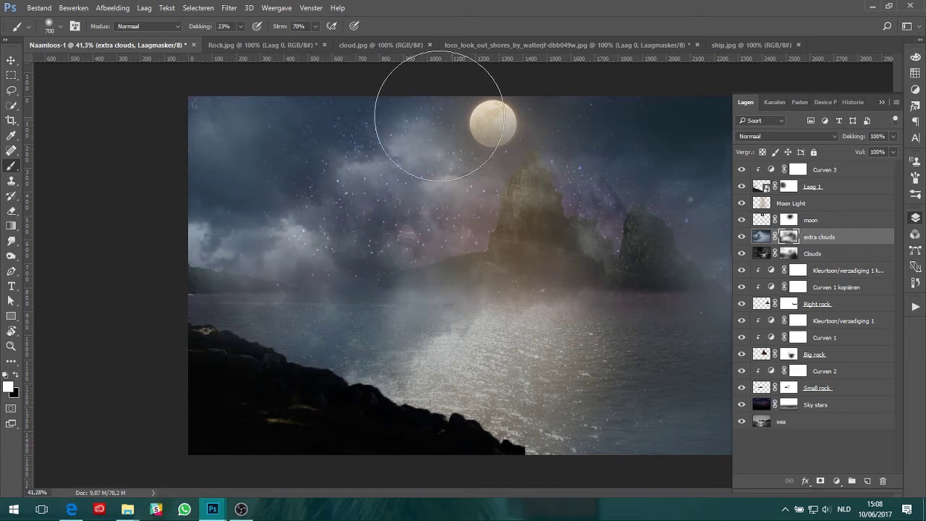
click(257, 40)
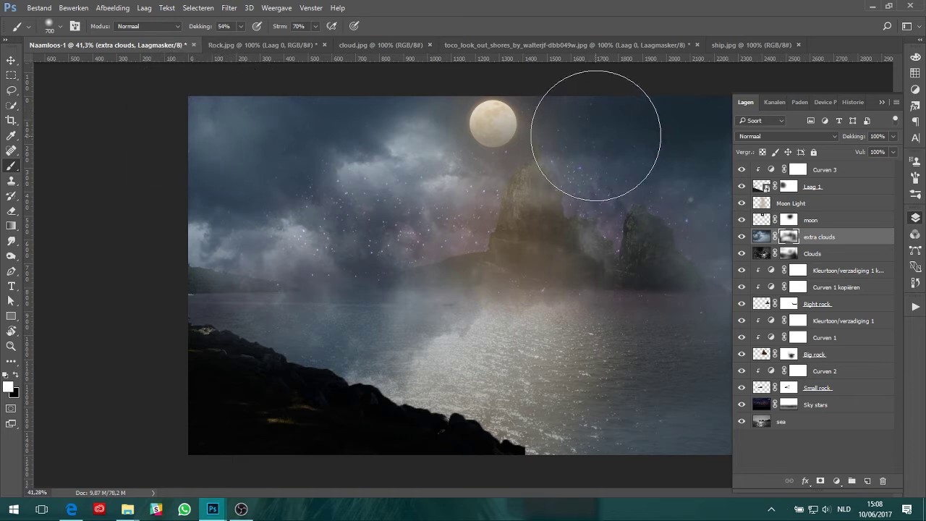
- Spread bright fog over the big rock and paint extra clouds over the left sea
mouse_move(682, 175)
mouse_down()
mouse_move(553, 215)
mouse_move(335, 231)
mouse_move(583, 217)
mouse_move(351, 186)
mouse_move(304, 217)
mouse_up()
key(x)
key(x)
scroll(496, 175, down, 1)
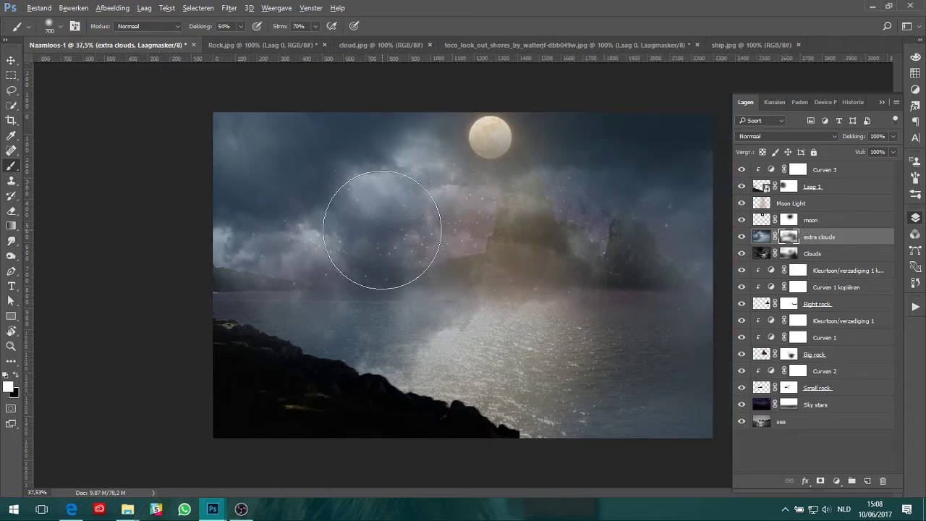
scroll(465, 300, up, 2)
mouse_move(390, 324)
mouse_down()
mouse_move(202, 320)
mouse_move(416, 331)
mouse_move(359, 275)
mouse_up()
key(x)
key(x)
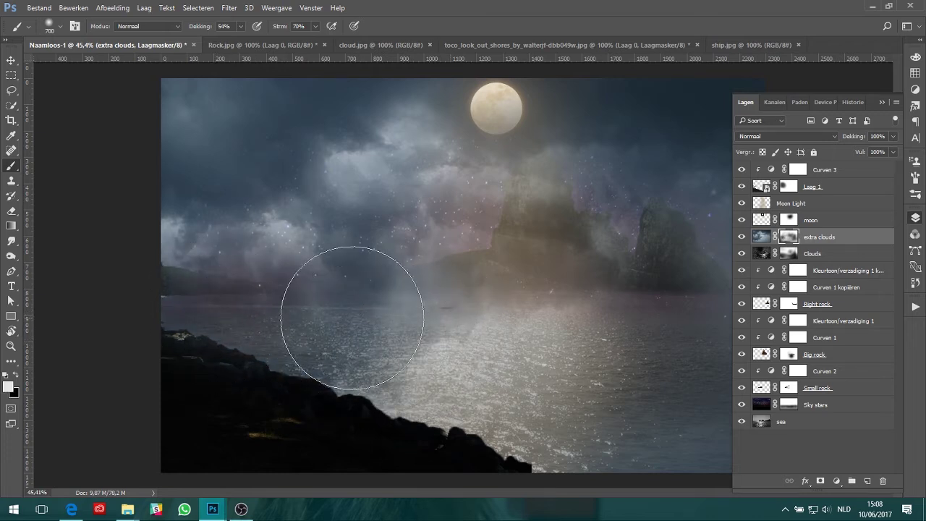
- Drag the selected ship from ship.jpg into the Naamloos-1 seascape
click(11, 60)
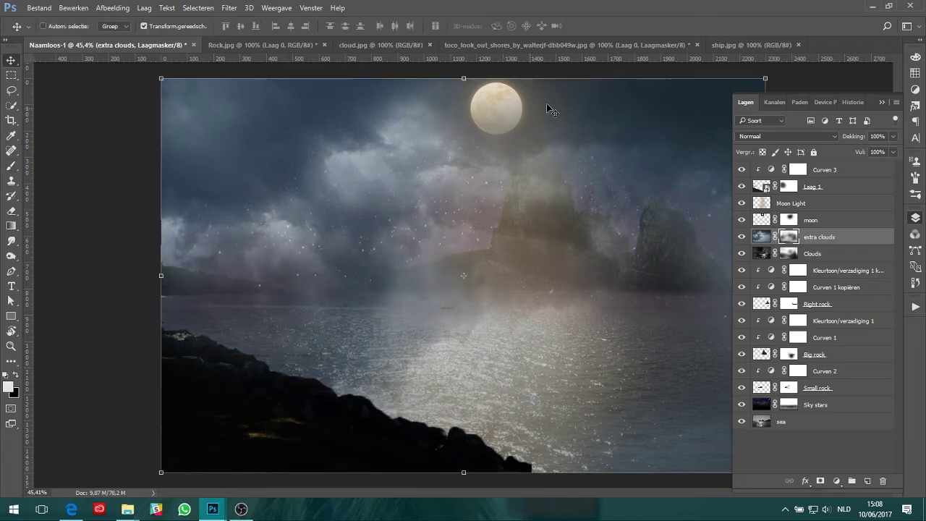
click(751, 45)
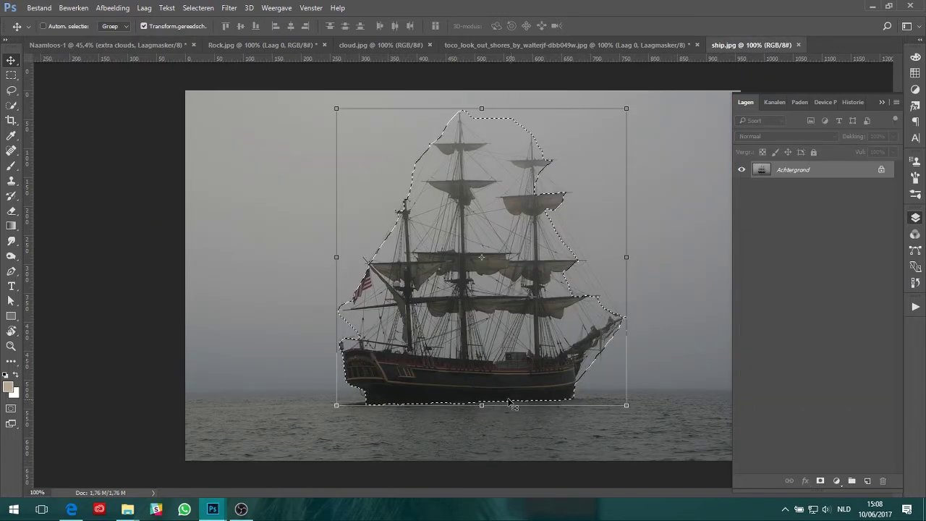
mouse_move(464, 332)
mouse_down()
mouse_move(138, 127)
mouse_move(370, 305)
mouse_up()
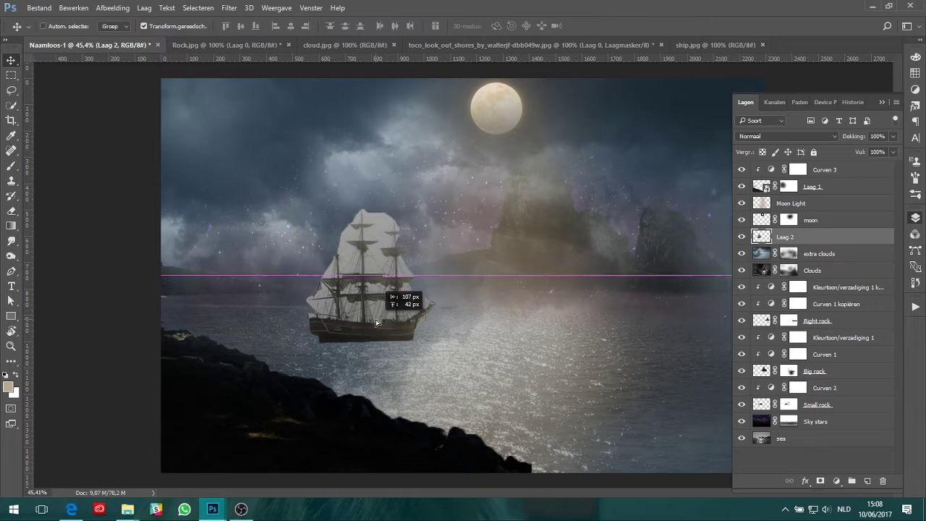
- Try rotating and skewing the ship, then cancel those changes
key(ctrl+t)
drag(447, 207, 436, 193)
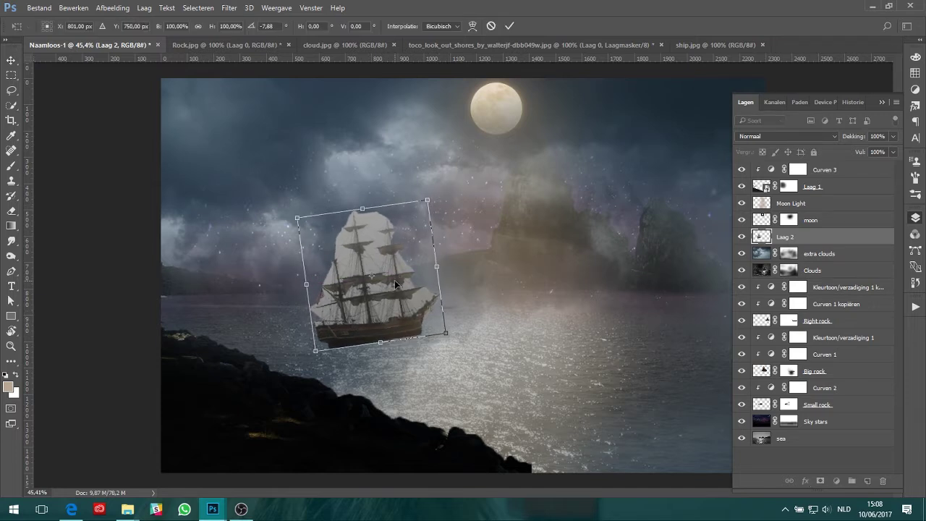
right_click(395, 284)
click(314, 244)
drag(368, 210, 387, 209)
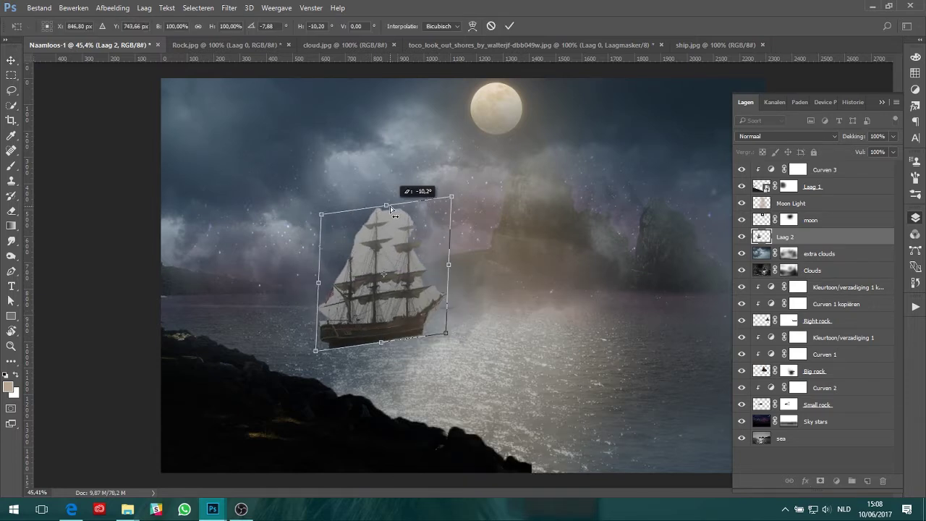
drag(321, 290, 327, 266)
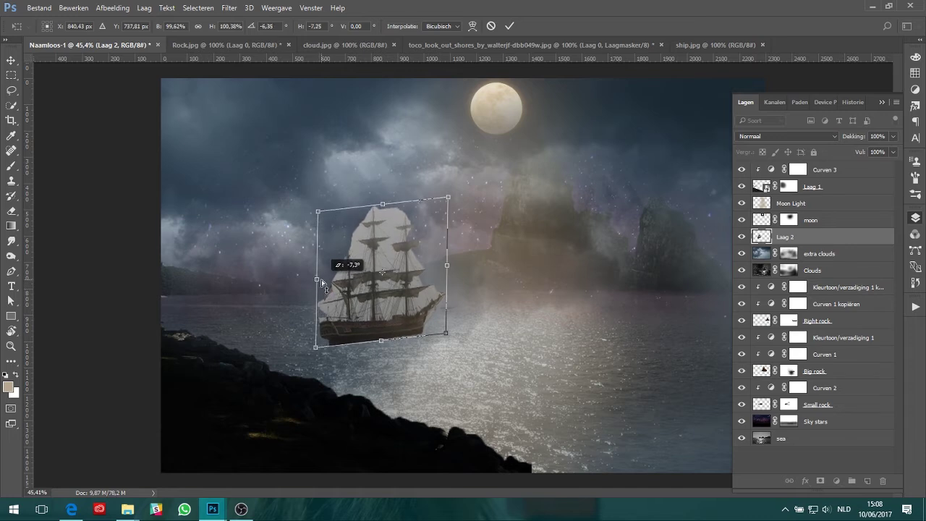
key(Escape)
- Resize and place the ship left of the big rock, blend it in Bedekken mode, and commit
drag(436, 207, 455, 198)
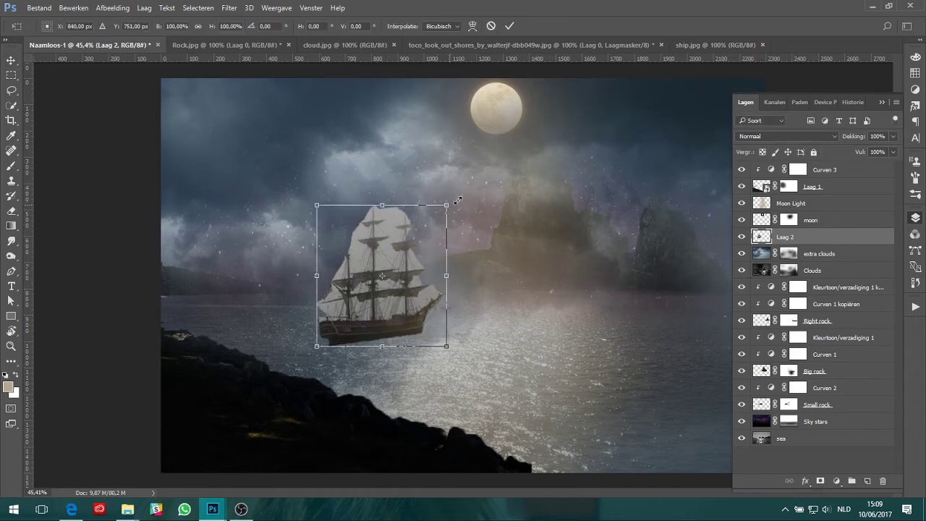
drag(397, 305, 376, 292)
drag(434, 183, 423, 196)
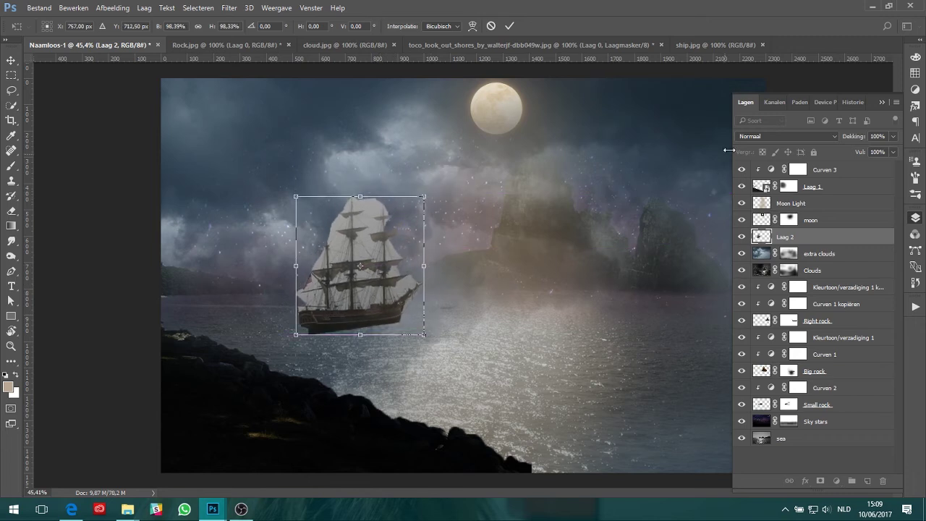
click(786, 136)
click(756, 248)
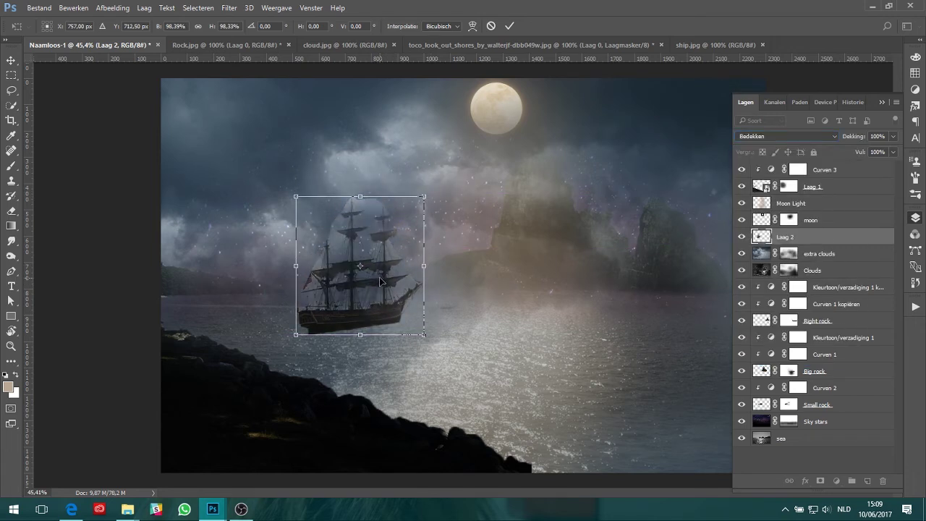
click(509, 26)
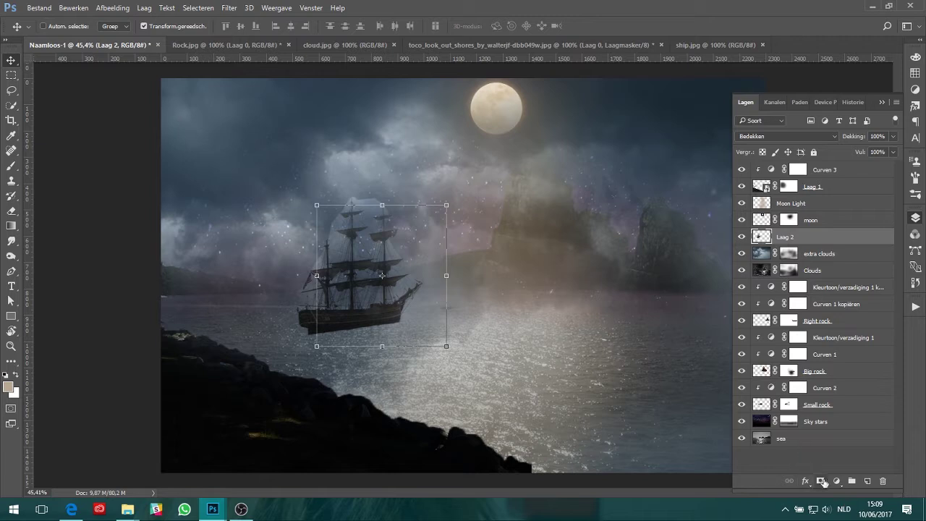
- Add a mask to Laag 2 and paint black to hide the pale backdrop around the masts
click(821, 481)
key(b)
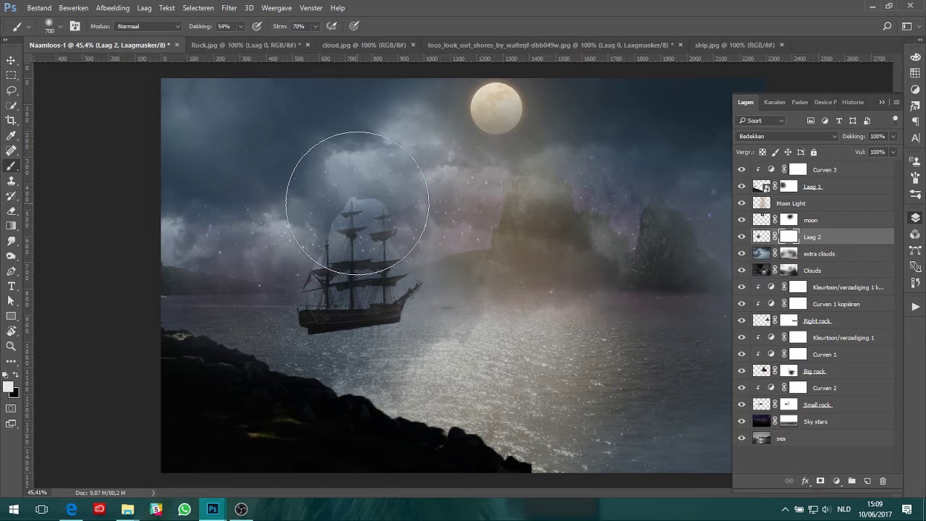
key(x)
drag(359, 186, 361, 231)
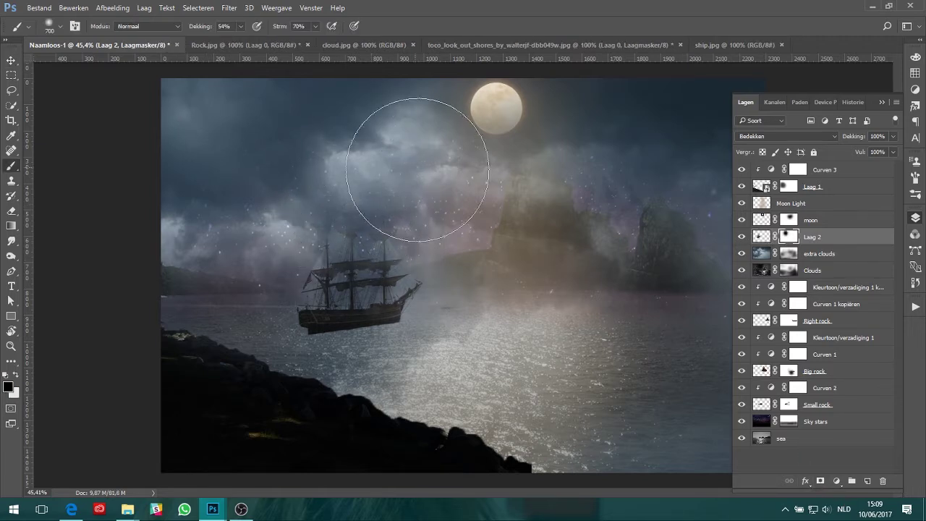
- Raise the brush opacity and adjust the brush size and hardness
key(x)
scroll(428, 200, up, 5)
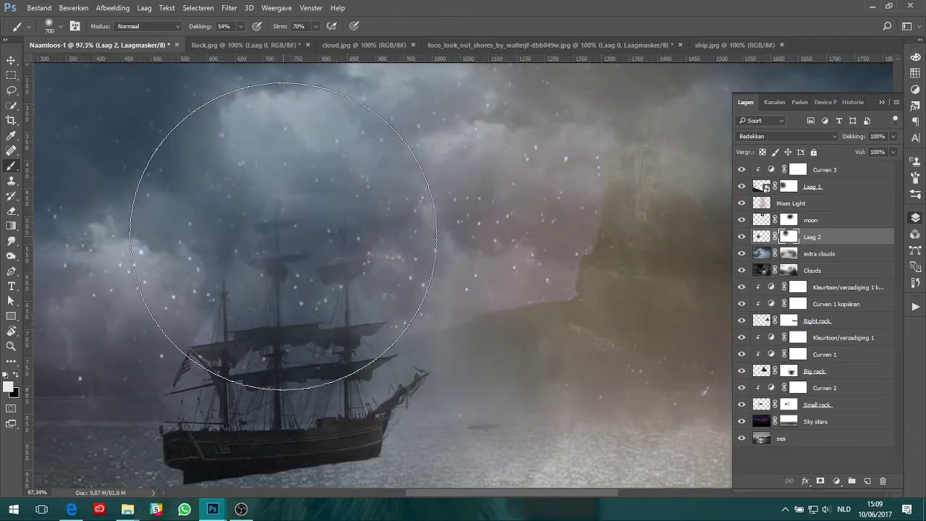
drag(245, 30, 247, 43)
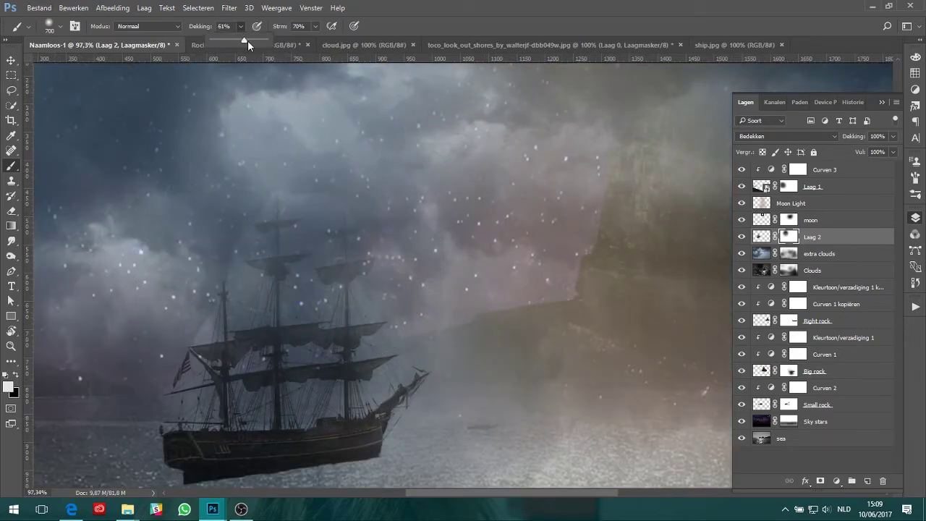
click(50, 27)
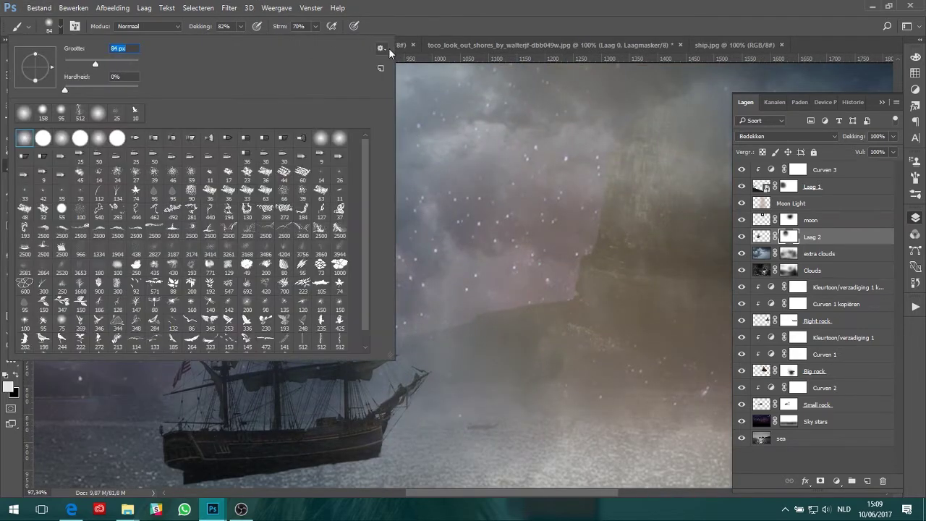
key(Return)
key(x)
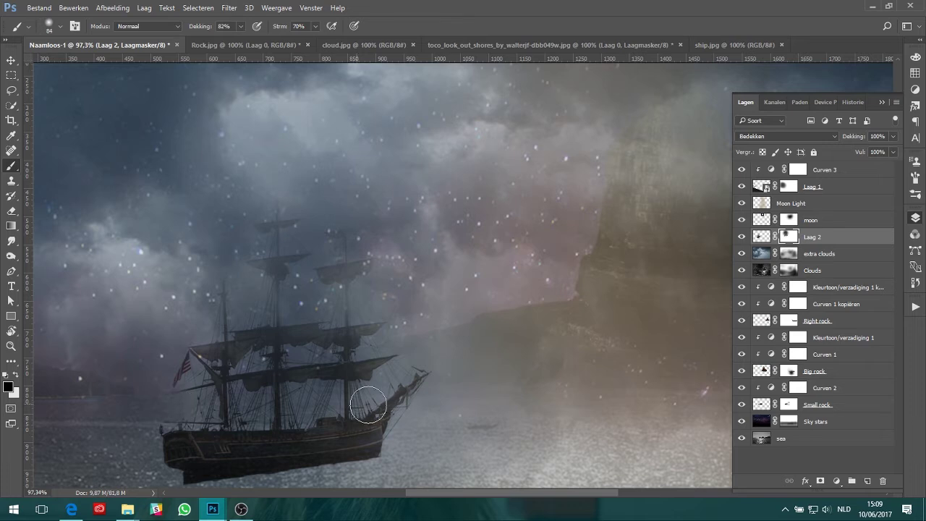
- Paint black over the ship's bowsprit tip to fade it into the haze
mouse_move(419, 378)
mouse_down()
mouse_move(397, 429)
mouse_move(389, 367)
mouse_up()
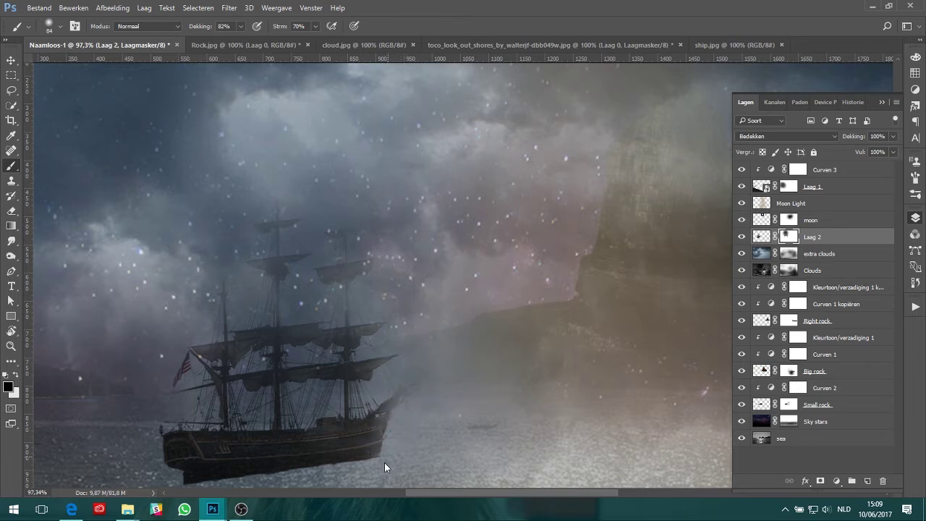
key(x)
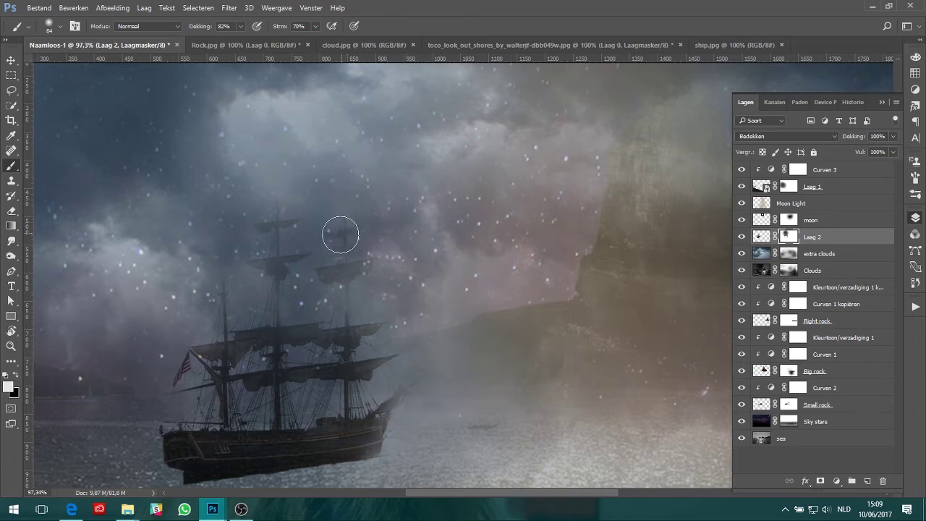
key(x)
key(x)
key(x)
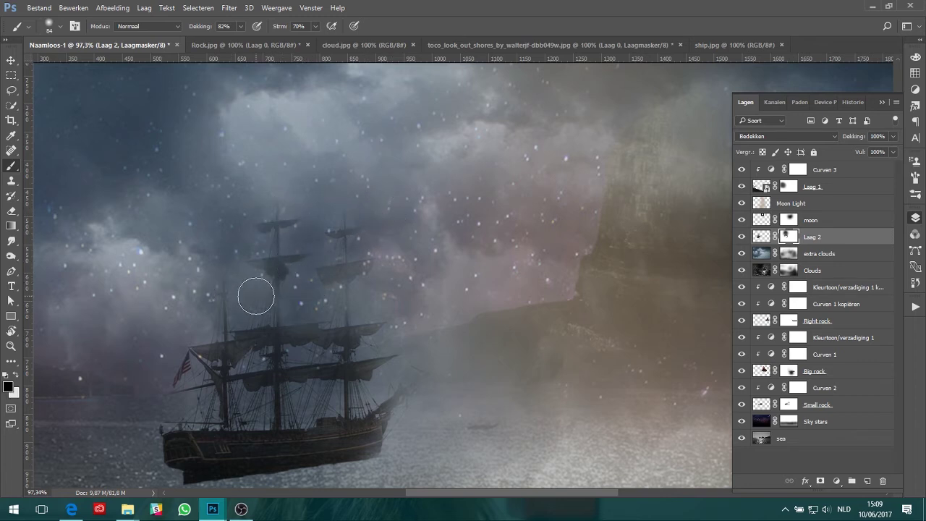
key(x)
scroll(290, 253, down, 2)
scroll(309, 233, down, 1)
key(x)
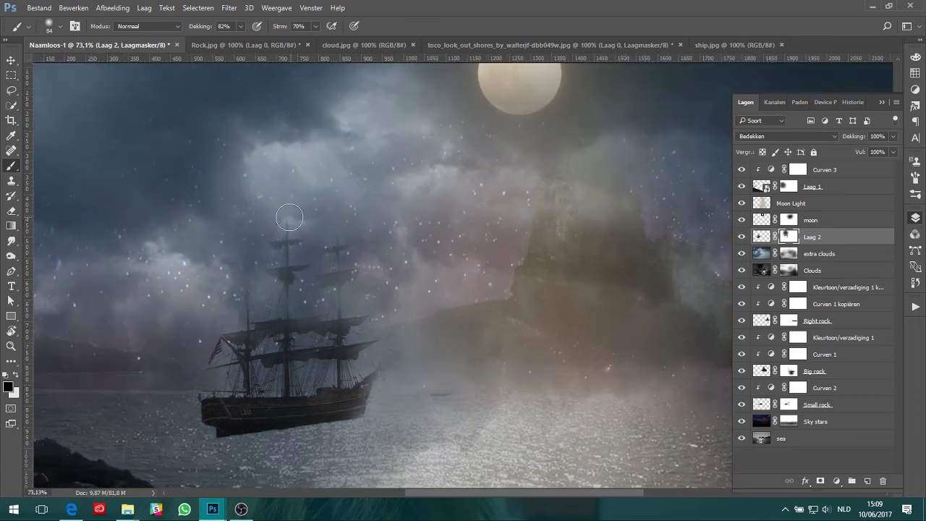
scroll(405, 296, down, 1)
scroll(401, 311, down, 1)
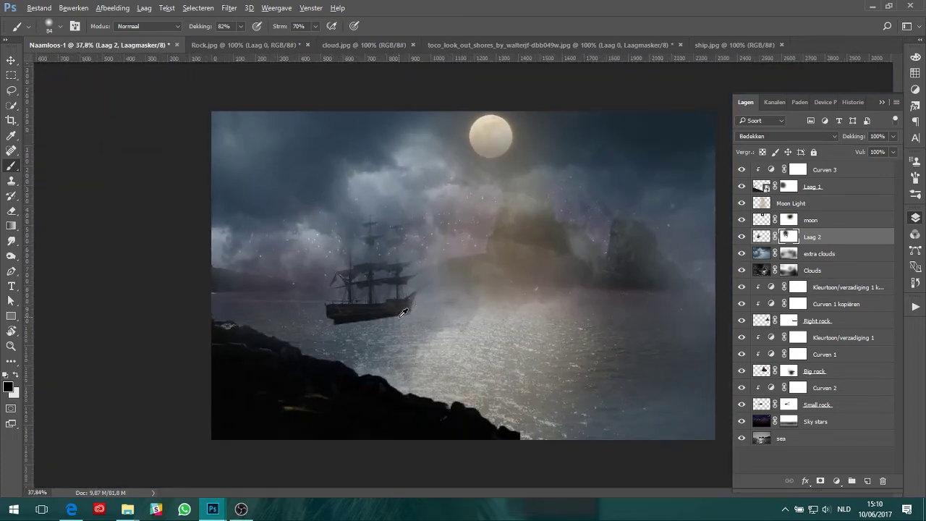
scroll(399, 317, up, 2)
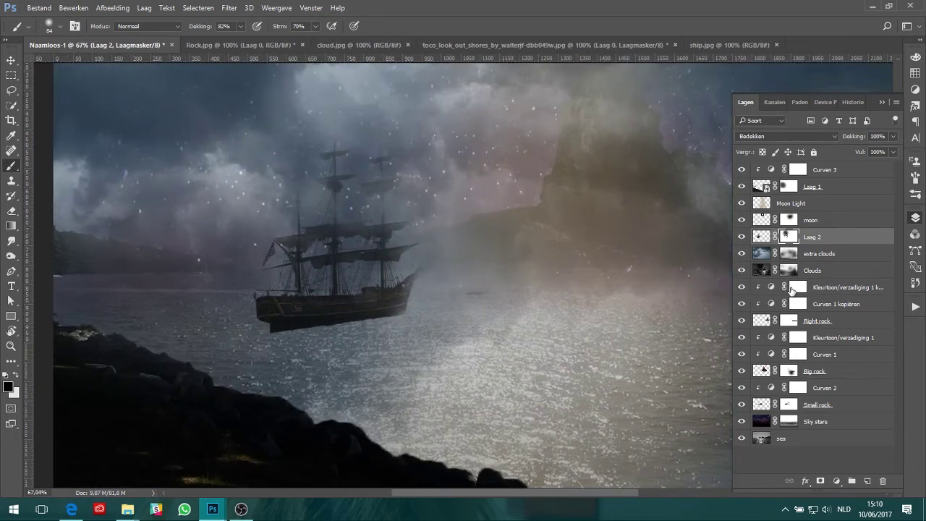
- Use the Burn tool on Laag 2's pixels to darken the ship's bow
click(761, 236)
right_click(11, 256)
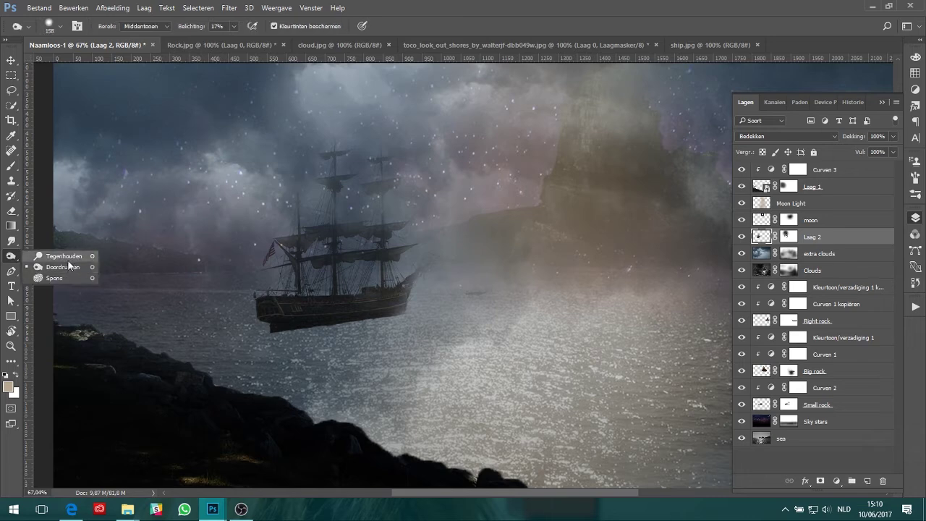
click(55, 257)
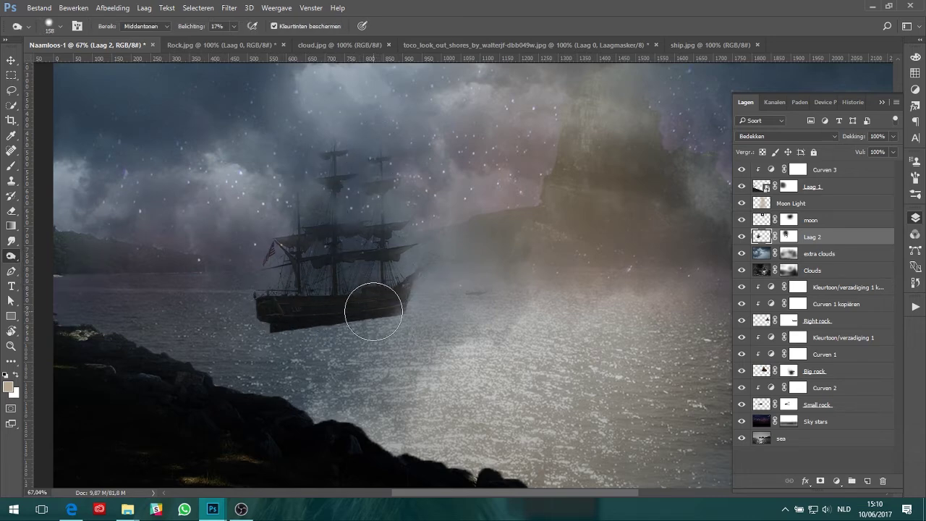
scroll(373, 309, up, 1)
scroll(373, 309, up, 5)
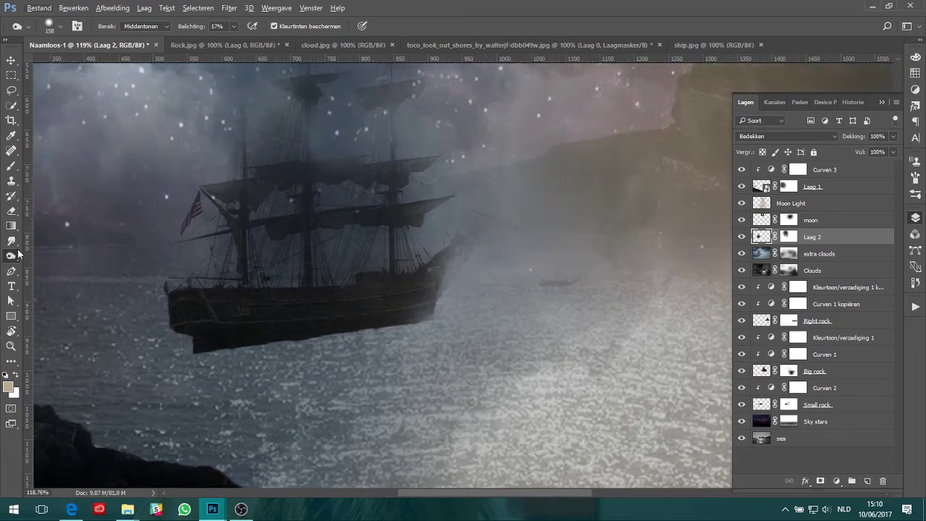
right_click(11, 256)
click(54, 273)
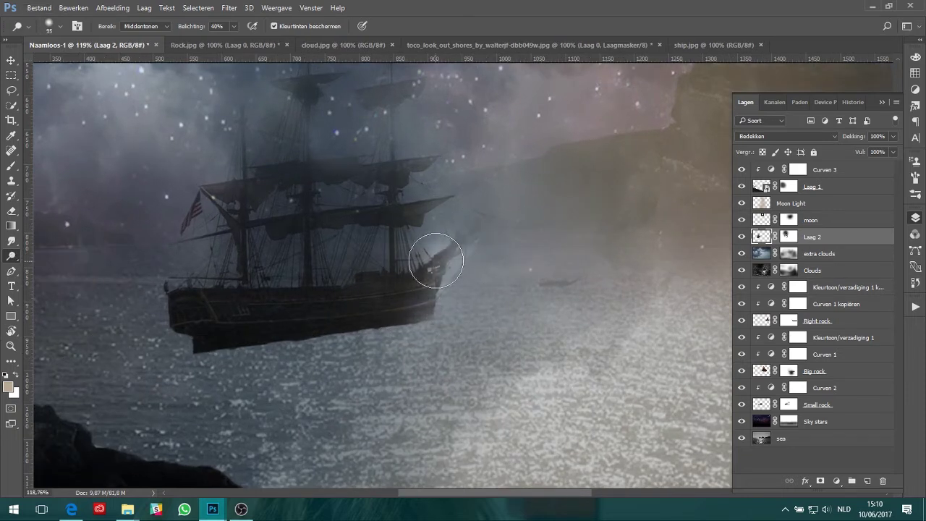
drag(436, 262, 459, 277)
key(x)
- Mask out the bright bow glow, then burn the misty glow around the bow
click(788, 237)
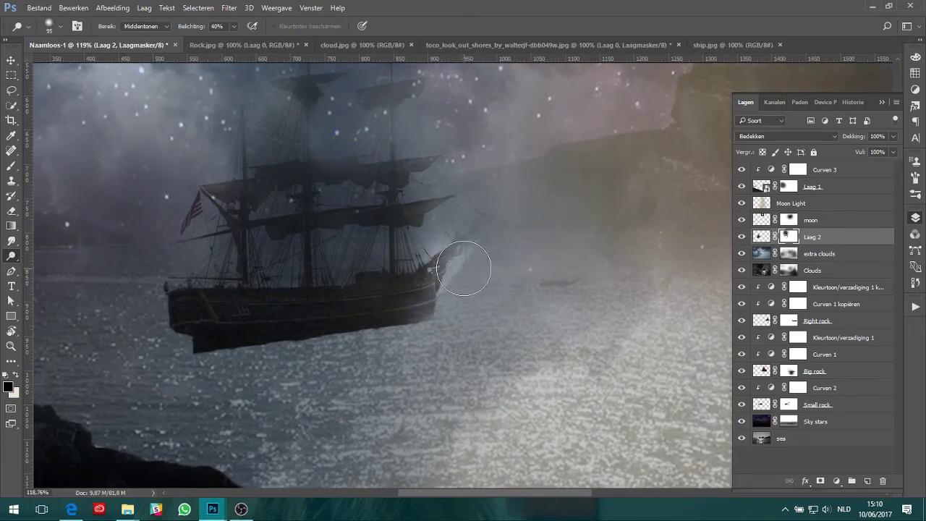
key(x)
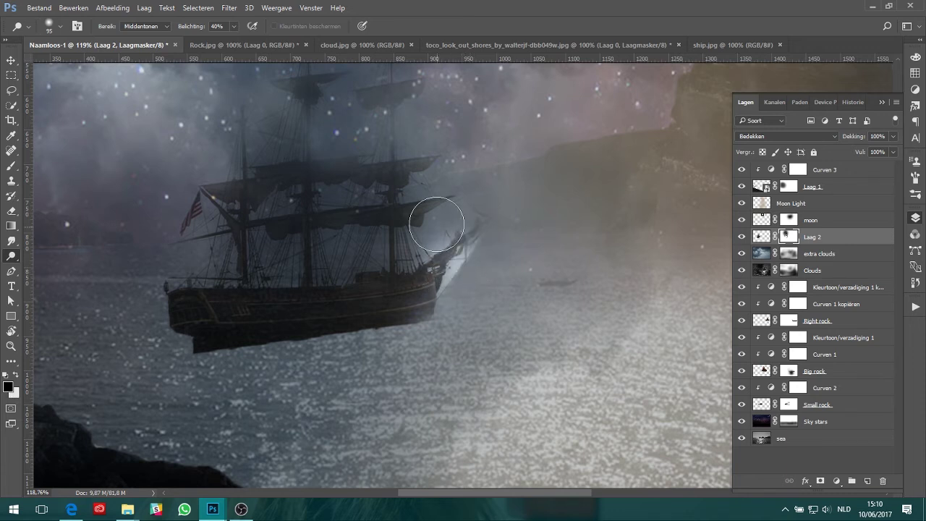
drag(491, 285, 491, 284)
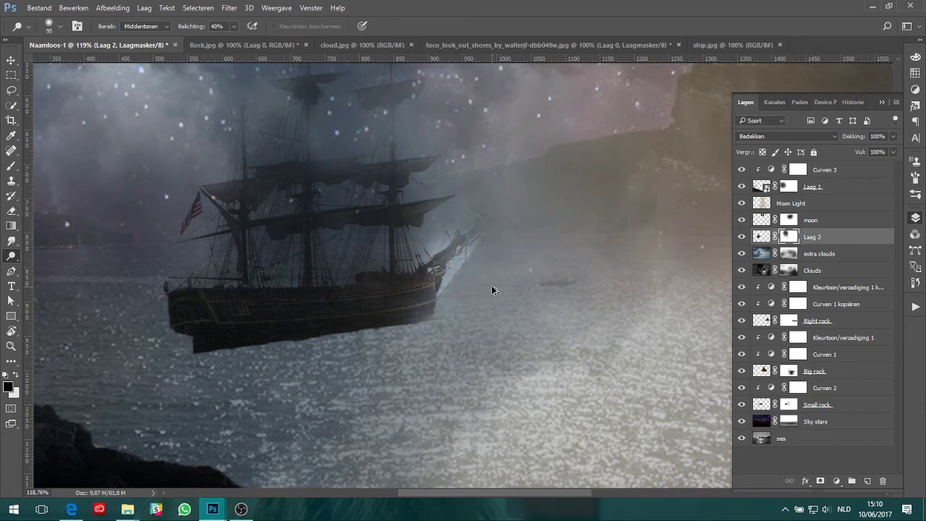
scroll(490, 285, down, 2)
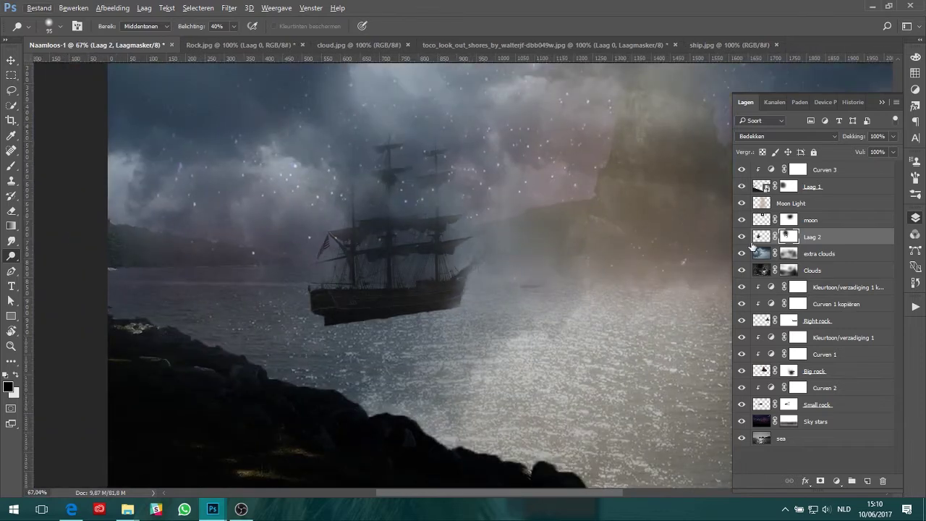
key(ctrl+2)
drag(525, 303, 452, 293)
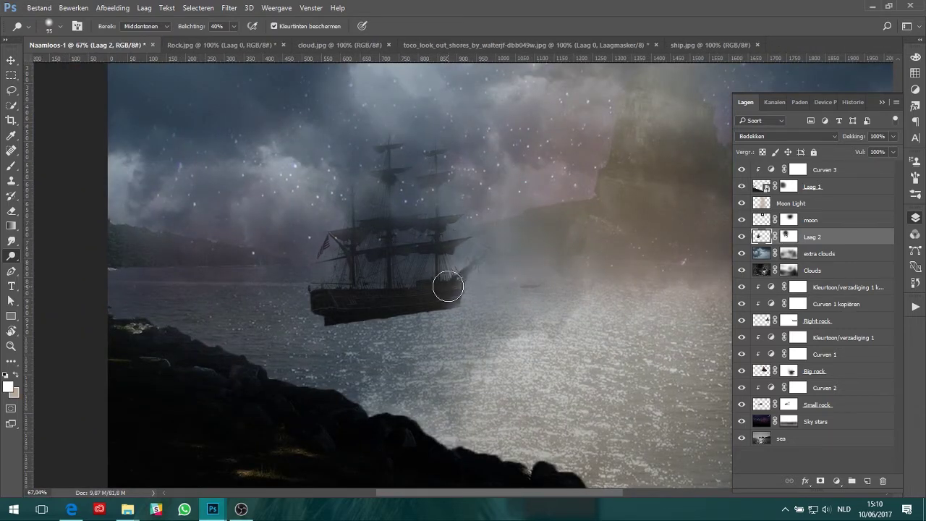
scroll(495, 248, down, 2)
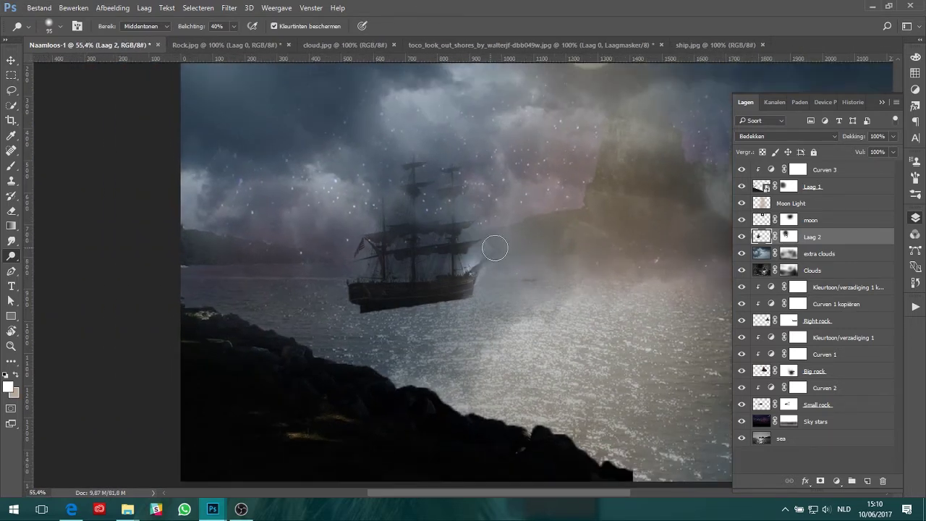
scroll(455, 271, down, 2)
- Move the ship 54 px right and 27 px down
right_click(11, 255)
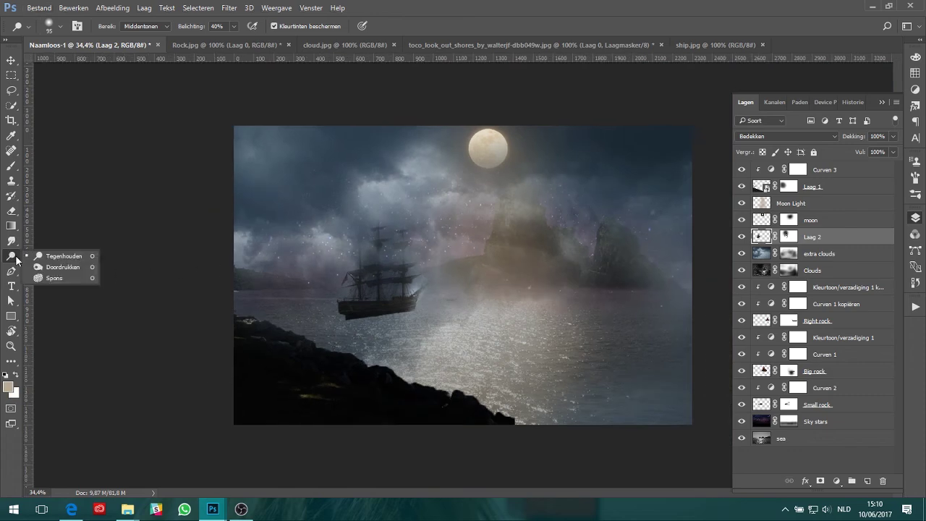
click(54, 265)
scroll(582, 269, up, 1)
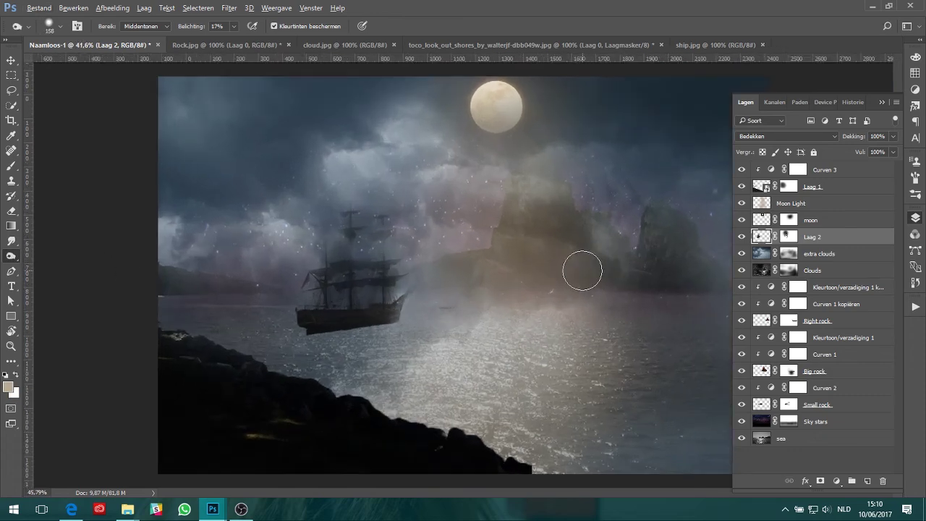
scroll(582, 270, up, 1)
scroll(582, 269, up, 1)
key(v)
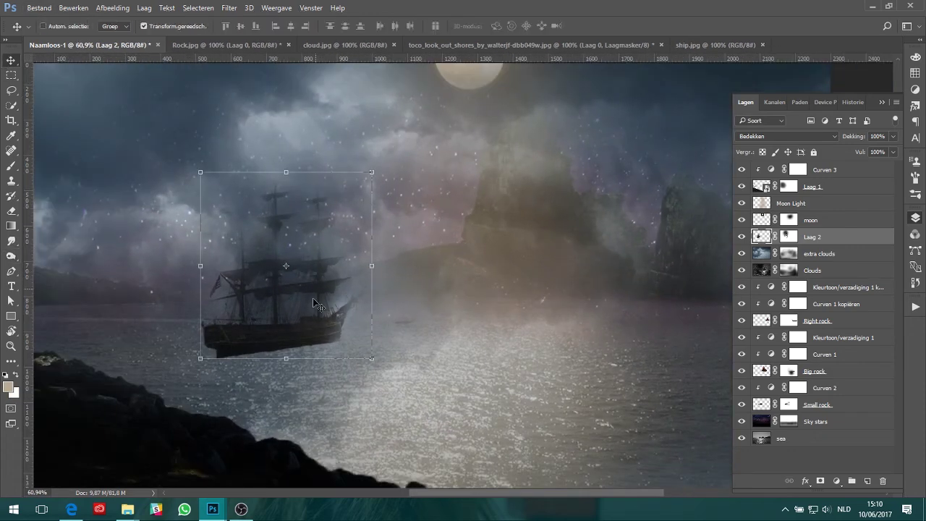
drag(285, 332, 325, 351)
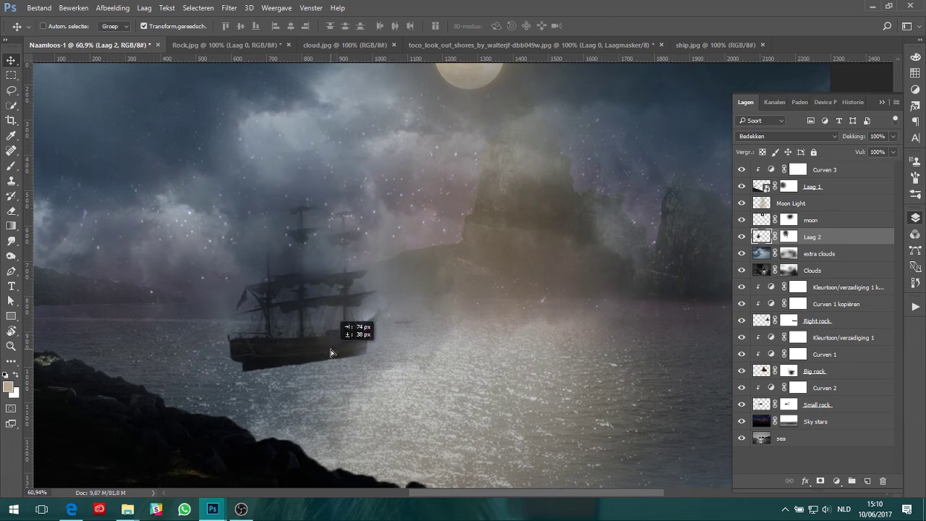
scroll(441, 375, down, 1)
scroll(449, 371, down, 1)
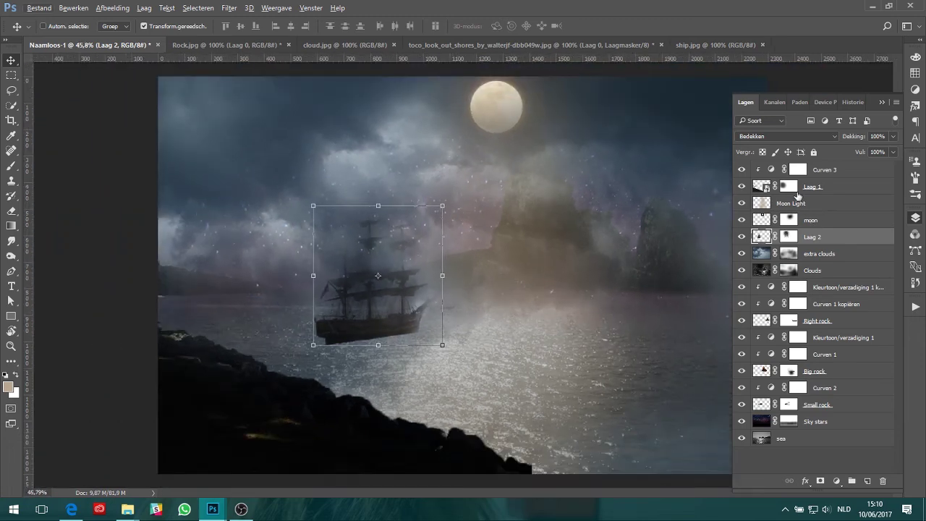
- On the extra clouds mask, paint out haze near and right of the ship with a 275 px brush
click(788, 253)
scroll(424, 288, up, 1)
key(b)
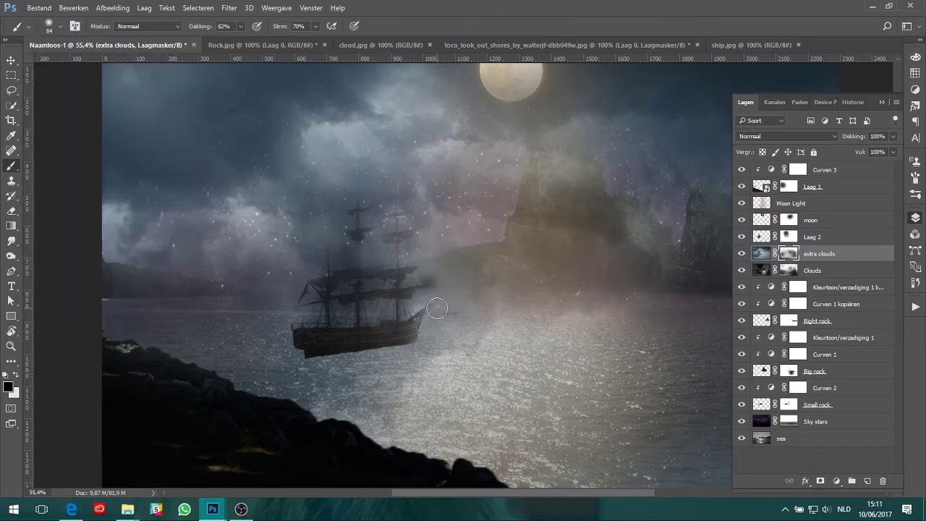
right_click(126, 64)
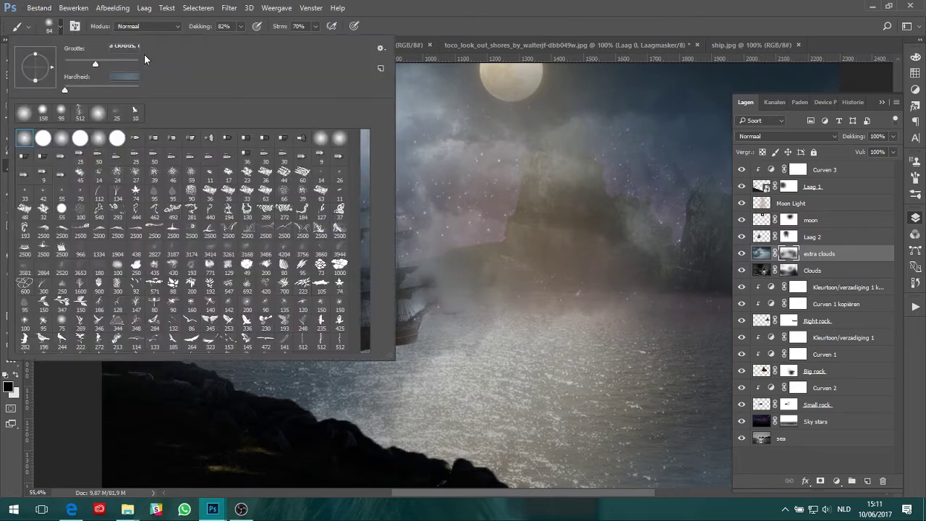
text(275)
key(Return)
mouse_move(413, 268)
mouse_down()
mouse_move(419, 273)
mouse_move(408, 284)
mouse_move(458, 269)
mouse_move(446, 327)
mouse_up()
key(v)
key(b)
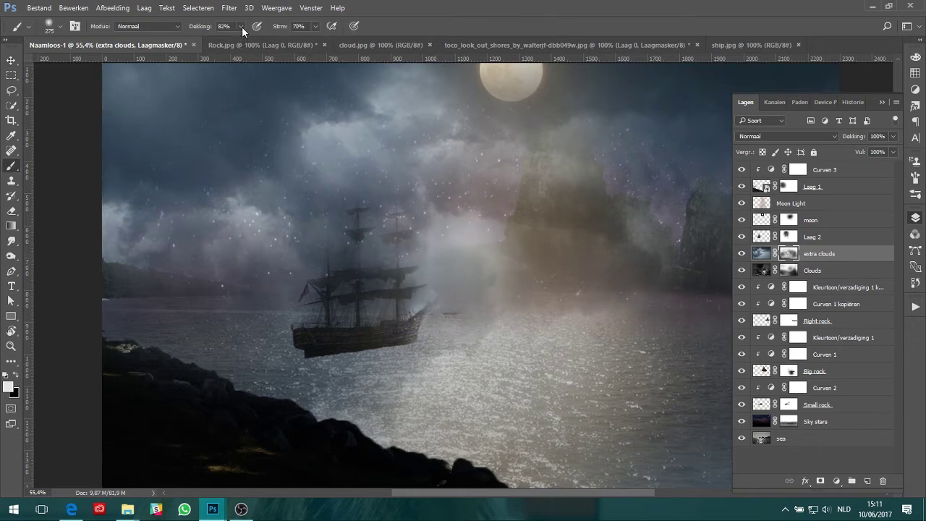
key(x)
mouse_move(472, 305)
mouse_down()
mouse_move(473, 262)
mouse_move(477, 274)
mouse_move(457, 313)
mouse_move(470, 289)
mouse_move(467, 325)
mouse_move(459, 306)
mouse_move(450, 319)
mouse_up()
- Softly paint haze back over the dark area right of the mast
key(x)
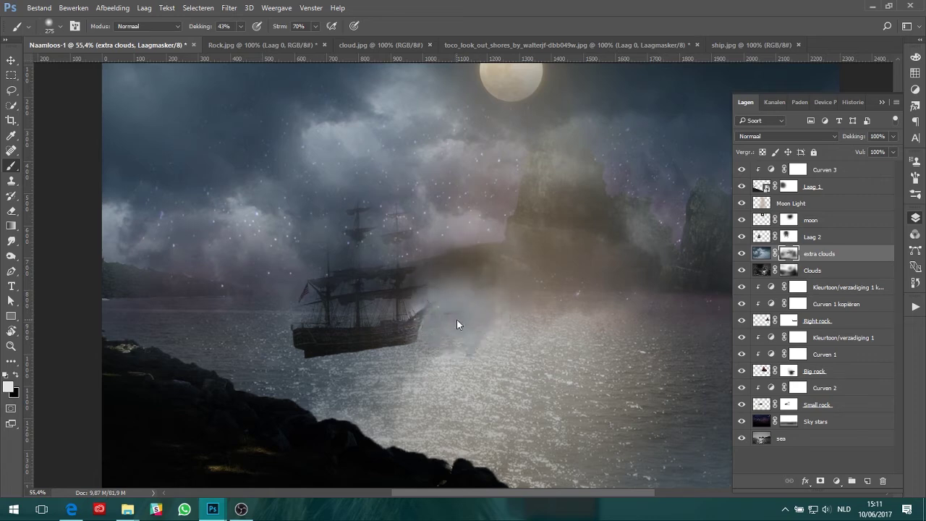
alt+scroll(463, 316, down, 5)
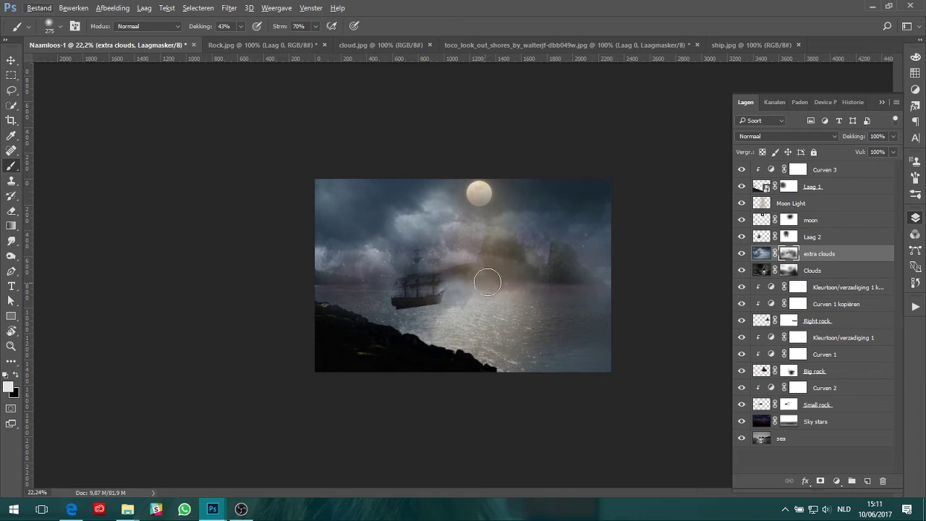
key(x)
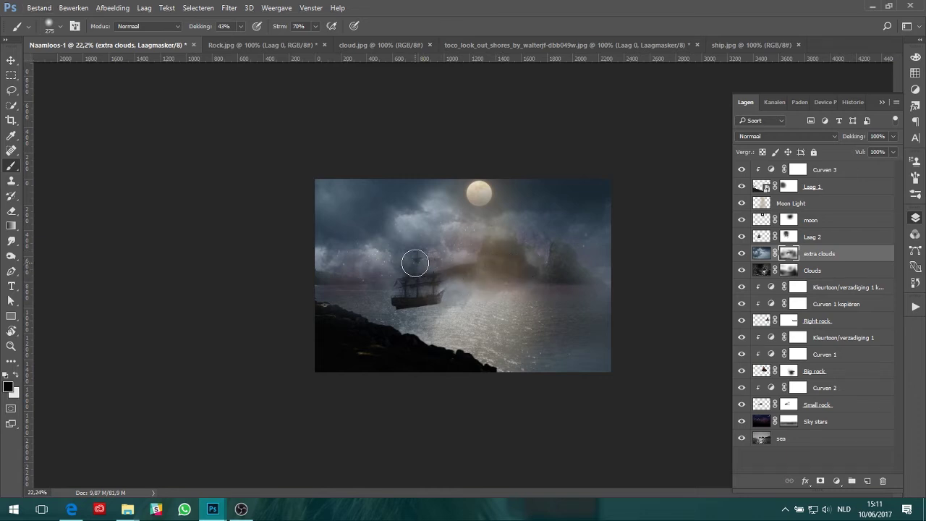
key(x)
drag(426, 261, 463, 251)
alt+scroll(460, 250, up, 1)
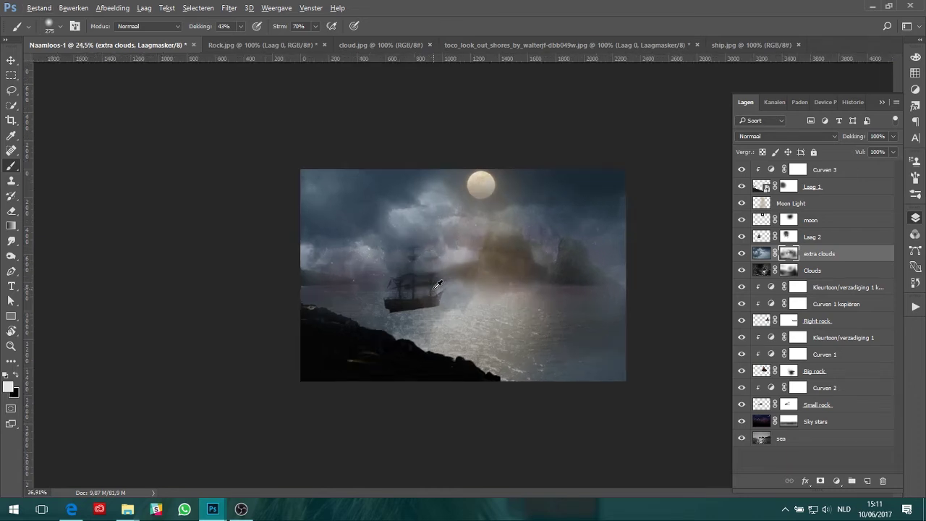
alt+scroll(461, 250, up, 2)
key(v)
alt+scroll(455, 290, up, 2)
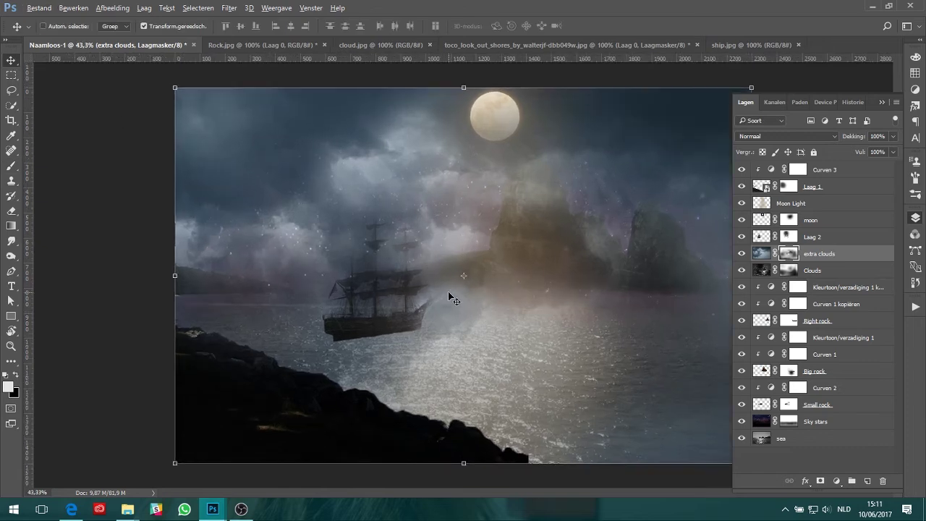
- Rename Laag 2 to Ship and add a Shadow Ship layer beneath it
click(812, 237)
text(hip)
key(Return)
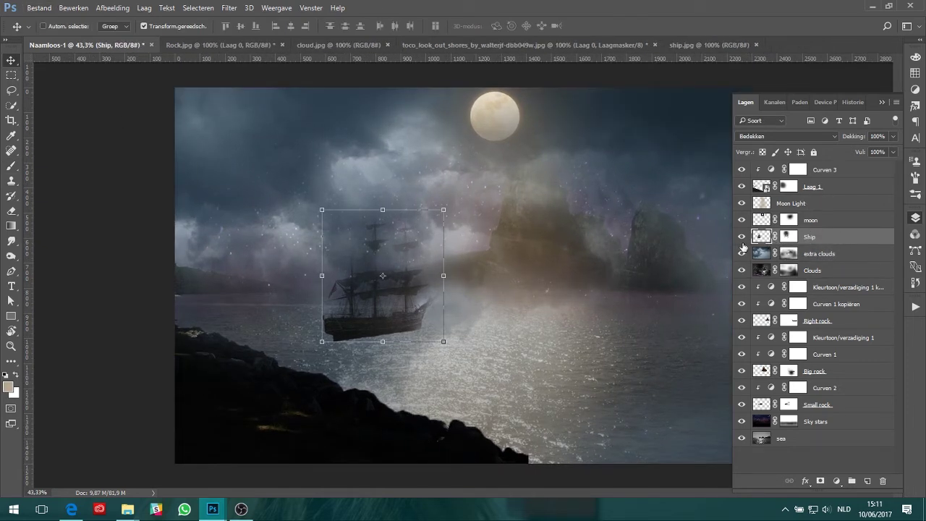
click(867, 480)
drag(844, 238, 820, 261)
text(Shadow Ship)
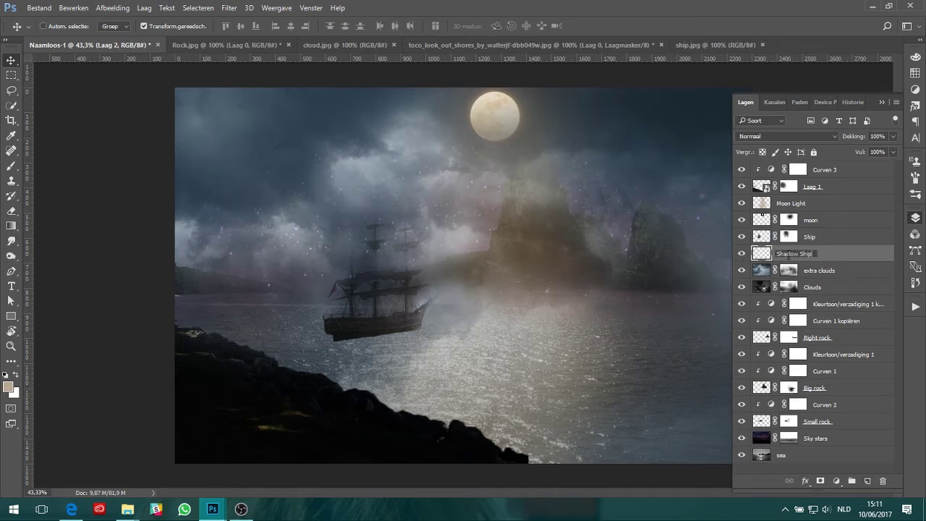
key(Return)
- Set the brush to paint black at 27% opacity
scroll(305, 347, up, 3)
key(b)
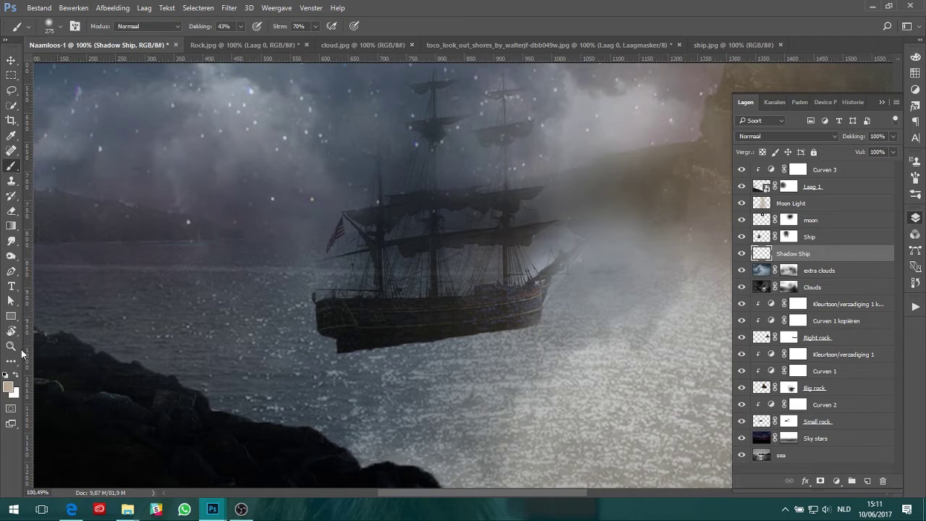
click(9, 387)
click(360, 436)
key(Return)
click(240, 27)
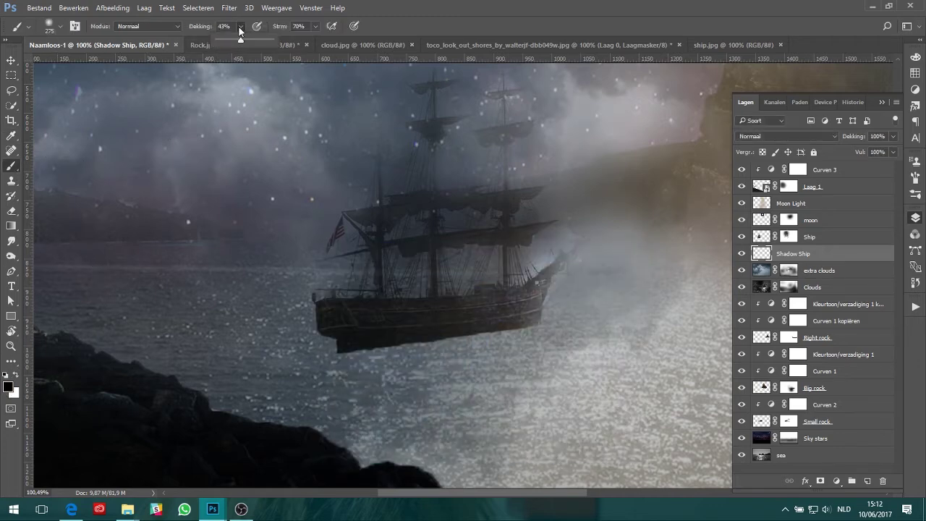
key(Tab)
click(296, 28)
text(21)
- With a soft 70 px brush, paint a dark shadow along the ship's hull bottom
right_click(122, 53)
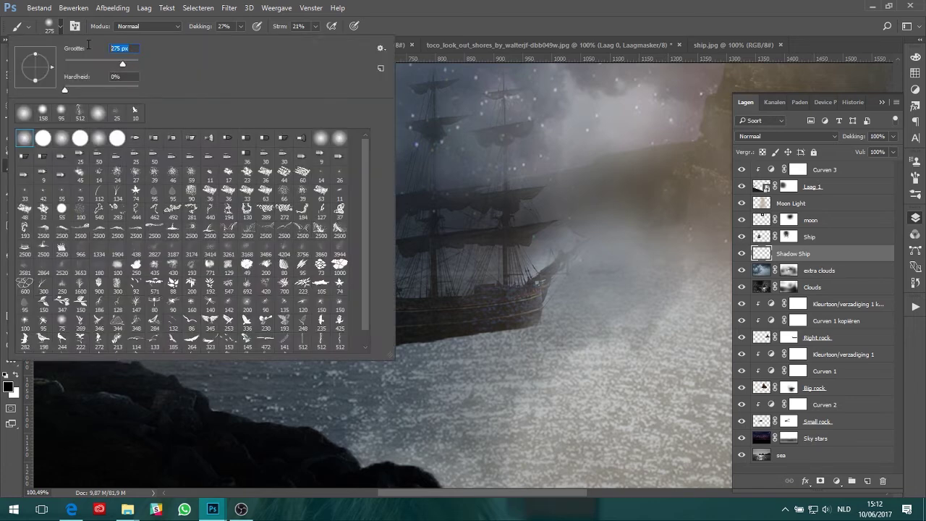
text(20)
key(Return)
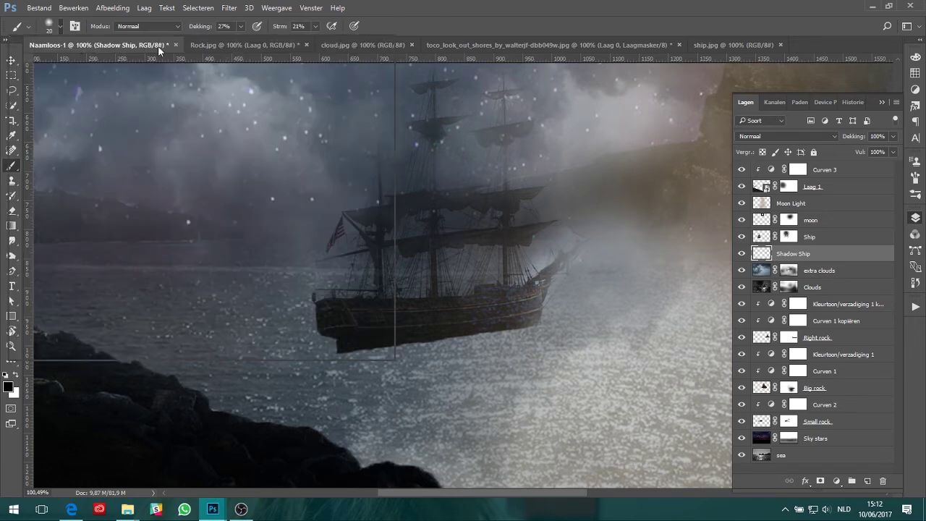
click(60, 26)
key(BackSpace)
key(Return)
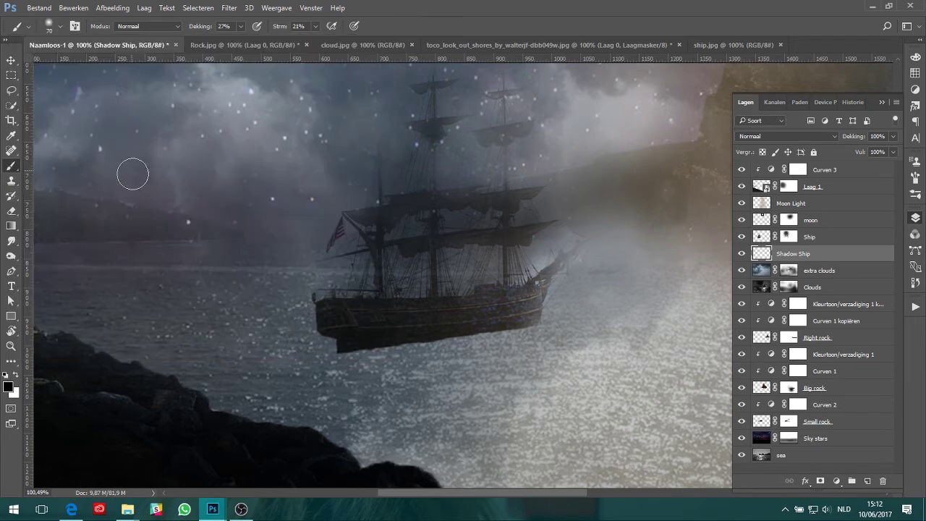
mouse_move(326, 345)
mouse_down()
mouse_move(523, 318)
mouse_move(454, 333)
mouse_move(537, 329)
mouse_up()
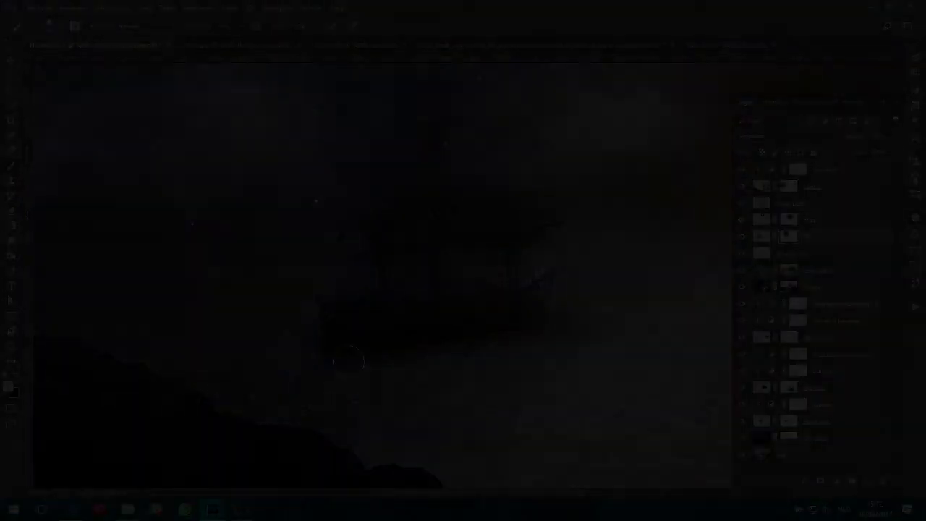
- Add a new layer named Mist at the top, above Curven 3
click(847, 173)
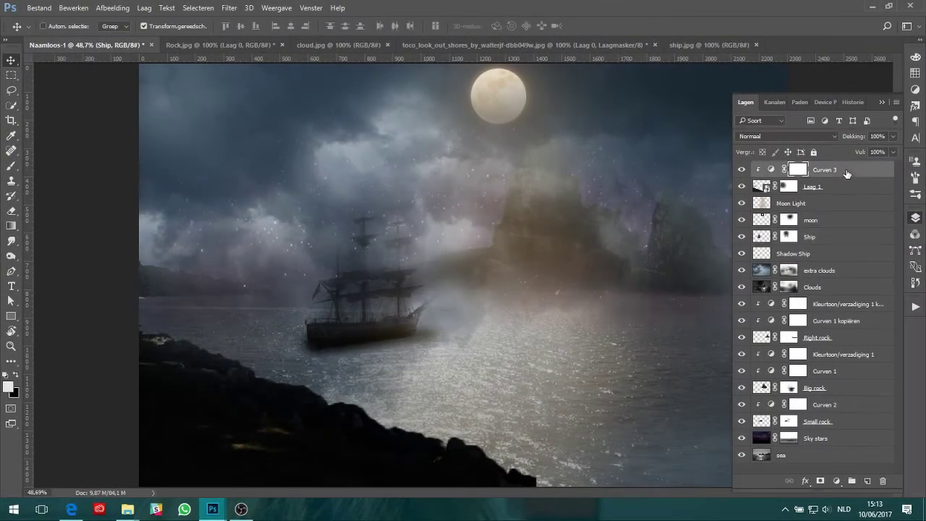
click(867, 478)
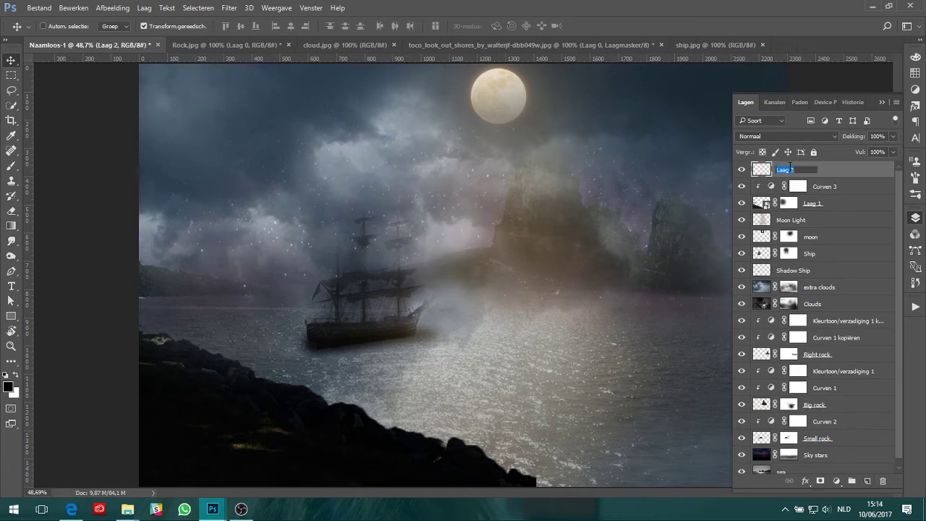
text(Mist)
key(Return)
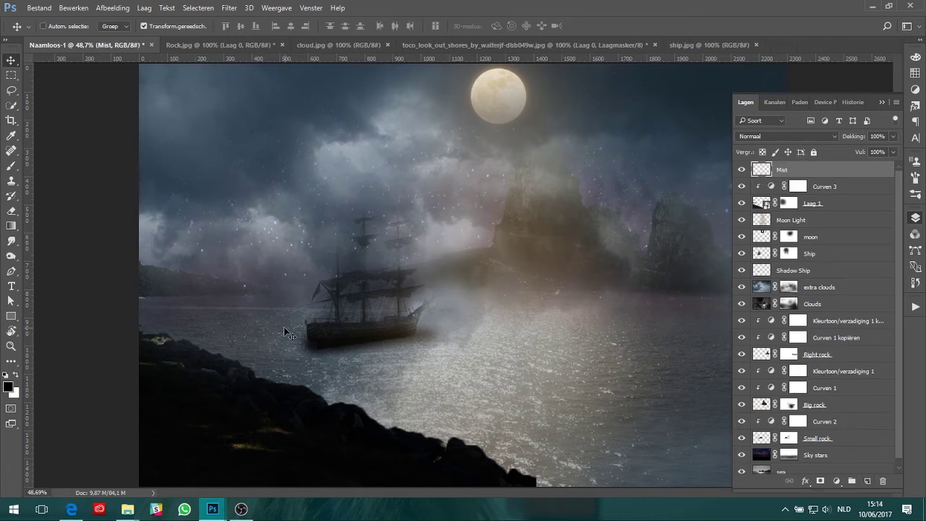
- Set up an 800 px soft brush at 50% flow
click(11, 166)
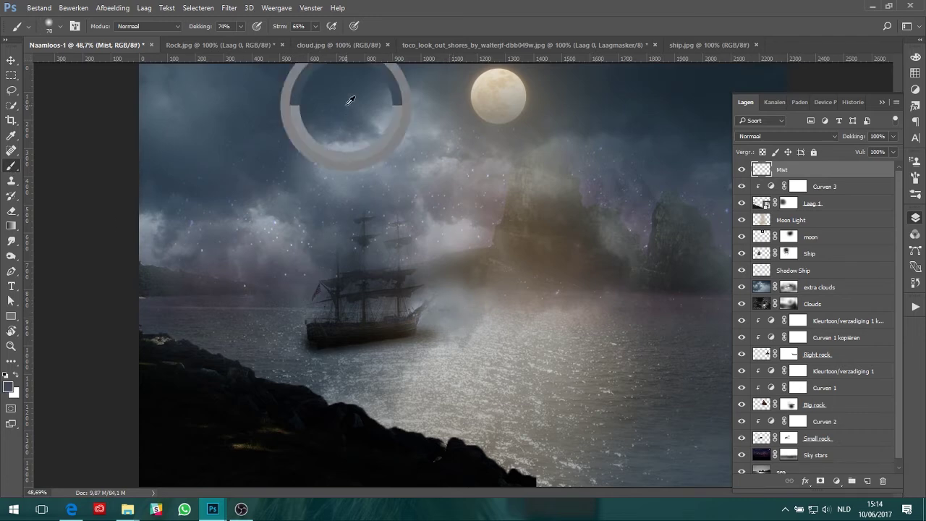
click(54, 26)
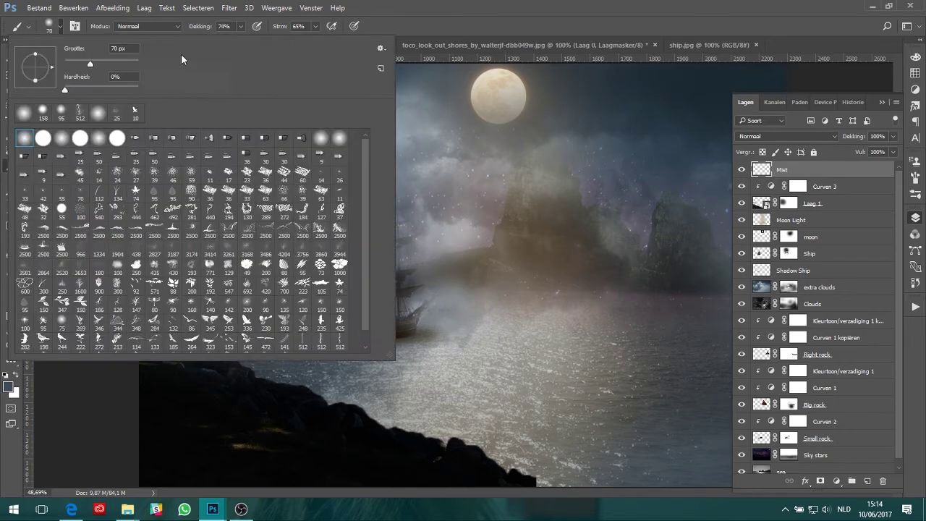
text(800)
key(Return)
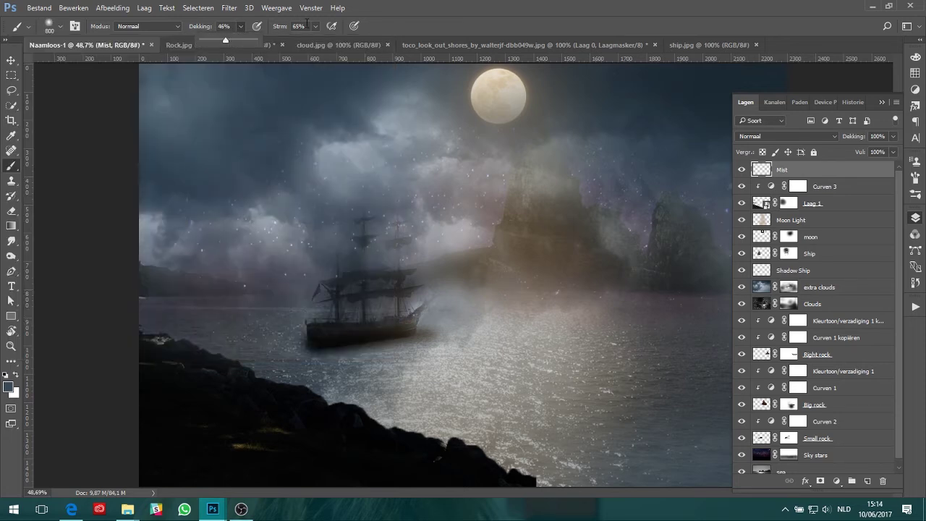
text(50)
- Paint soft grey mist over the foreground rocks and the water around the ship
click(216, 371)
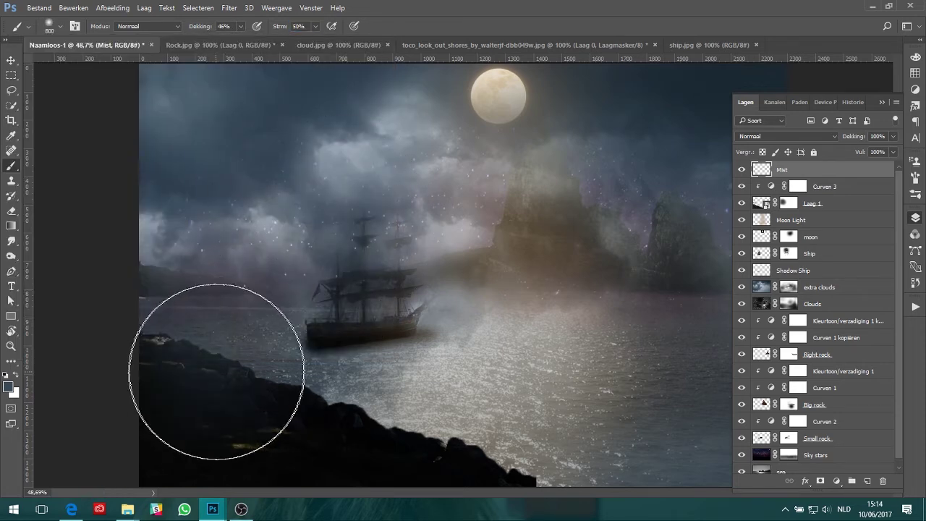
click(452, 365)
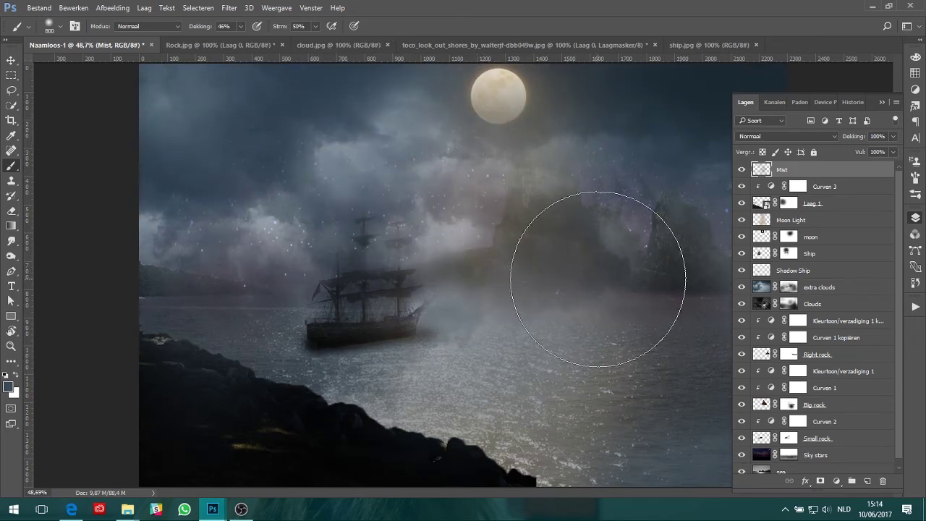
drag(597, 278, 372, 121)
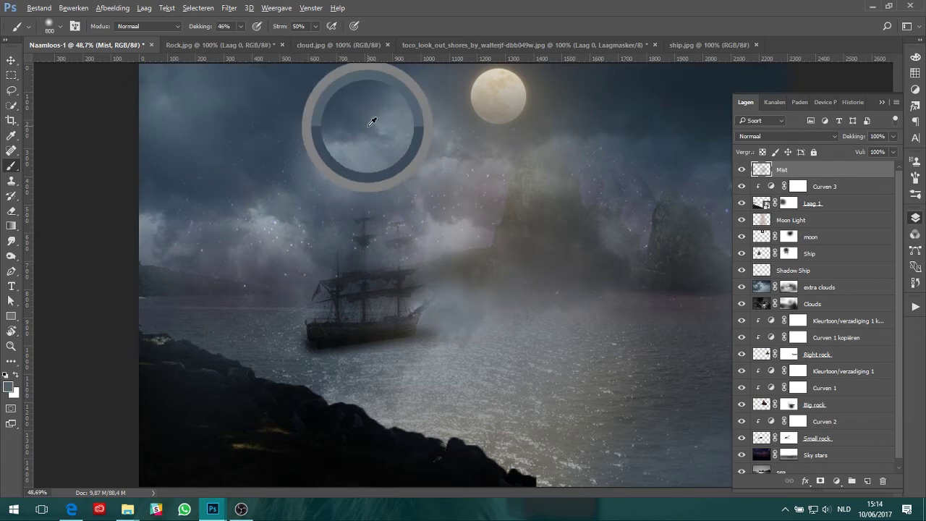
scroll(308, 246, down, 2)
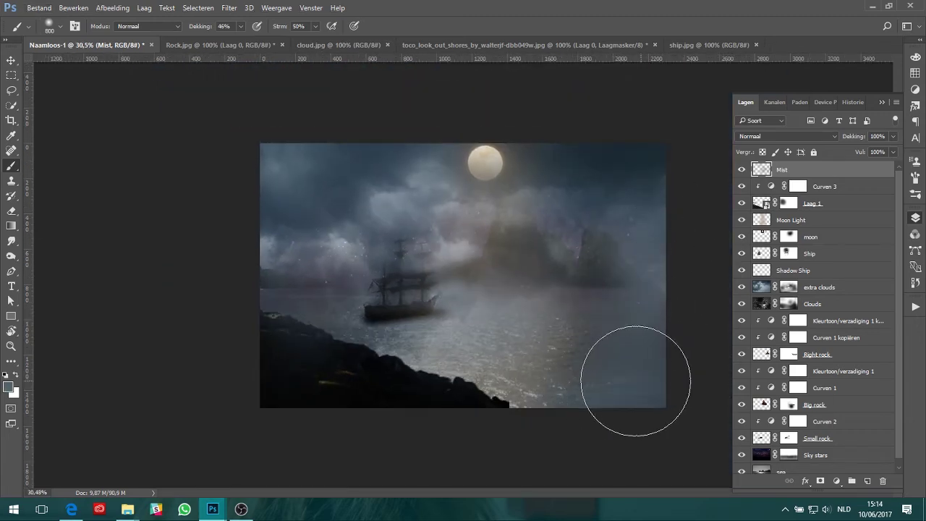
mouse_move(451, 403)
mouse_down()
mouse_move(320, 382)
mouse_move(393, 393)
mouse_up()
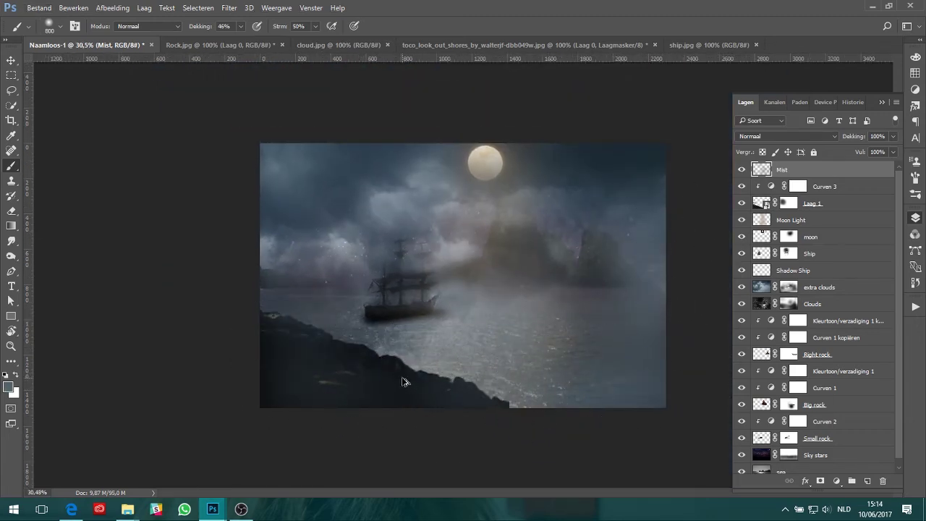
drag(496, 331, 564, 283)
- Set the Mist layer's opacity to 70%
click(892, 136)
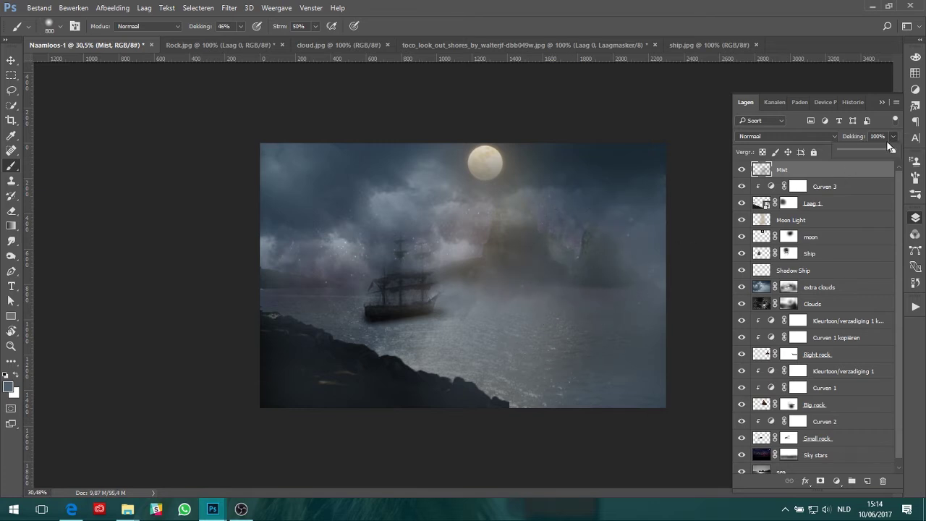
drag(868, 151, 871, 153)
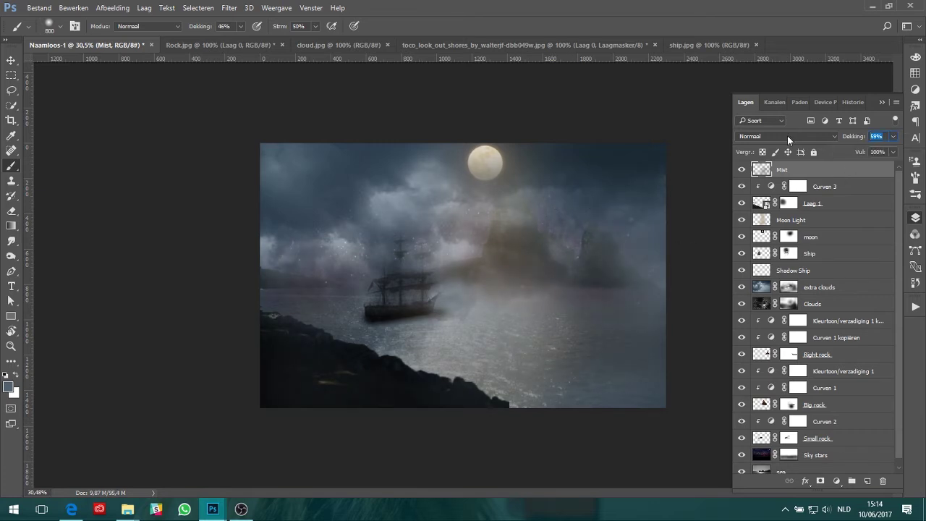
text(70)
key(Return)
- Raise Moon Light's opacity and restack Mist directly above Moon Light
click(741, 170)
click(741, 170)
click(11, 60)
click(790, 220)
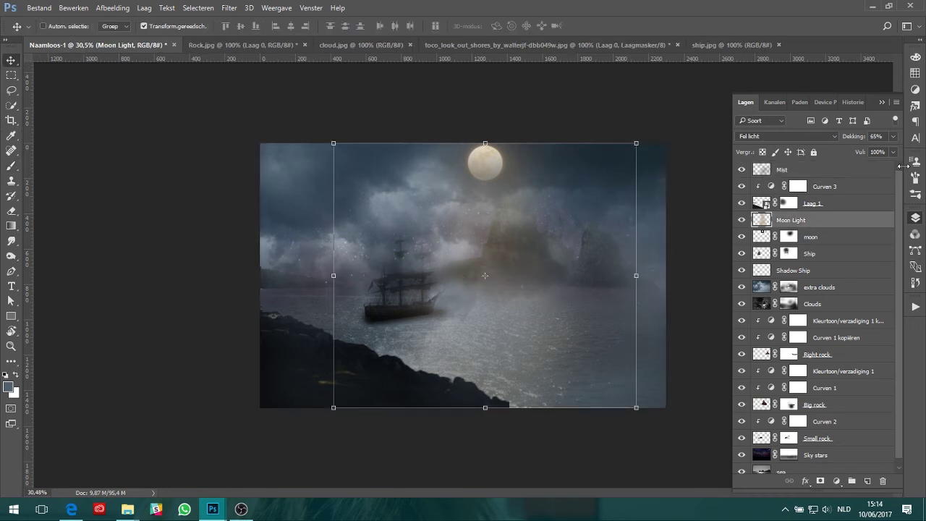
click(892, 136)
drag(887, 153, 850, 138)
drag(796, 171, 805, 228)
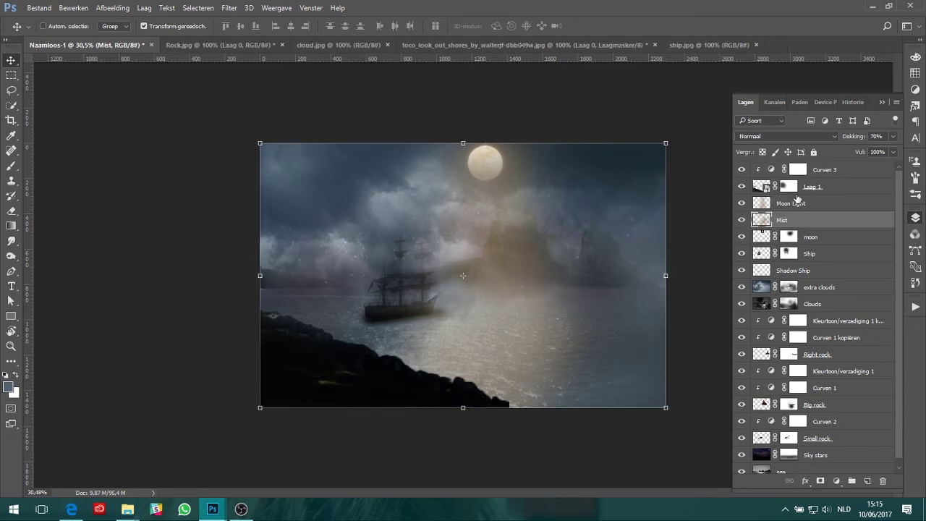
drag(796, 197, 796, 195)
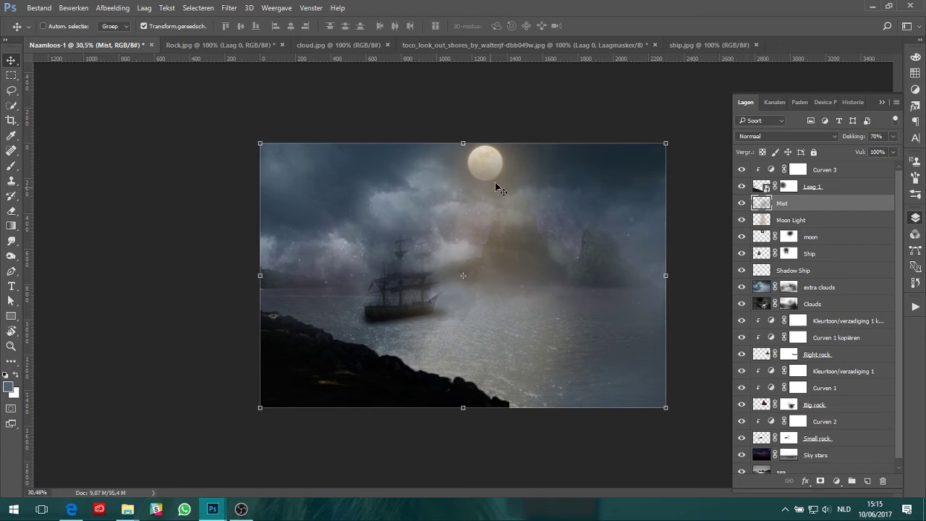
- Try a beige glow on the water below the moon, then undo it
click(11, 166)
alt+click(504, 156)
drag(519, 213, 491, 379)
key(ctrl+z)
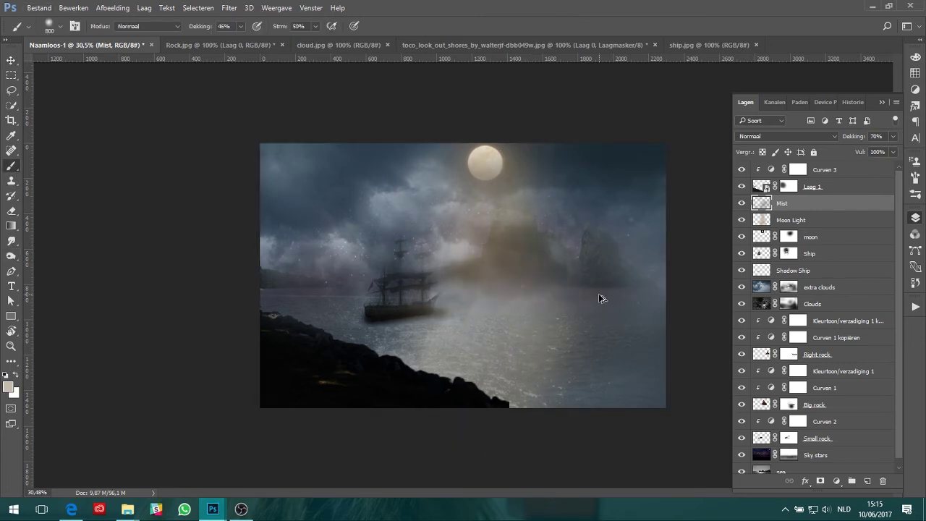
key(v)
scroll(637, 391, up, 2)
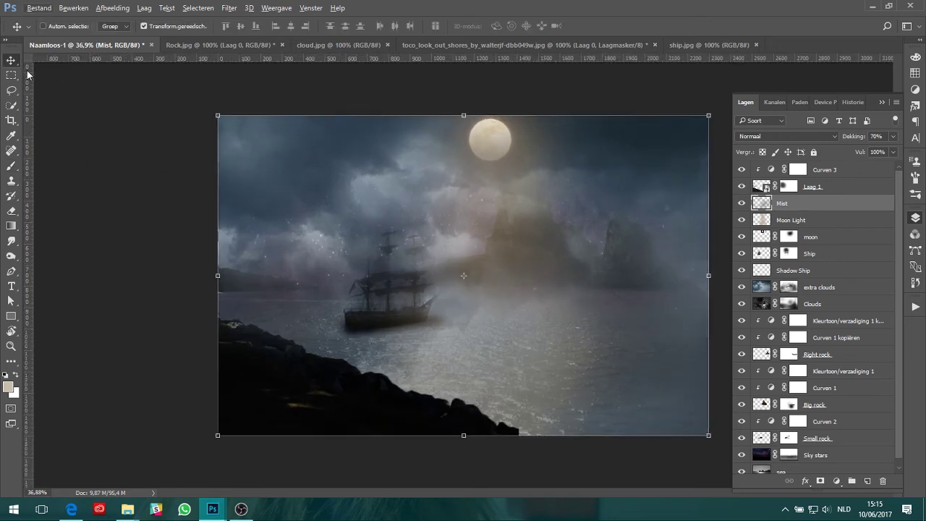
- Add a Sky Light layer at the top of the stack and set a 1000 px brush
click(867, 483)
text(Sky Light)
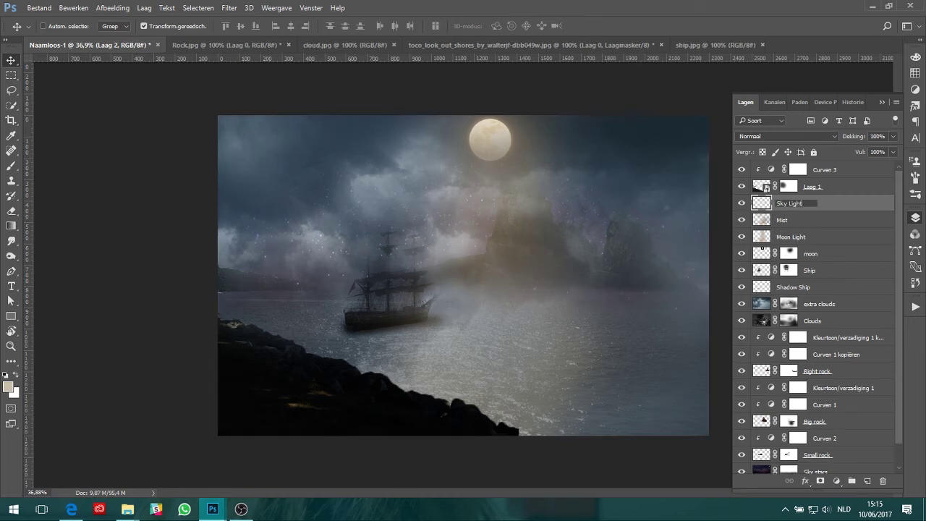
key(Return)
key(ctrl+shift+bracketright)
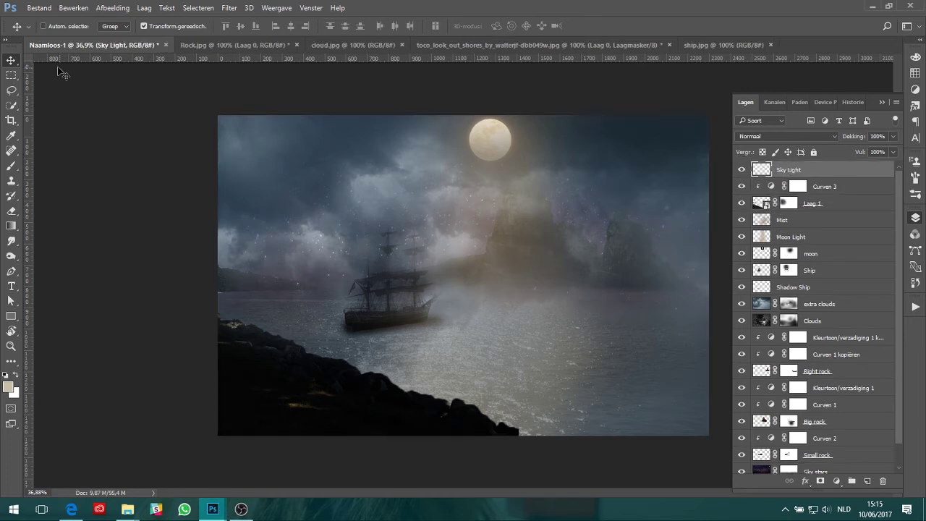
key(b)
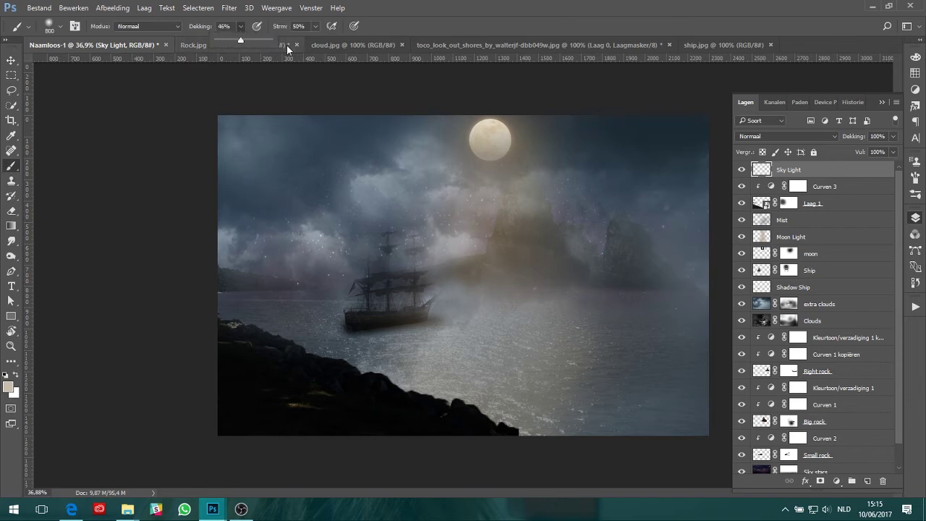
click(314, 26)
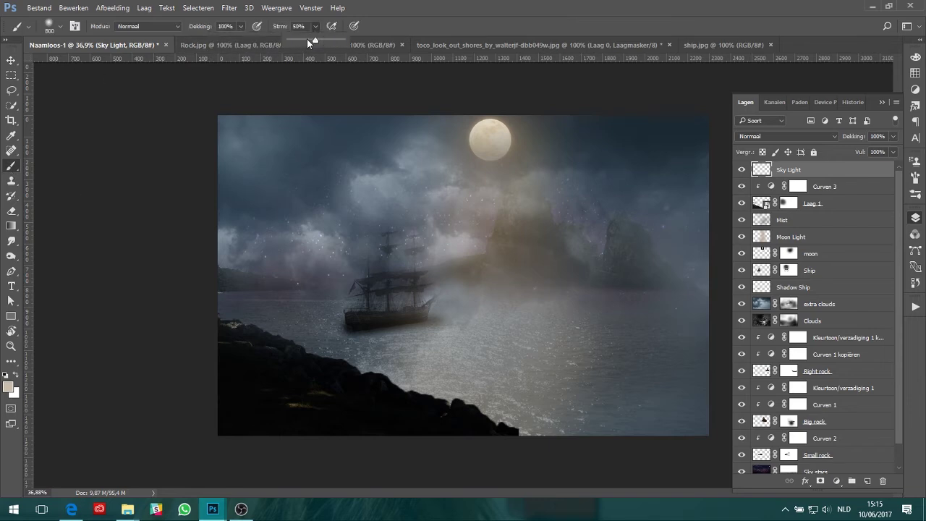
click(61, 27)
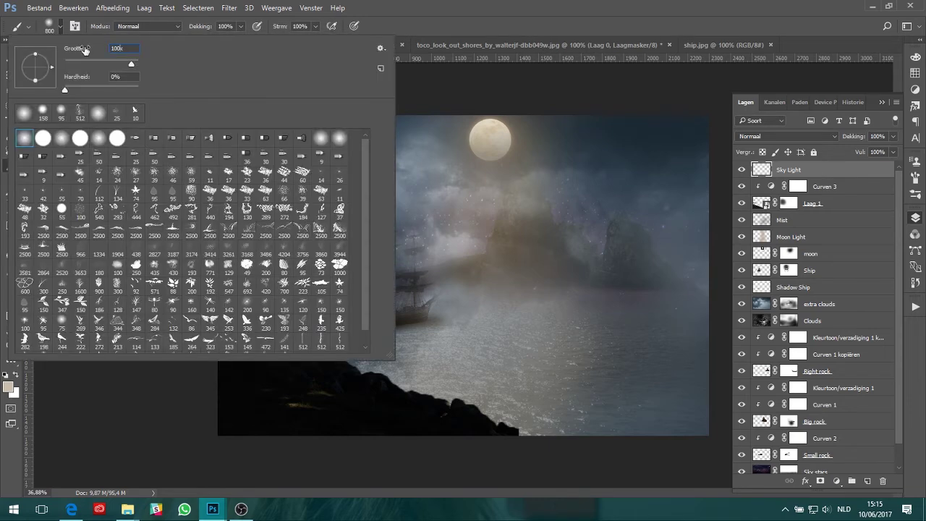
key(Return)
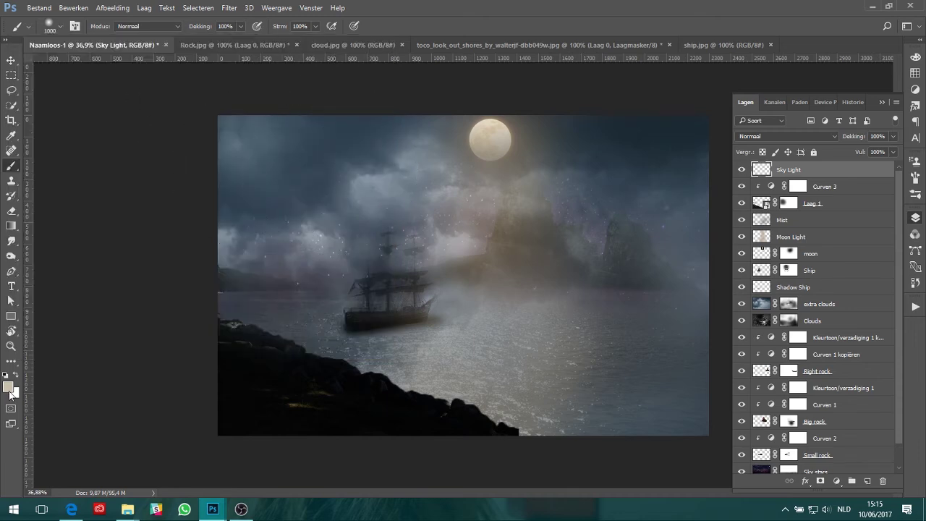
- Pick a deep saturated blue and paint it across the sky
click(9, 387)
drag(481, 340, 484, 338)
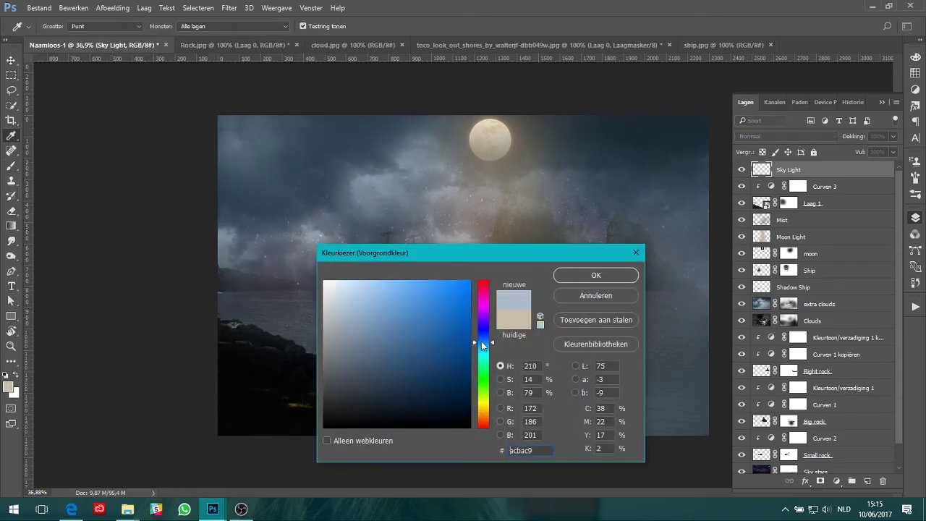
click(442, 316)
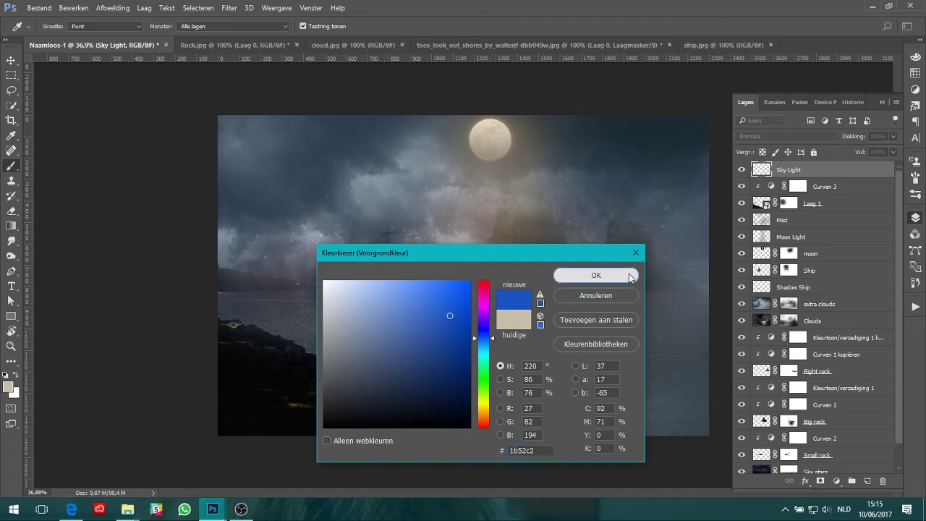
click(596, 274)
key(b)
mouse_move(227, 128)
mouse_down()
mouse_move(225, 204)
mouse_move(609, 207)
mouse_up()
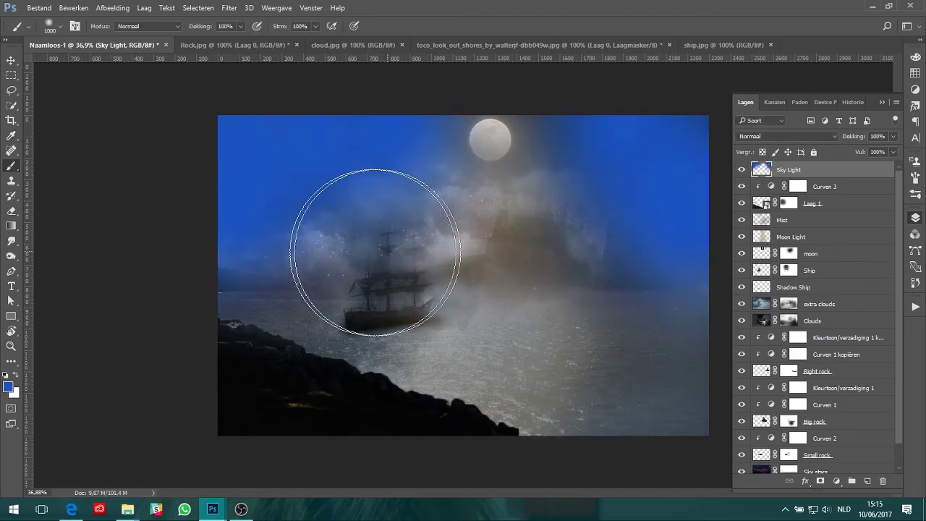
- Blend the Sky Light layer in Fel licht (Hard Light) at 60% opacity
click(10, 59)
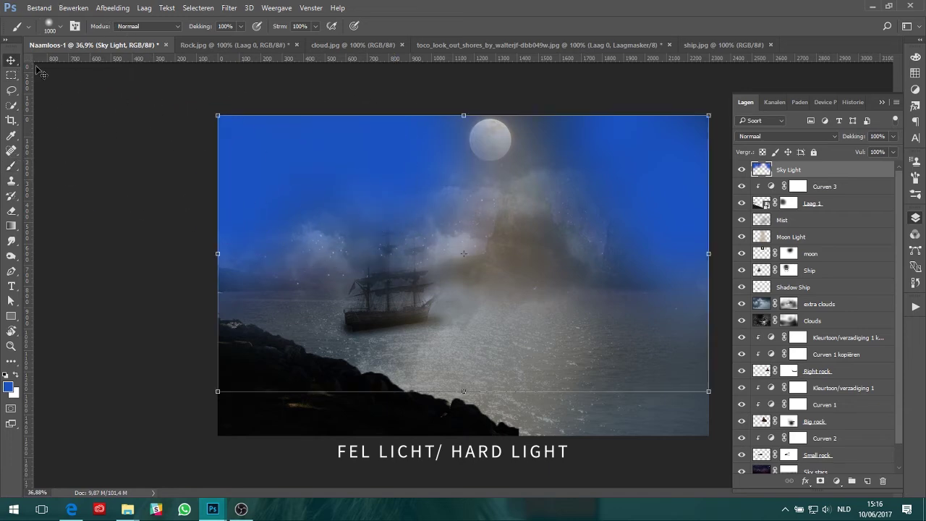
click(786, 136)
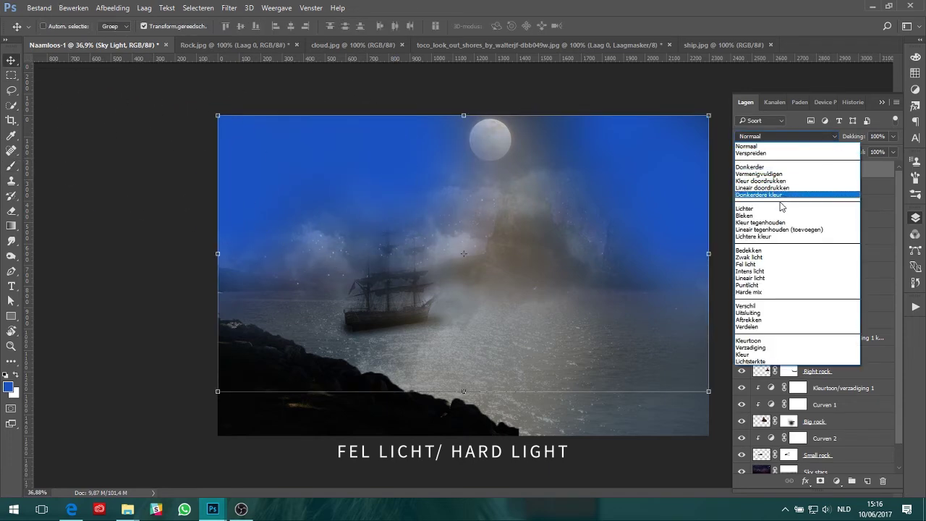
click(756, 264)
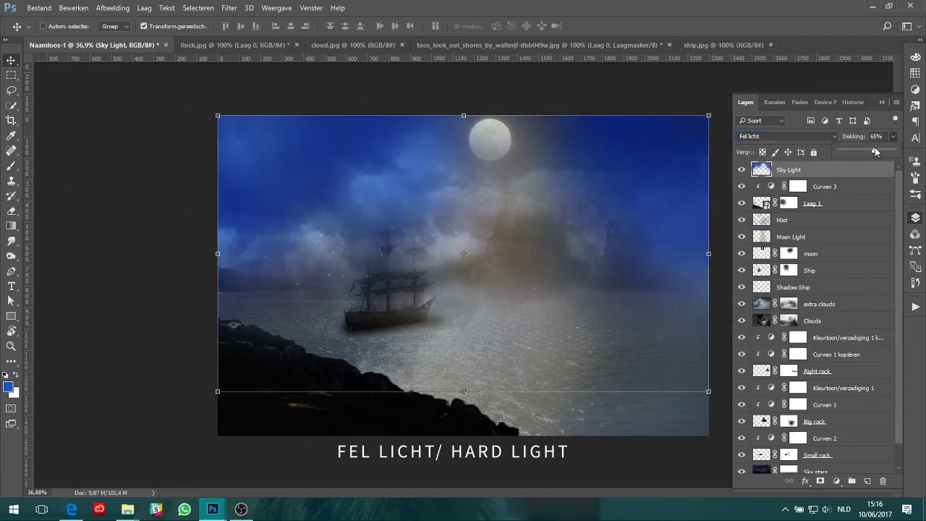
click(877, 135)
text(60)
key(Return)
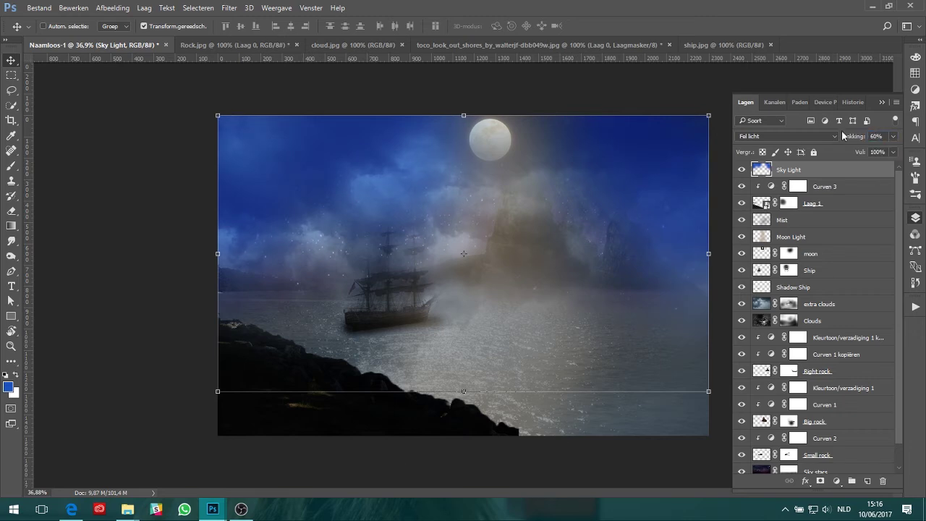
click(864, 258)
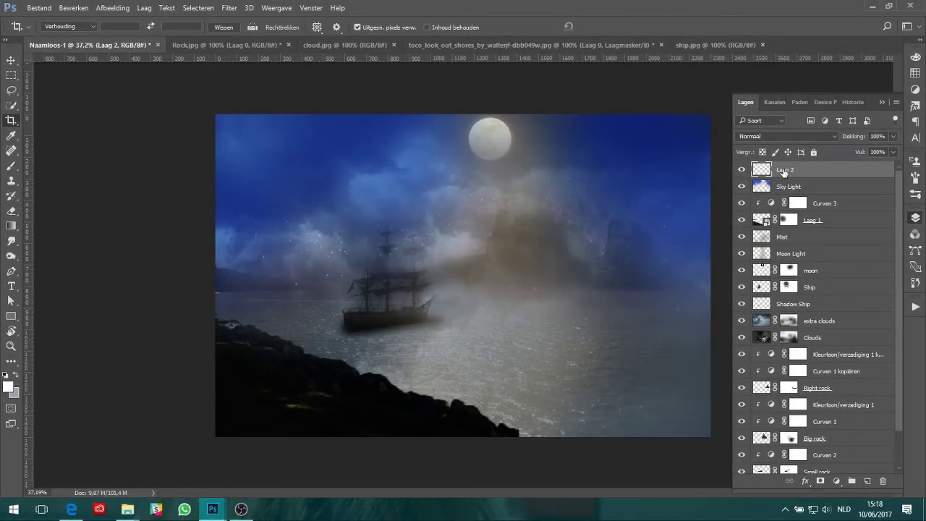
- Name the new top layer Lightning and choose a lightning-shaped brush
double_click(783, 171)
text(tning)
key(Return)
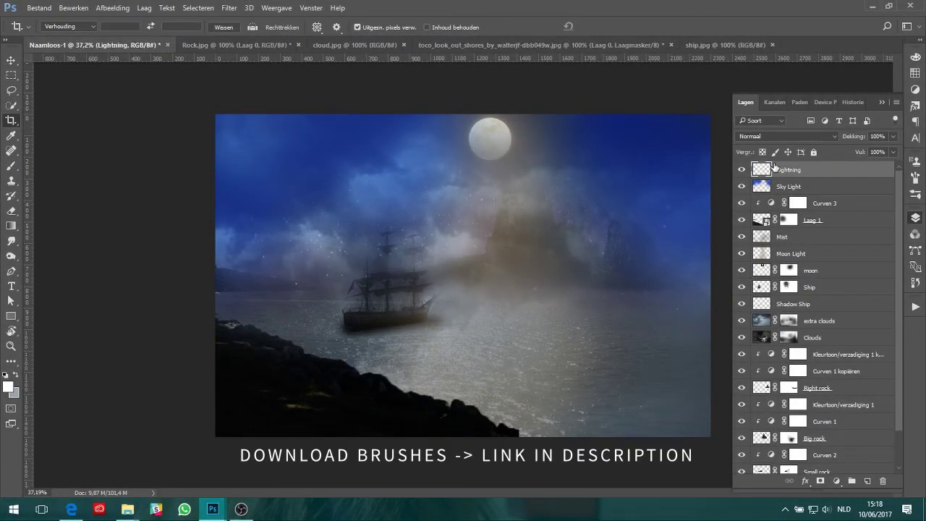
click(10, 165)
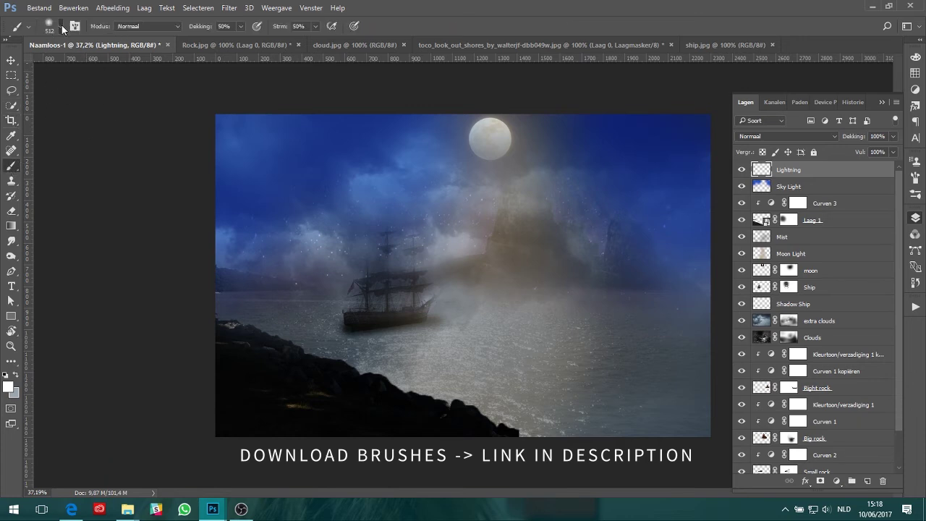
right_click(136, 233)
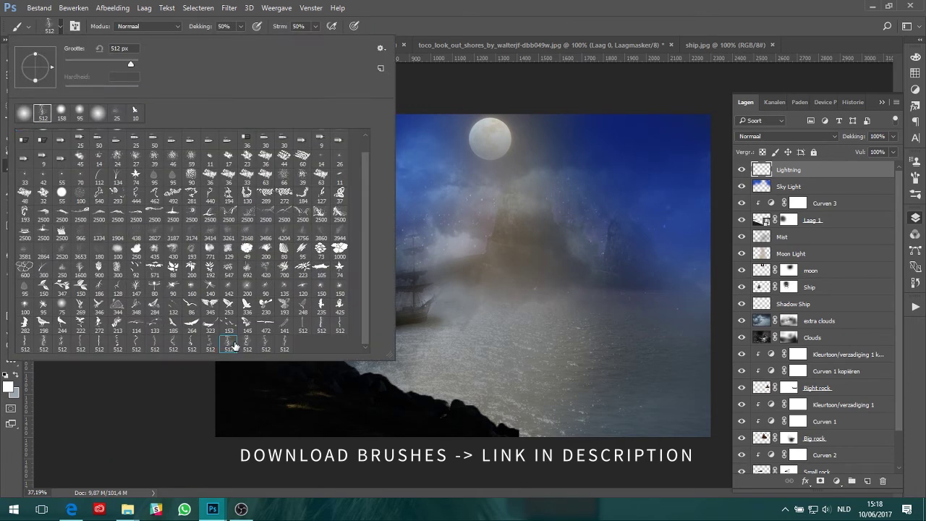
click(49, 33)
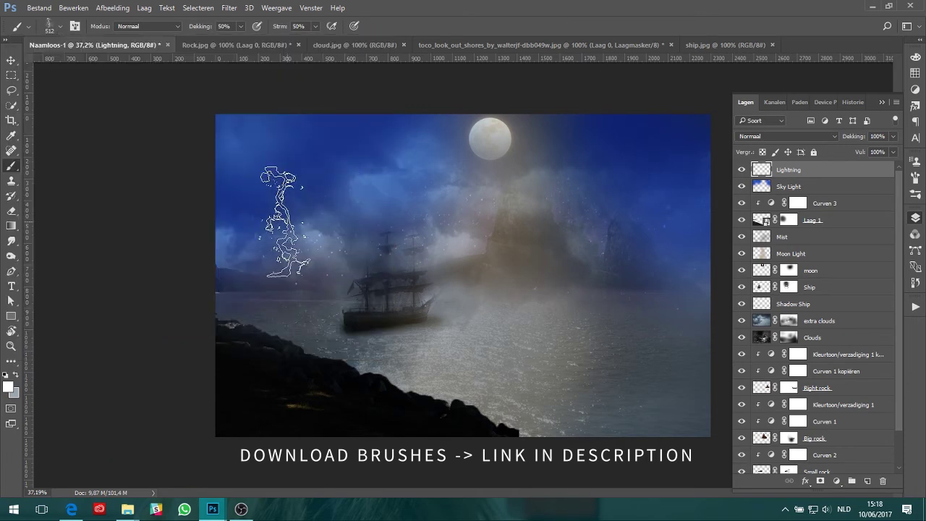
- Stamp a bright lightning bolt left of the ship at 100% opacity and flow
click(292, 232)
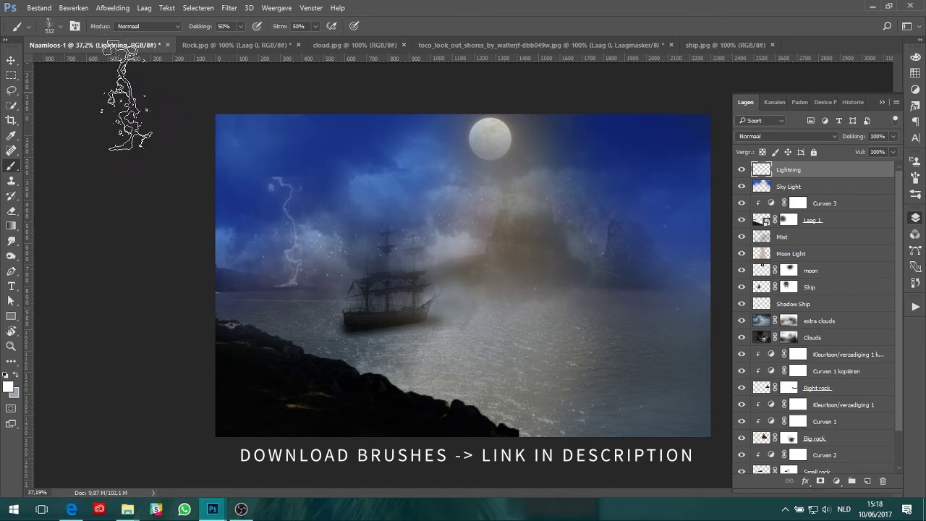
key(ctrl+z)
text(100)
key(Tab)
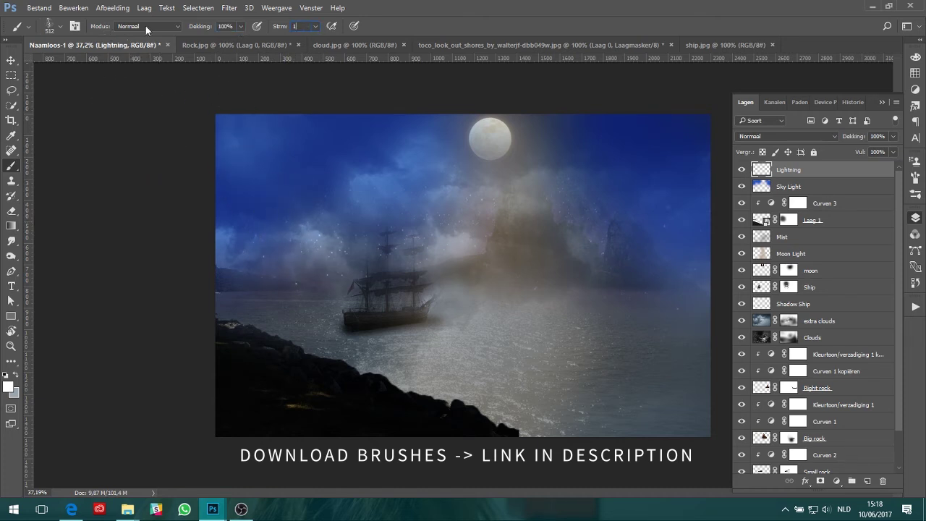
text(100)
key(Return)
click(273, 230)
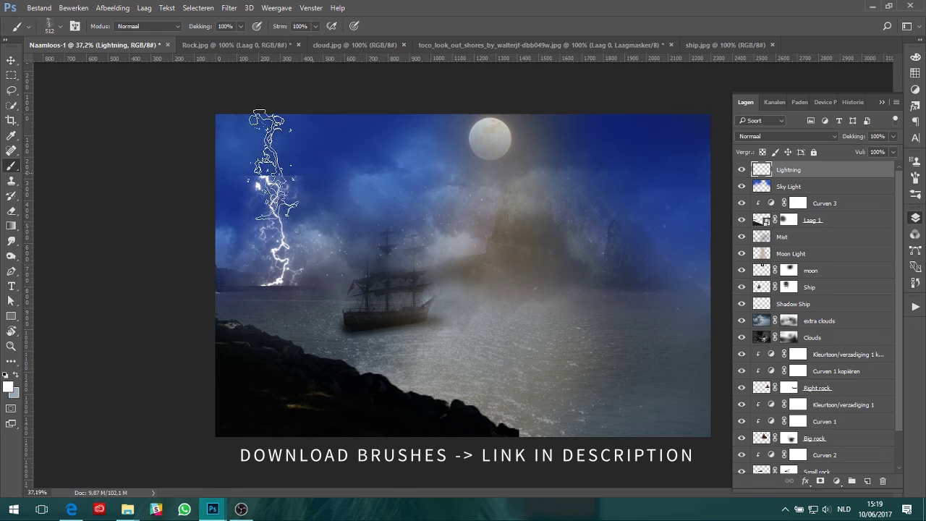
- Shift the bolt slightly right and tilt it with Free Transform
key(v)
drag(269, 211, 289, 211)
key(ctrl+t)
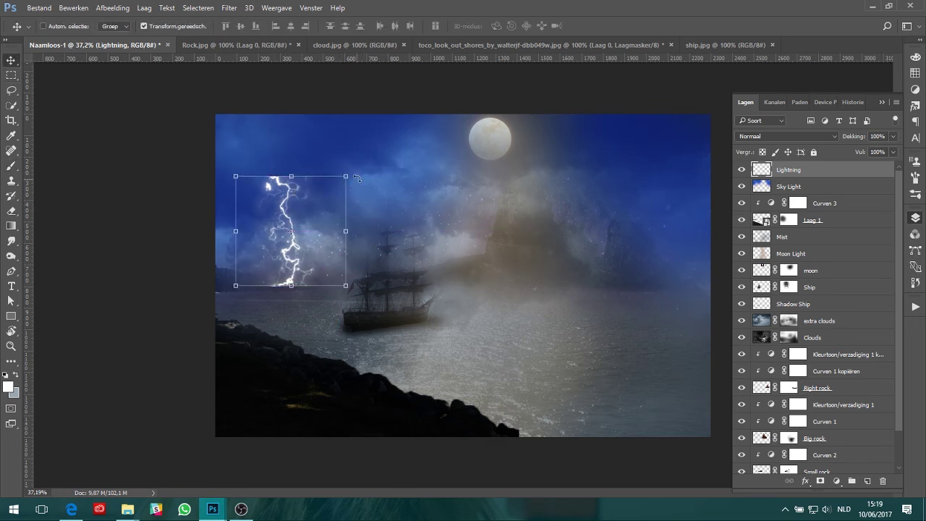
drag(358, 176, 356, 151)
drag(276, 192, 279, 197)
click(11, 60)
click(463, 195)
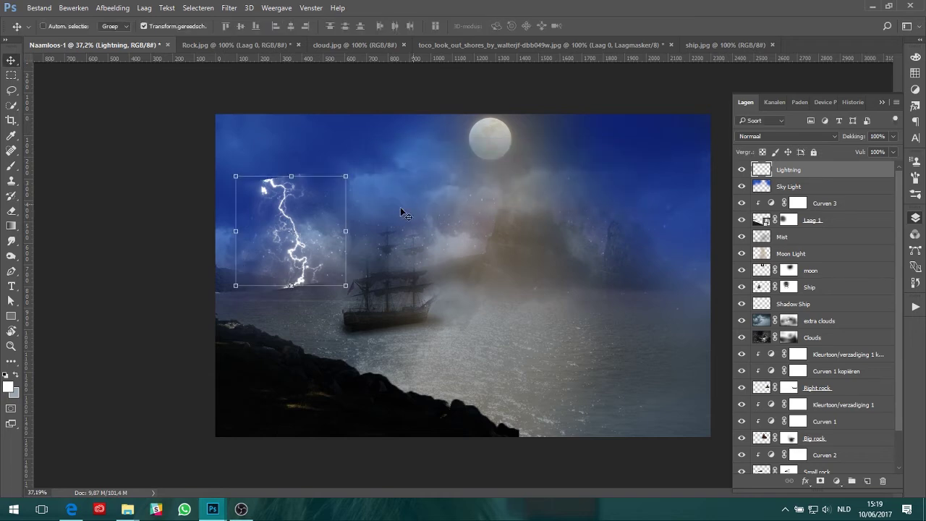
scroll(287, 230, up, 2)
- Add a mask to Lightning and set a soft round brush at 80% opacity, 50% flow
click(819, 481)
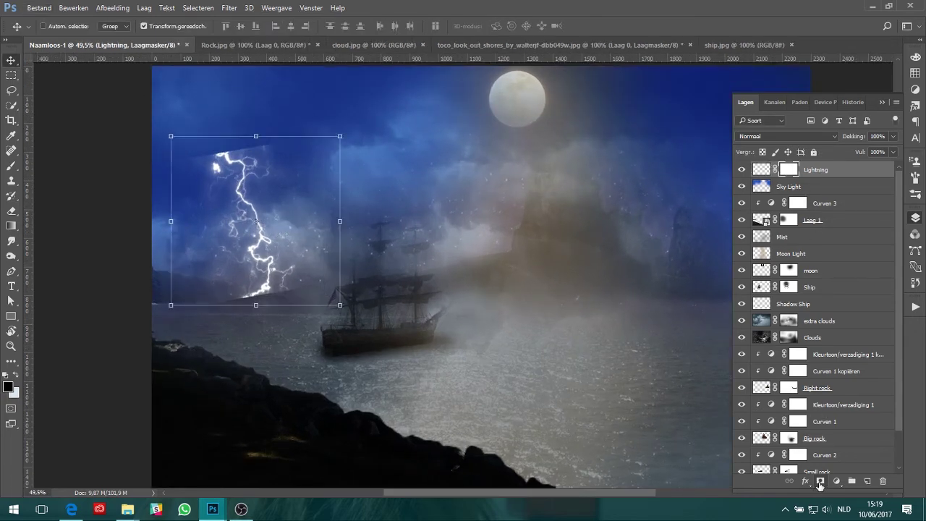
key(b)
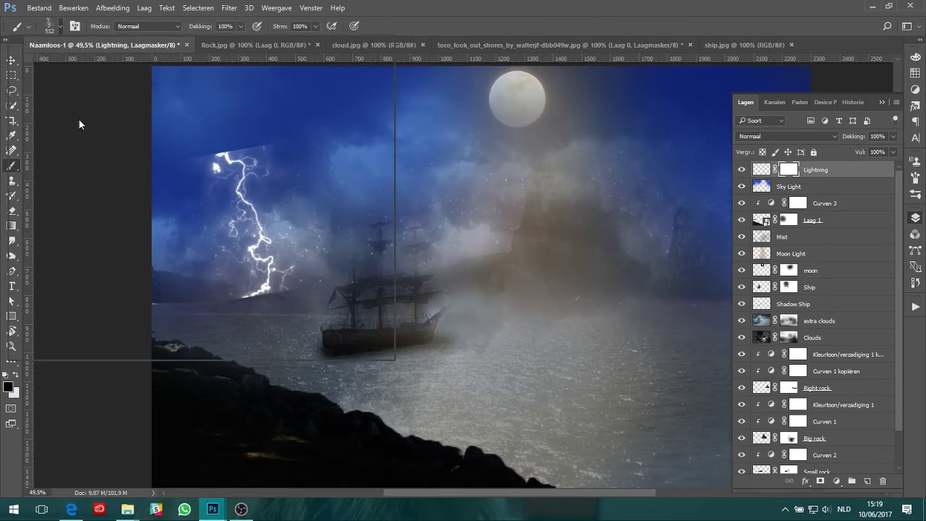
right_click(79, 119)
click(42, 112)
key(Return)
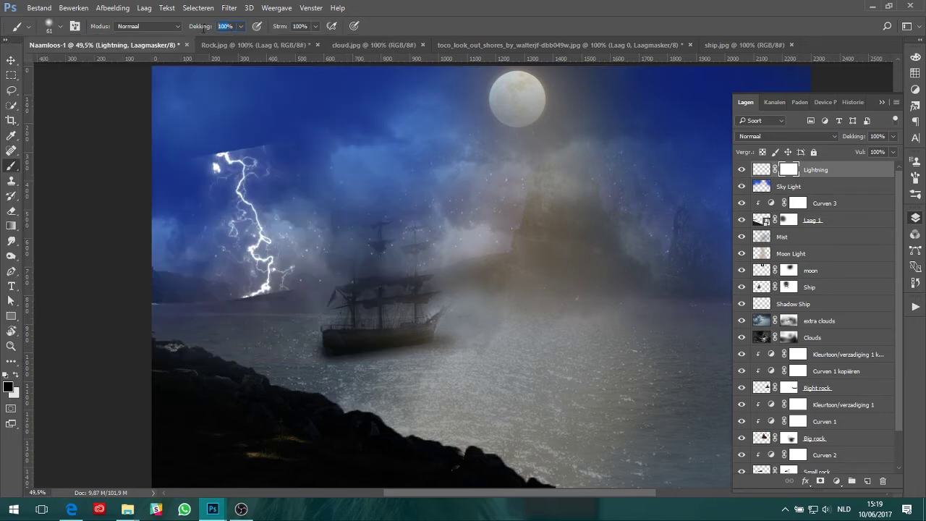
key(8)
key(shift+5)
key(shift+0)
- Mask out the bolt's hard upper-left edge, its bottom near the water, and its top-left part
drag(203, 203, 186, 280)
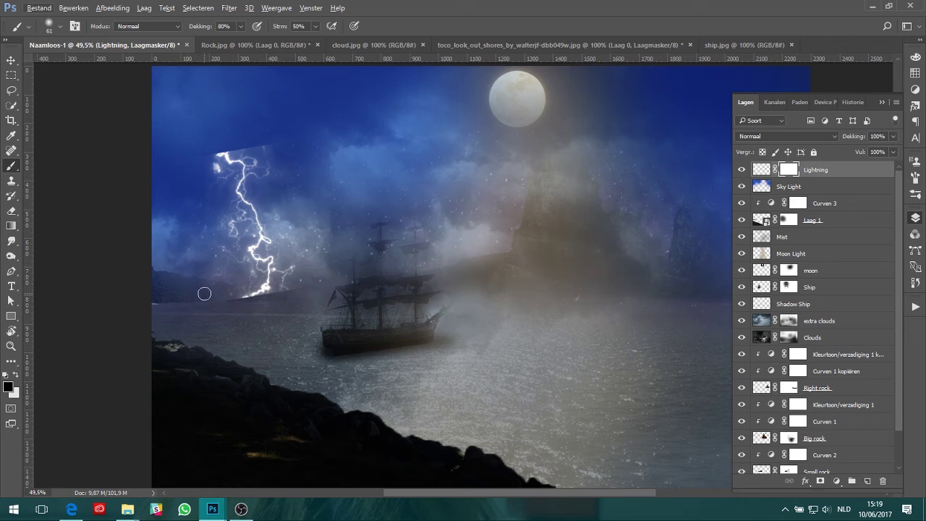
mouse_move(252, 297)
mouse_down()
mouse_move(285, 295)
mouse_move(218, 299)
mouse_up()
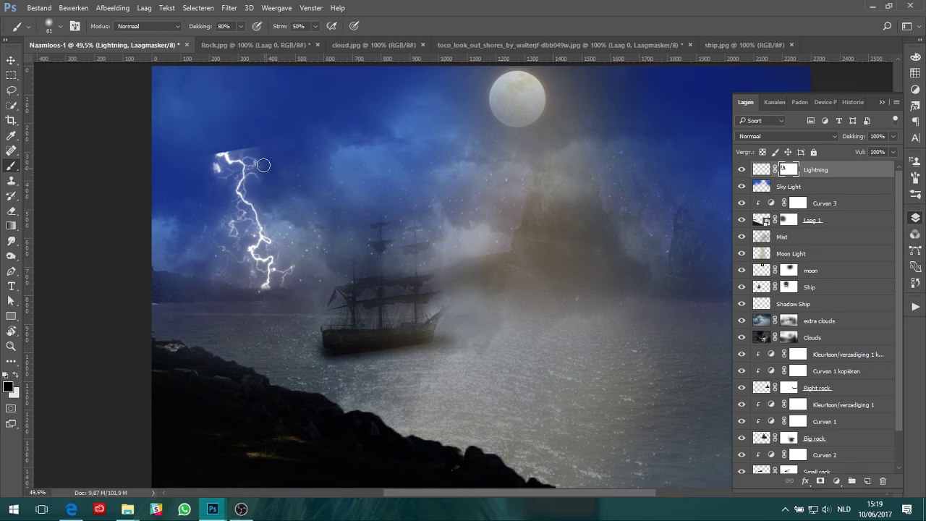
mouse_move(179, 164)
mouse_down()
mouse_move(258, 145)
mouse_move(316, 145)
mouse_move(200, 175)
mouse_move(272, 158)
mouse_up()
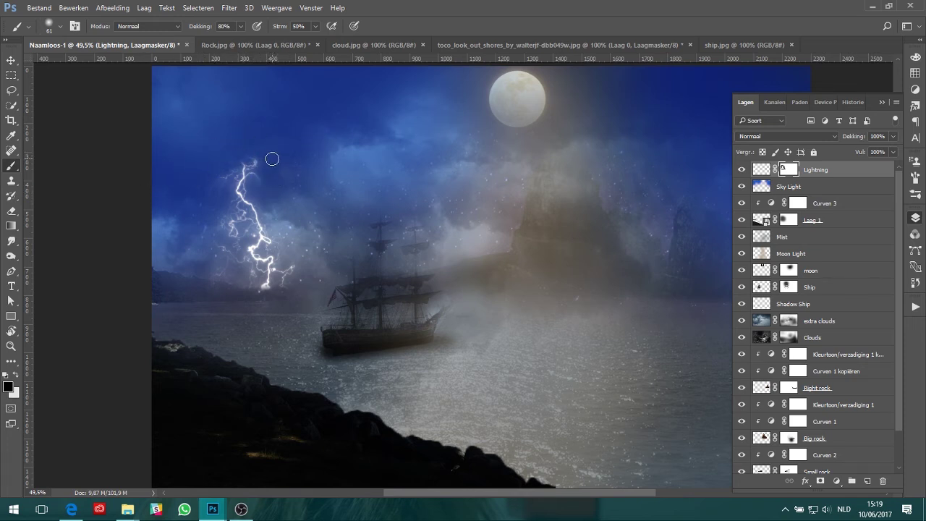
scroll(340, 162, down, 1)
scroll(341, 161, down, 1)
key(v)
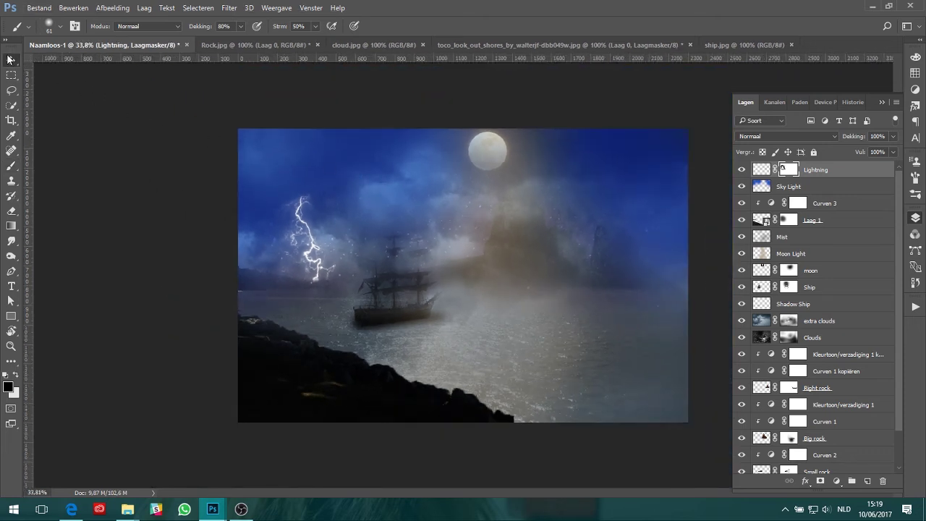
click(763, 168)
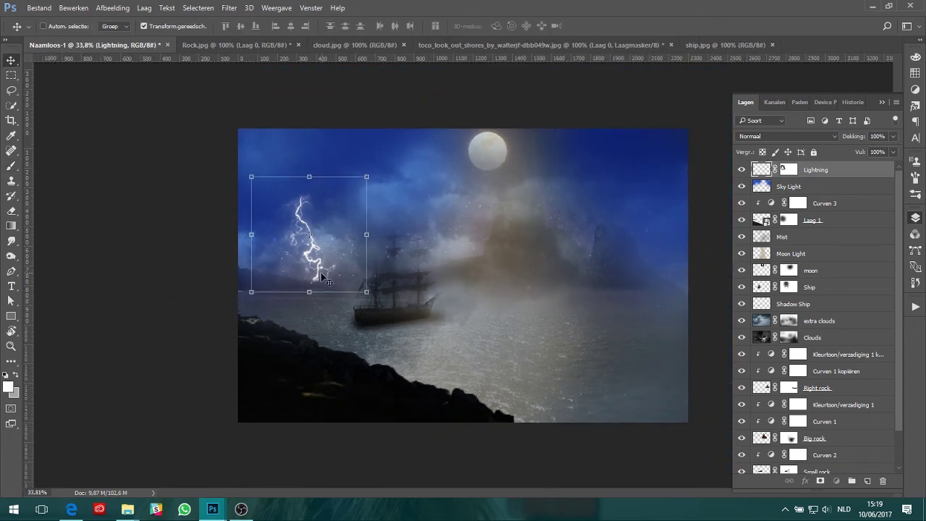
- Duplicate the Lightning layer and rotate the copy about 20° into place
key(ctrl+j)
drag(325, 252, 311, 251)
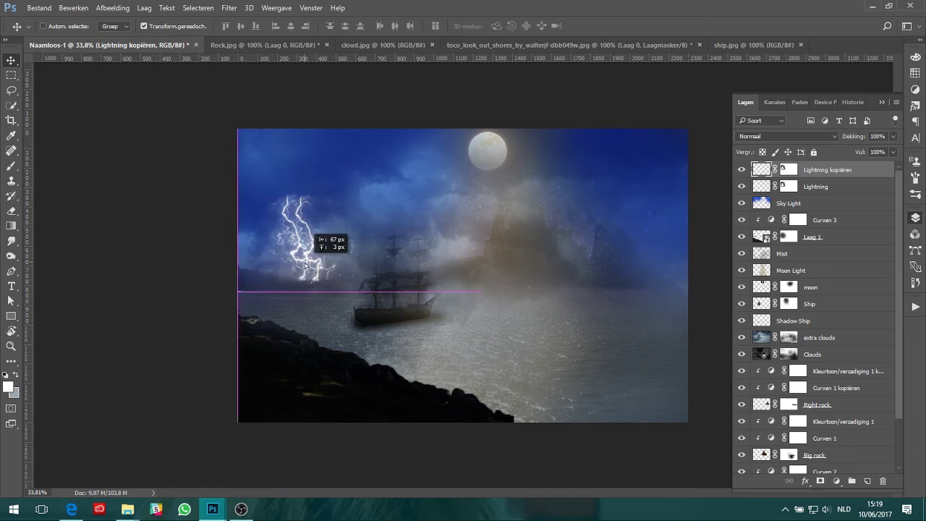
drag(359, 173, 406, 183)
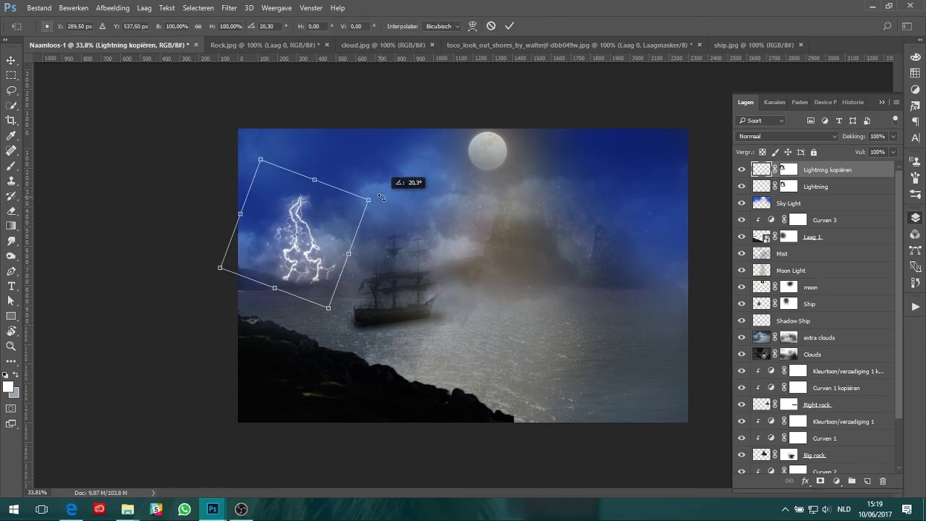
drag(279, 217, 288, 217)
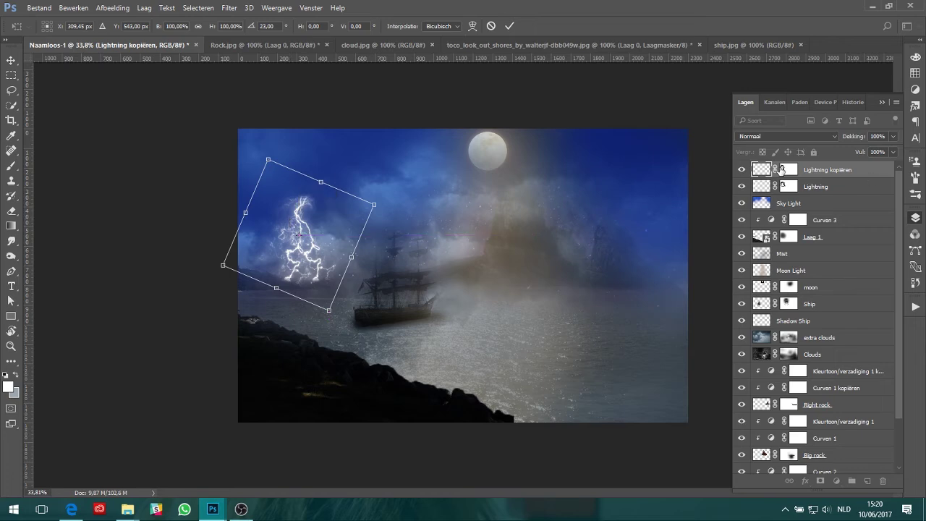
key(Return)
- Mask the copied bolt and paint away the lightning's stray right branch
click(820, 480)
key(b)
scroll(266, 299, up, 2)
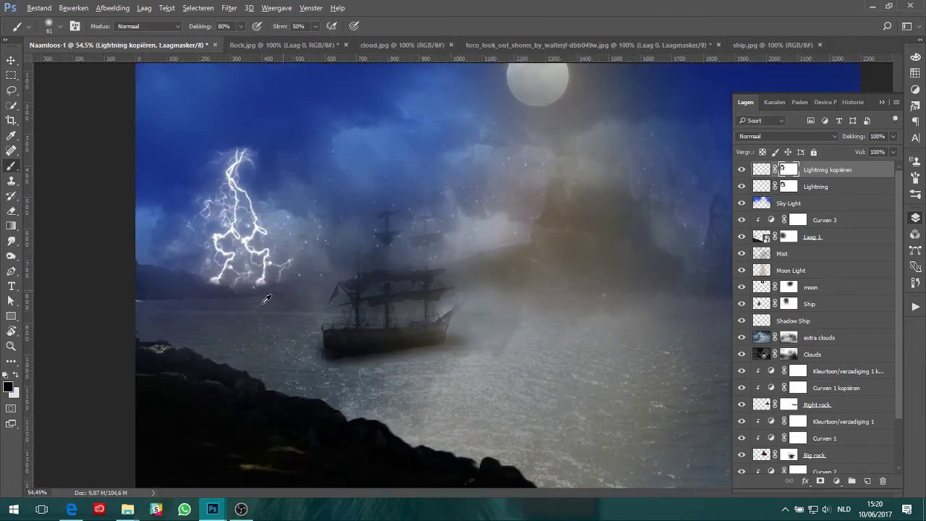
scroll(266, 298, up, 2)
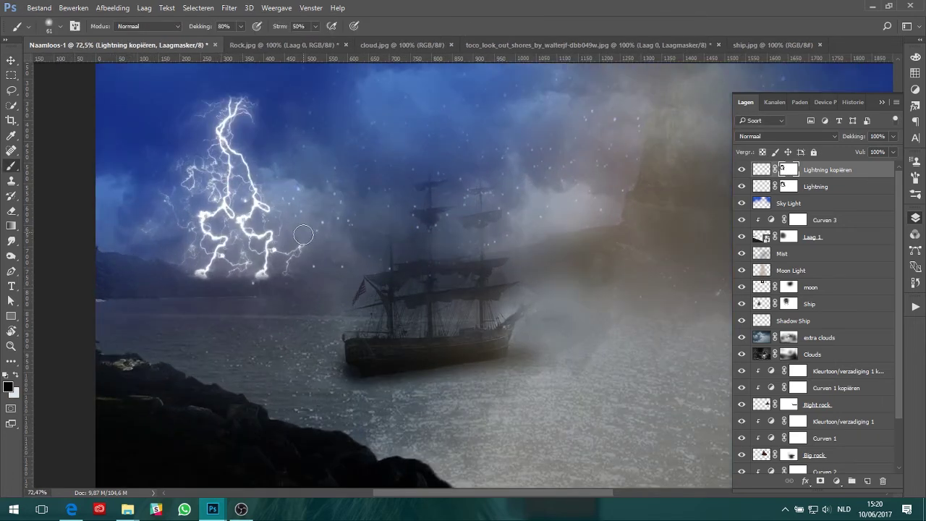
click(792, 188)
drag(304, 240, 288, 255)
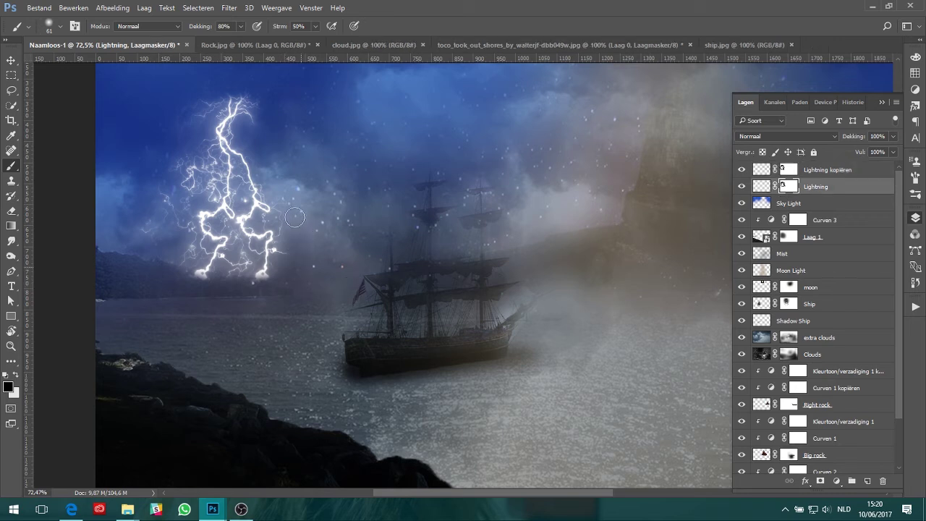
click(789, 169)
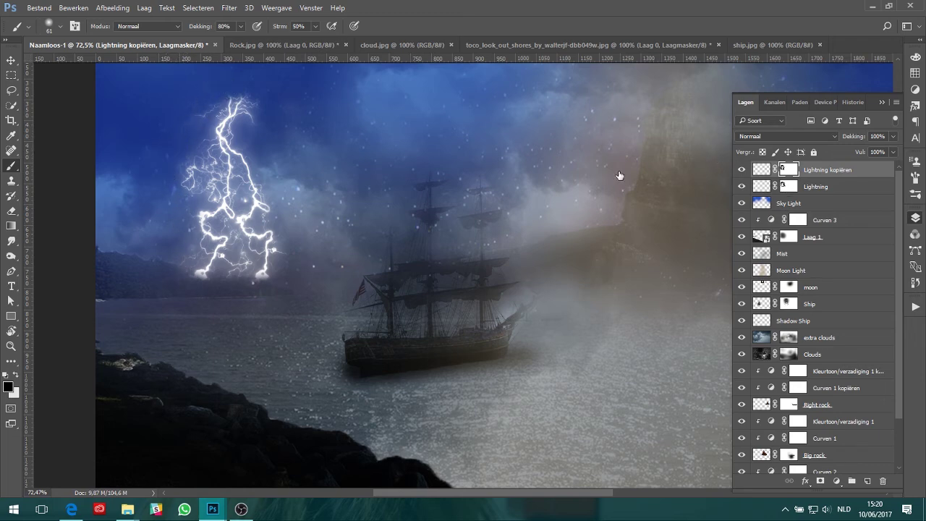
key(alt+bracketleft)
scroll(145, 94, down, 2)
scroll(79, 89, down, 3)
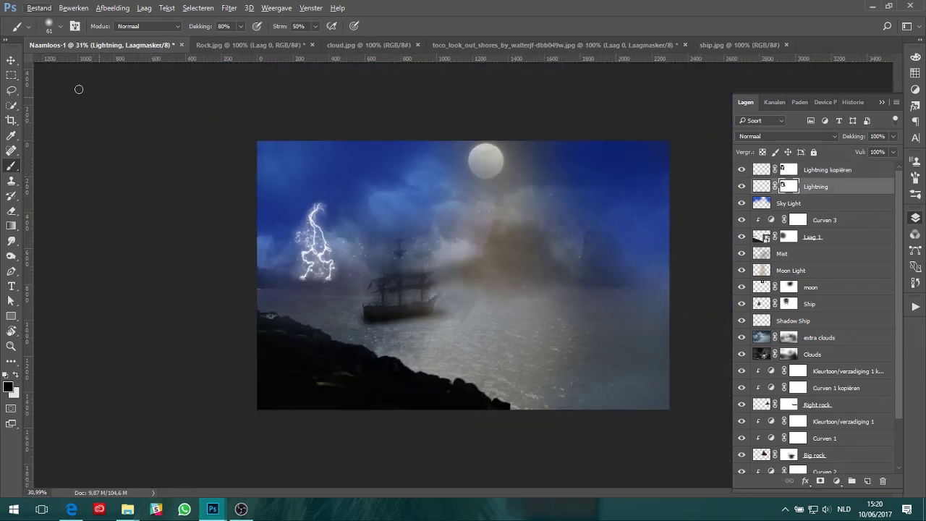
- Lower Lightning to about 78% opacity and Lightning kopiëren to 75%
key(v)
click(892, 136)
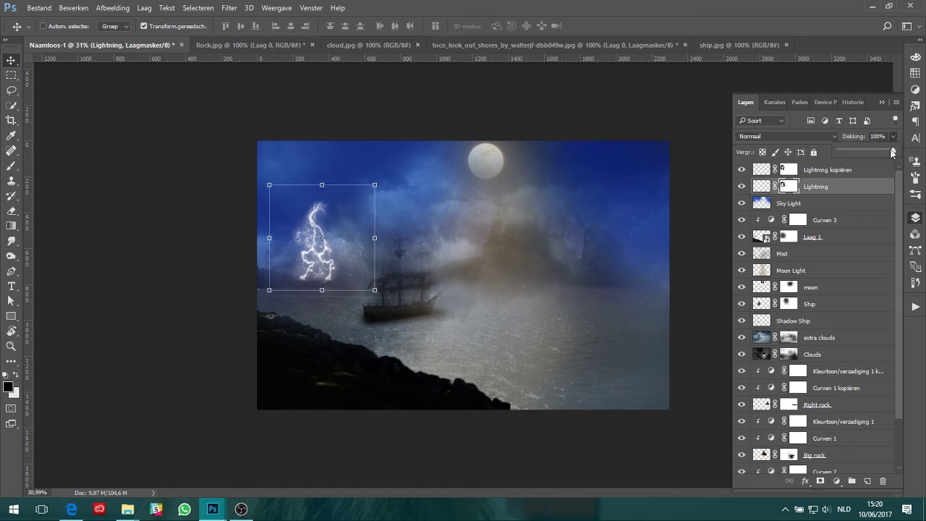
drag(895, 151, 885, 152)
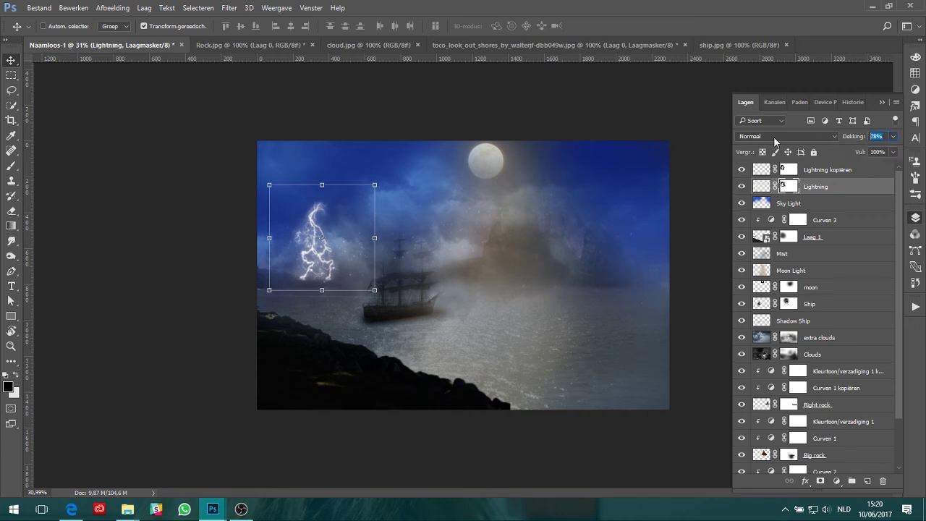
key(alt+bracketright)
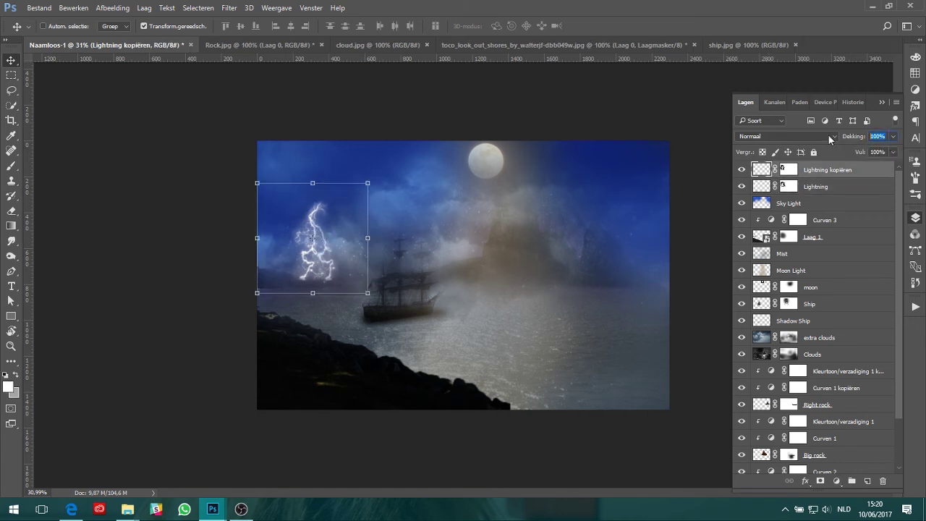
text(55)
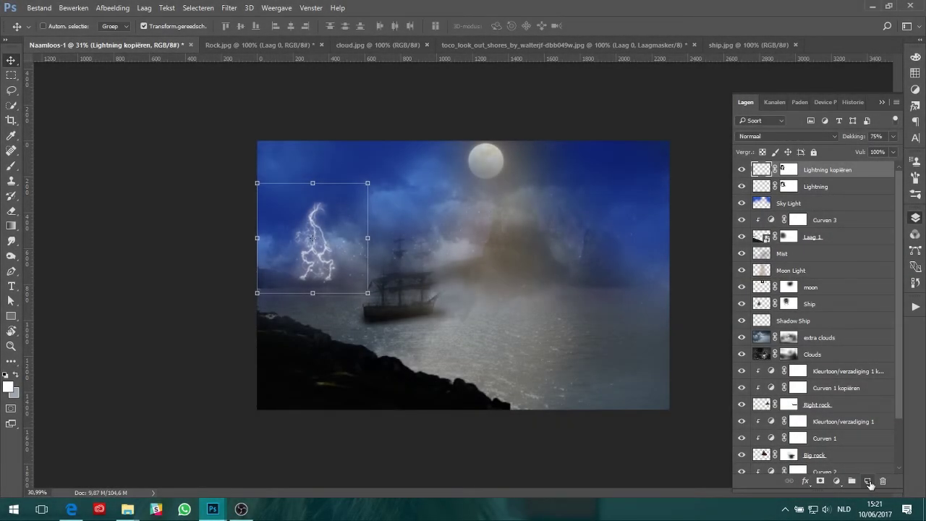
- Create a stray empty layer and delete it again
click(868, 481)
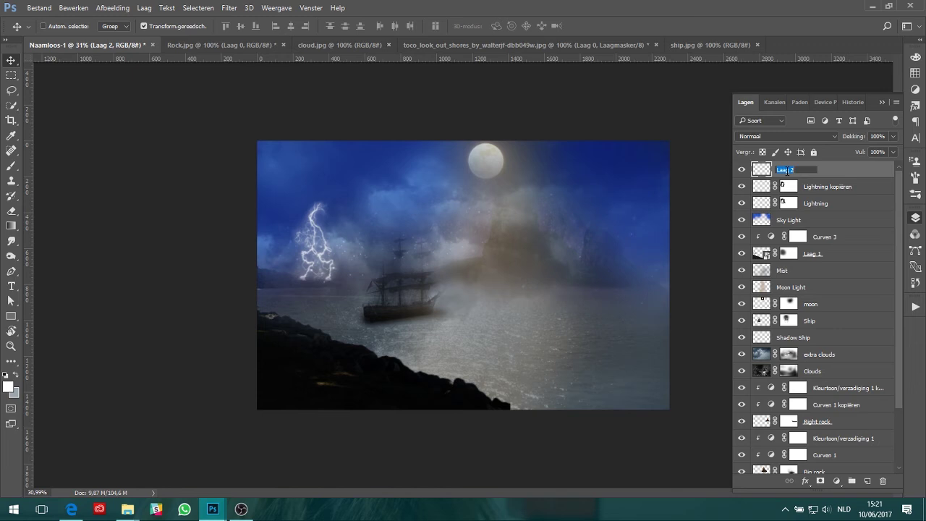
key(Return)
drag(787, 170, 883, 481)
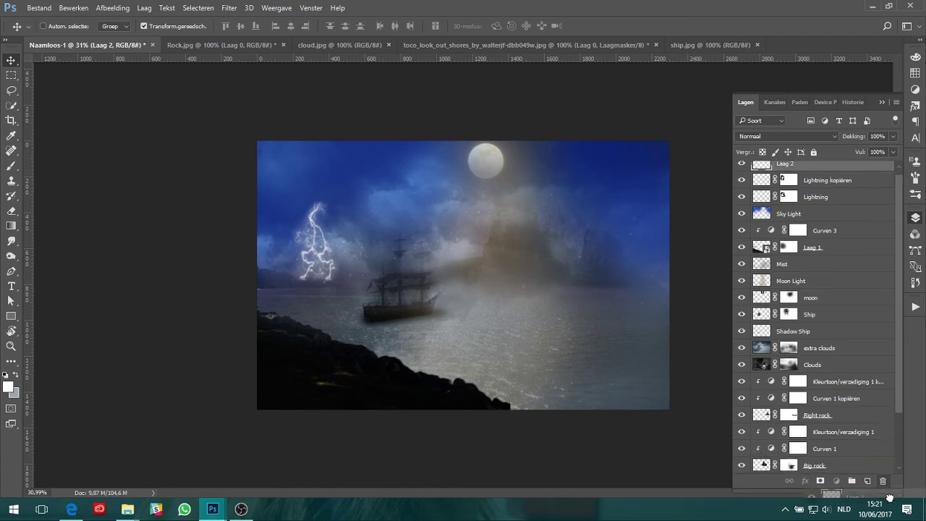
- Add a Gradient Map layer with stops from deep blue #0e4392 to light grey #eaeaea
click(835, 482)
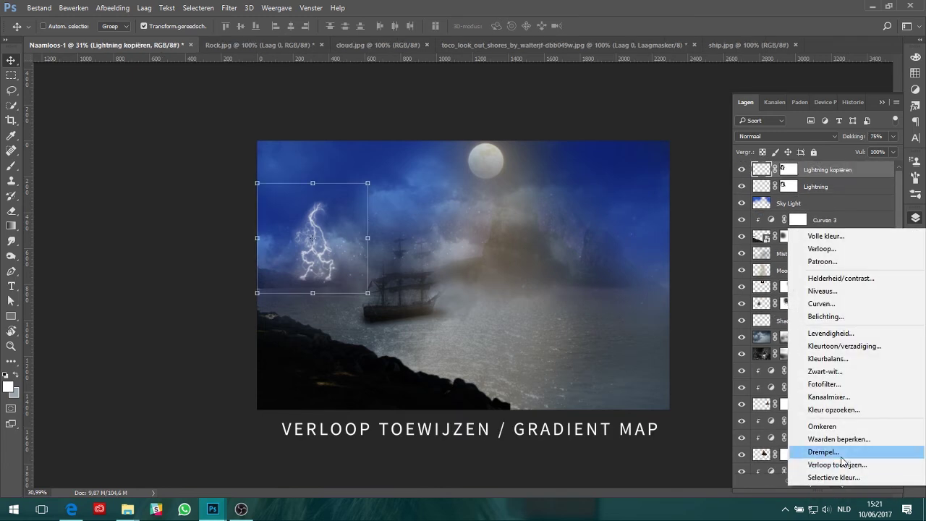
click(817, 463)
click(174, 189)
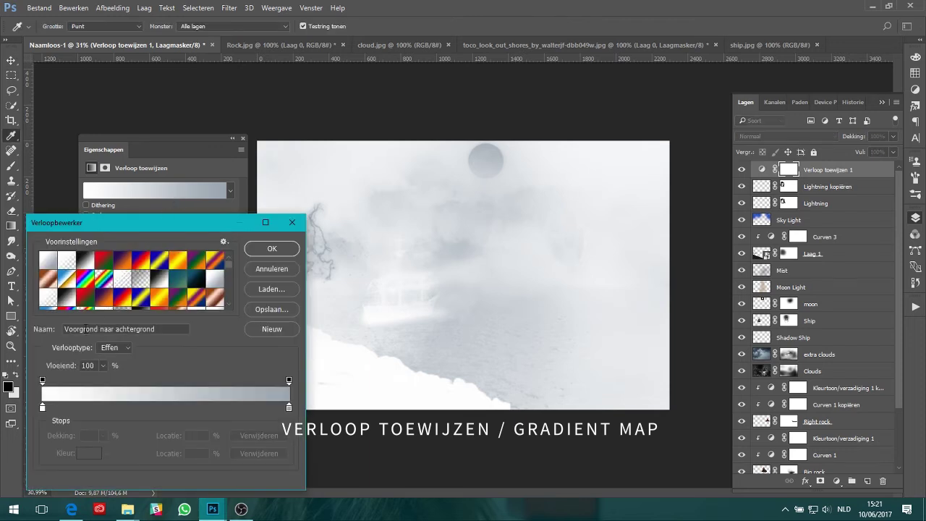
double_click(42, 408)
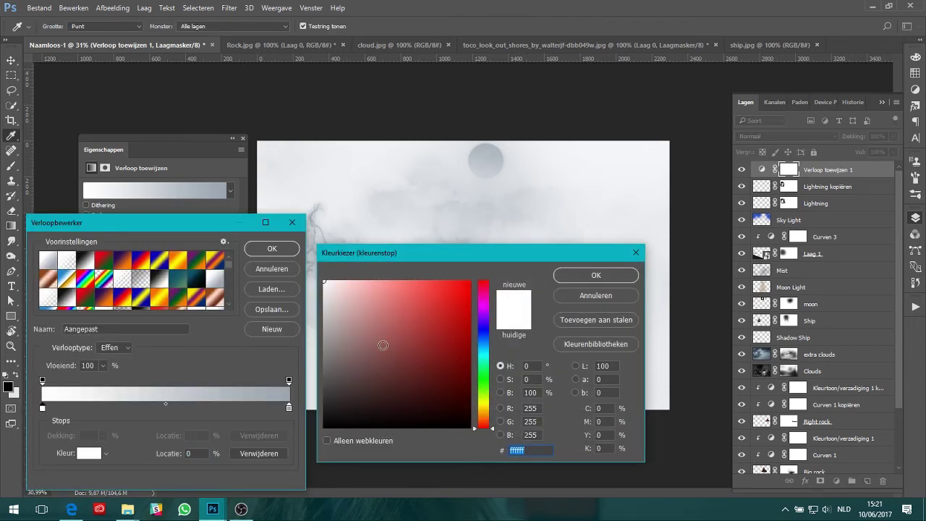
text(0e)
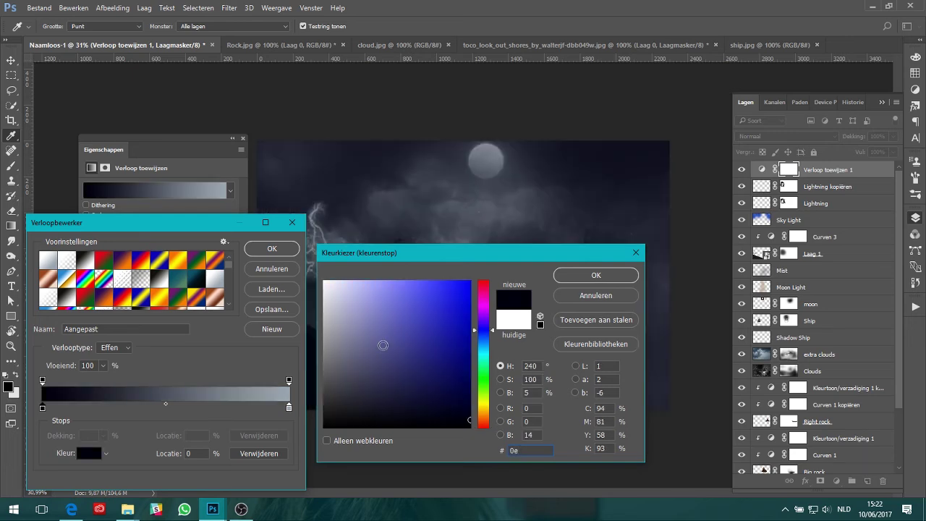
text(4392)
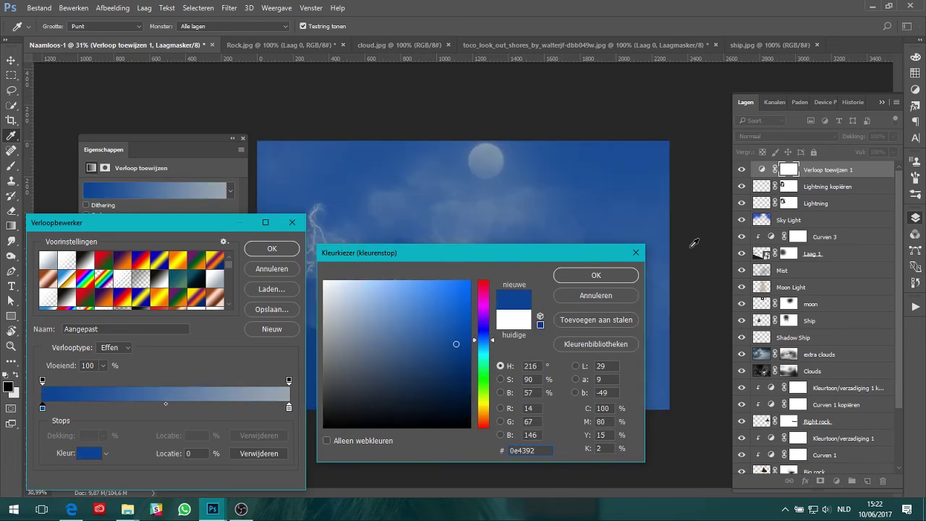
click(596, 275)
double_click(289, 407)
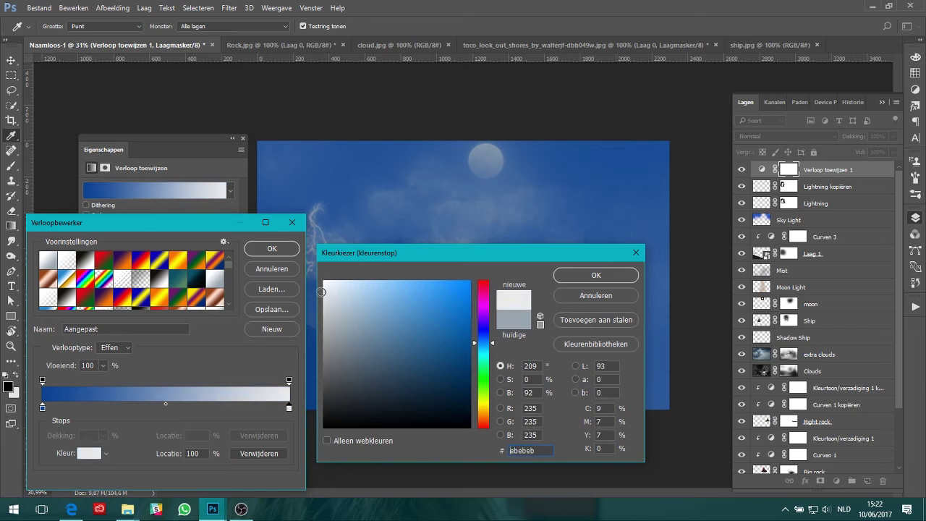
text(eaeaea)
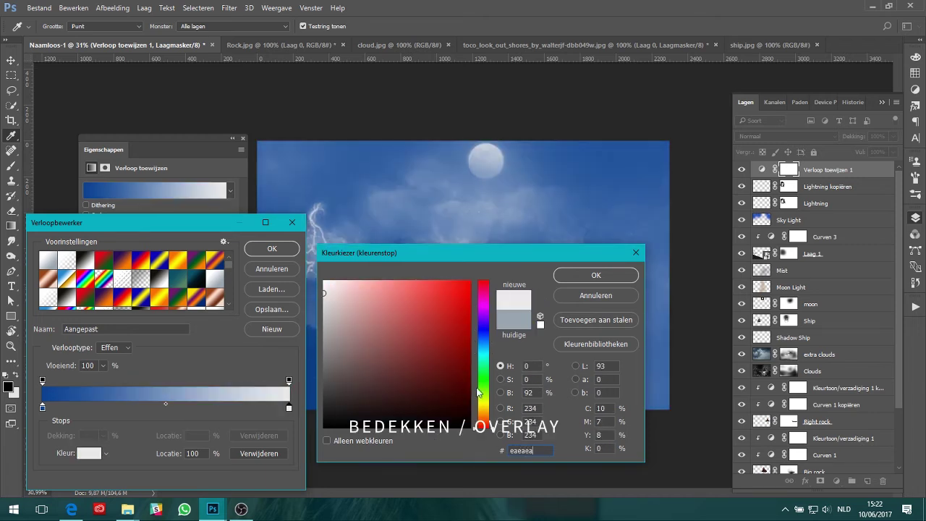
click(596, 274)
- Blend the gradient map in Bedekken (Overlay) at 47% and delete the Sky Light layer
click(271, 249)
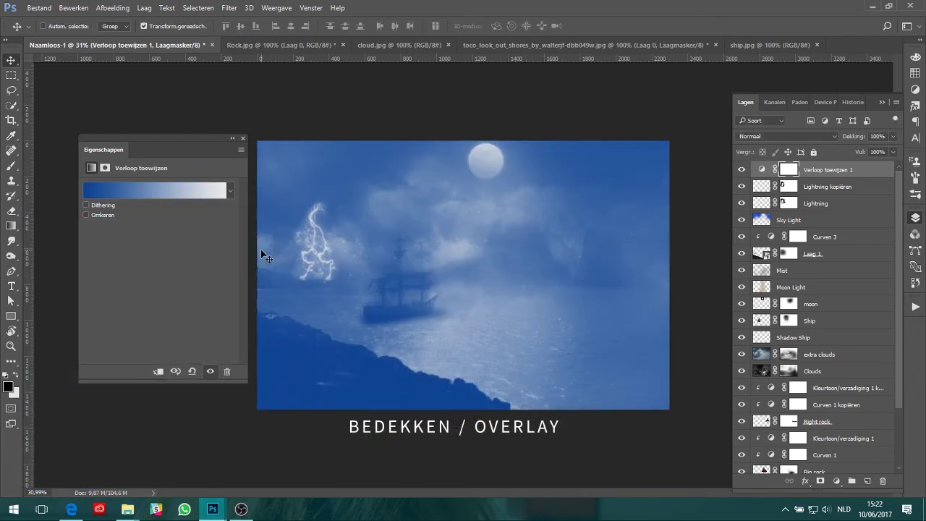
click(243, 139)
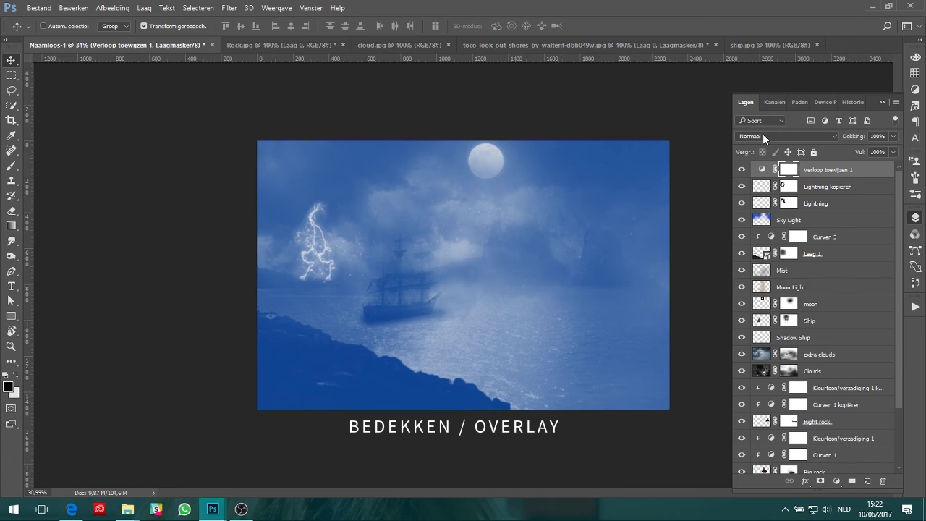
click(762, 135)
click(762, 251)
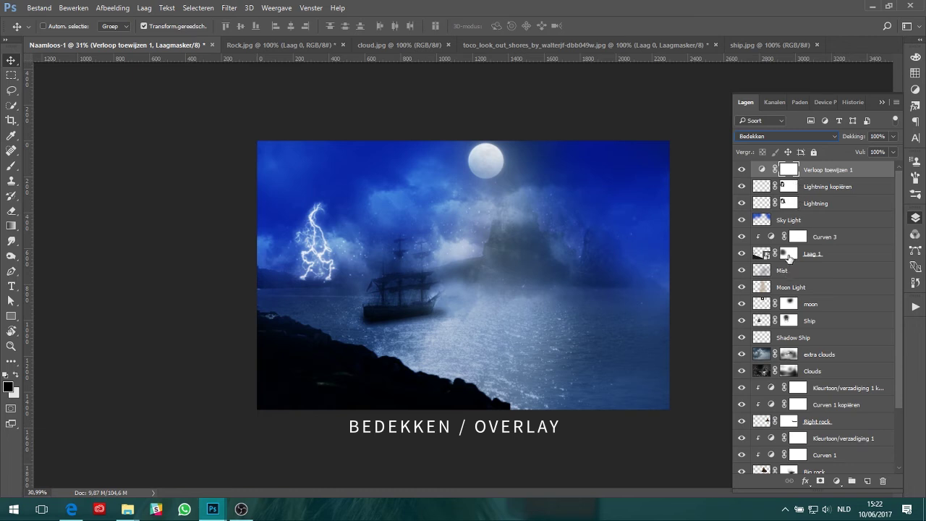
drag(877, 151, 866, 153)
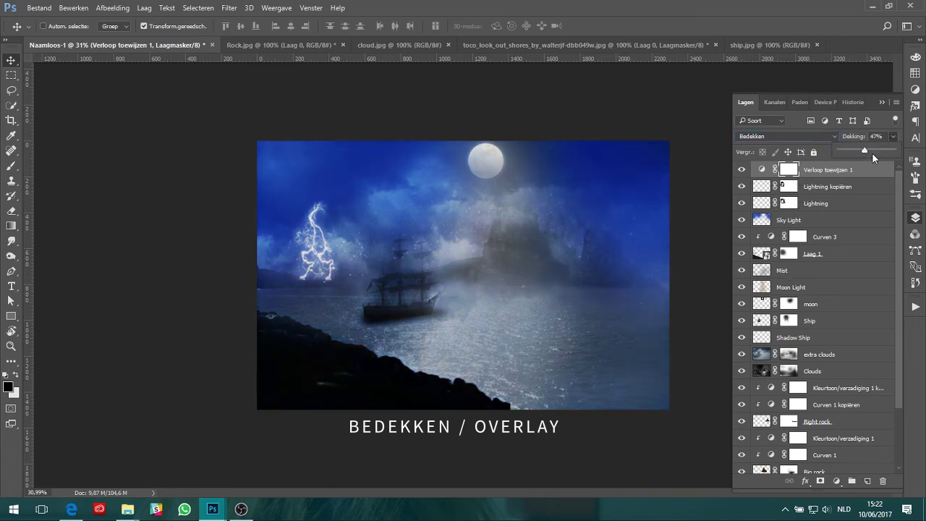
drag(796, 220, 882, 480)
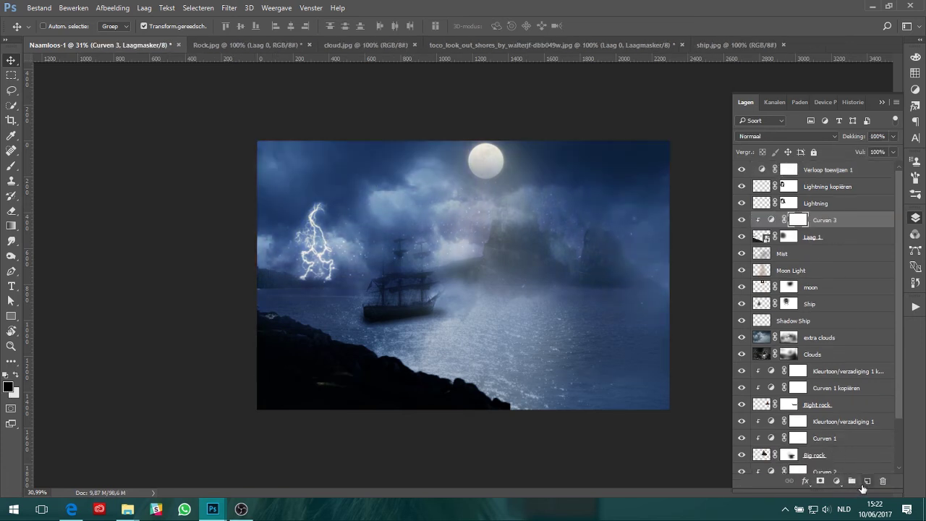
- Create a new empty layer named Sky Light
click(866, 480)
text(Sky)
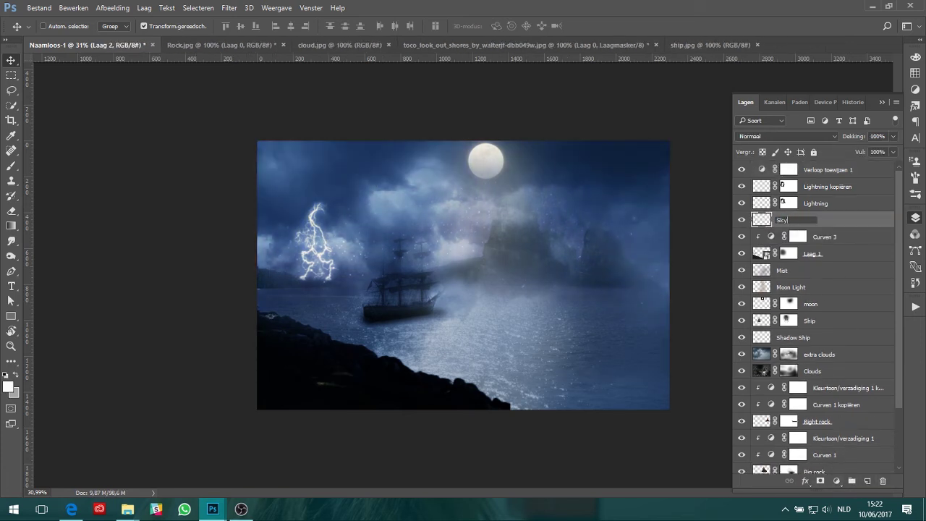
text( Light)
key(Return)
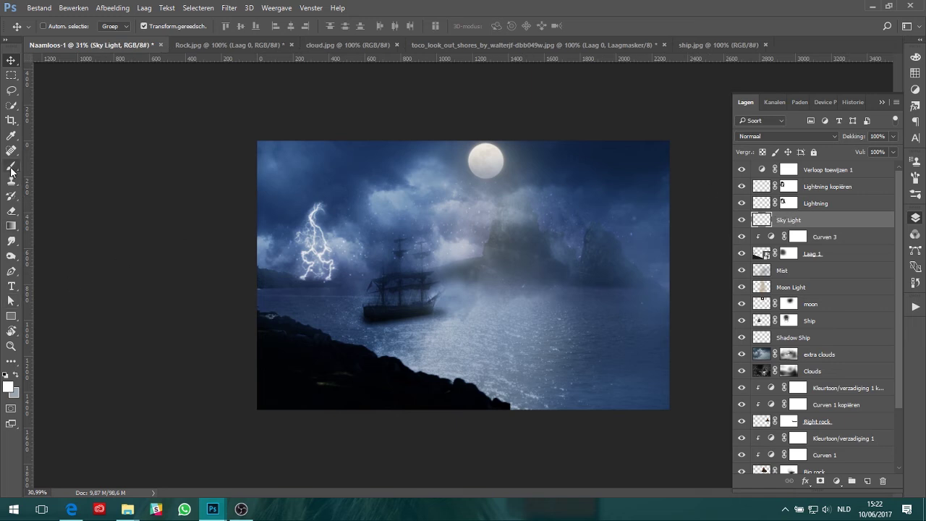
- Choose a dark teal-blue foreground colour for painting
click(11, 135)
click(9, 387)
click(482, 343)
drag(482, 345, 482, 349)
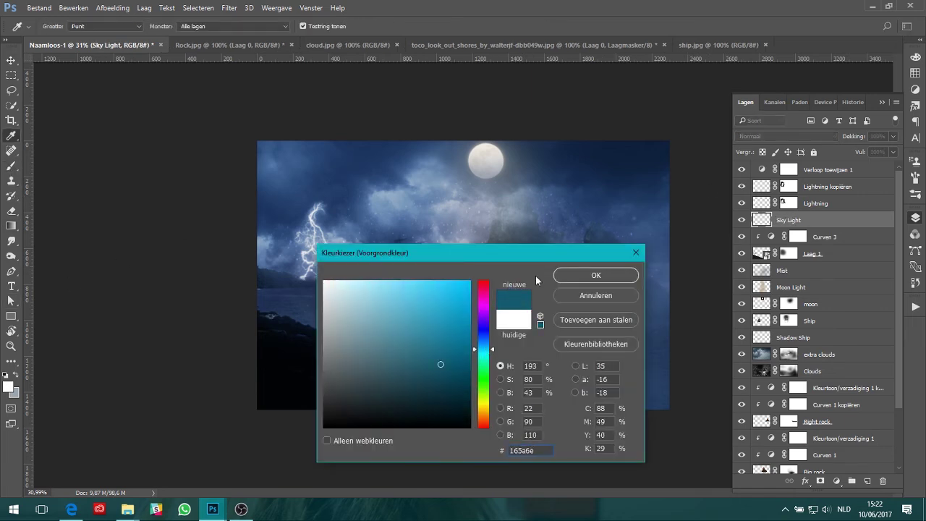
key(b)
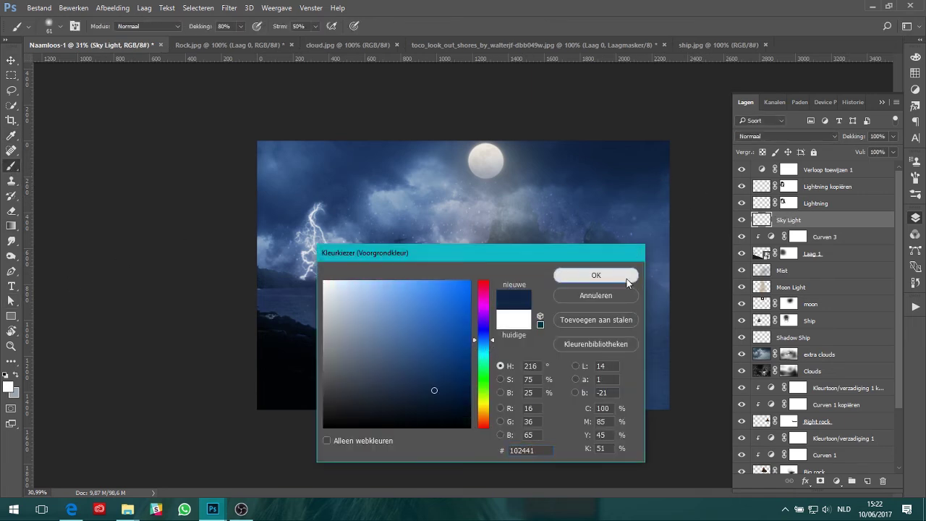
click(595, 274)
- With a size-1000 brush at 100% opacity and flow, paint deep blue on both sides of the moon
text(100)
key(Tab)
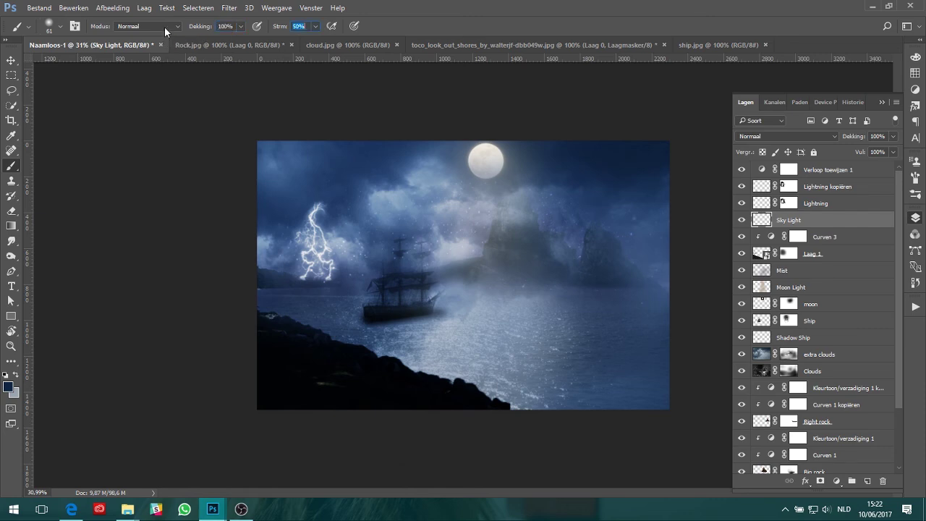
text(100)
key(Return)
right_click(136, 53)
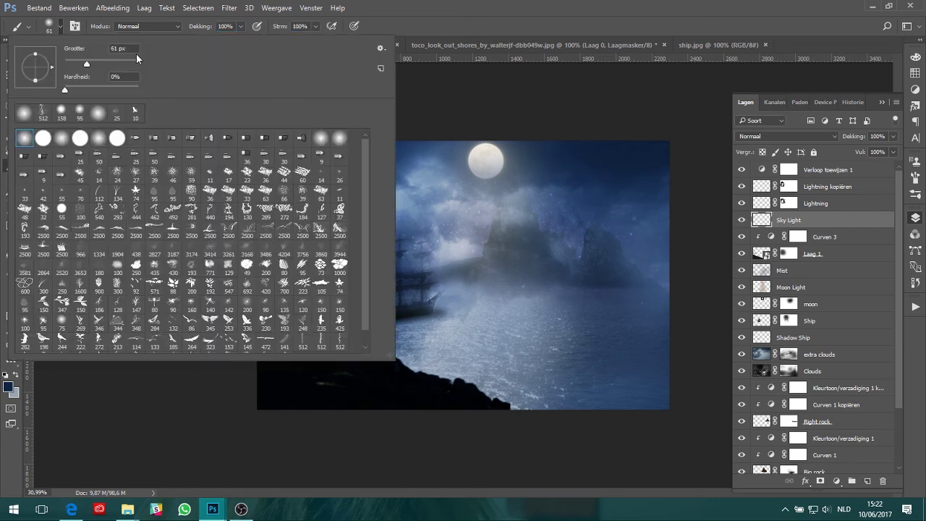
text(1000)
key(Return)
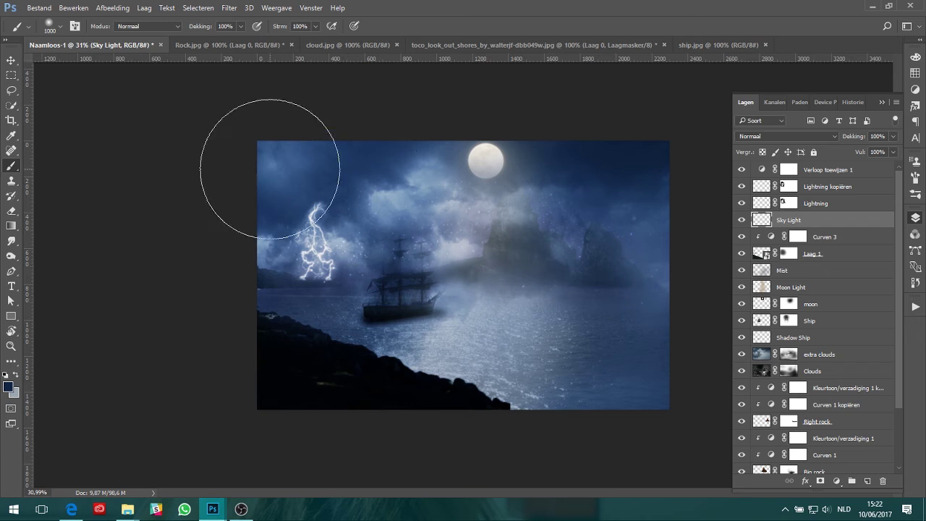
drag(268, 155, 258, 217)
drag(557, 173, 658, 227)
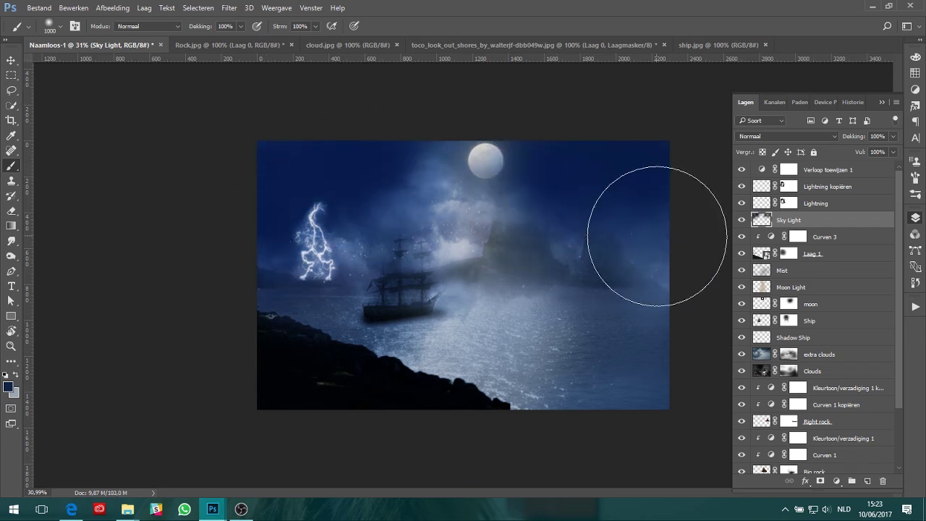
- Set Sky Light to the Fel licht (Hard Light) blend at 70% opacity
click(795, 136)
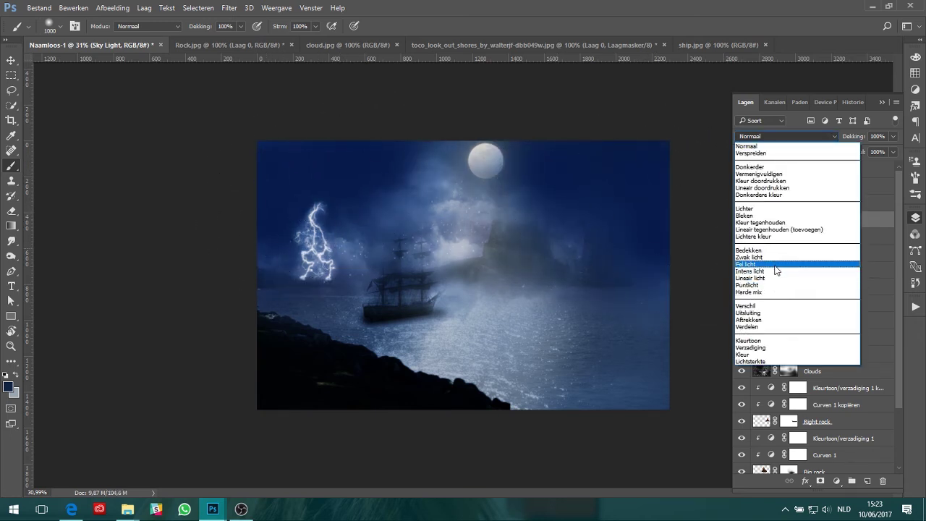
click(775, 267)
click(892, 136)
drag(878, 150, 875, 147)
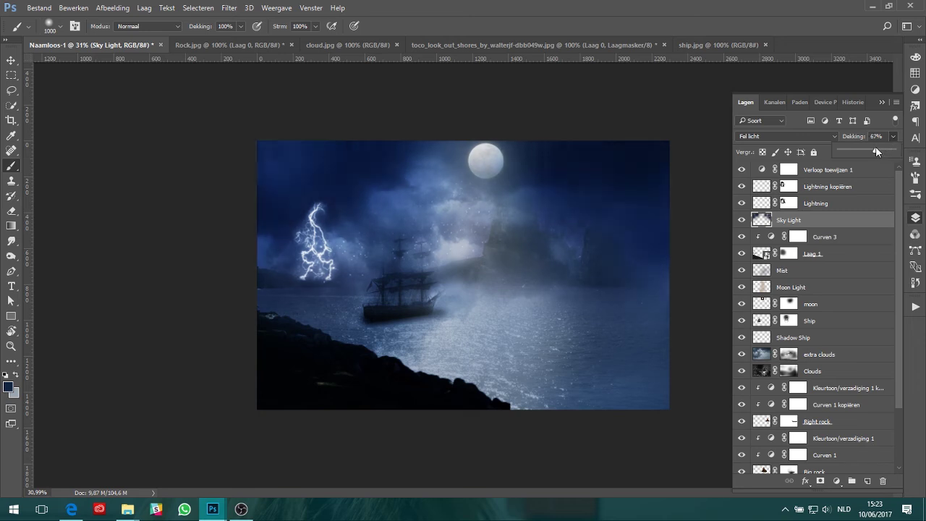
key(Return)
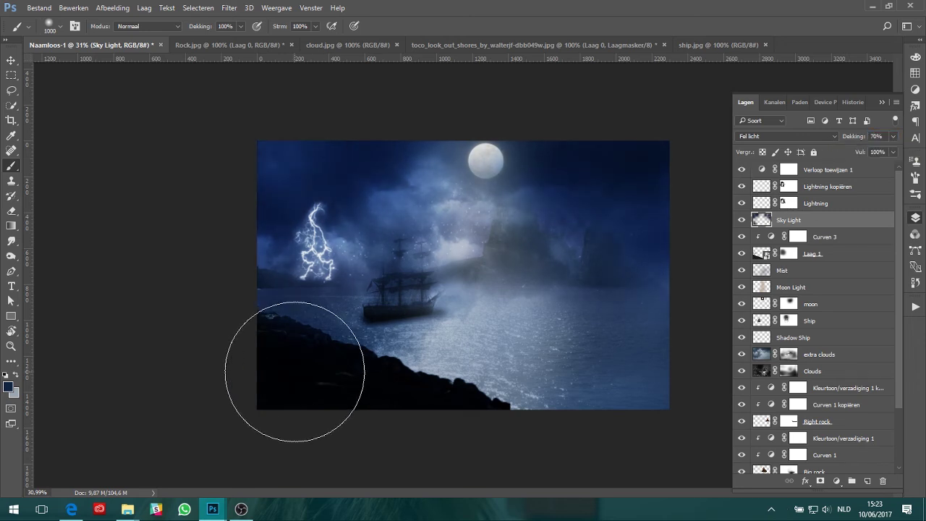
- Swap colours and move the Mist layer into Laag 1's clipping group
click(778, 273)
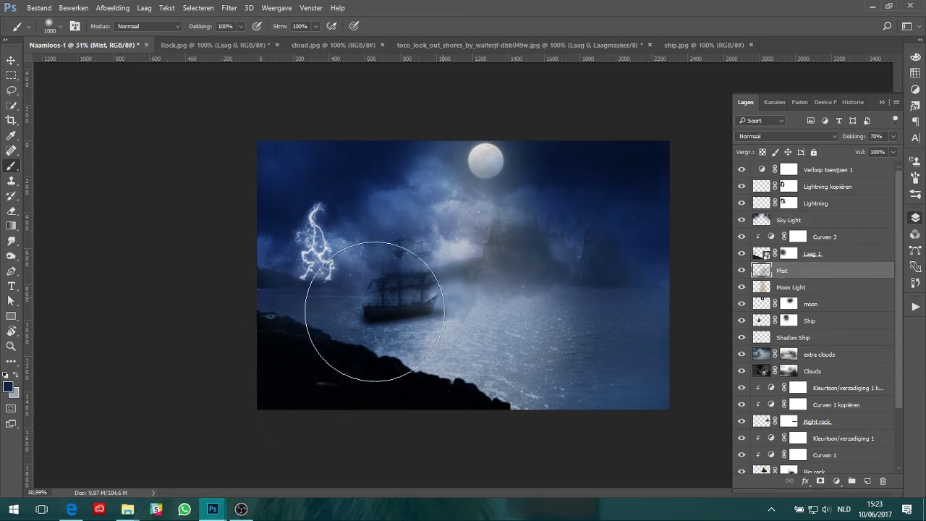
key(x)
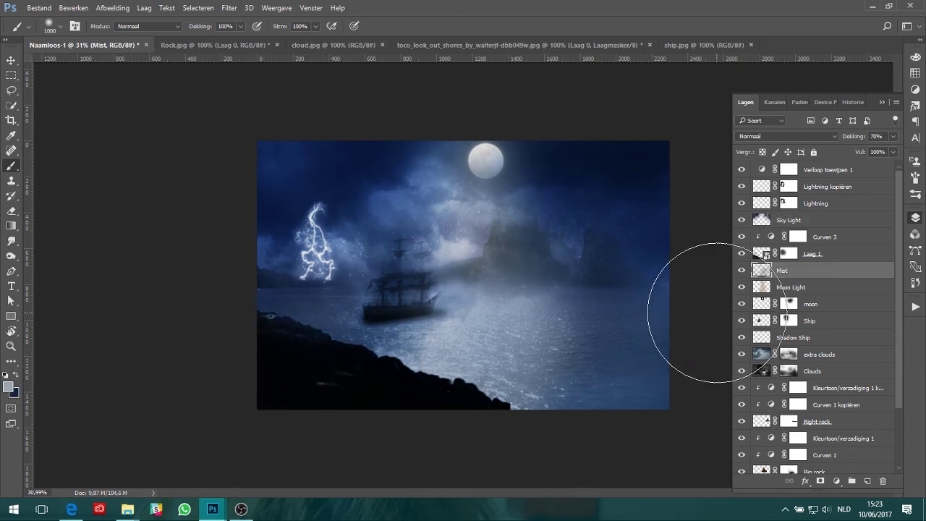
drag(779, 272, 788, 246)
- Redo the mist over the lower-left rocks faintly at 40% brush opacity
mouse_move(318, 367)
mouse_down()
mouse_move(382, 402)
mouse_move(299, 357)
mouse_up()
key(ctrl+alt+z)
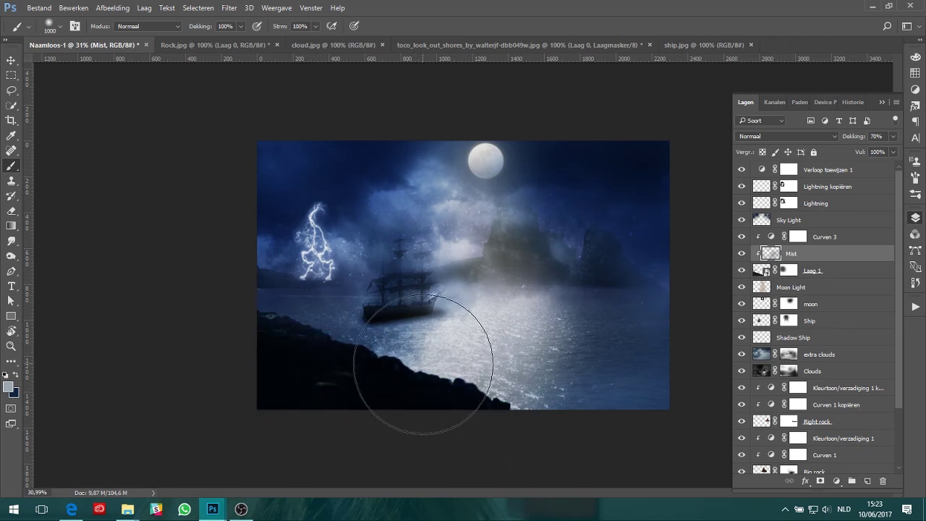
key(ctrl+alt+z)
key(4)
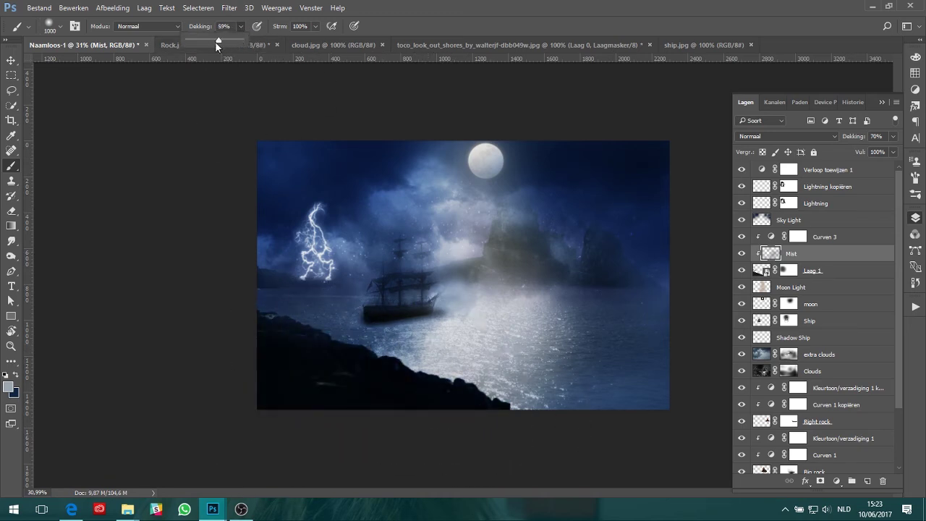
drag(430, 406, 268, 392)
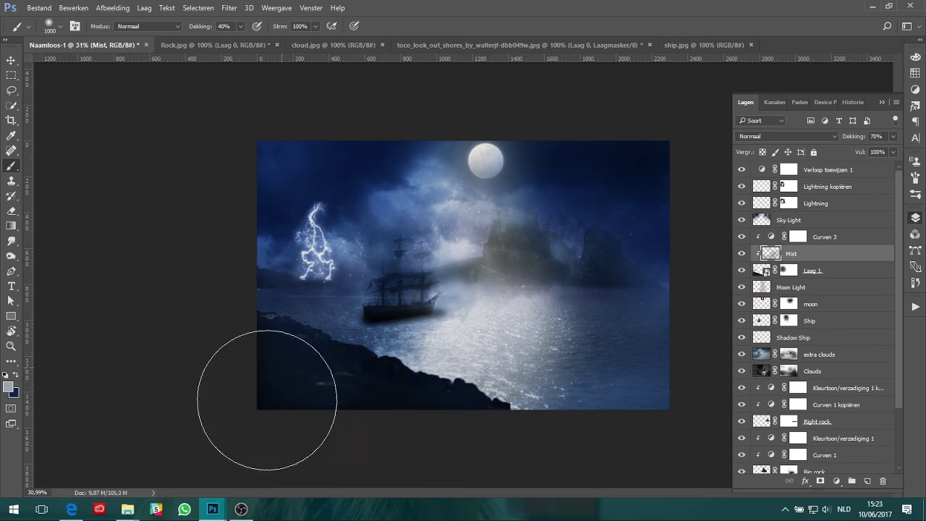
- Paint on the extra clouds layer mask to clear the haze over the right rocks
click(10, 60)
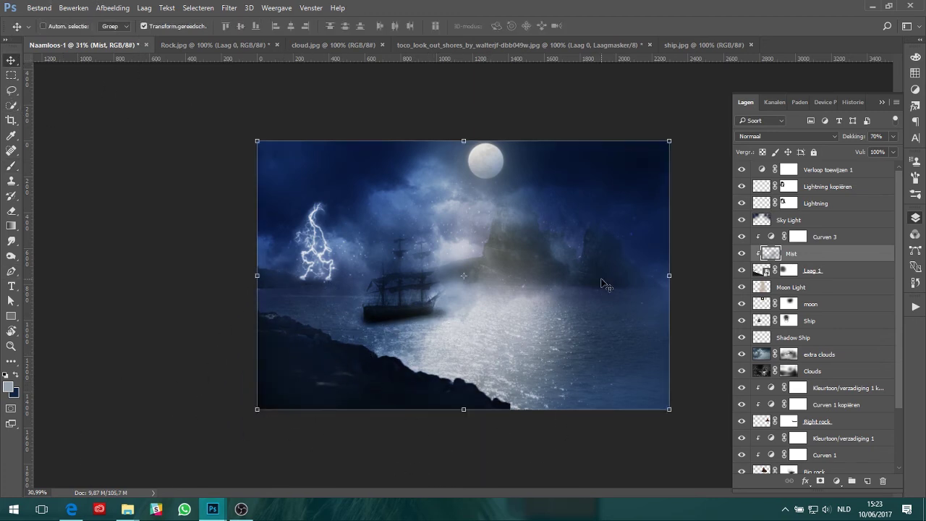
scroll(805, 378, down, 3)
click(789, 281)
key(b)
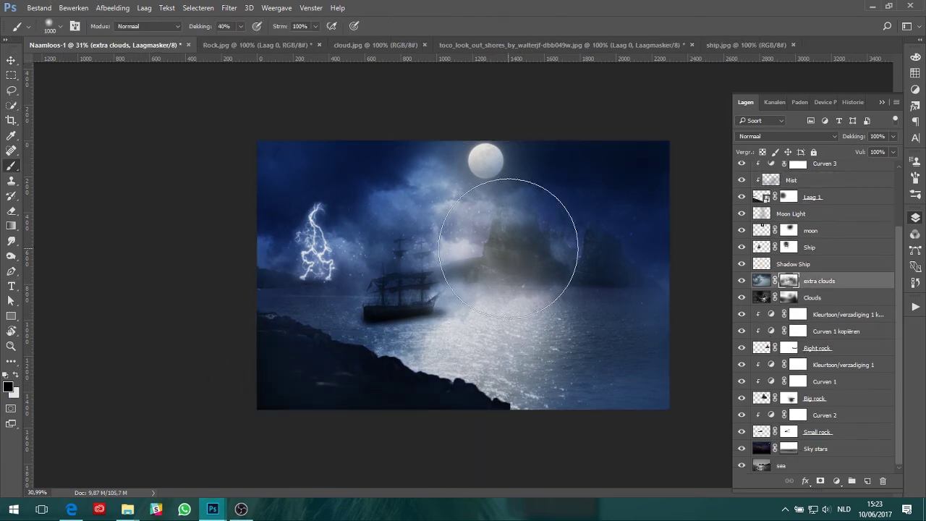
mouse_move(539, 243)
mouse_down()
mouse_move(557, 231)
mouse_move(567, 248)
mouse_move(557, 234)
mouse_up()
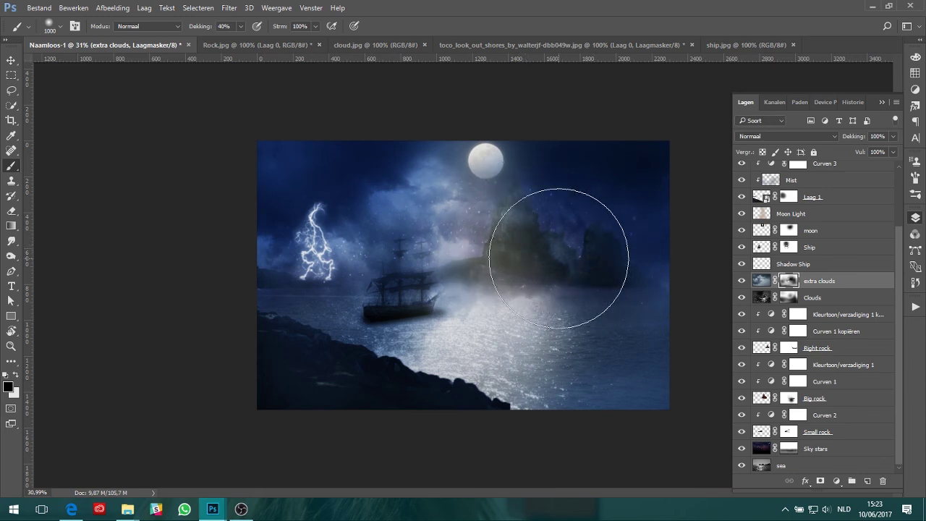
scroll(506, 318, down, 2)
scroll(289, 217, up, 3)
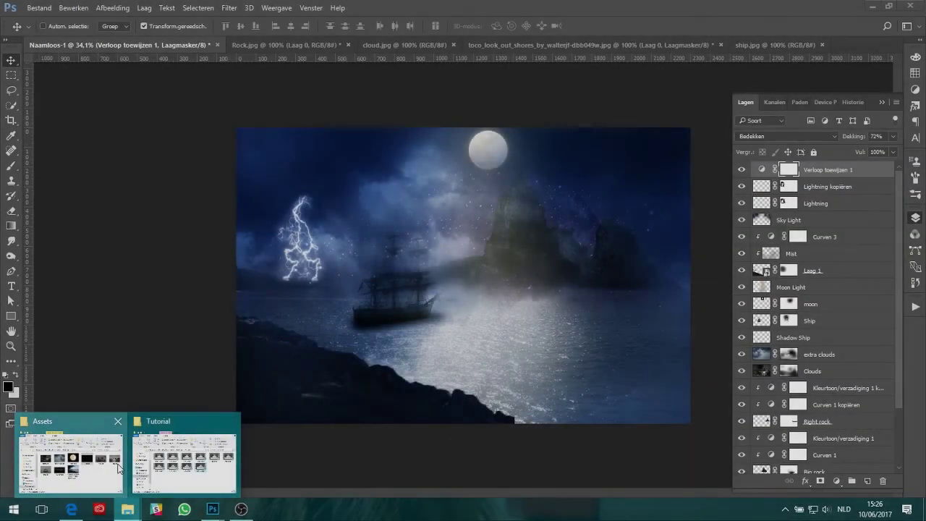
- Place the rain image stretched across the whole canvas
click(118, 469)
mouse_move(492, 209)
mouse_down()
mouse_move(513, 386)
mouse_move(508, 375)
mouse_up()
drag(684, 275, 689, 275)
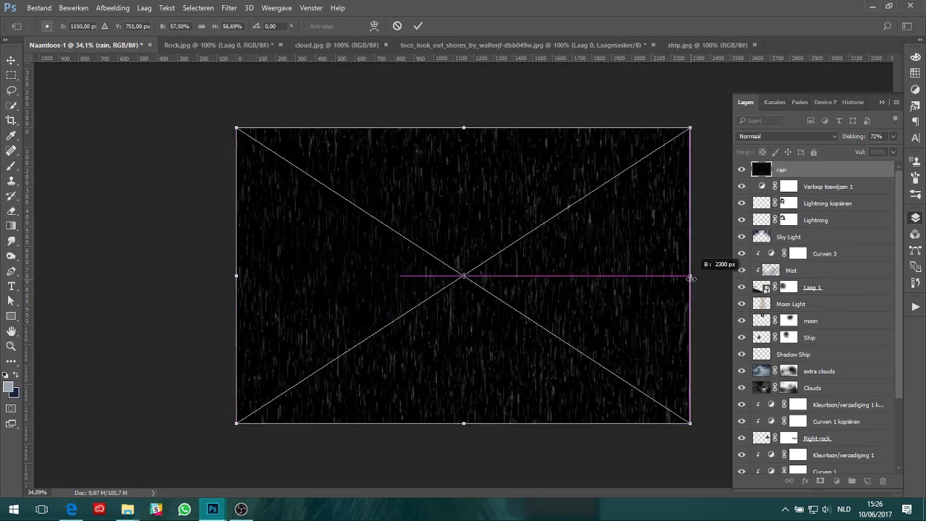
key(Return)
- Set the rain layer to the Bleken (Screen) blend at 30% opacity
click(784, 136)
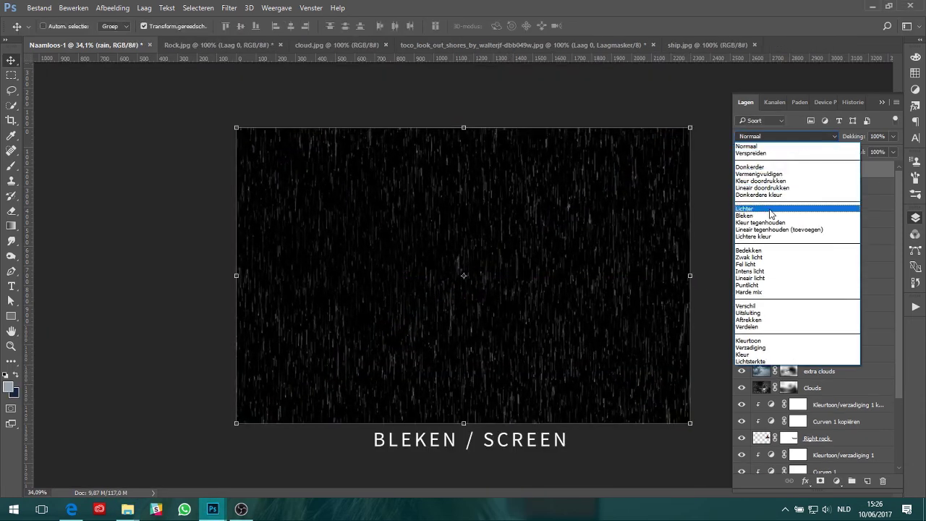
click(760, 215)
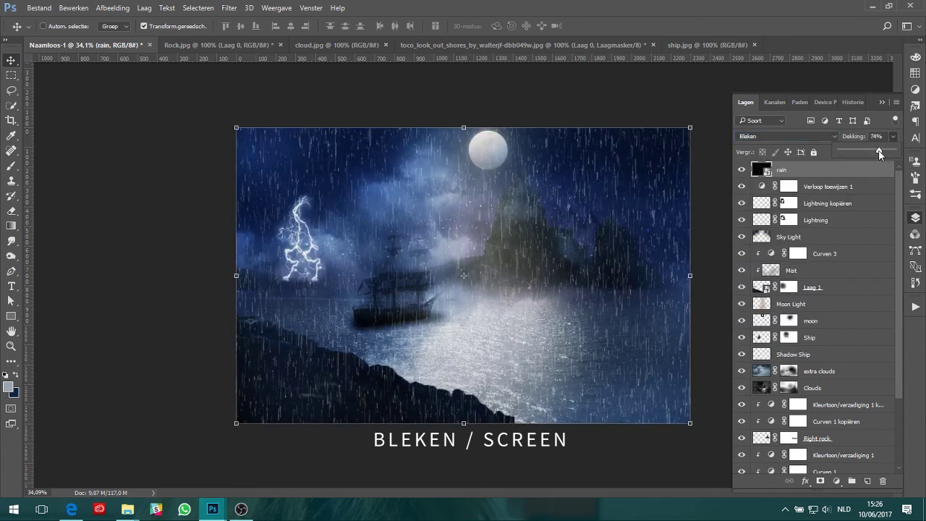
drag(879, 151, 856, 151)
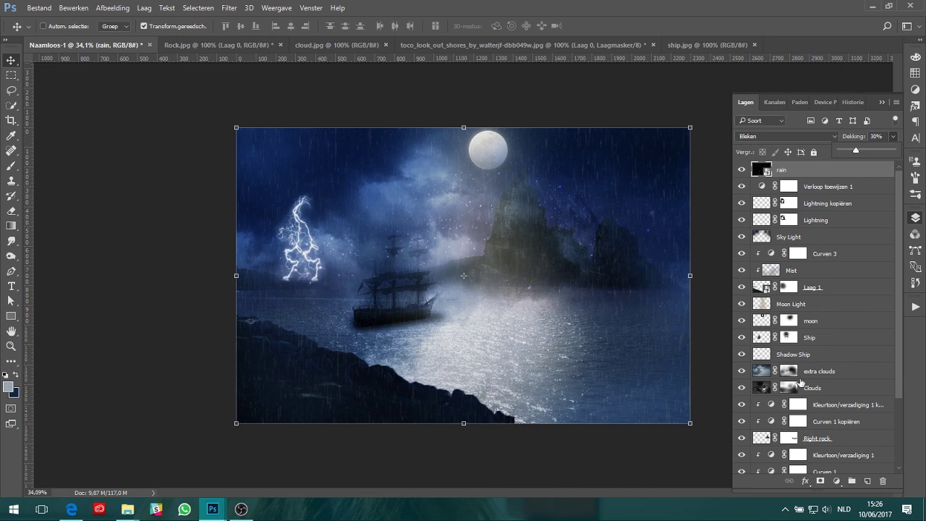
- Fade the Lightning layer to about 35% and Lightning kopiëren to 50%
click(825, 202)
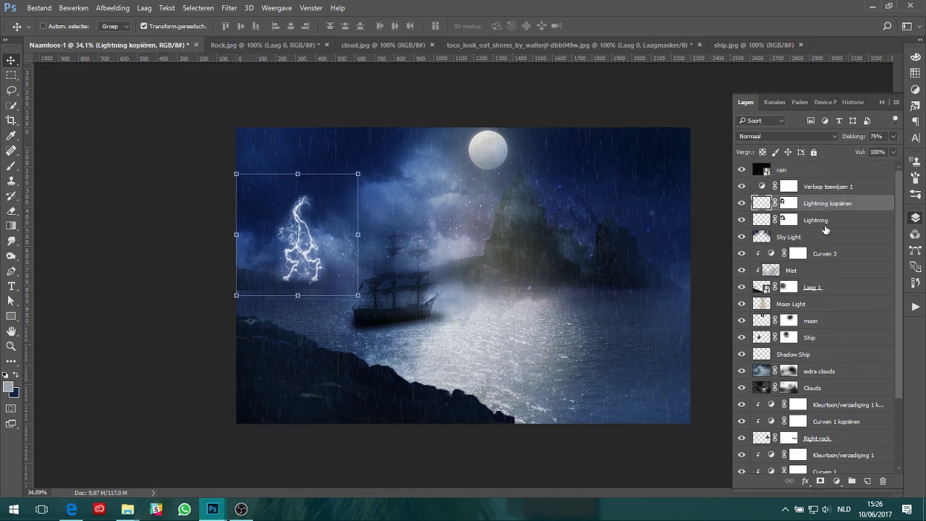
click(824, 225)
click(892, 137)
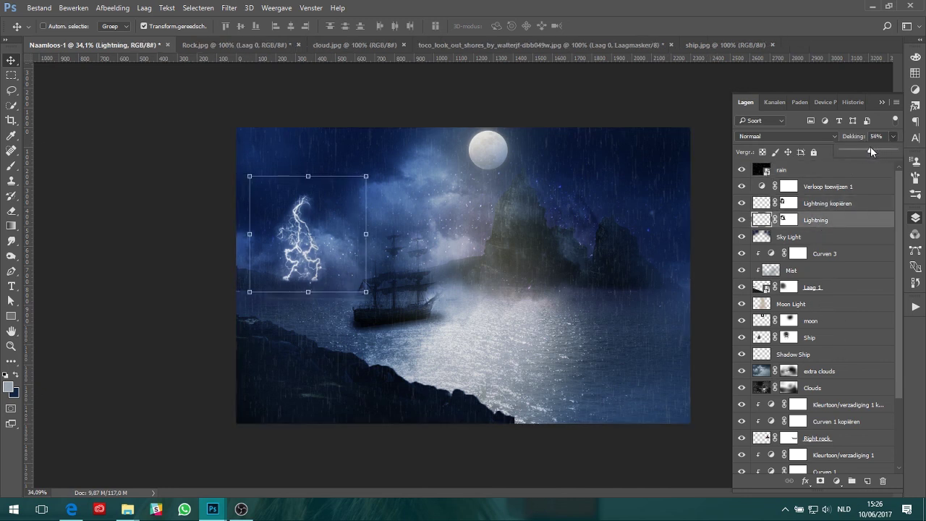
drag(877, 150, 860, 149)
click(836, 201)
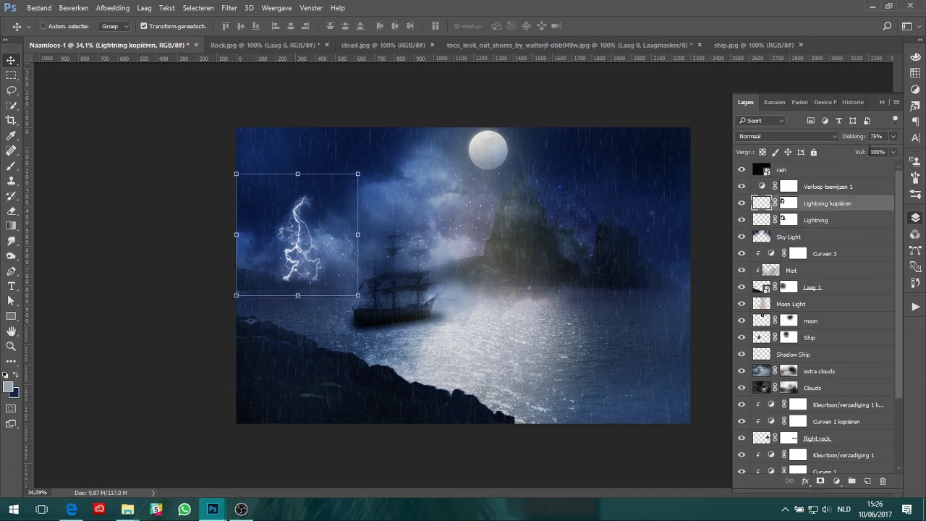
click(892, 137)
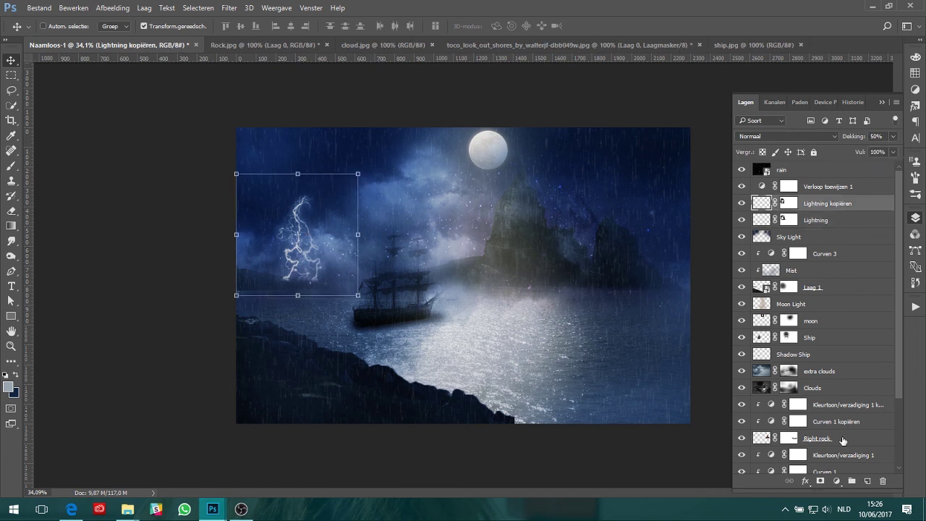
- Stamp all visible layers into a new merged Laag 2 above the rain
click(843, 437)
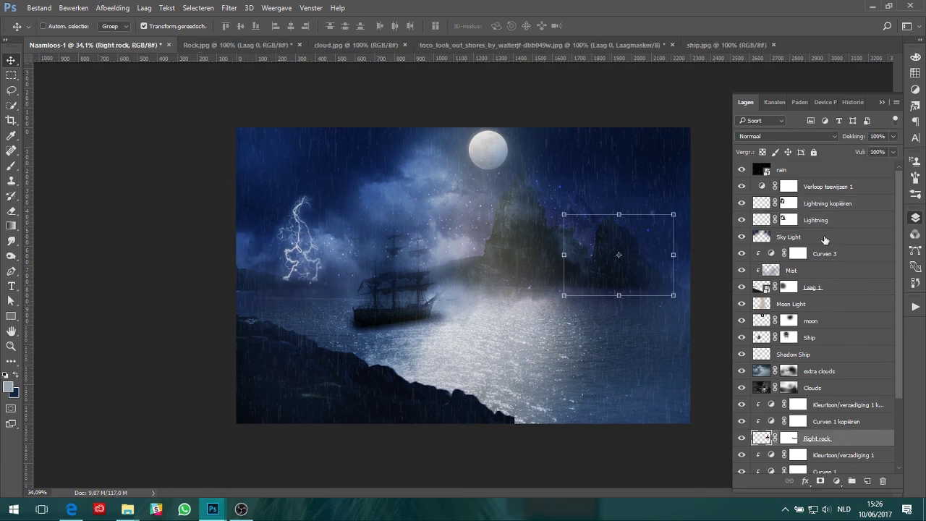
click(825, 169)
right_click(825, 169)
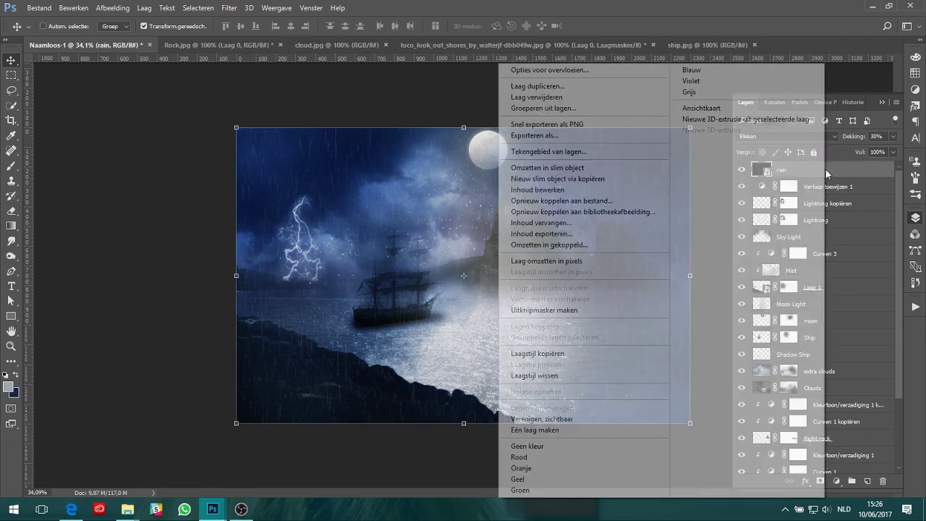
key(Escape)
key(ctrl+shift+alt+e)
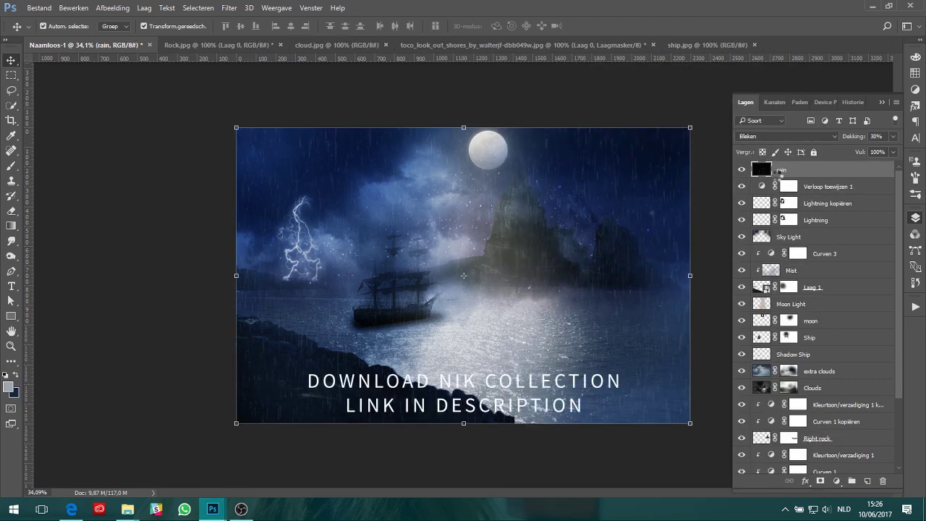
- Apply Color Efex Pro 4 High Key with slightly raised Gloed and Dynamische hoge tonen
click(229, 8)
mouse_move(296, 250)
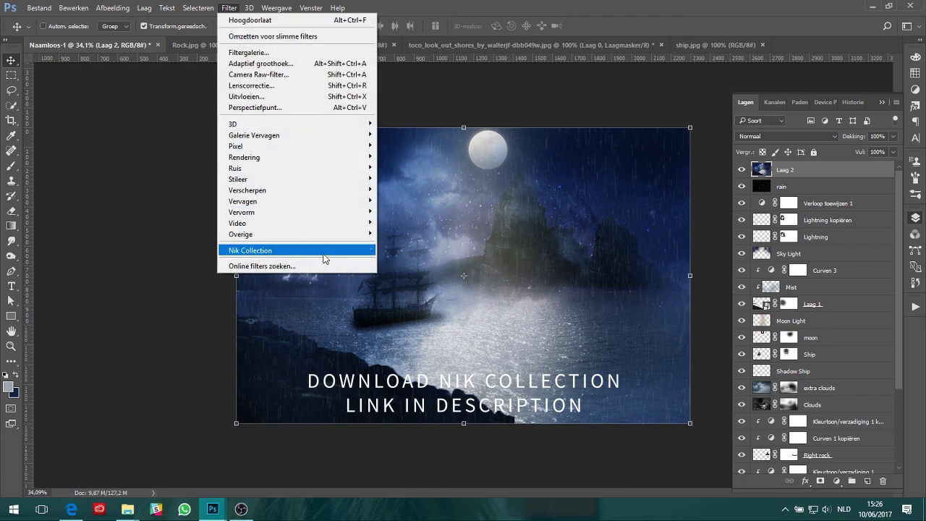
click(388, 272)
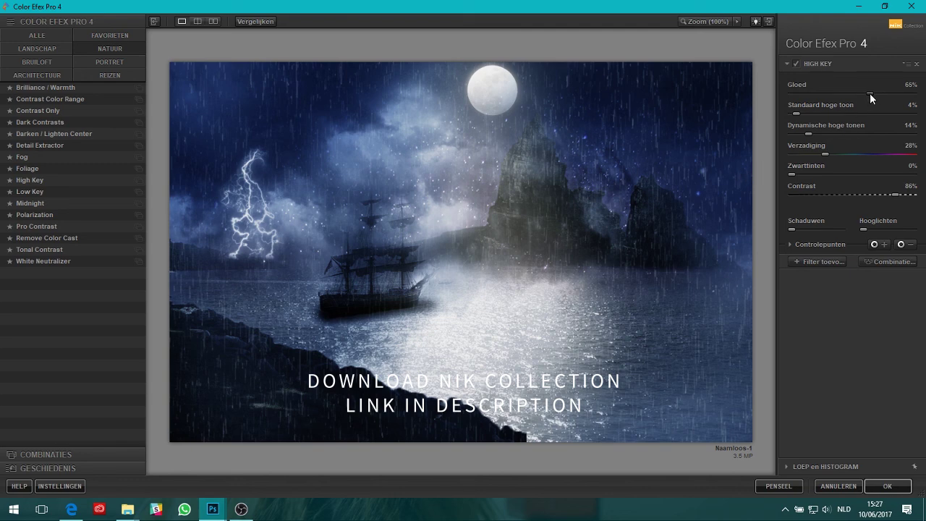
drag(870, 94, 873, 94)
mouse_move(815, 134)
mouse_down()
mouse_move(827, 134)
mouse_move(817, 134)
mouse_up()
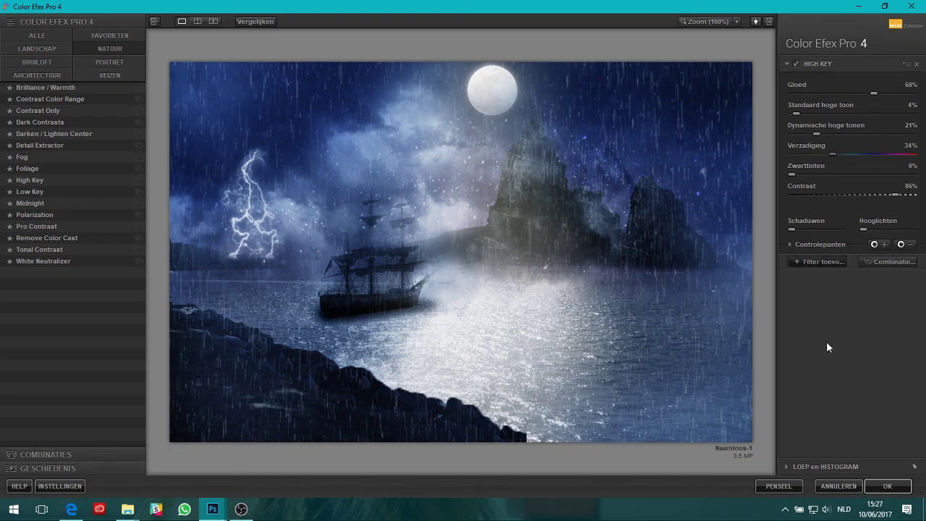
click(887, 485)
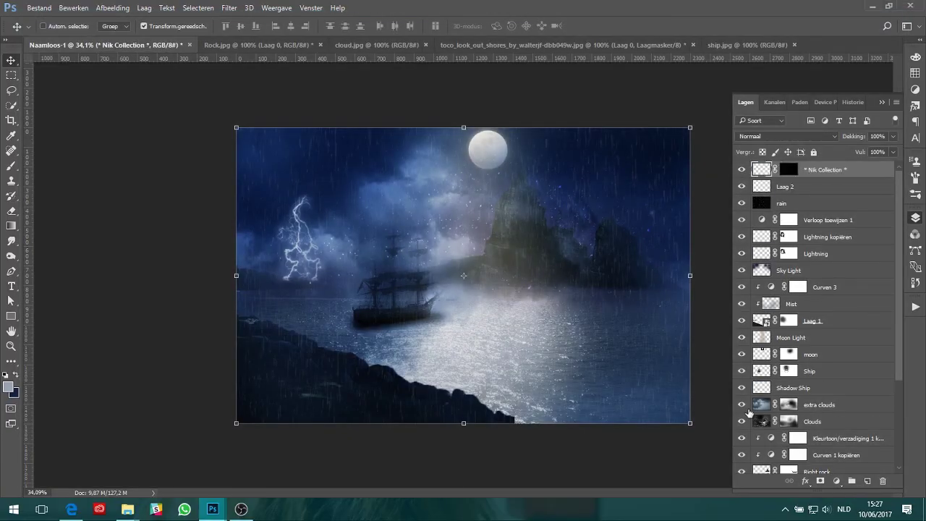